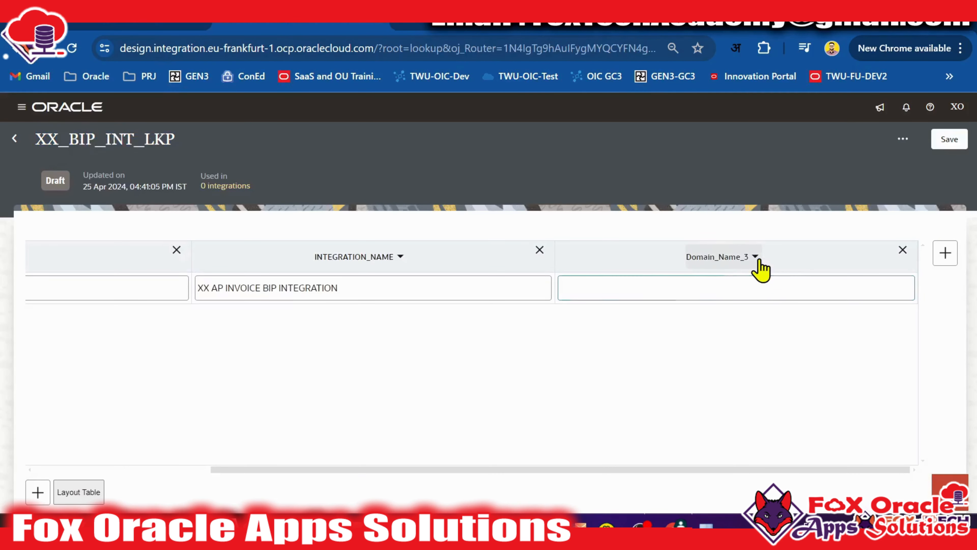
Step: Rename the Domain_Name_3 column of the lookup to RETRY_COUNT
left_click(756, 256)
left_click(733, 318)
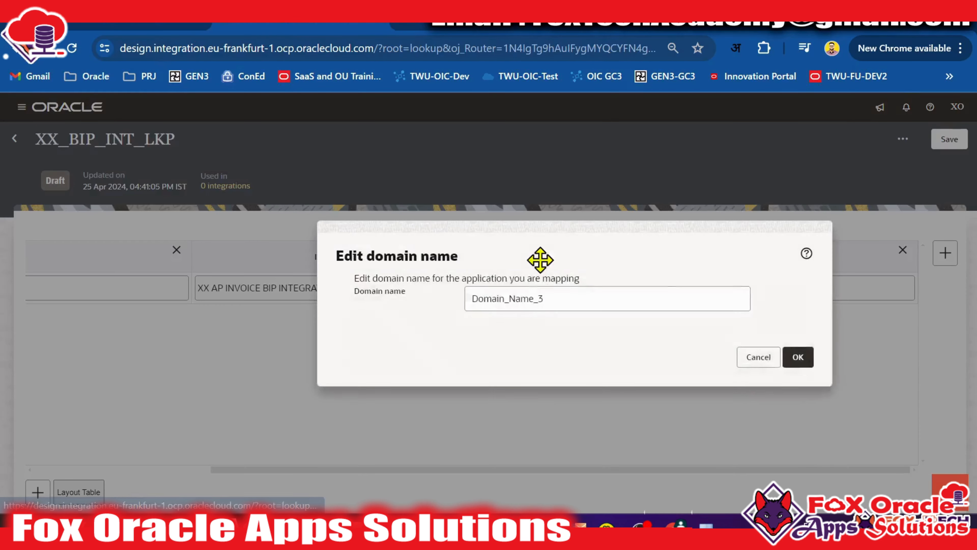
double_click(584, 299)
type("RETRY_COUNT")
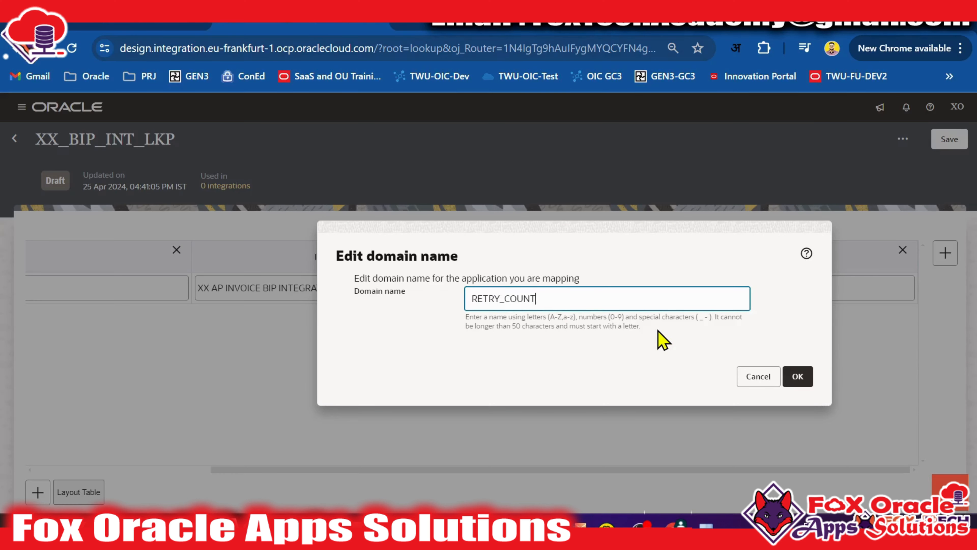
left_click(797, 376)
Step: Enter 3 as the RETRY_COUNT value in the XX AP INVOICE BIP INTEGRATION row
left_click(764, 287)
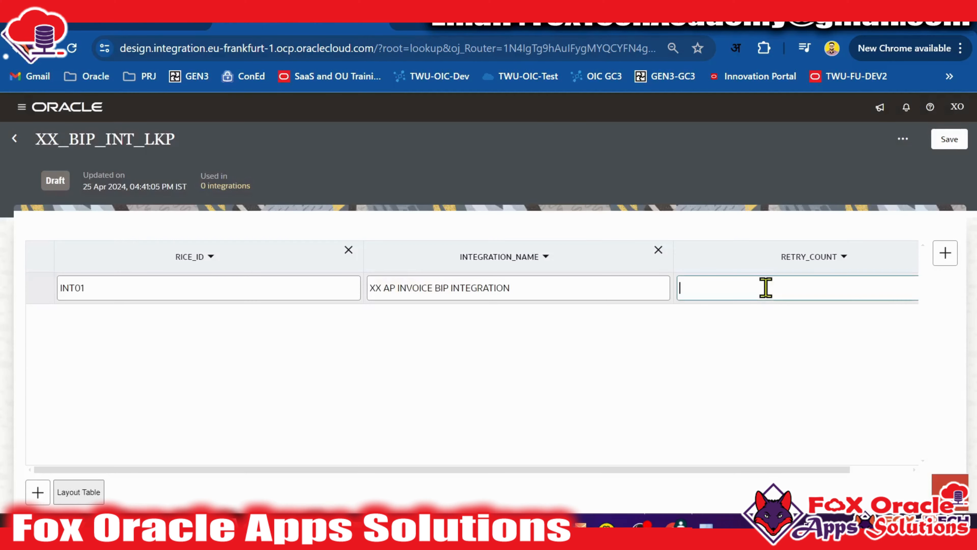
type("3")
left_click(714, 417)
left_click_drag(683, 468, 801, 472)
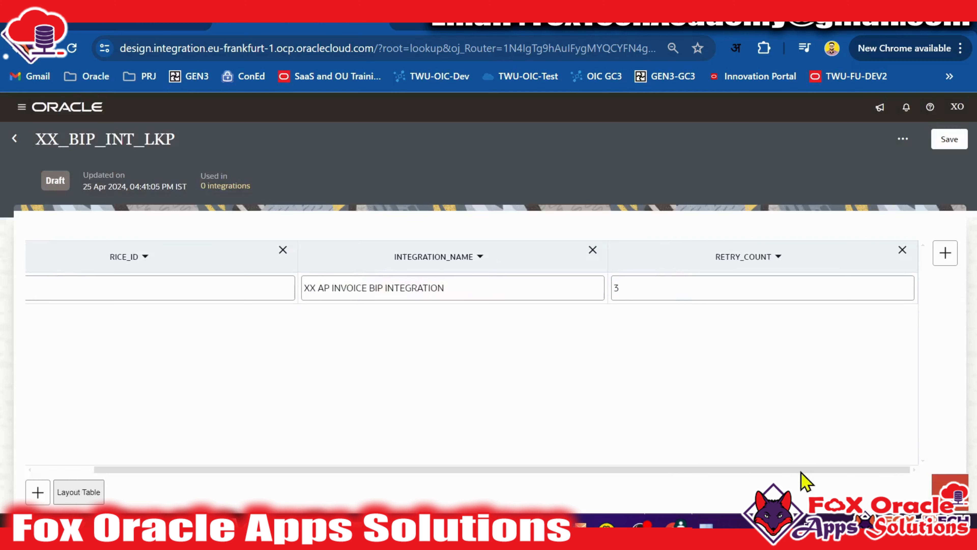
left_click(655, 287)
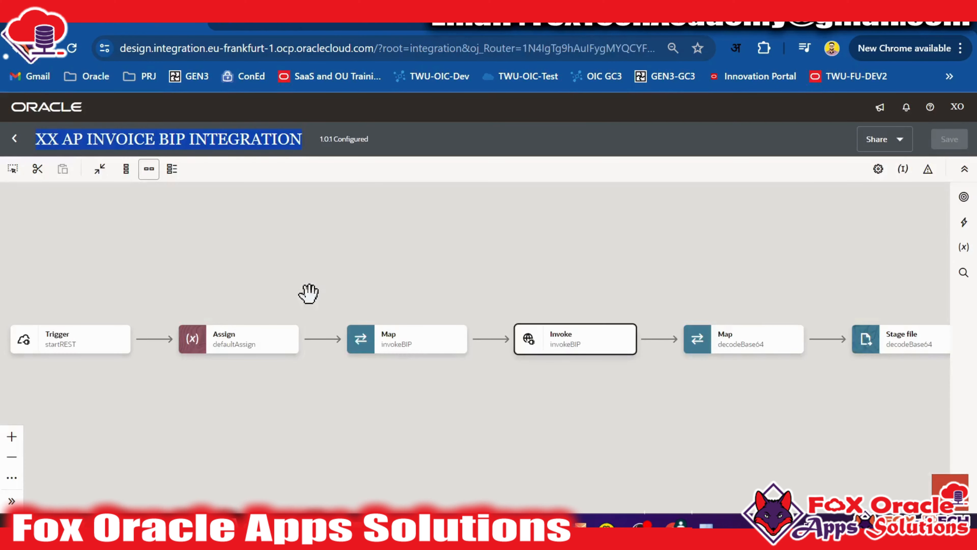
Step: Open the invokeBIP map in the integration, expand the target down to reportRequest, and inspect the attributeFormat expression
double_click(409, 346)
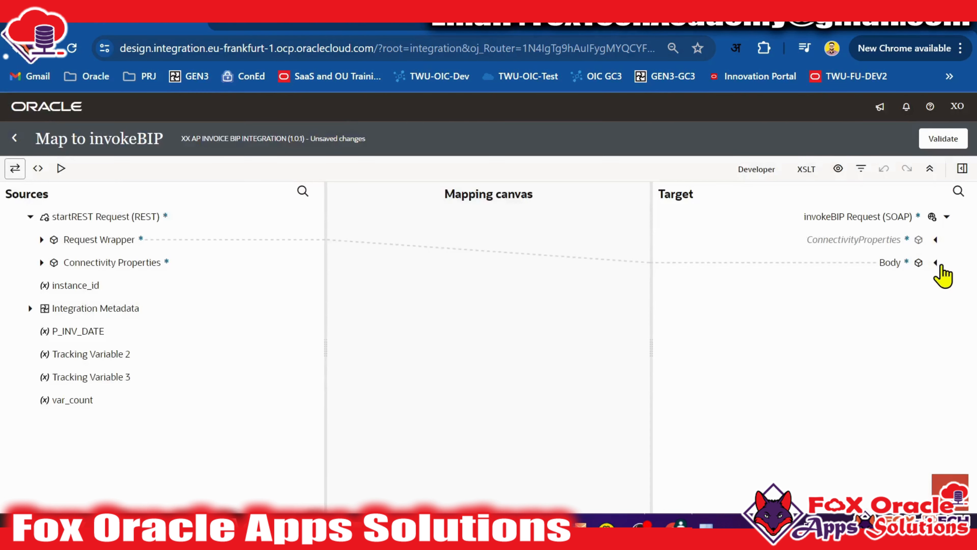
left_click(935, 264)
left_click(924, 285)
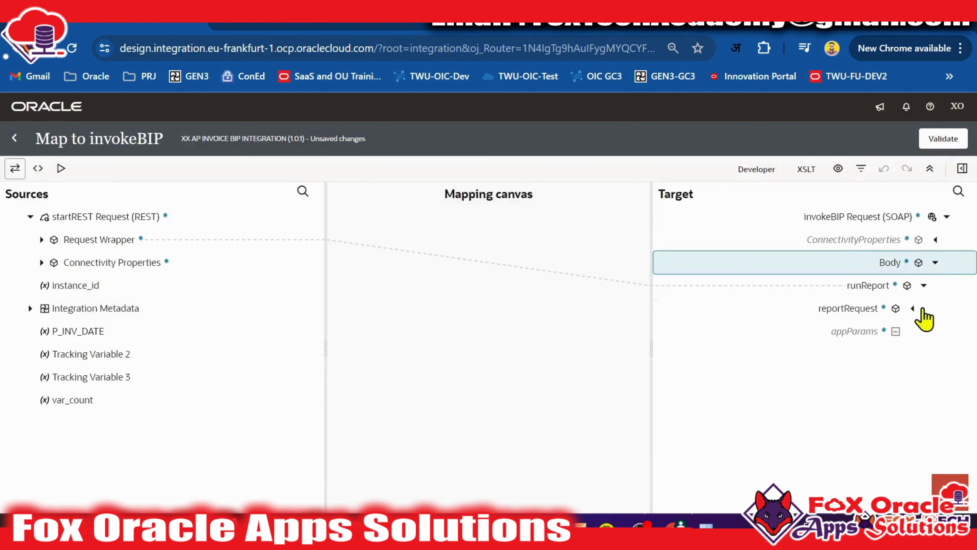
left_click(916, 309)
left_click(849, 377)
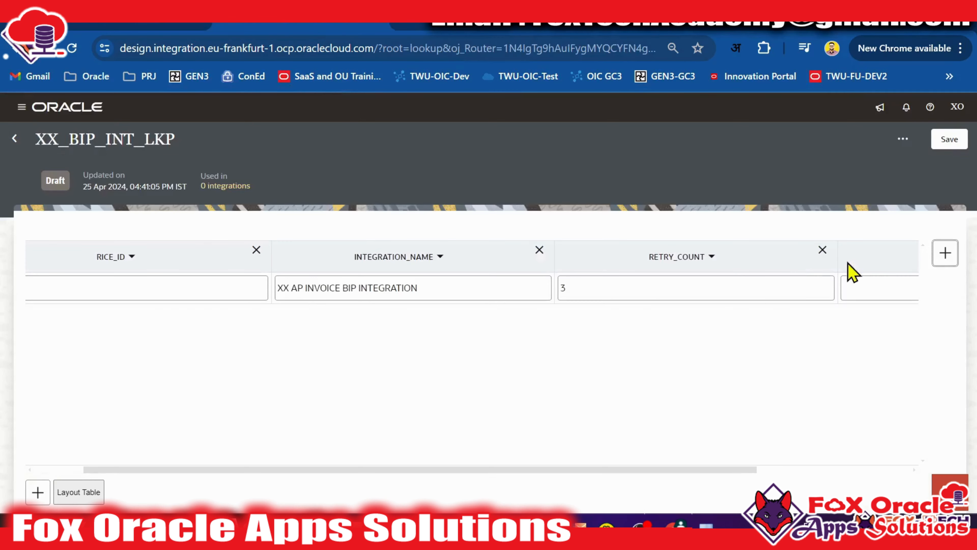
Step: Rename the Domain_Name_4 column of the XX_BIP_INT_LKP lookup to BIP_DIRECTORY
left_click_drag(674, 470, 875, 460)
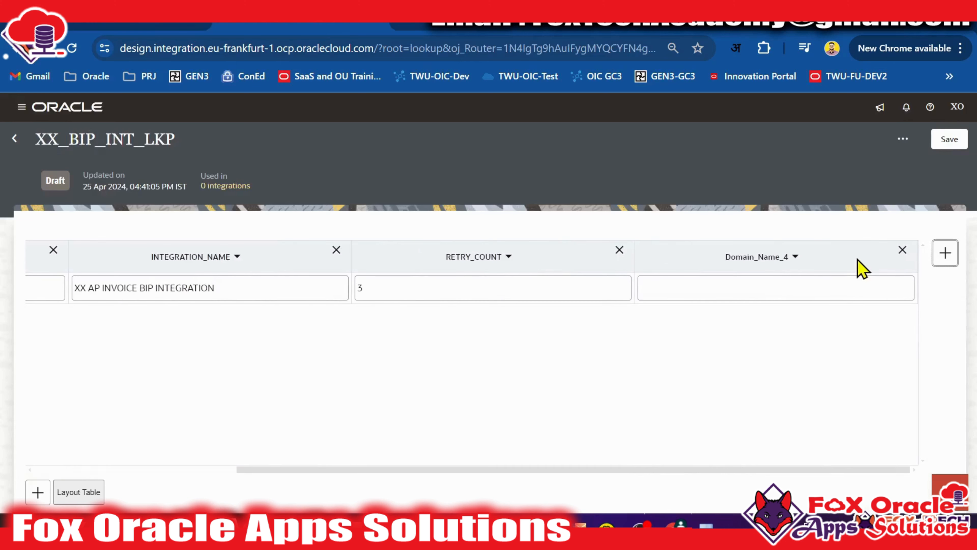
left_click(796, 257)
left_click(775, 325)
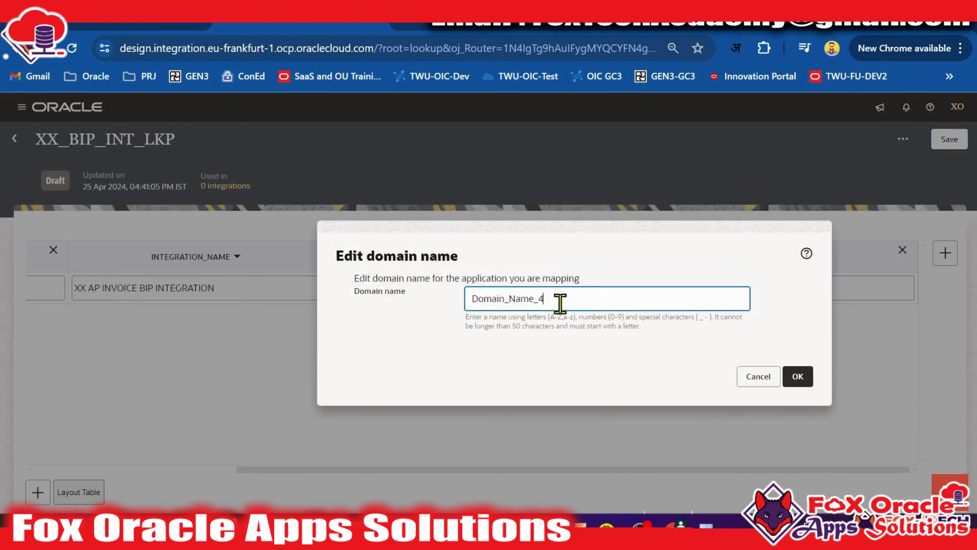
key("ctrl+a")
type("B")
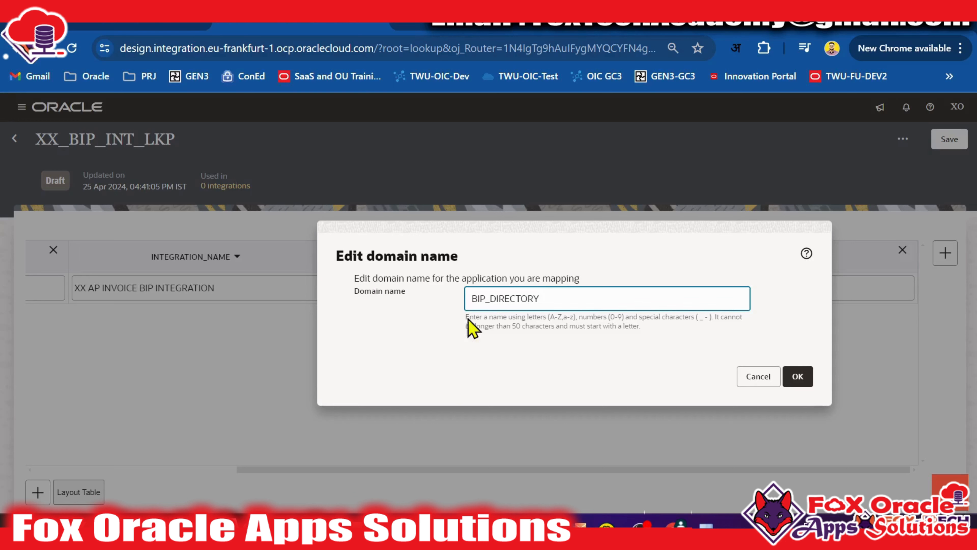
left_click(797, 376)
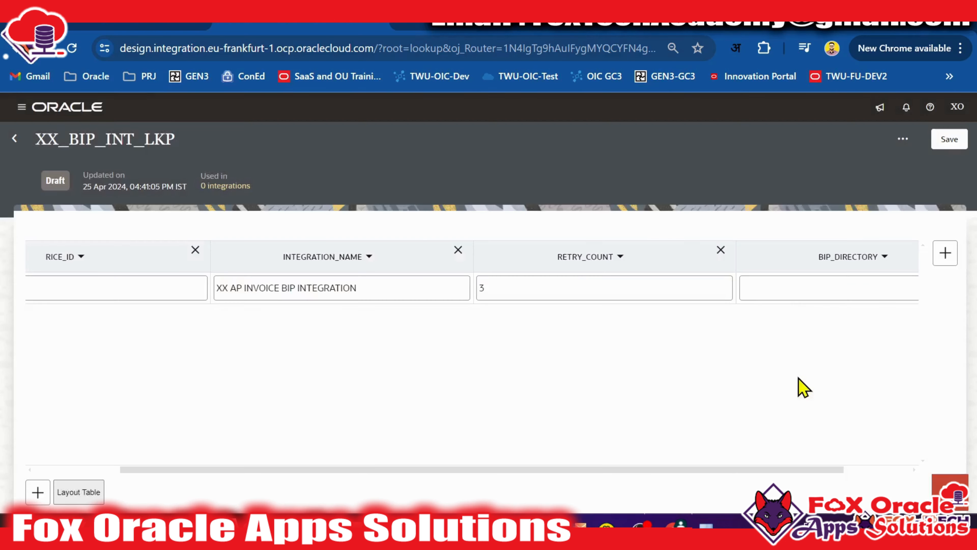
Step: Copy the path /Custom/Integration Reports/XX_INV_REPORT.xdo from the map's reportAbsolutePath expression into the lookup's BIP_DIRECTORY value
left_click(805, 288)
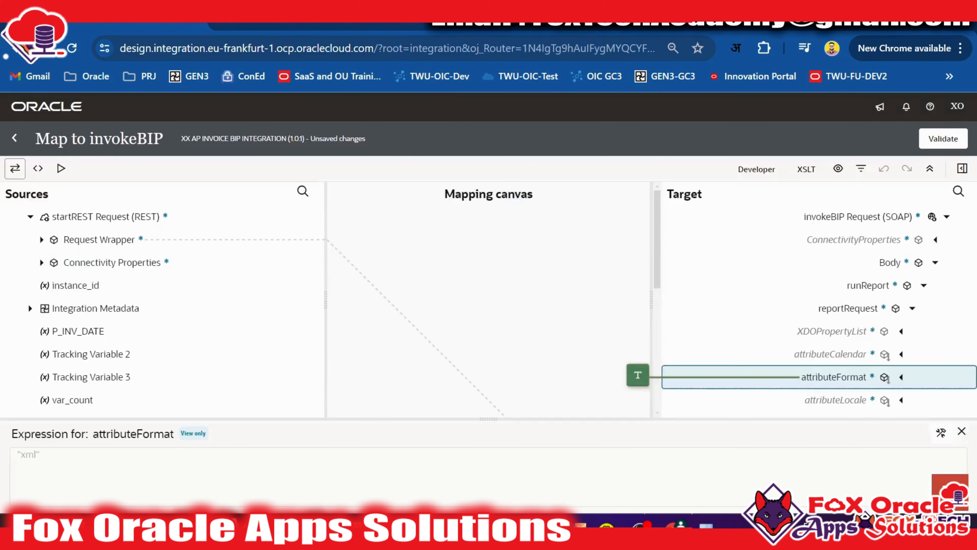
scroll(797, 388, "down", 6)
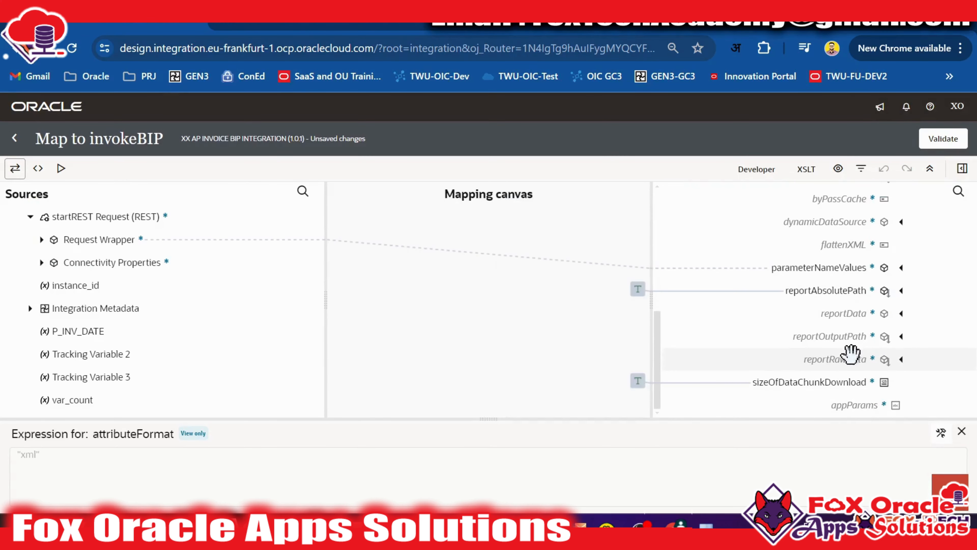
left_click(833, 296)
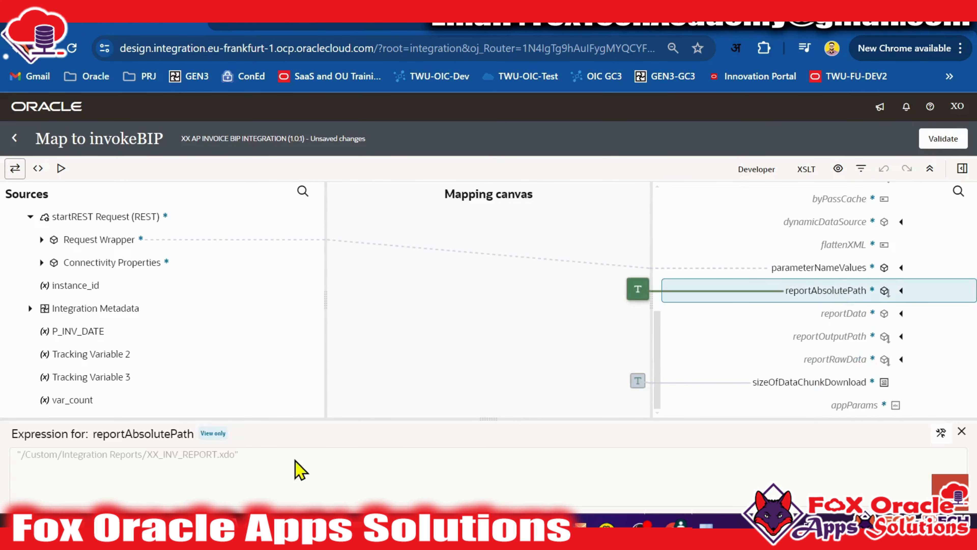
left_click_drag(300, 469, 17, 455)
key("ctrl+c")
left_click(942, 432)
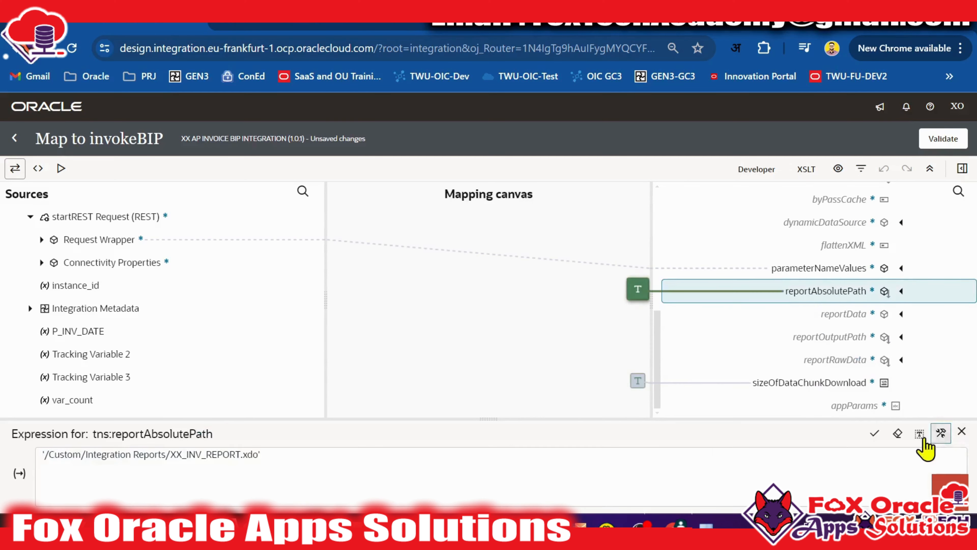
left_click(258, 455)
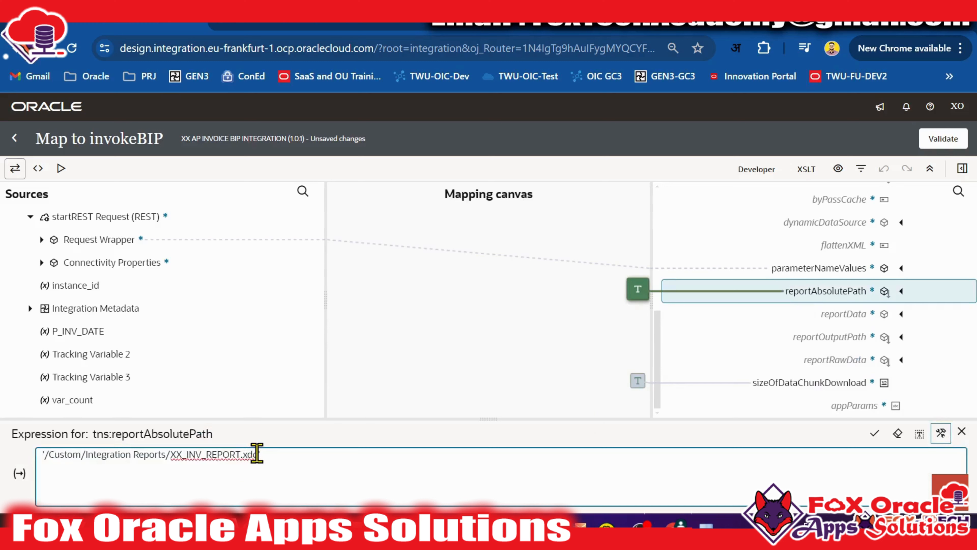
left_click_drag(257, 455, 51, 449)
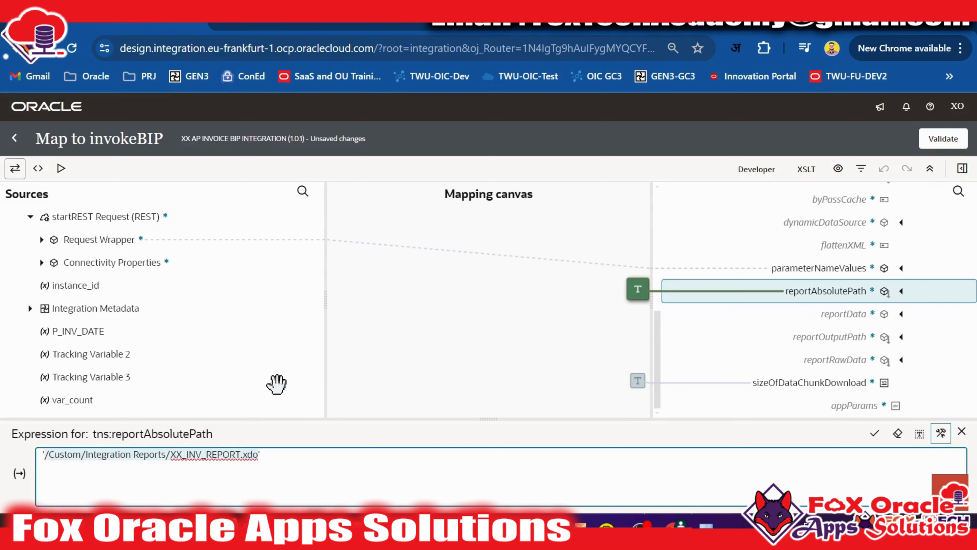
left_click(269, 19)
key("ctrl+v")
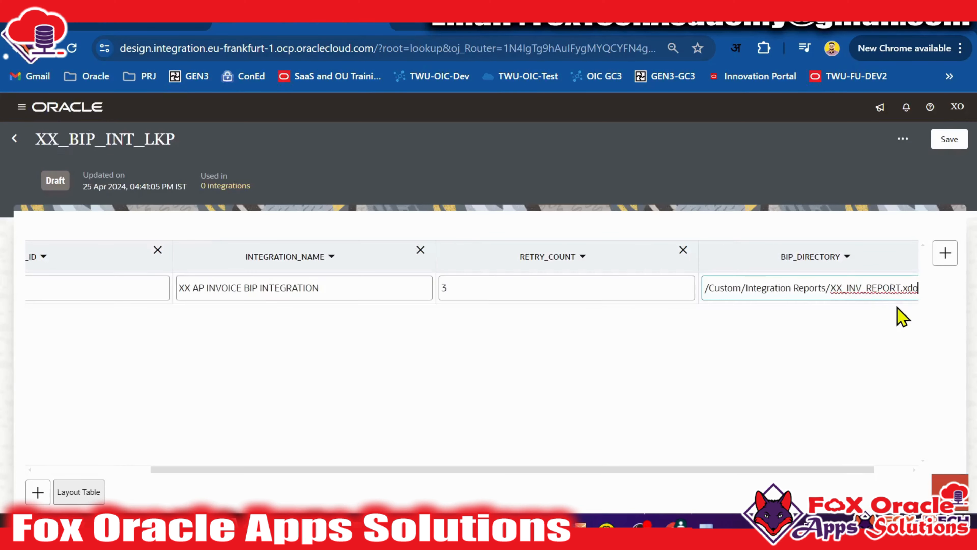
Step: Add another domain column to the lookup and name it BIP_OUTPUT_FORMAT
left_click(944, 254)
left_click_drag(621, 469, 808, 461)
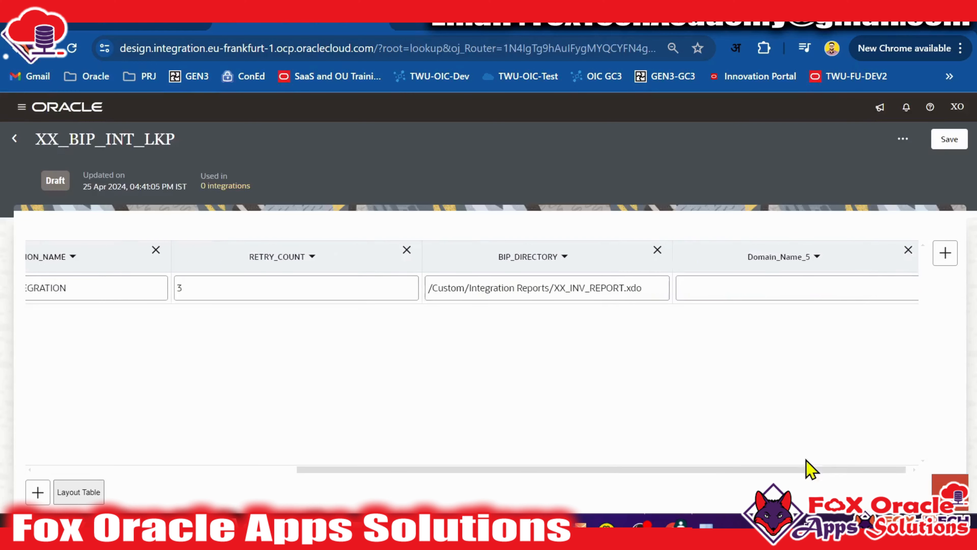
left_click(813, 257)
left_click(790, 318)
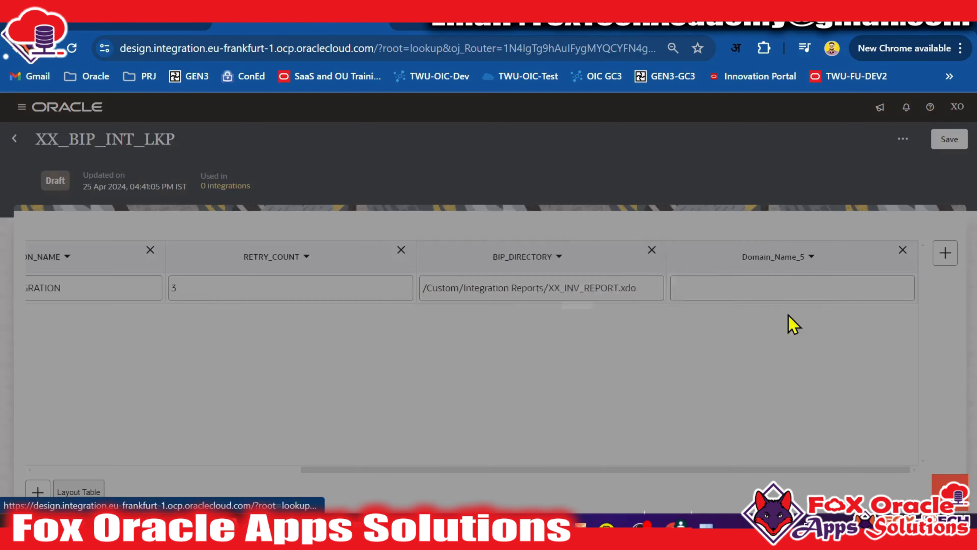
left_click_drag(593, 303, 456, 308)
type("BI")
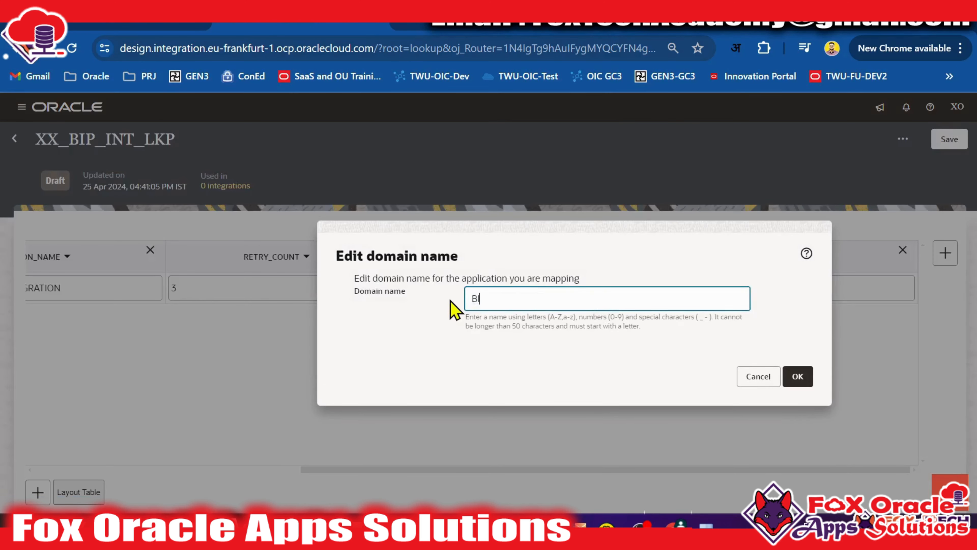
type("P_OUTPUT_FORMAT")
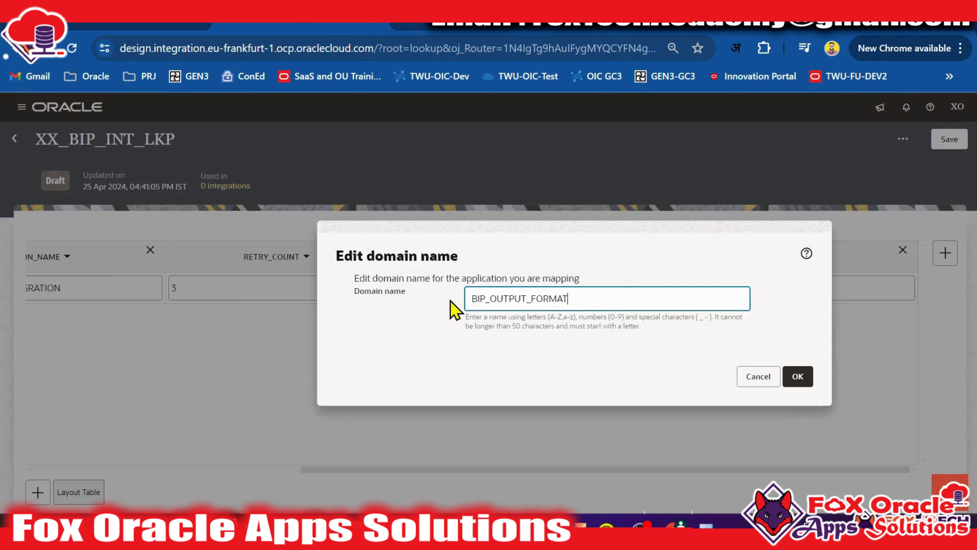
left_click(796, 376)
Step: Check the attributeFormat expression in the invokeBIP map and enter xml as the lookup's BIP_OUTPUT_FORMAT value
left_click(791, 295)
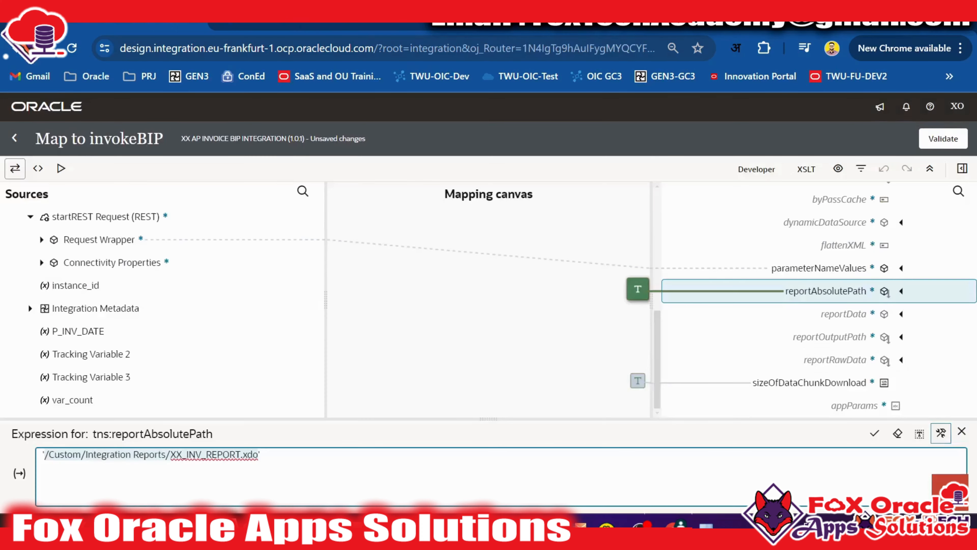
scroll(846, 308, "up", 7)
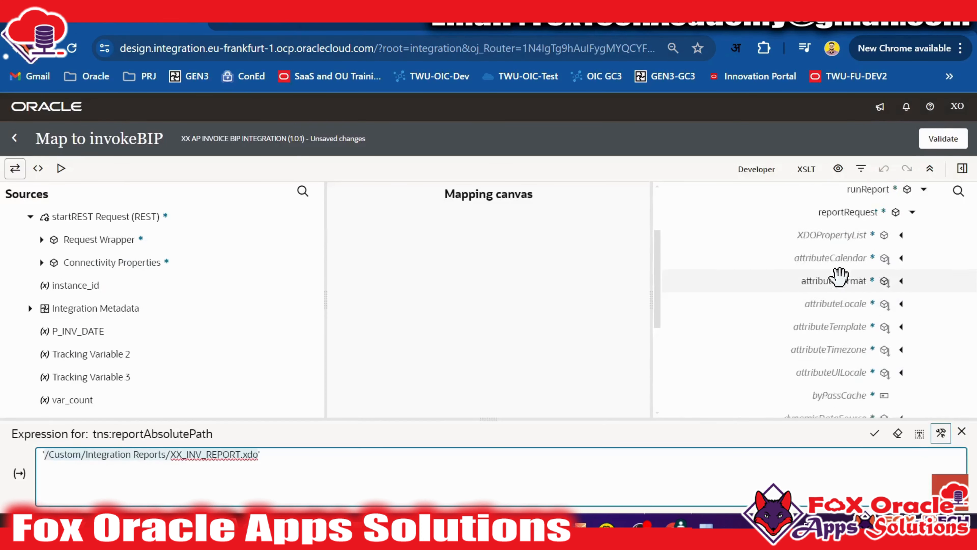
scroll(837, 353, "down", 2)
left_click(834, 303)
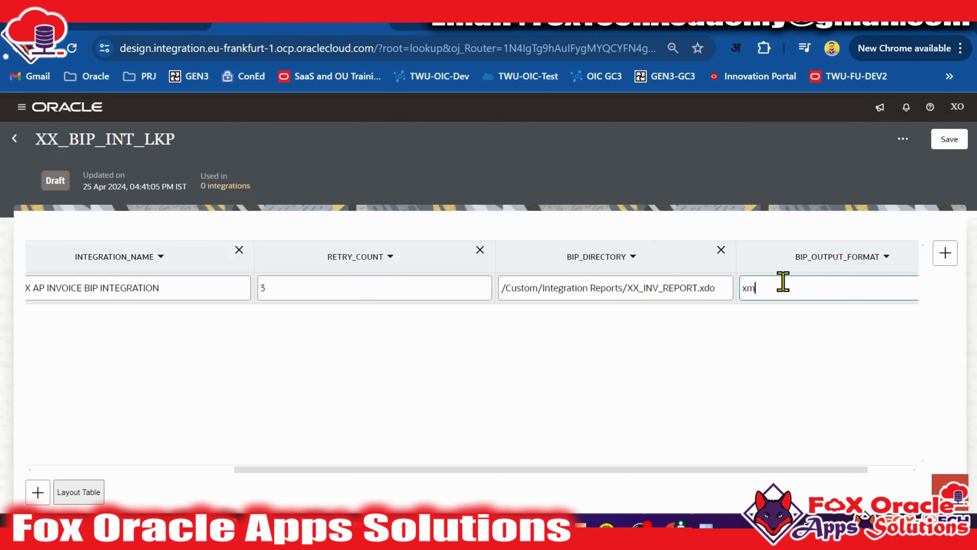
left_click_drag(743, 469, 869, 470)
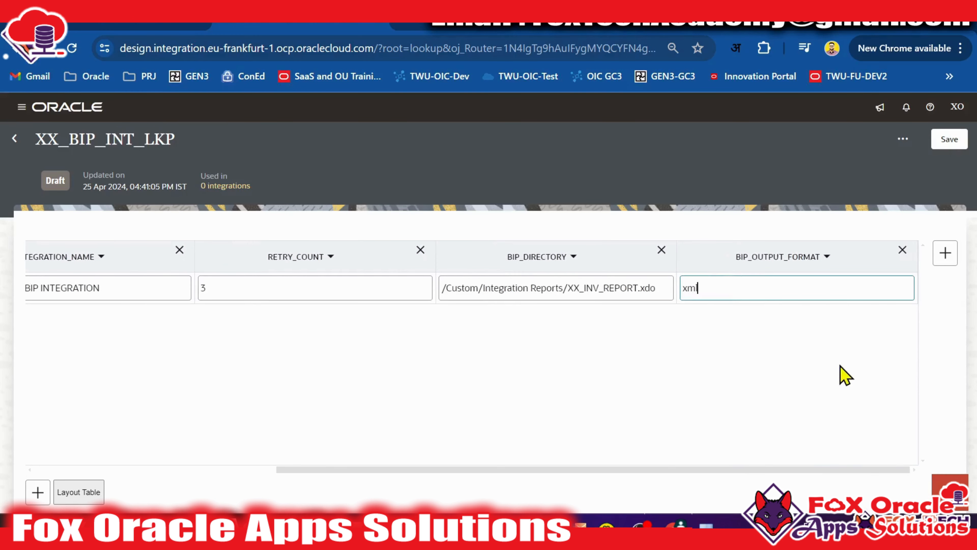
left_click(838, 334)
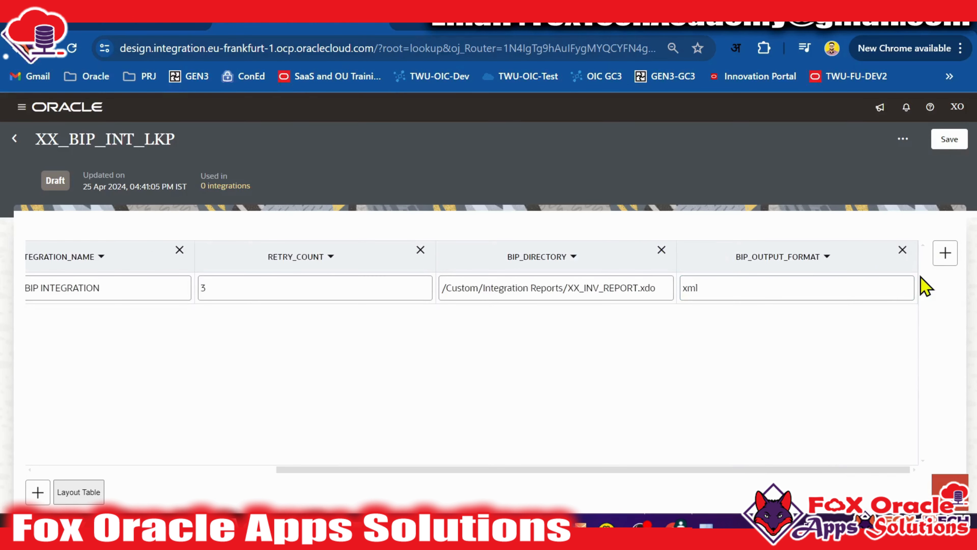
Step: Add another domain column to the lookup and name it BIP_PARAMETER_1
left_click(945, 256)
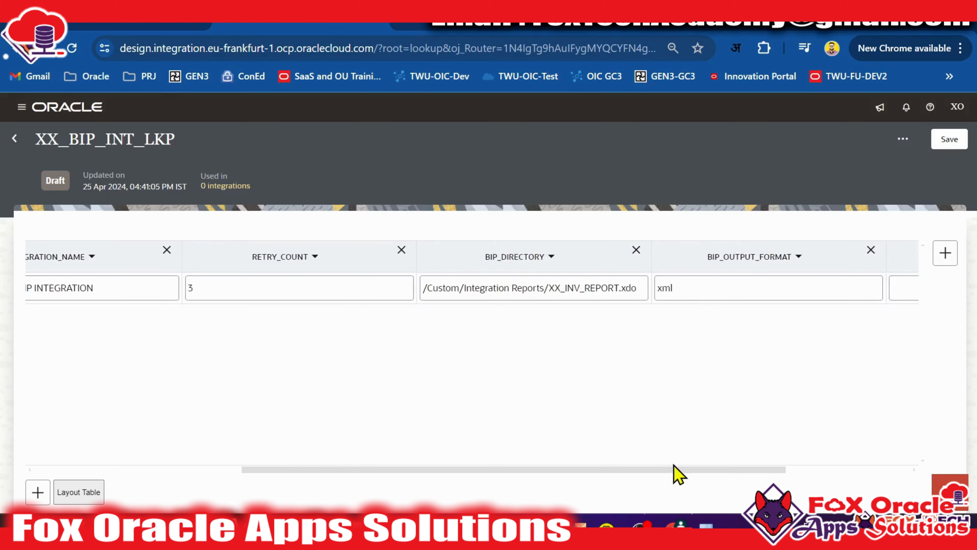
left_click_drag(674, 470, 800, 469)
left_click(820, 257)
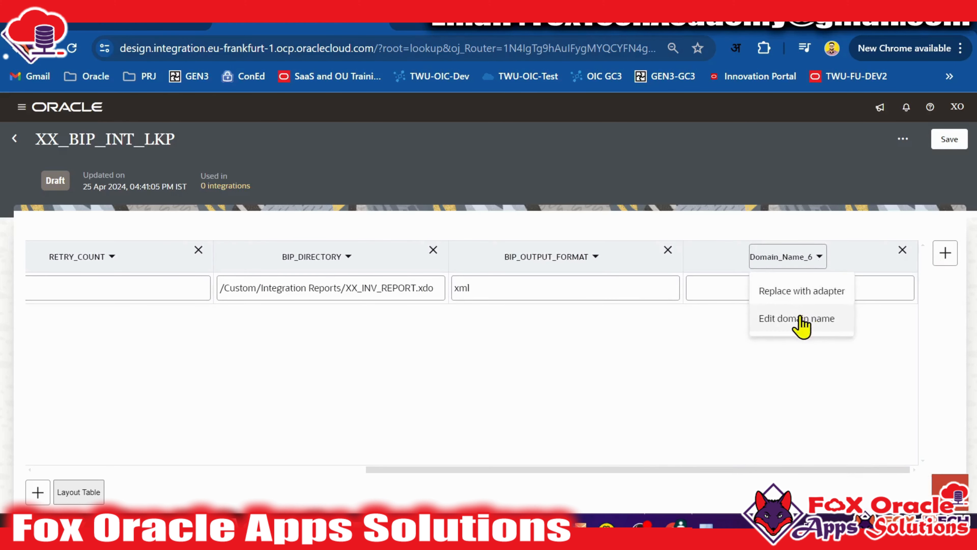
left_click(797, 319)
left_click_drag(567, 304, 463, 310)
type("BIP_PARAMETER_1")
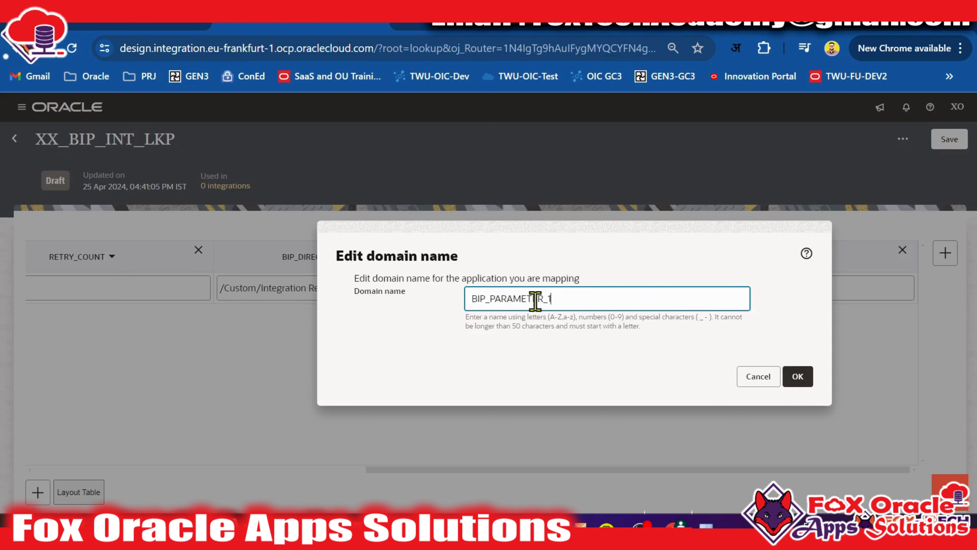
left_click_drag(569, 303, 423, 298)
left_click(798, 376)
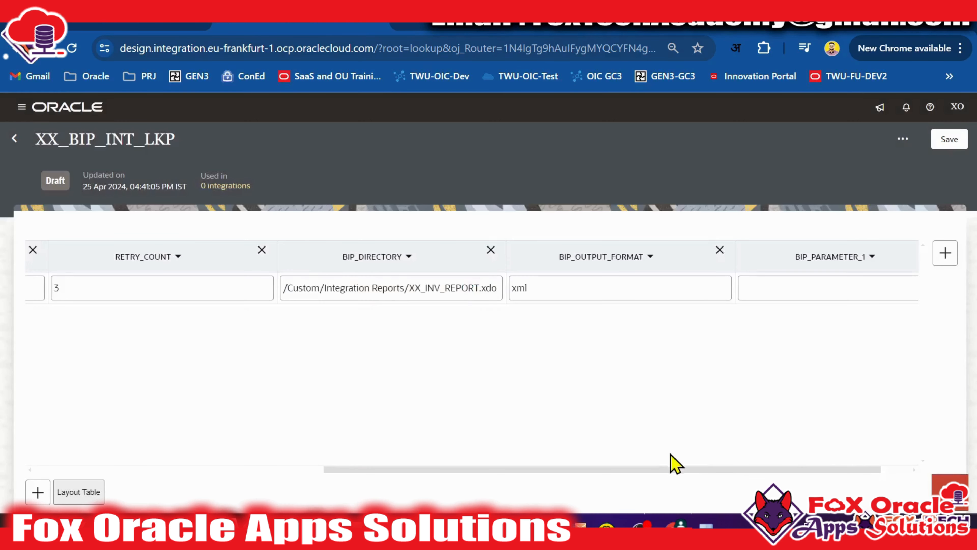
Step: Add another domain column to the lookup and name it BIP_PARAMETER_2
left_click_drag(662, 469, 798, 471)
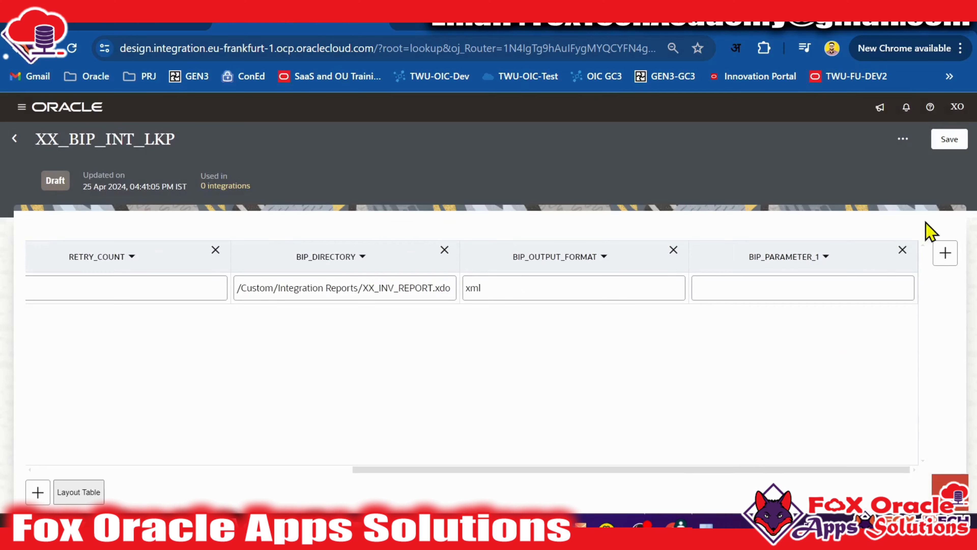
left_click(945, 254)
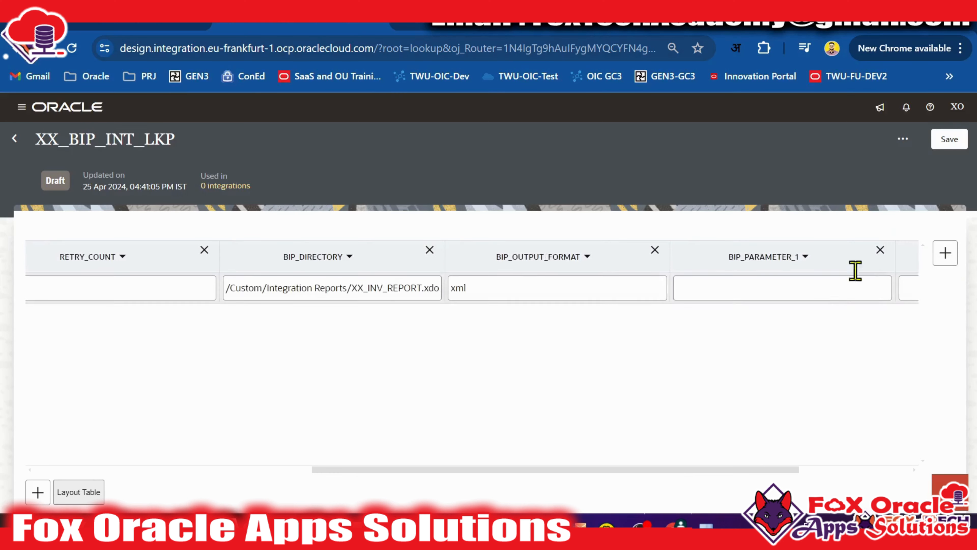
left_click_drag(689, 470, 883, 467)
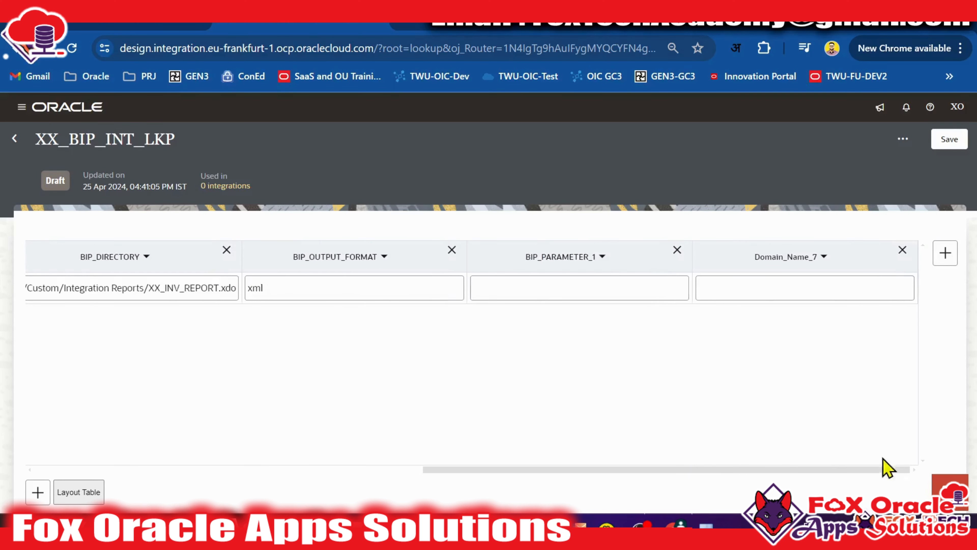
left_click(824, 257)
left_click(801, 319)
double_click(659, 308)
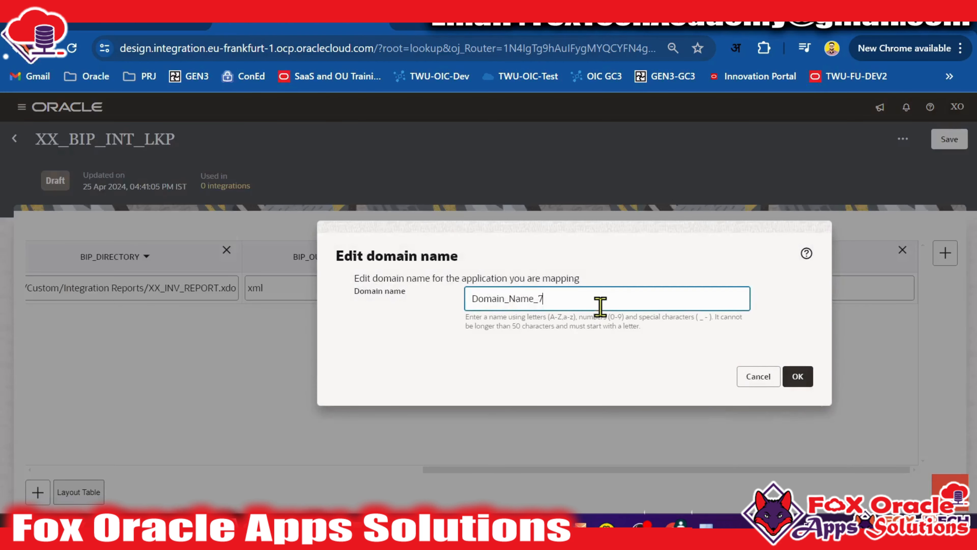
type("BIP_PARAMETER_1")
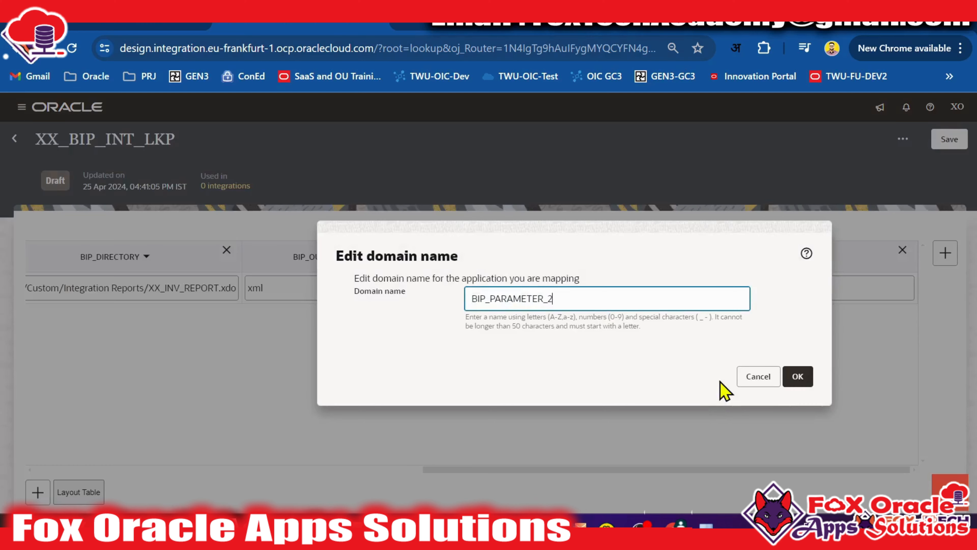
left_click(798, 377)
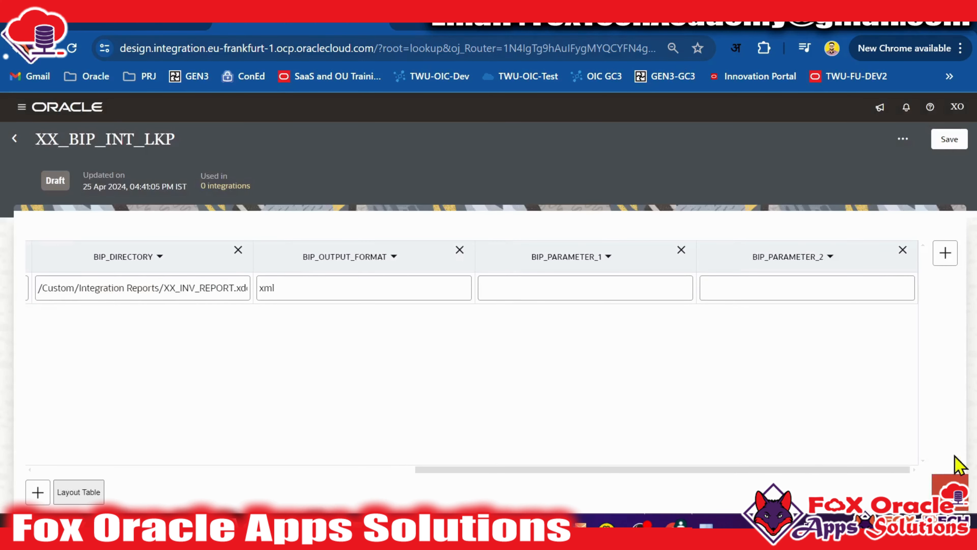
Step: Add another domain column to the lookup and name it BIP_PARAMETER_3
left_click(945, 253)
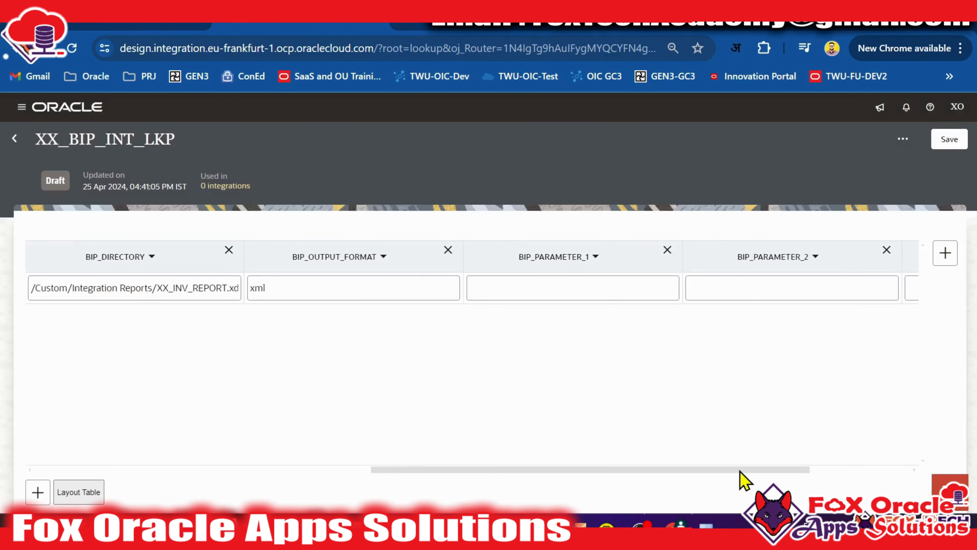
left_click_drag(740, 471, 890, 435)
left_click(826, 257)
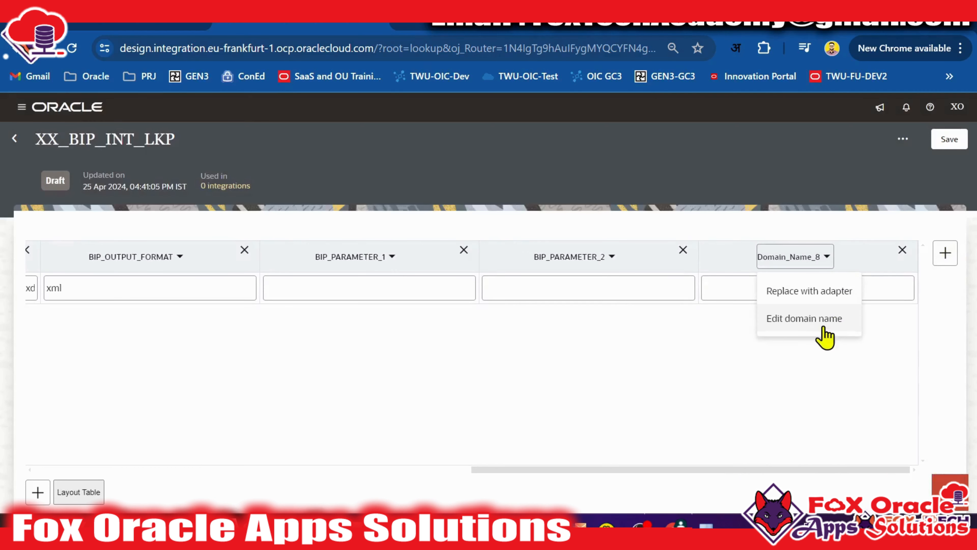
left_click(822, 328)
double_click(563, 299)
type("BIP_PARAMETER_1")
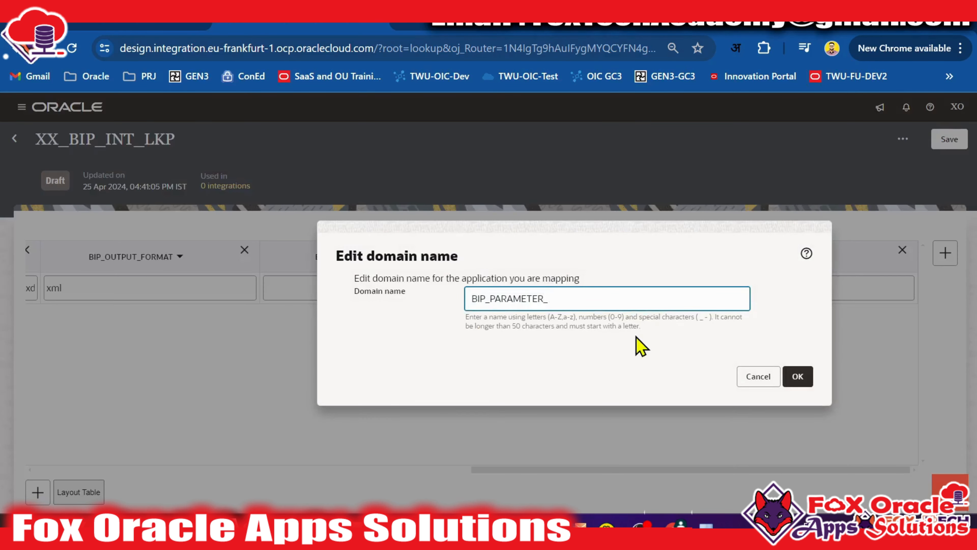
left_click(795, 373)
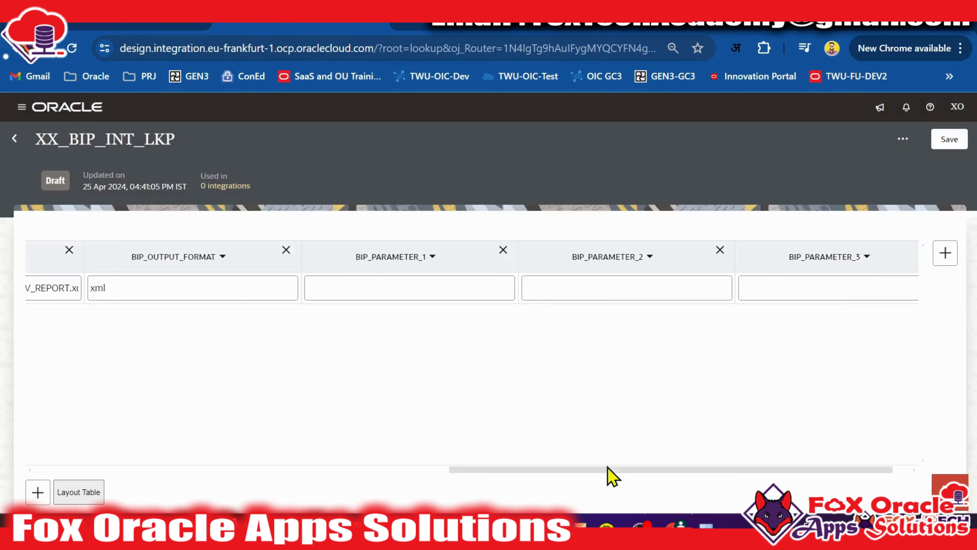
Step: Copy P_INV_DATE from the name expression under the invokeBIP map's parameterNameValues item into the lookup's BIP_PARAMETER_1 value
left_click_drag(611, 478, 491, 476)
left_click(679, 287)
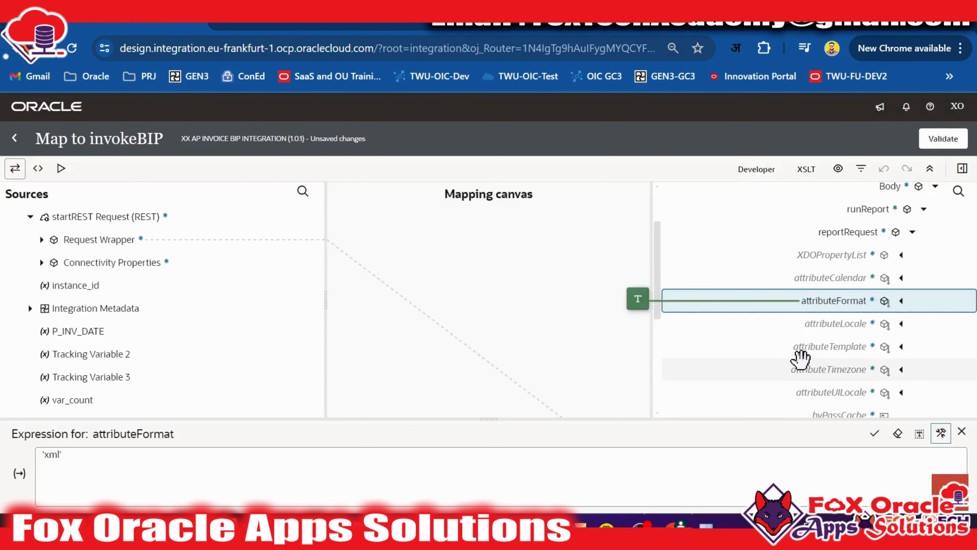
scroll(803, 360, "down", 5)
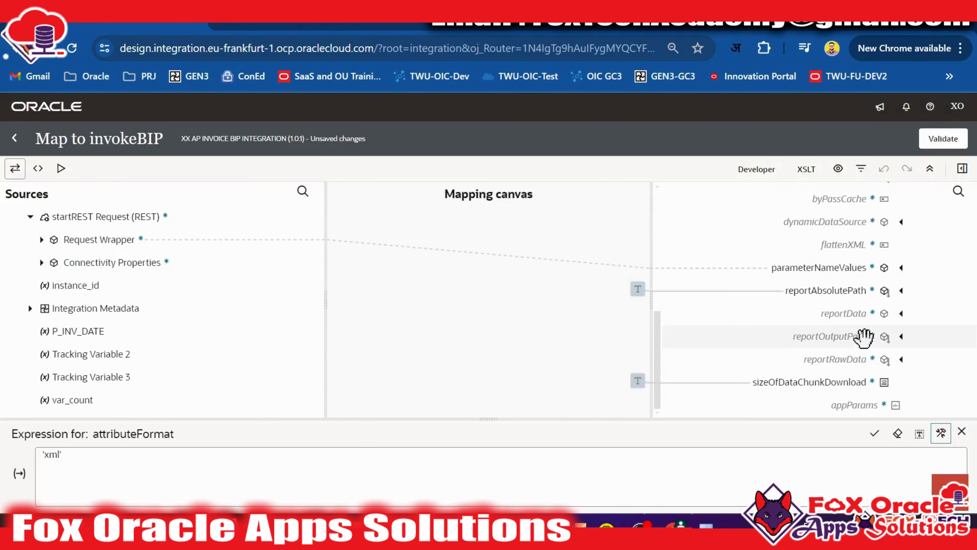
left_click(893, 268)
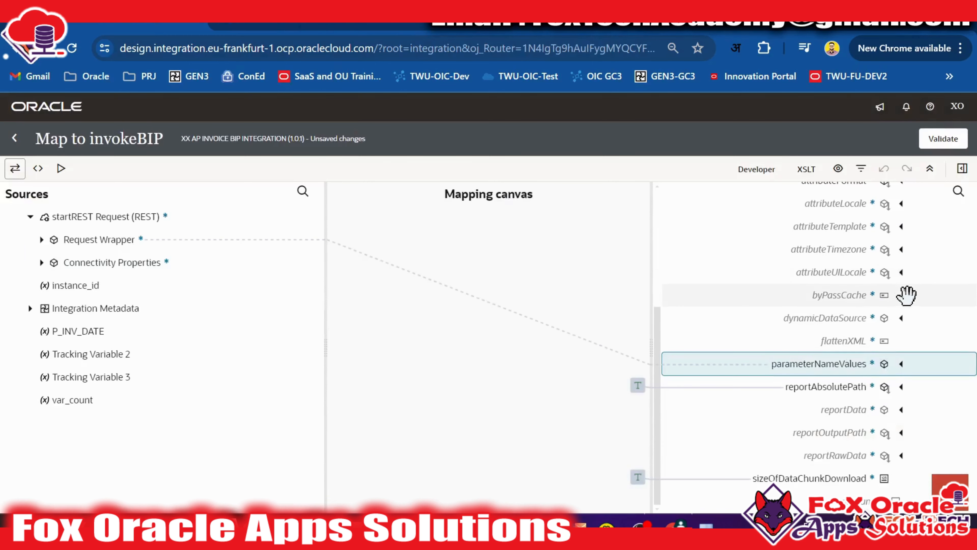
left_click(901, 363)
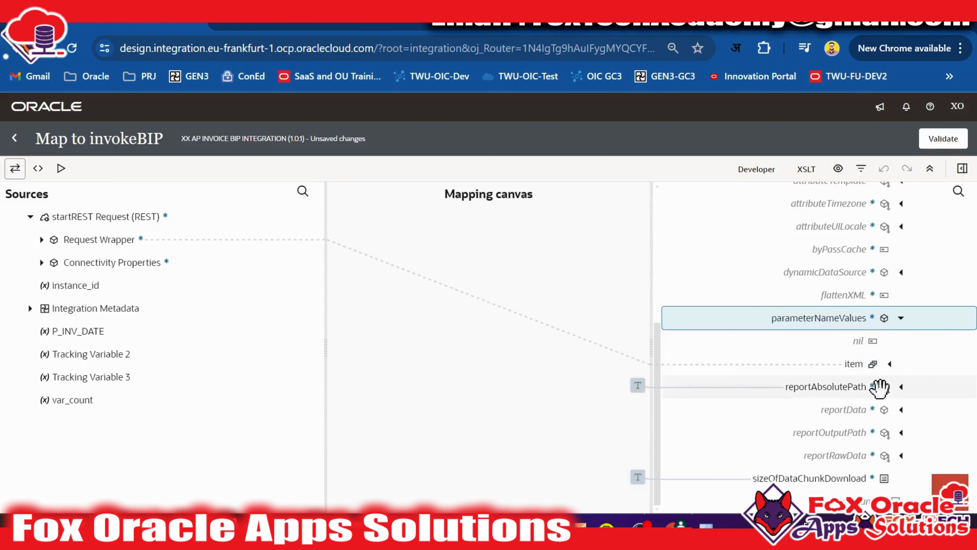
left_click(890, 364)
scroll(894, 346, "down", 5)
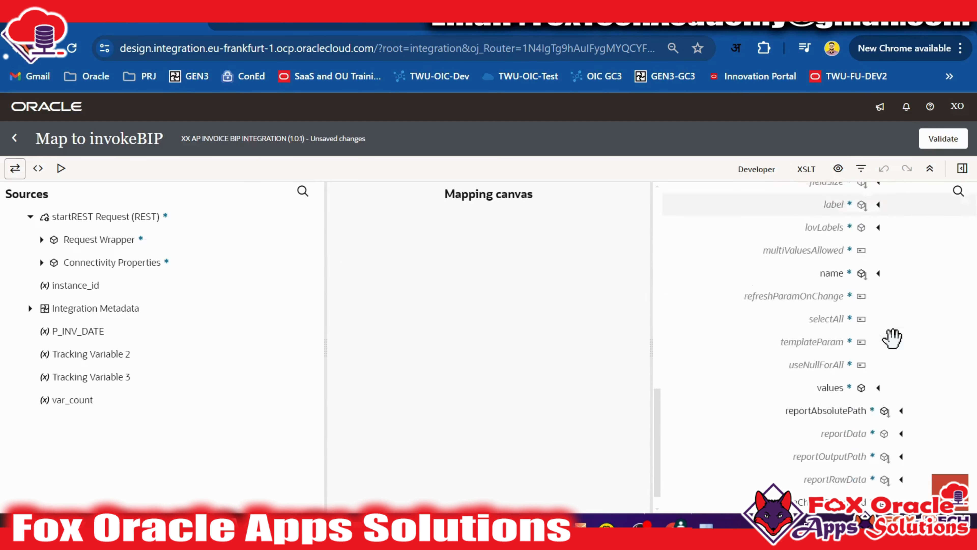
left_click(862, 250)
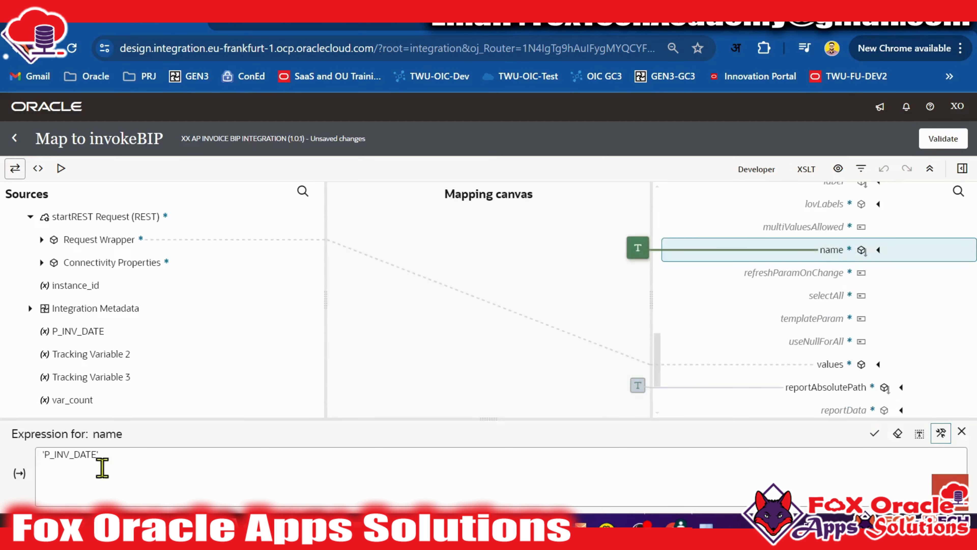
double_click(95, 455)
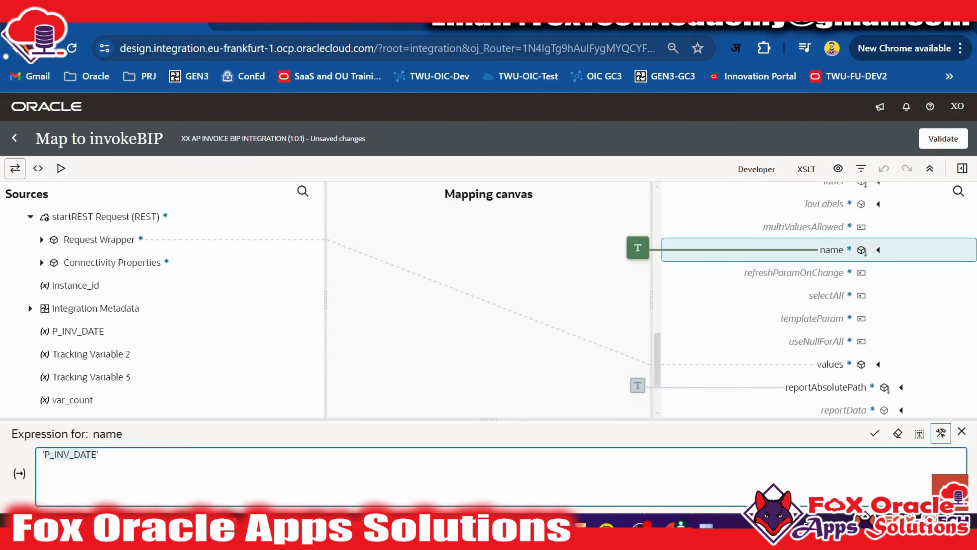
left_click(297, 15)
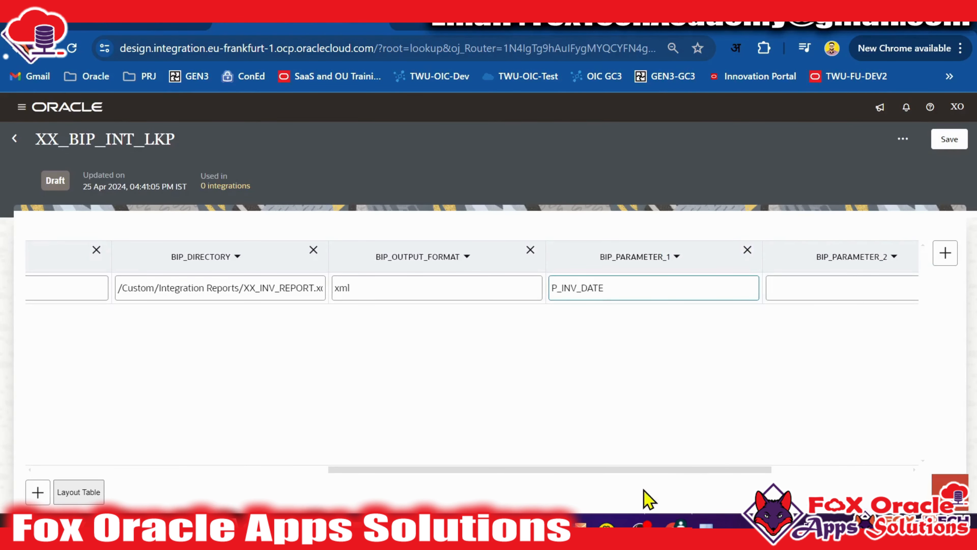
Step: Review the lookup's columns and values, and save XX_BIP_INT_LKP
left_click_drag(670, 470, 842, 460)
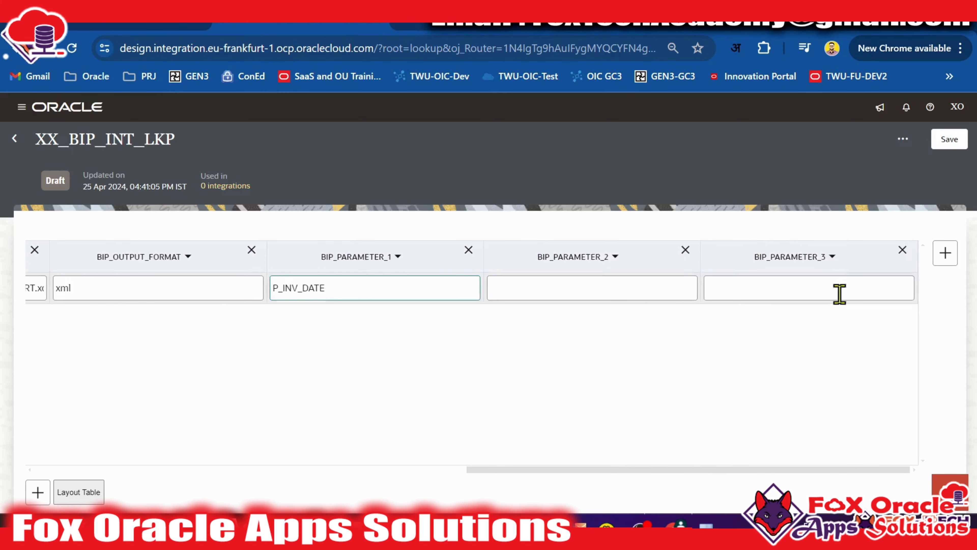
left_click_drag(767, 467, 234, 470)
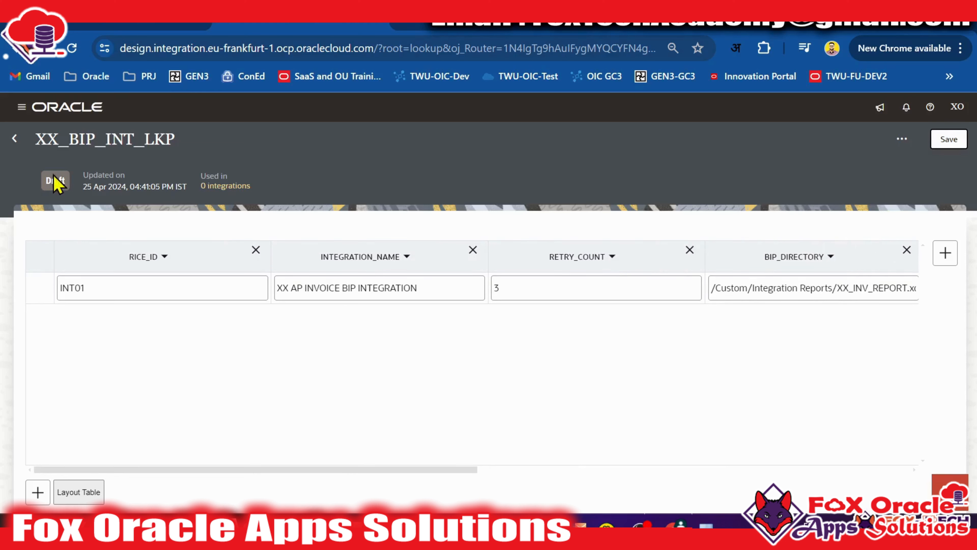
left_click(953, 144)
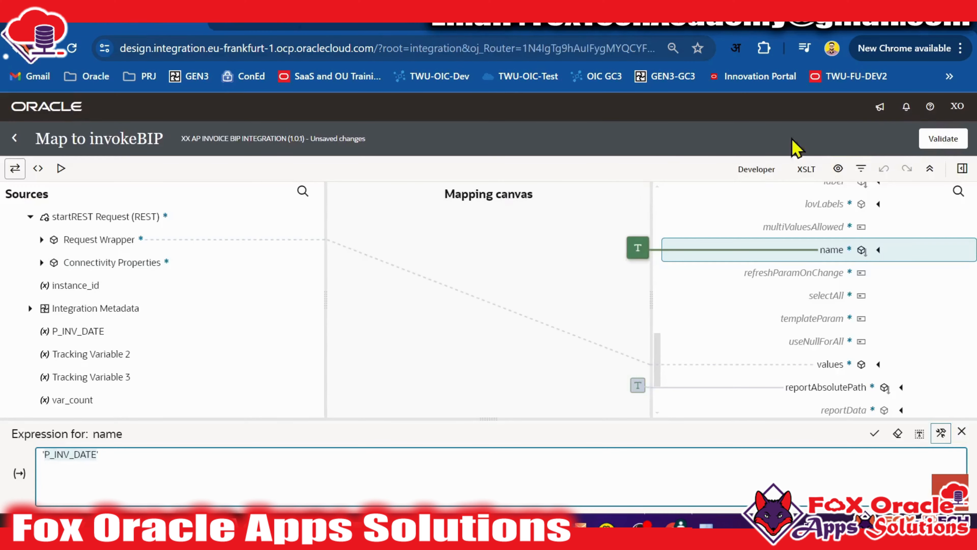
Step: Leave the invokeBIP map, return to the integrations list, and reopen XX AP INVOICE BIP INTEGRATION version 1.0.1
left_click(14, 137)
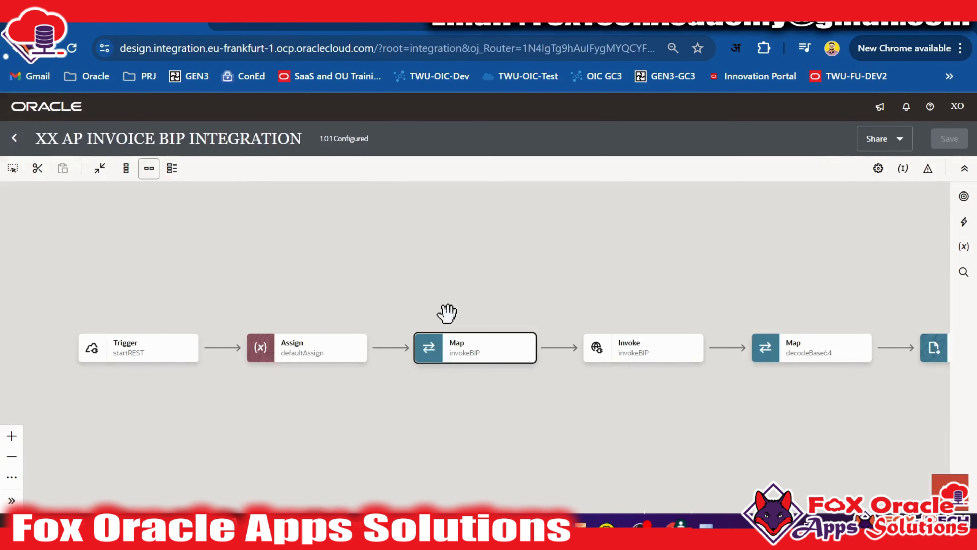
left_click(15, 138)
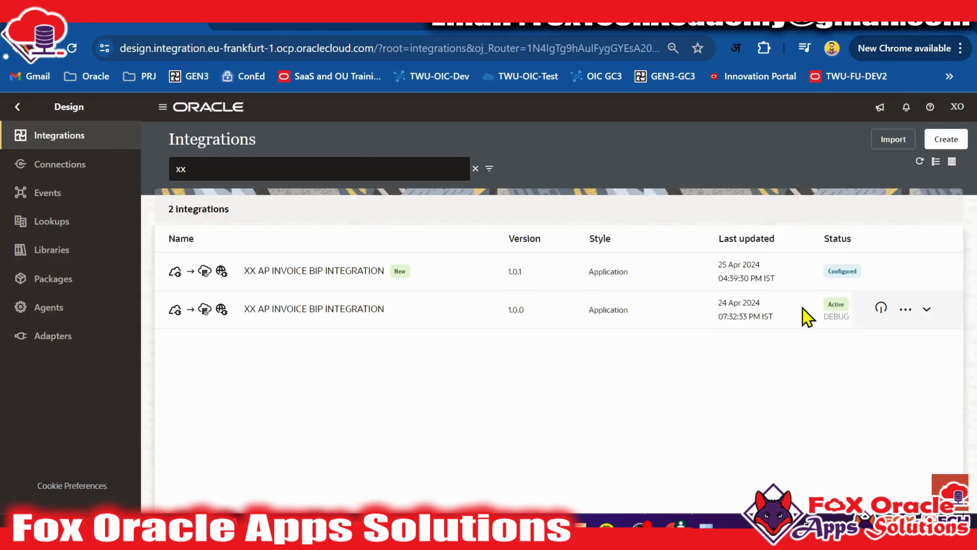
left_click(854, 271)
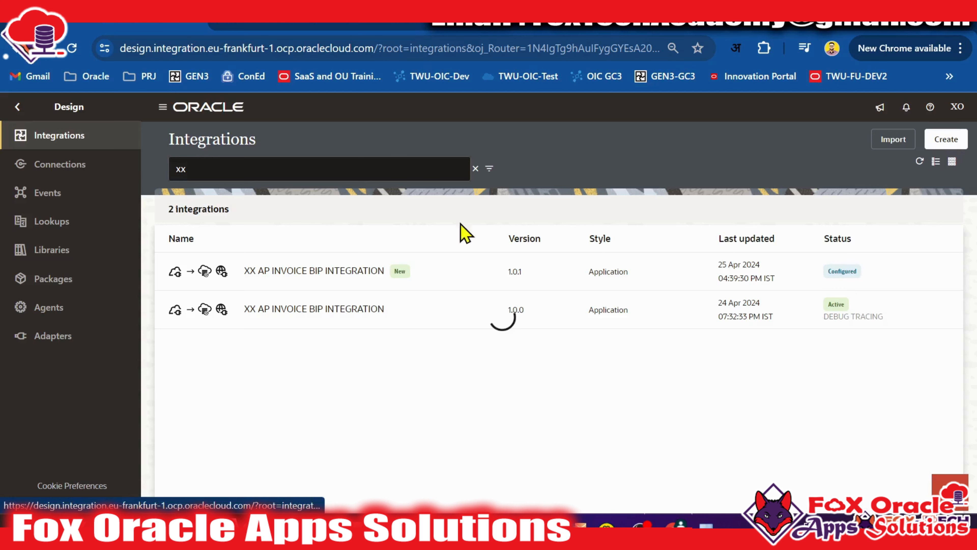
left_click(307, 273)
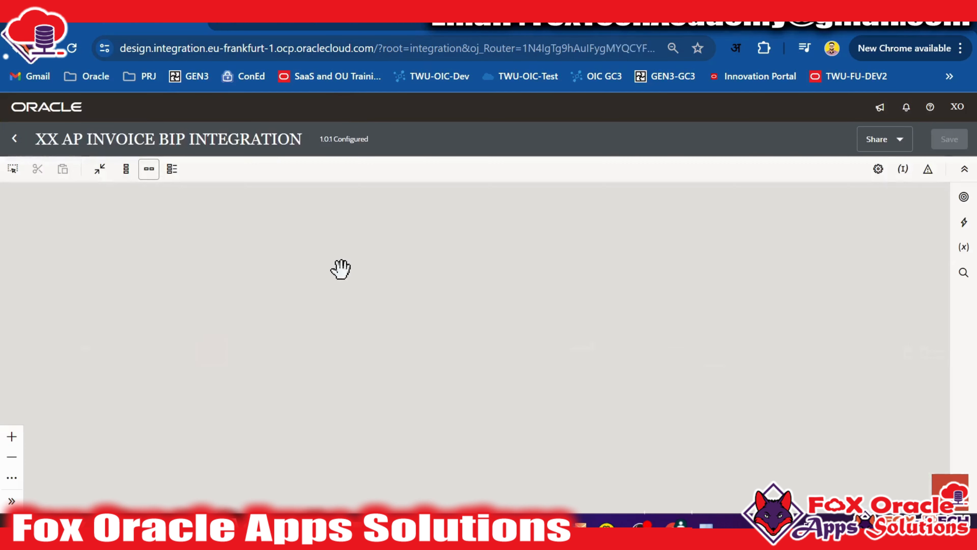
left_click_drag(295, 292, 356, 287)
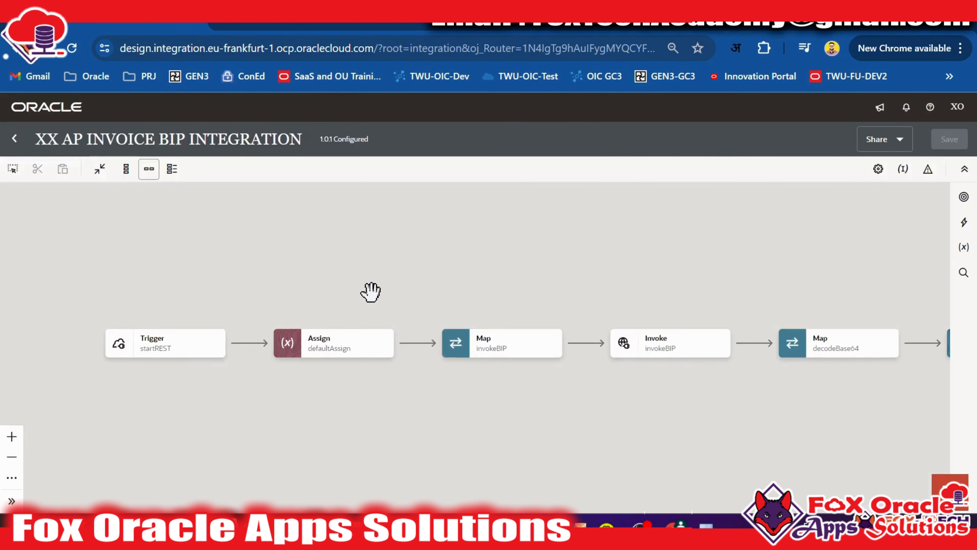
left_click_drag(346, 370, 332, 359)
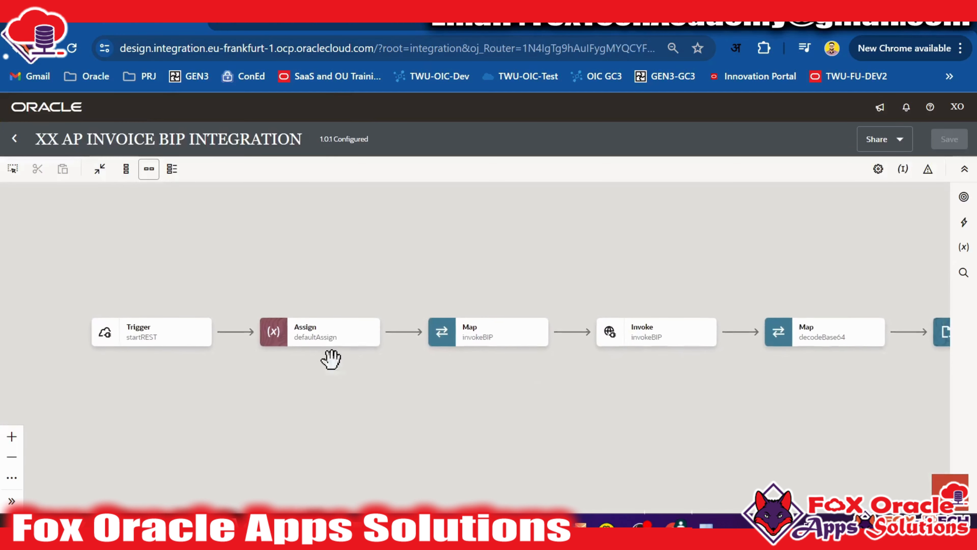
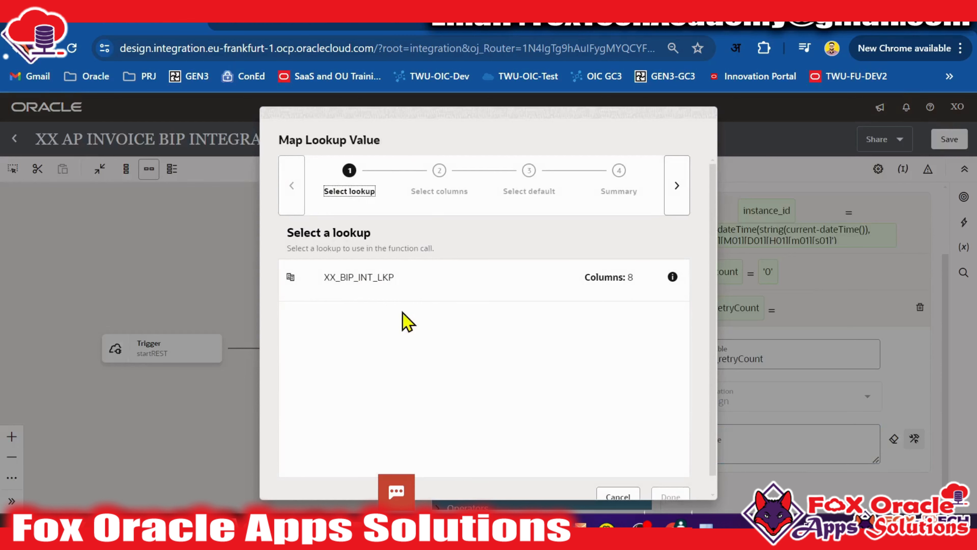
Step: Select XX_BIP_INT_LKP for the retryCount variable's lookup function, with RICE_ID as the source column and RETRY_COUNT as the target
left_click(379, 285)
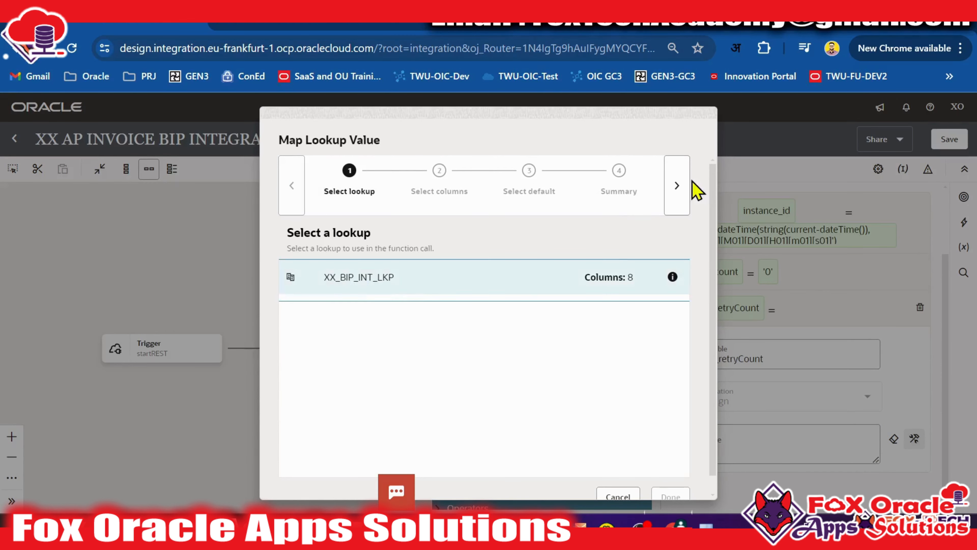
left_click(680, 192)
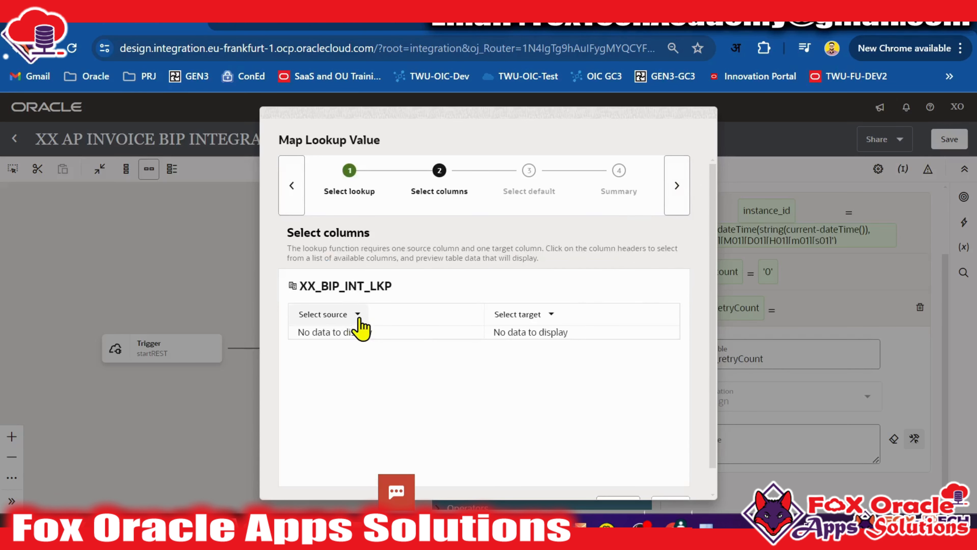
left_click(293, 17)
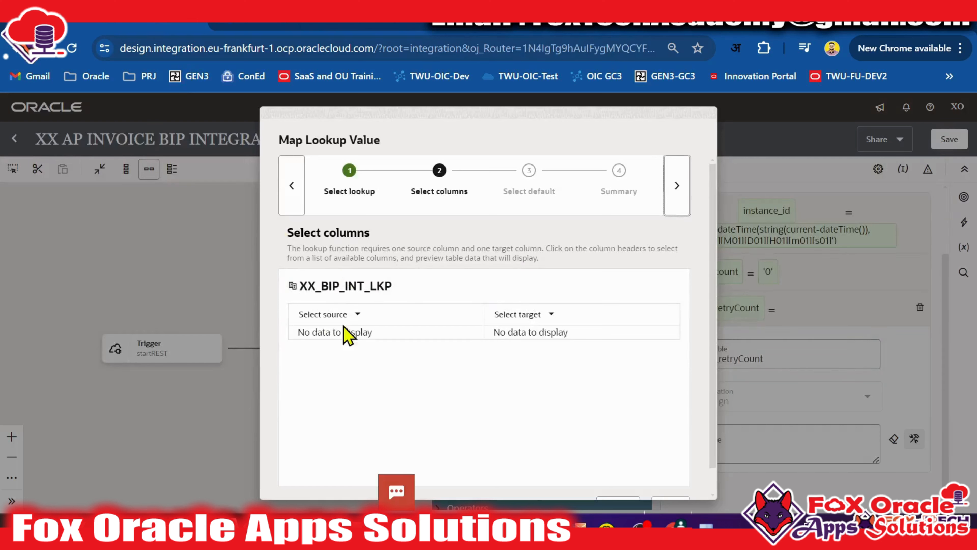
left_click(360, 317)
left_click(335, 112)
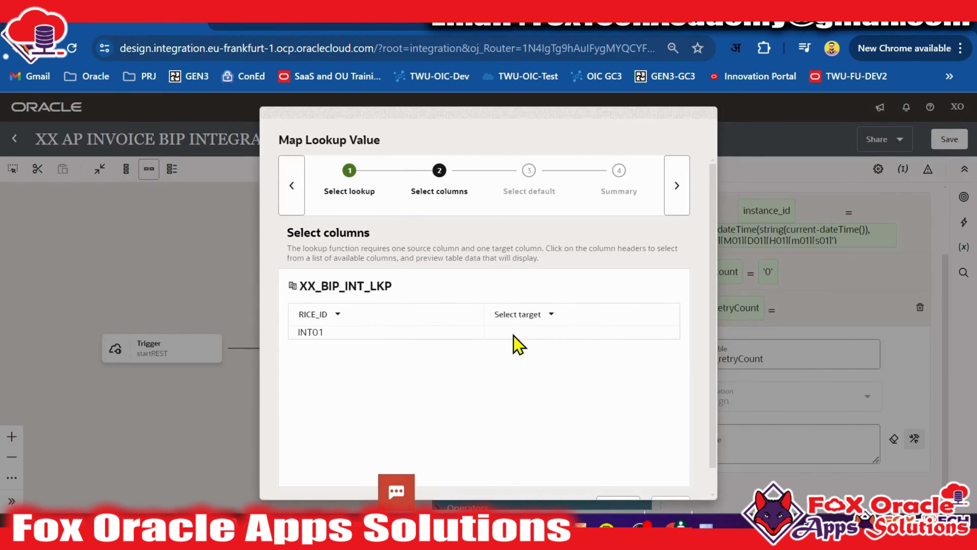
left_click(547, 319)
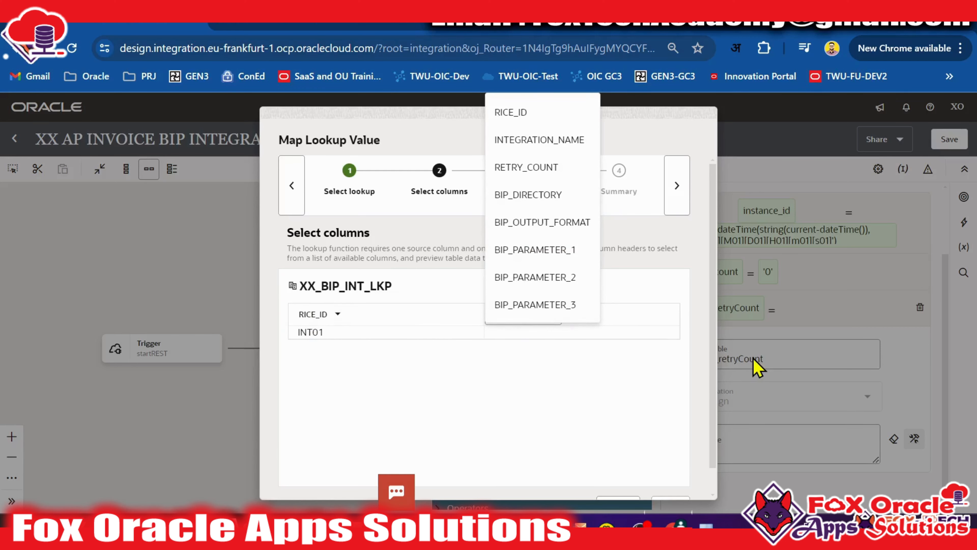
left_click(533, 169)
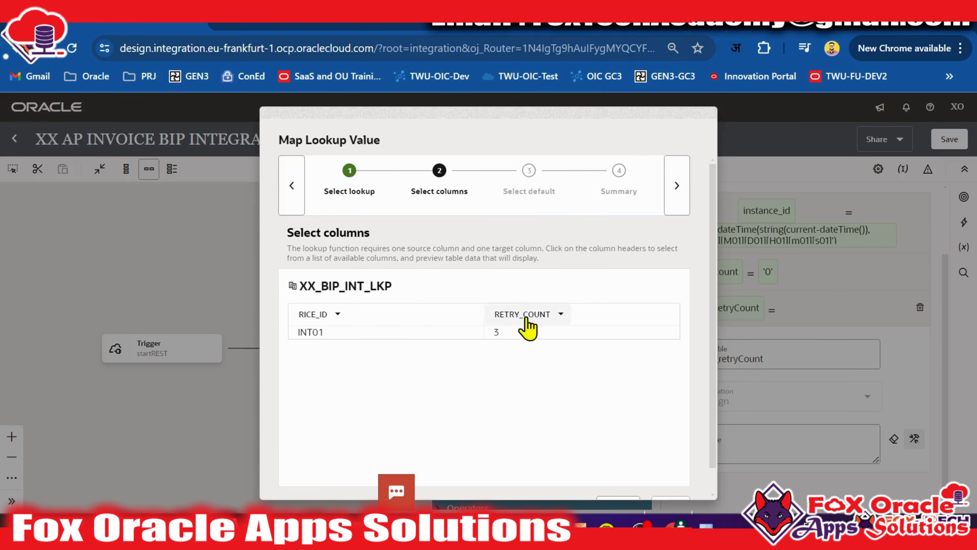
left_click(676, 208)
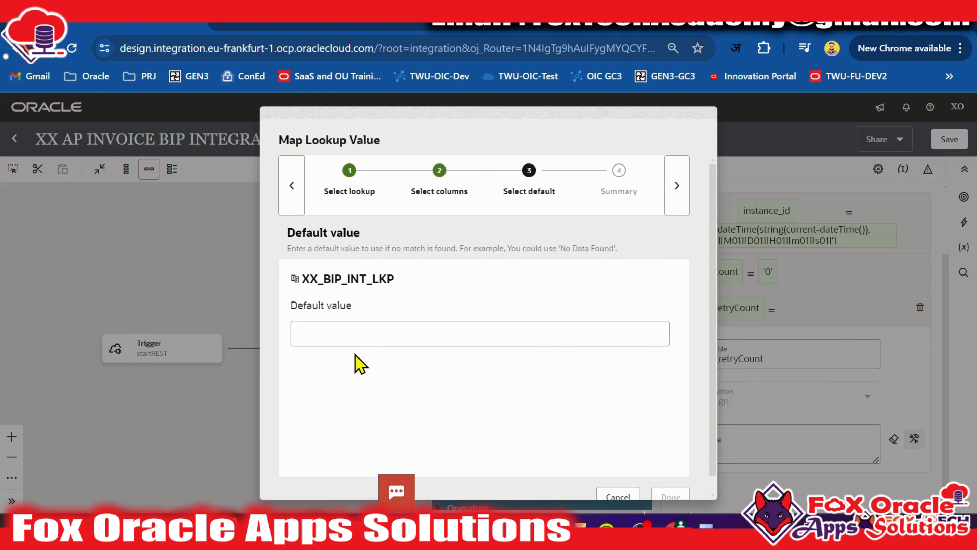
Step: Finish var_retryCount's lookup expression without a default value, and check the RETRY_COUNT column in the XX_BIP_INT_LKP lookup
left_click(676, 190)
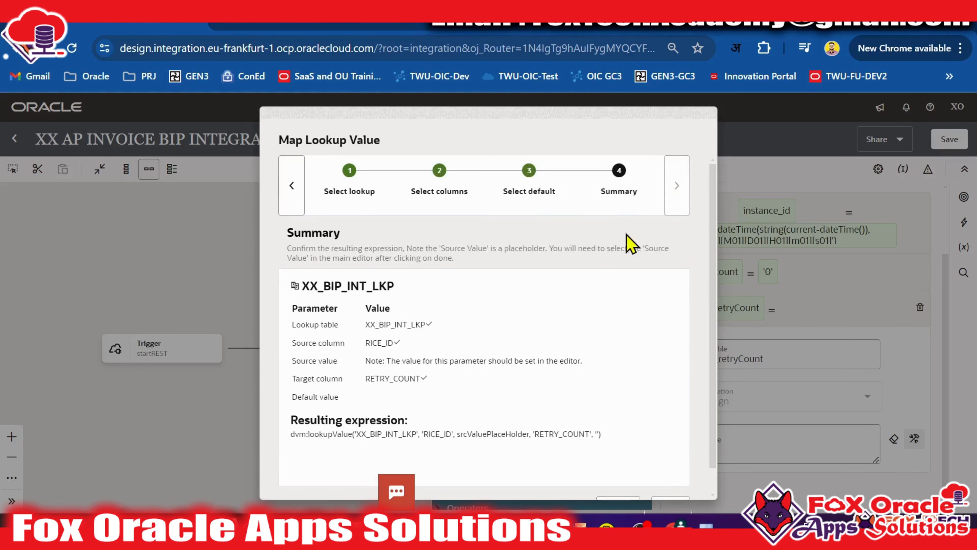
scroll(631, 244, "down", 2)
left_click(671, 480)
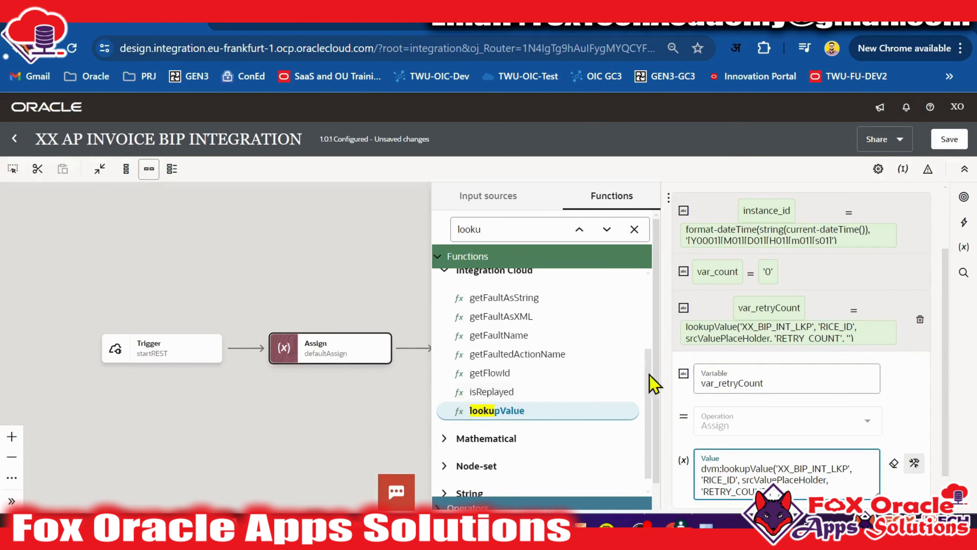
scroll(766, 389, "down", 1)
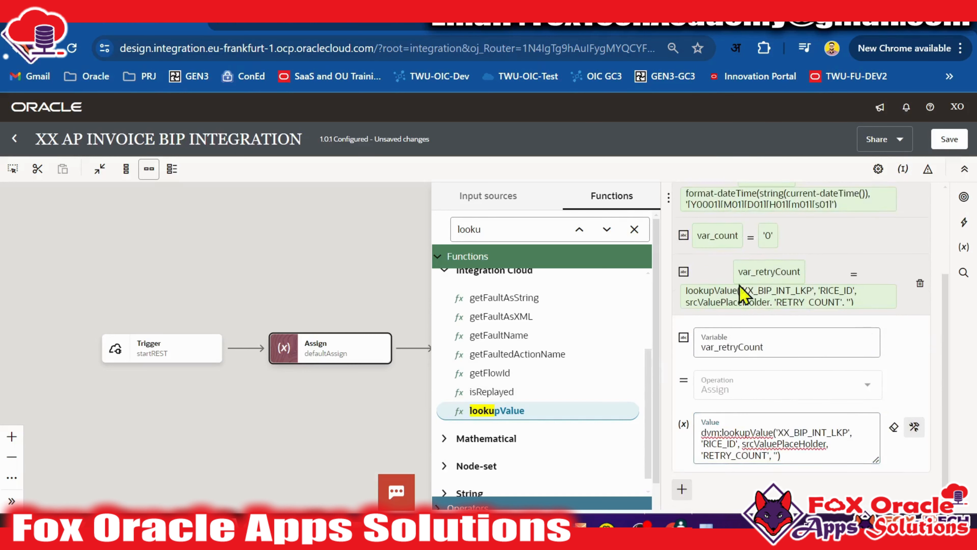
left_click(308, 16)
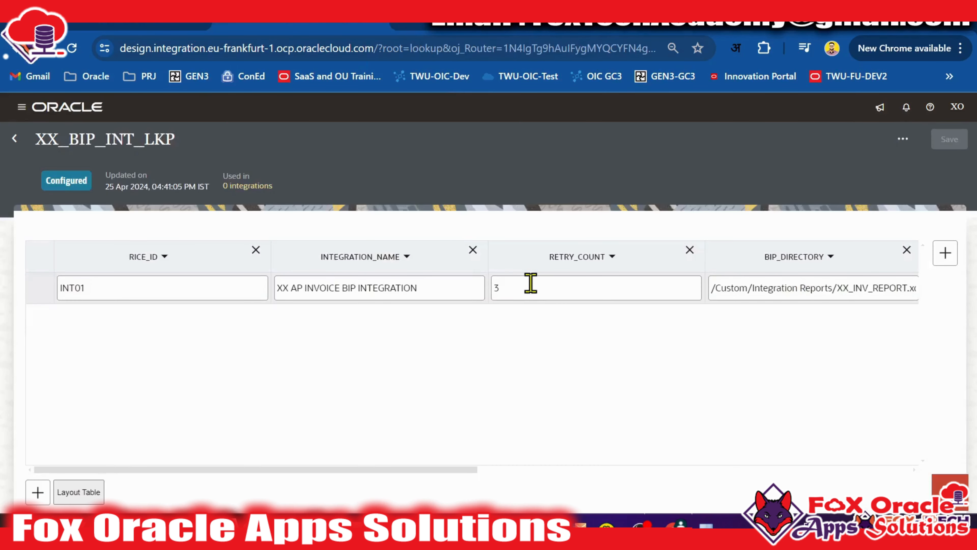
left_click(161, 18)
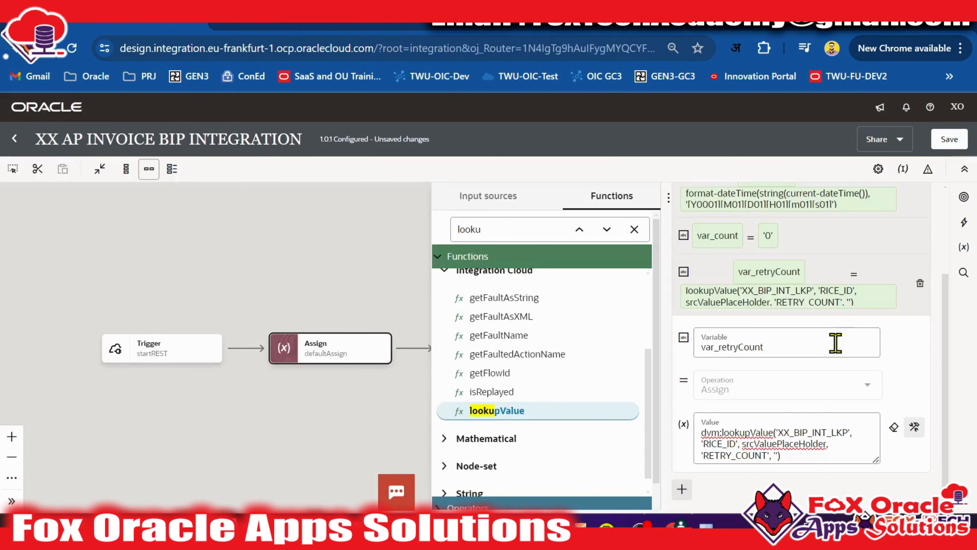
scroll(843, 351, "up", 2)
left_click(842, 355)
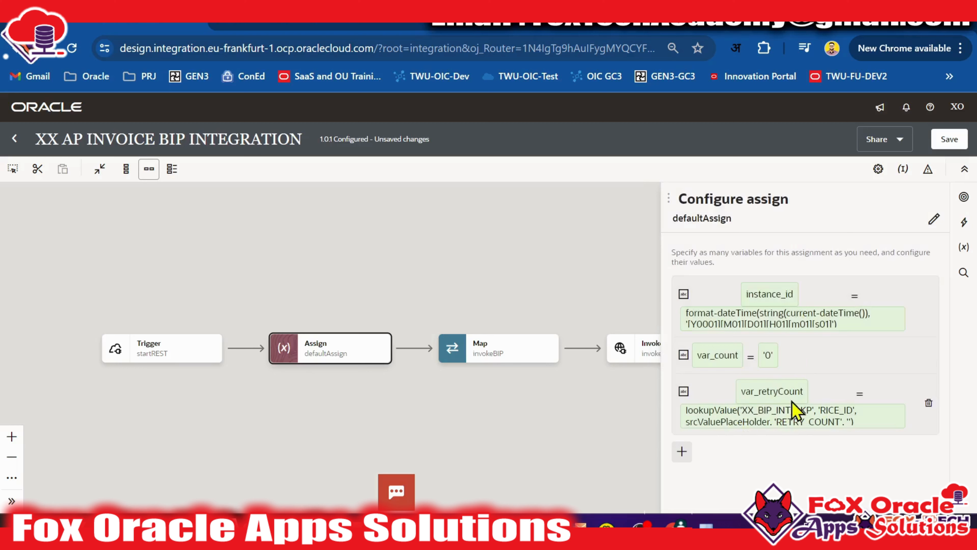
Step: Add a fourth variable named var_reportDirectory to the defaultAssign action
left_click(682, 451)
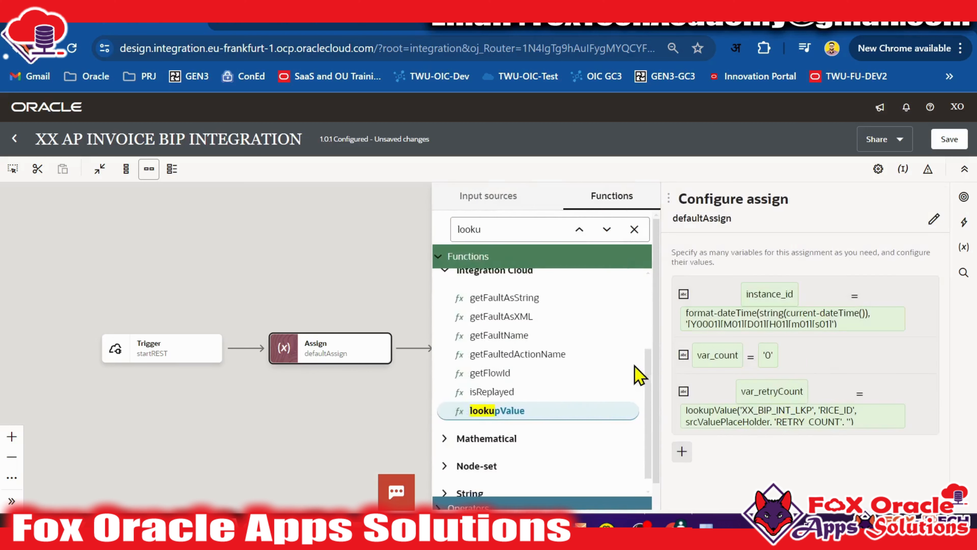
scroll(685, 385, "down", 3)
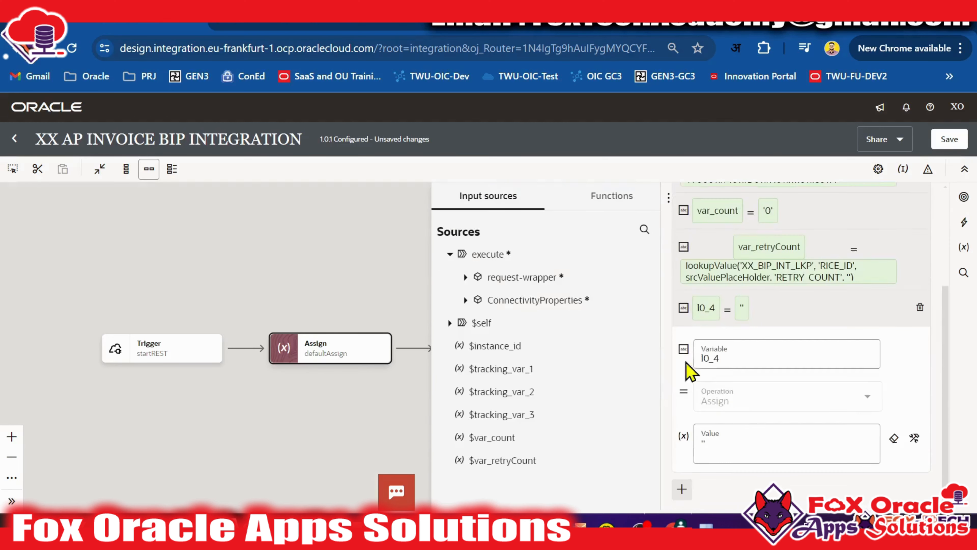
left_click(728, 358)
key("BackSpace")
key("BackSpace")
key("BackSpace")
key("BackSpace")
type("vr")
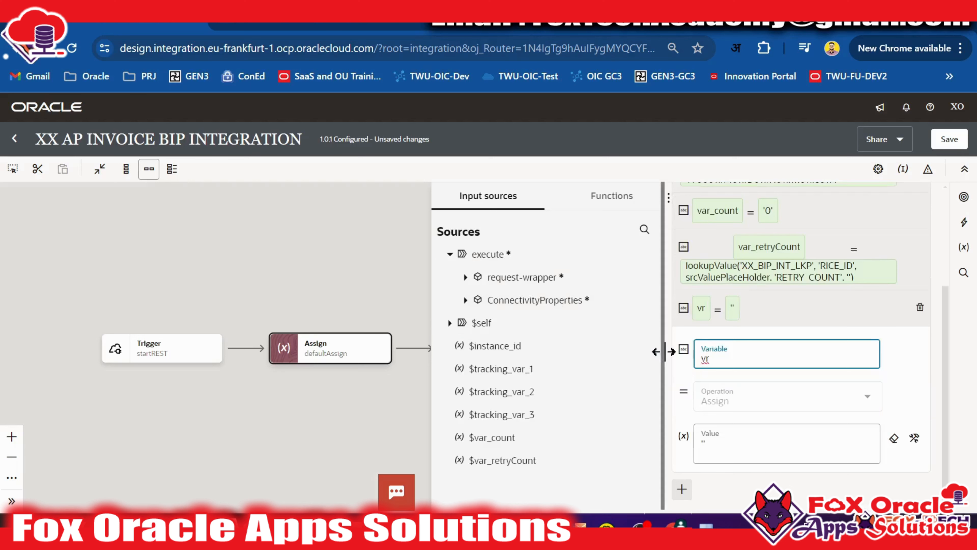
left_click_drag(661, 349, 329, 344)
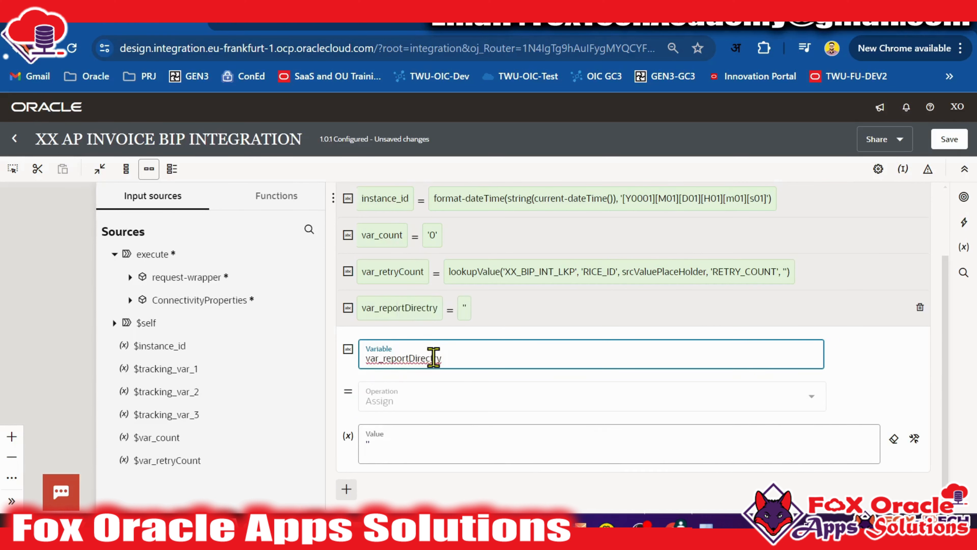
left_click(433, 357)
type("p")
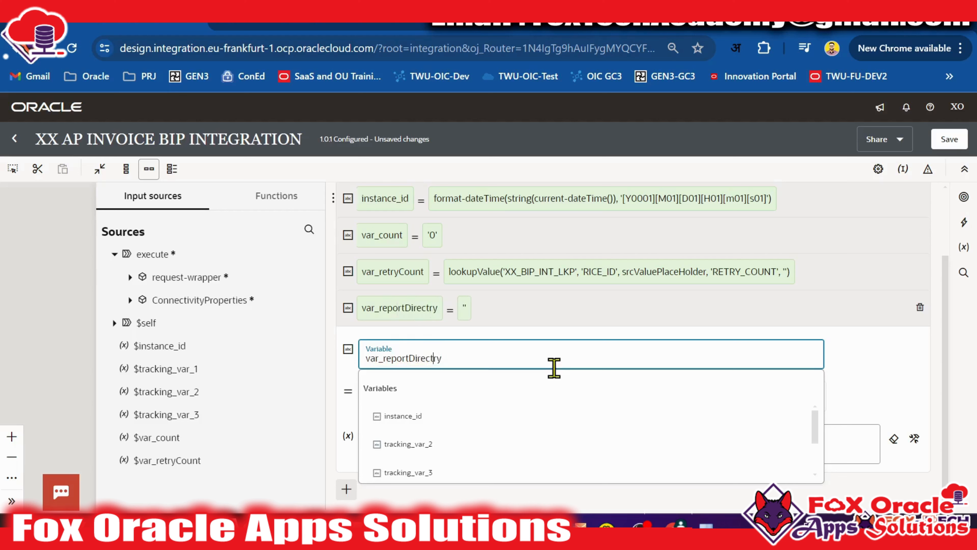
left_click(861, 362)
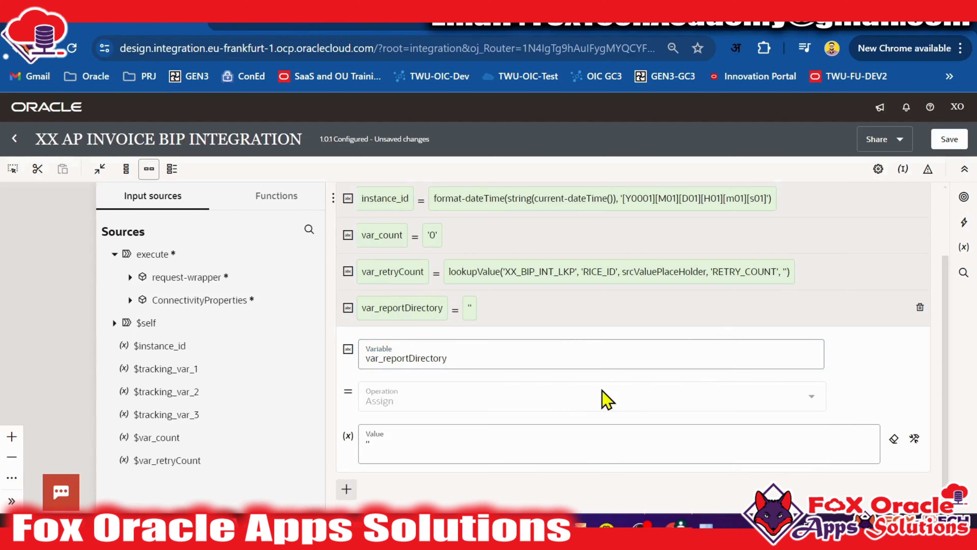
Step: Replace var_reportDirectory's empty-string value with the lookupValue function
left_click(483, 445)
key("BackSpace")
key("BackSpace")
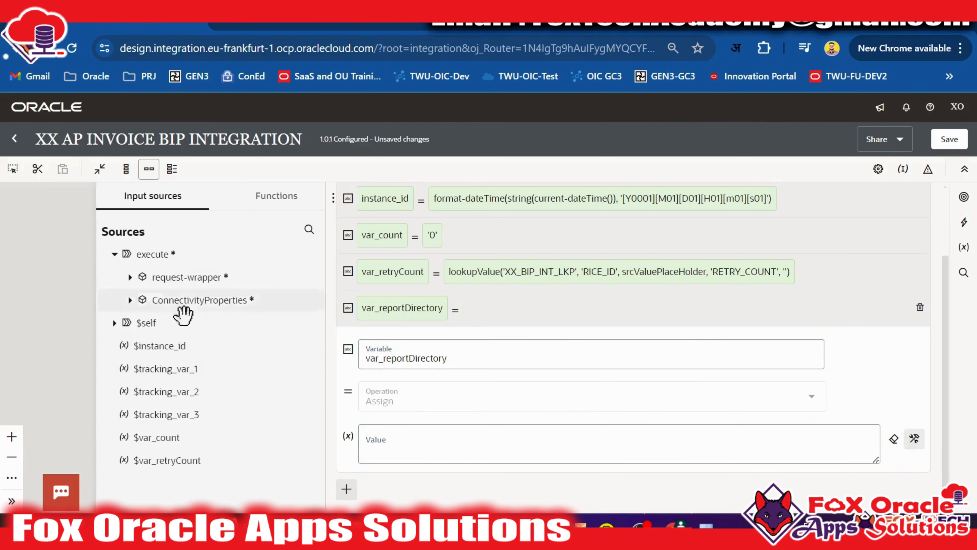
left_click(246, 196)
left_click(301, 227)
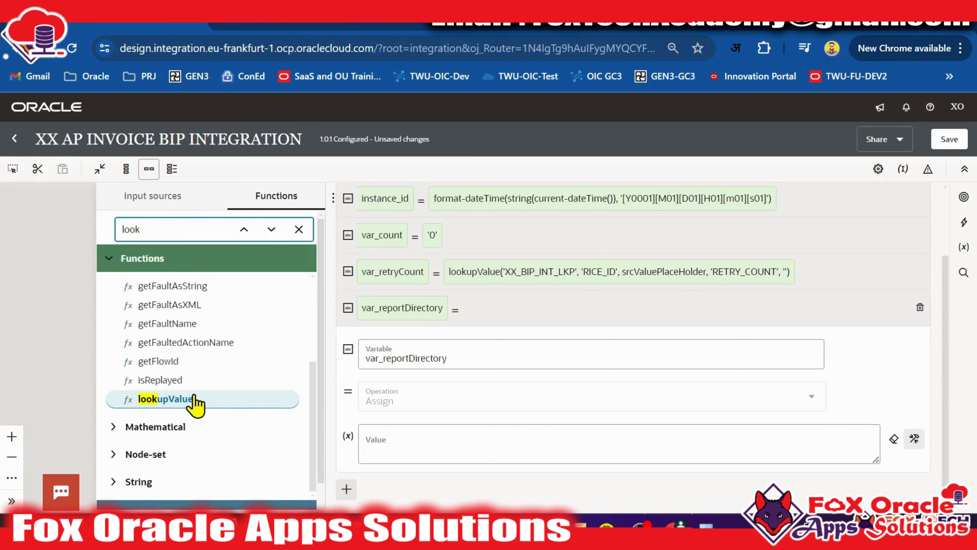
left_click_drag(196, 402, 420, 458)
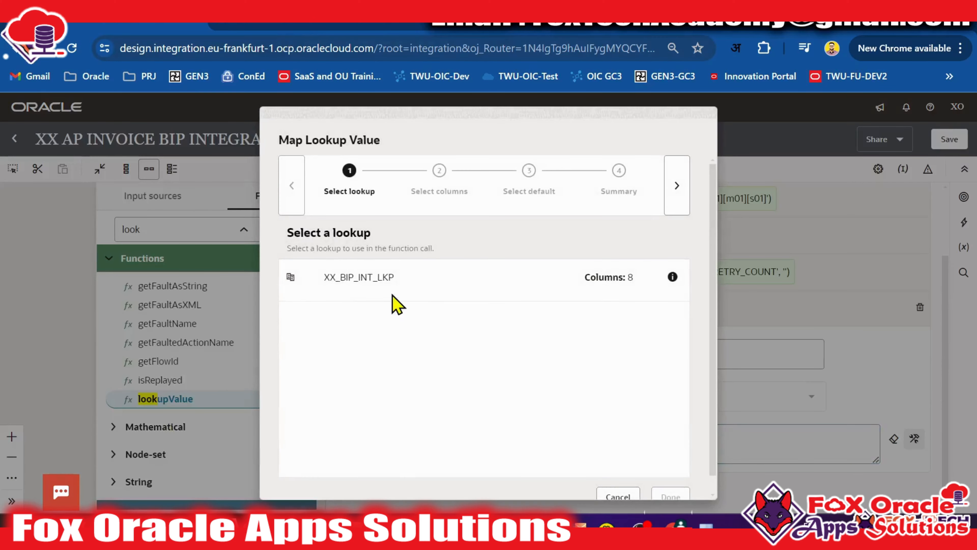
Step: Map var_reportDirectory to XX_BIP_INT_LKP with RICE_ID as source column, BIP_DIRECTORY as target, and no default value
left_click(393, 295)
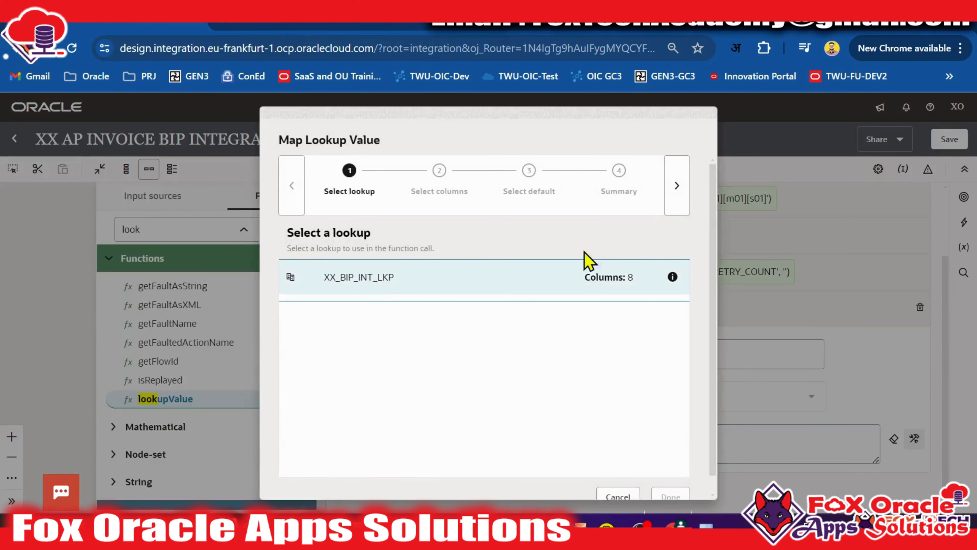
left_click(677, 185)
left_click(358, 315)
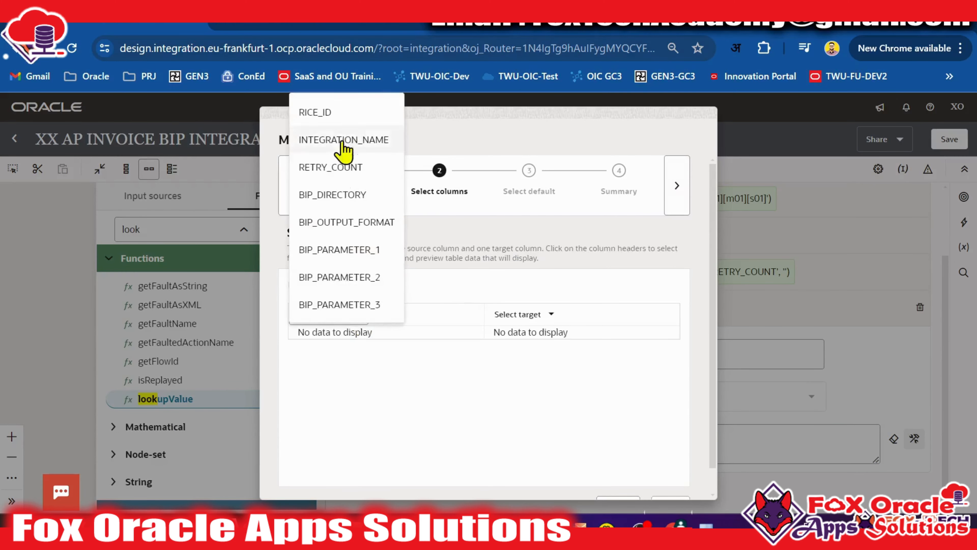
left_click(335, 111)
left_click(554, 315)
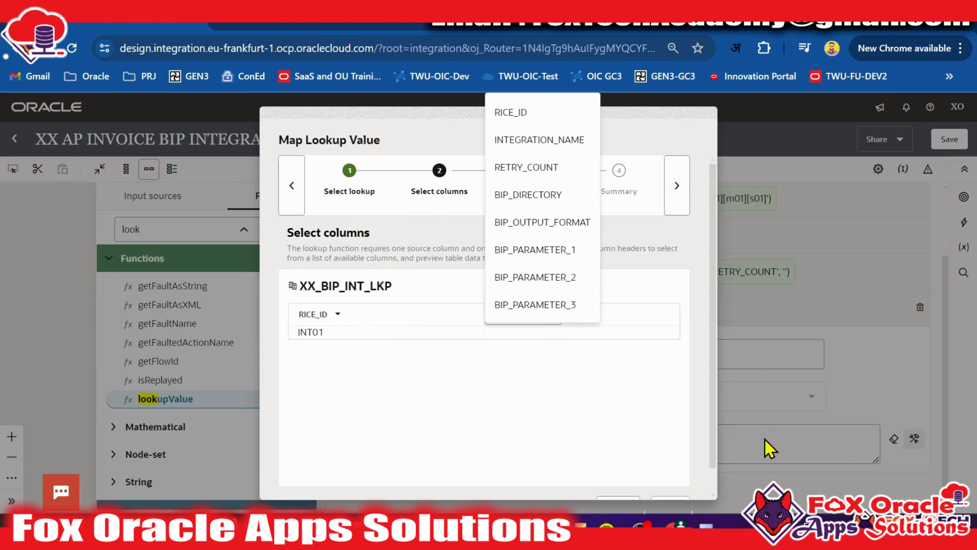
left_click(531, 196)
left_click(680, 198)
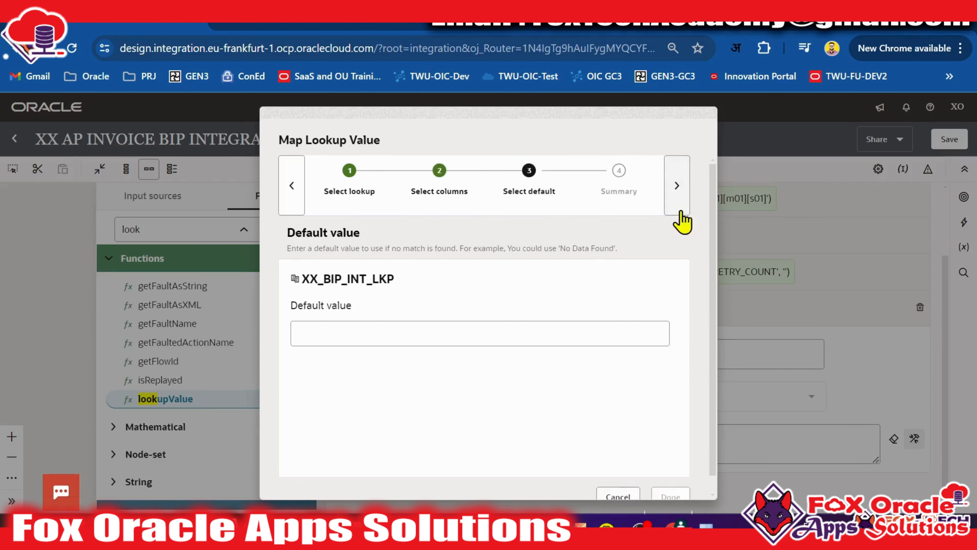
left_click(680, 189)
scroll(658, 436, "down", 2)
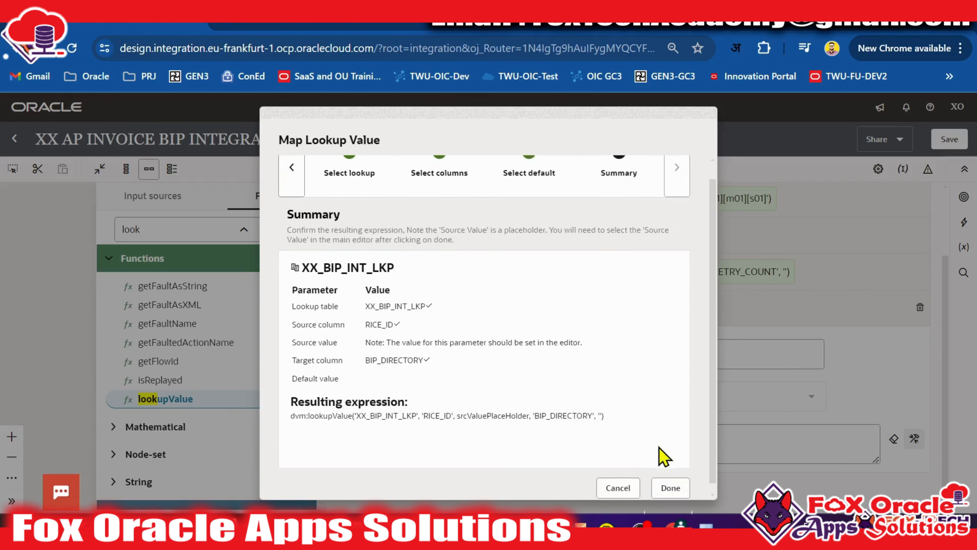
left_click(671, 486)
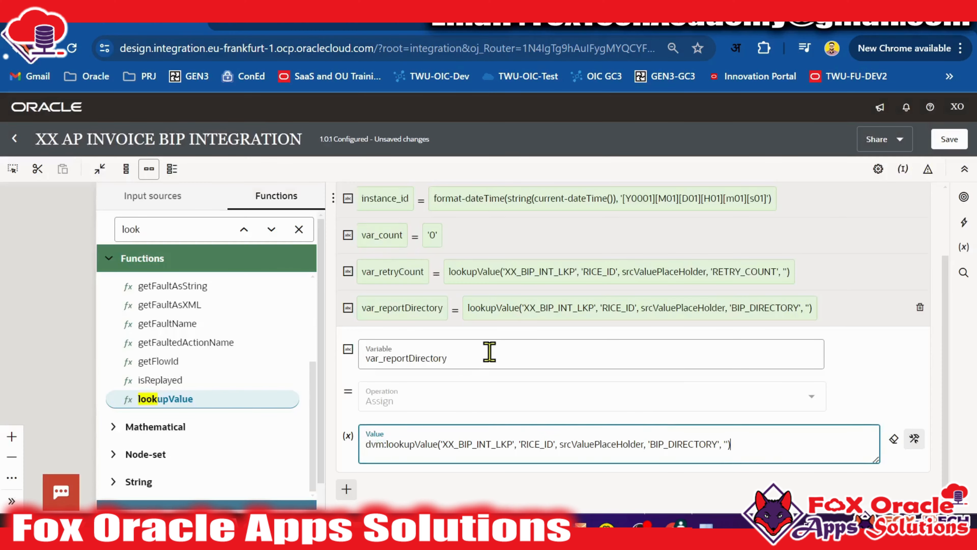
left_click(851, 315)
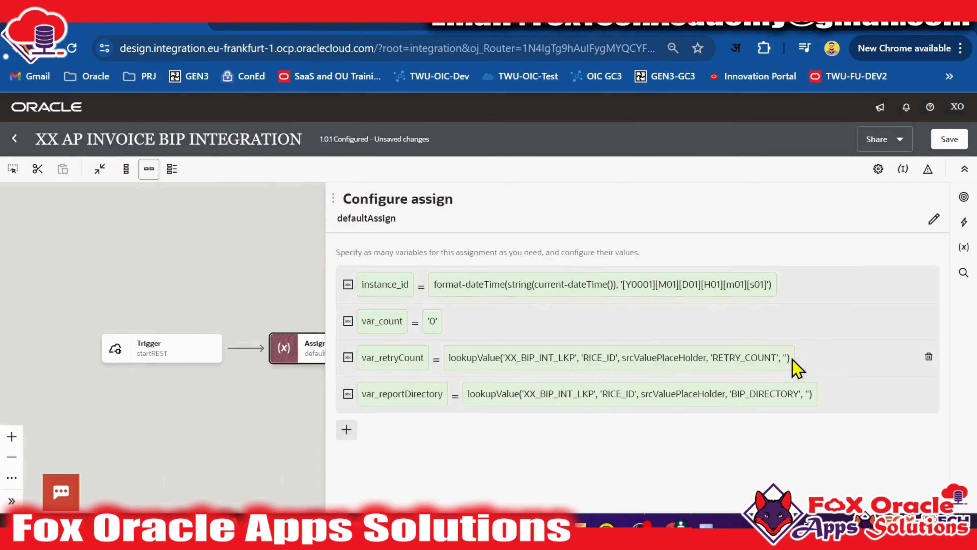
Step: Add a fifth variable named var_reportOutputFormat to the defaultAssign action
left_click(346, 430)
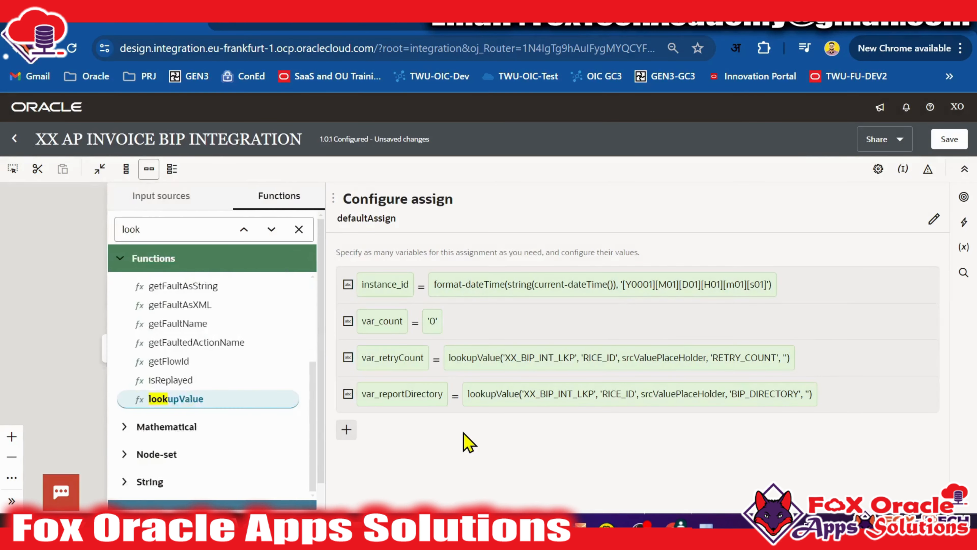
scroll(489, 437, "down", 3)
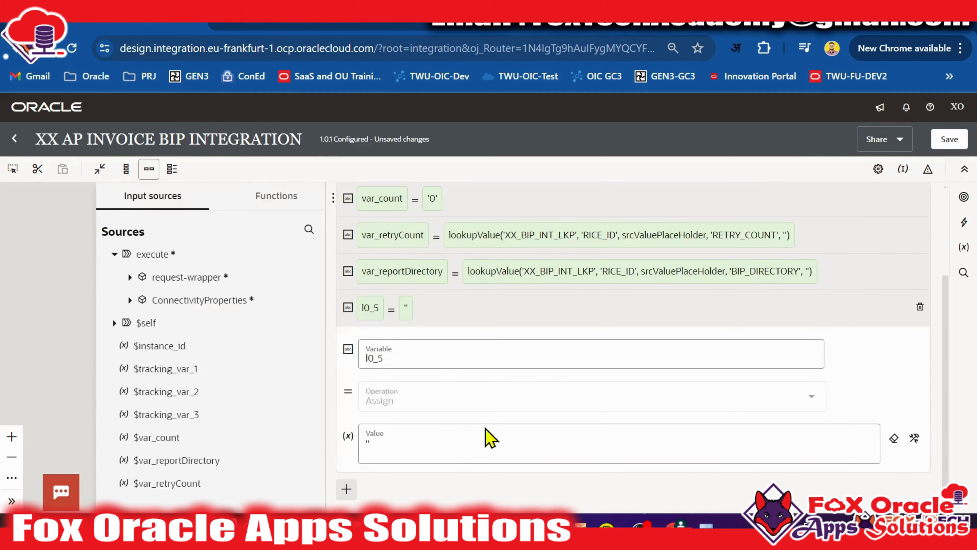
left_click(431, 353)
double_click(381, 356)
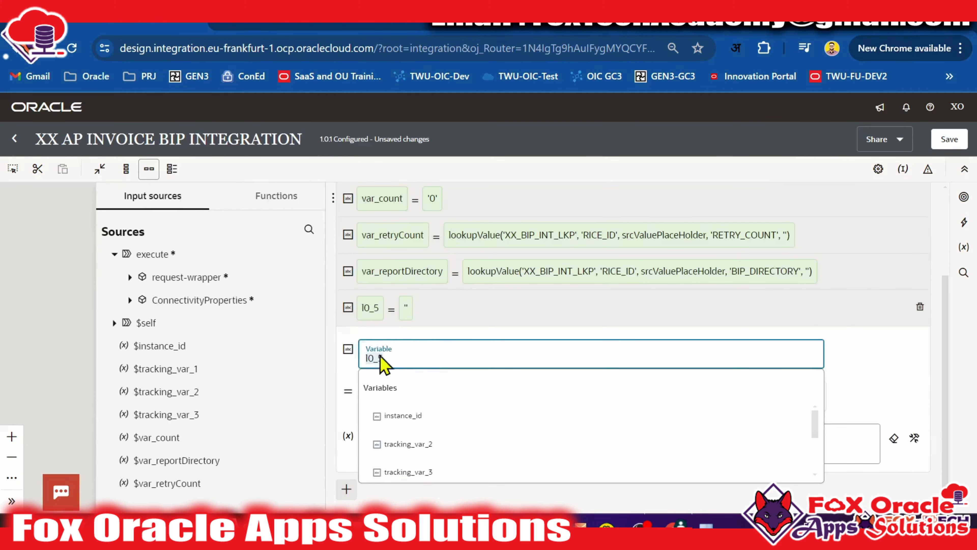
type("re")
key("BackSpace")
key("BackSpace")
type("var_reportOut")
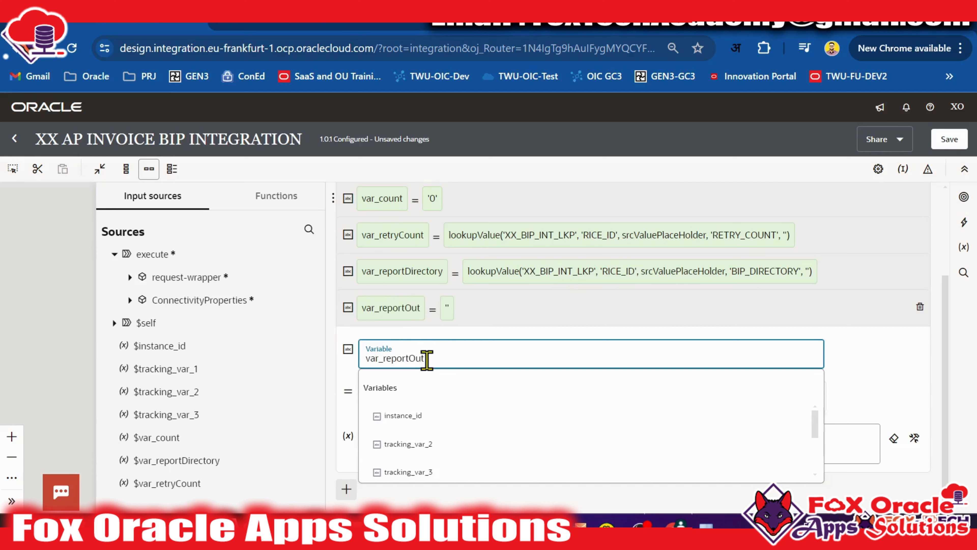
type("putFormt")
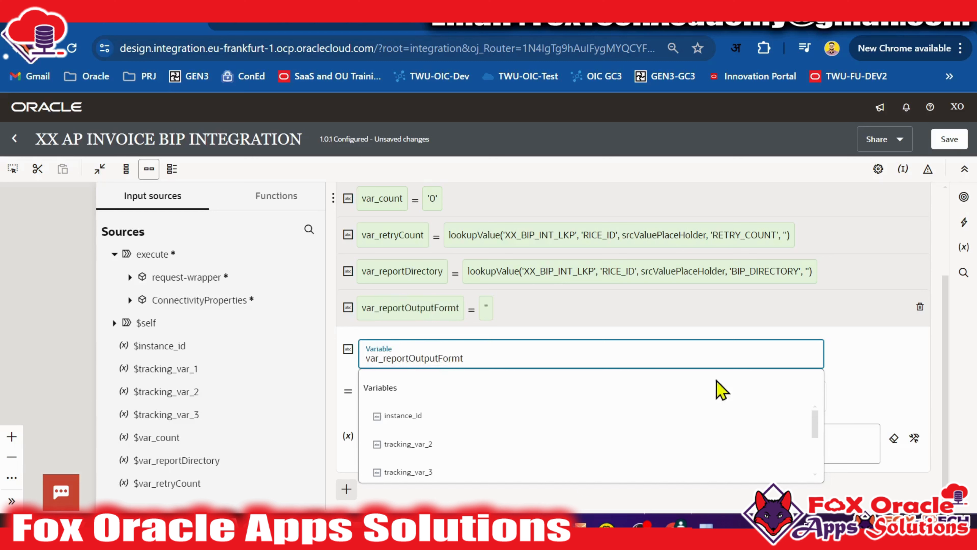
key("BackSpace")
type("at")
left_click(885, 358)
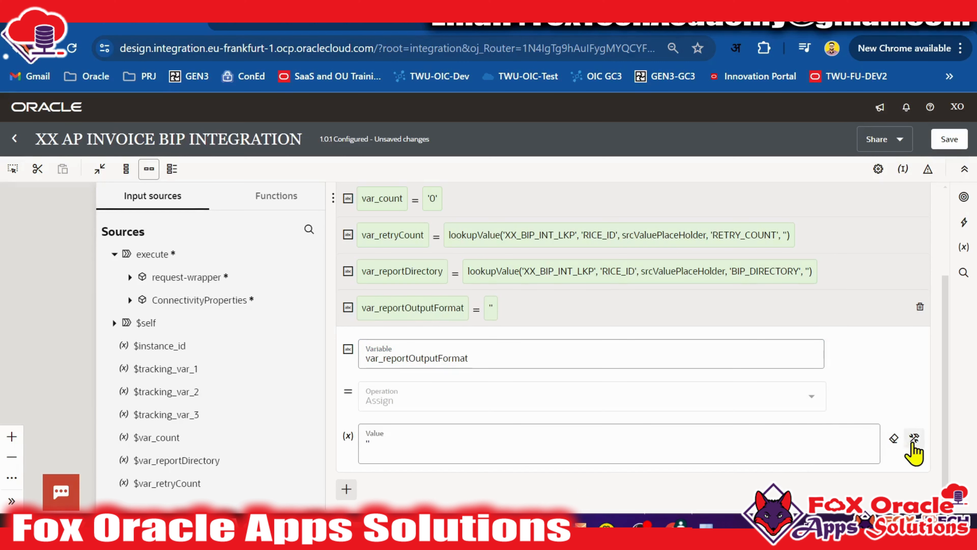
Step: Replace var_reportOutputFormat's empty-string value with the lookupValue function
left_click(397, 446)
key("BackSpace")
key("BackSpace")
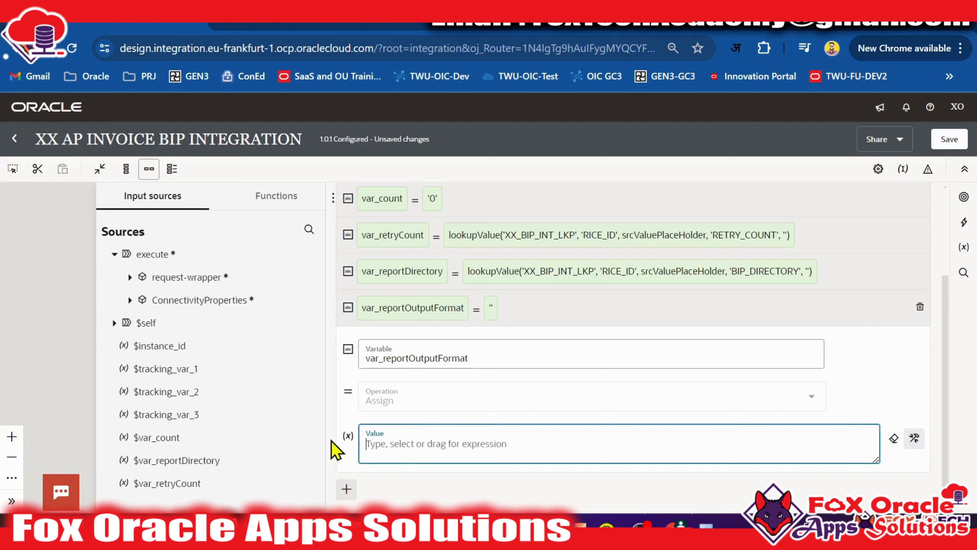
left_click(256, 194)
left_click(301, 226)
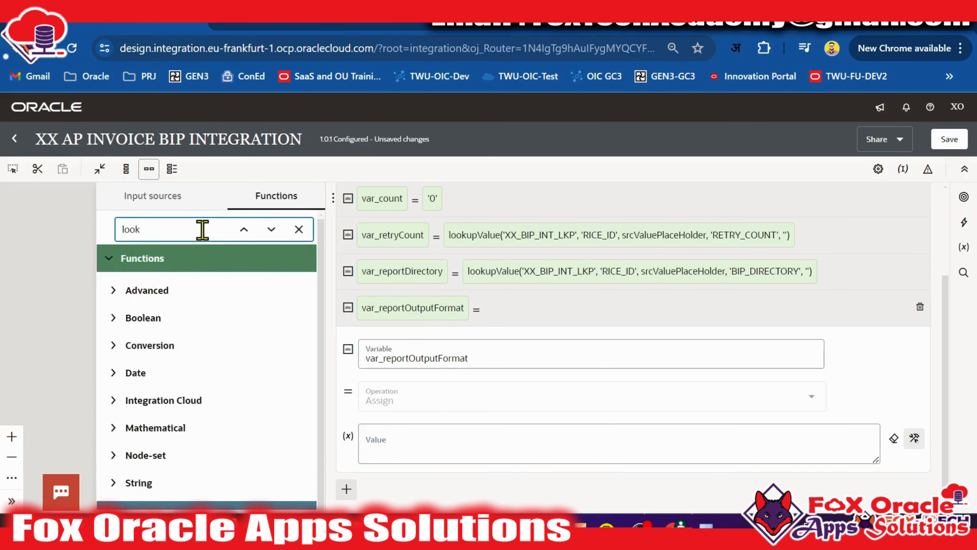
left_click_drag(177, 400, 406, 458)
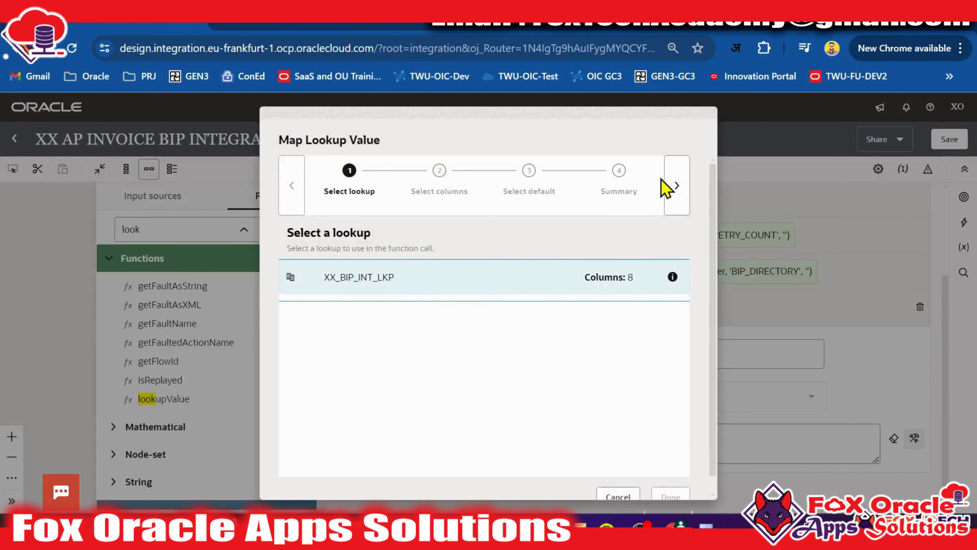
Step: Map var_reportOutputFormat to XX_BIP_INT_LKP with RICE_ID as source column, BIP_OUTPUT_FORMAT as target, and no default value
left_click(668, 185)
left_click(356, 315)
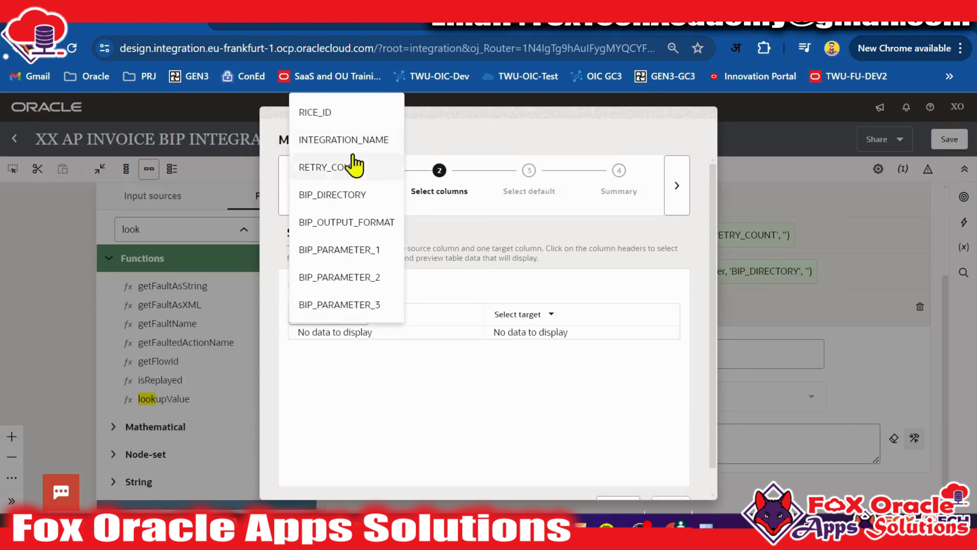
left_click(327, 107)
left_click(541, 317)
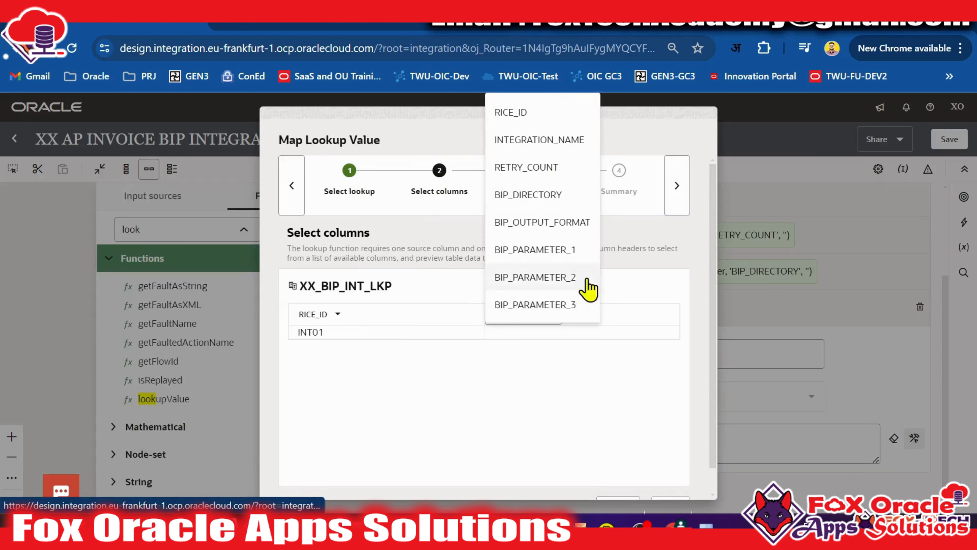
left_click(542, 223)
left_click(677, 186)
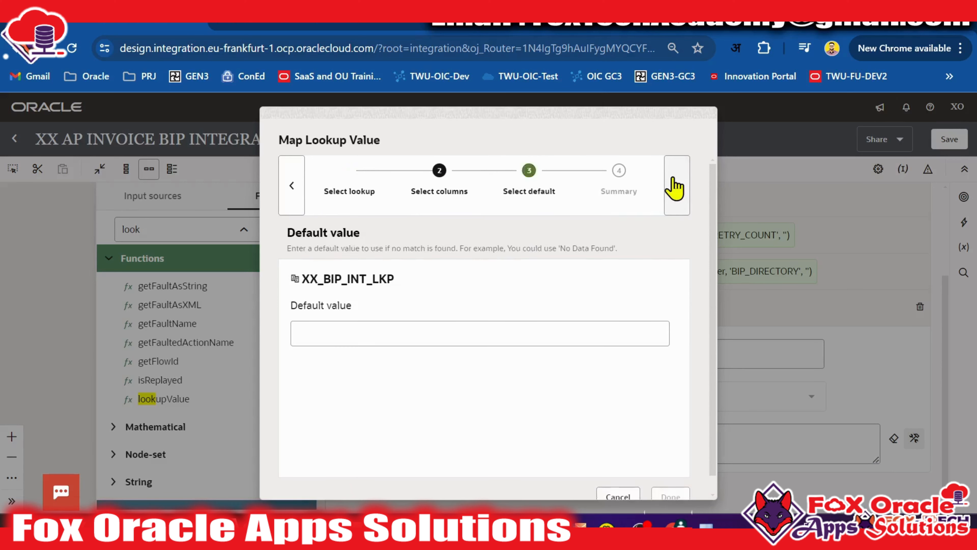
left_click(680, 208)
scroll(654, 448, "down", 1)
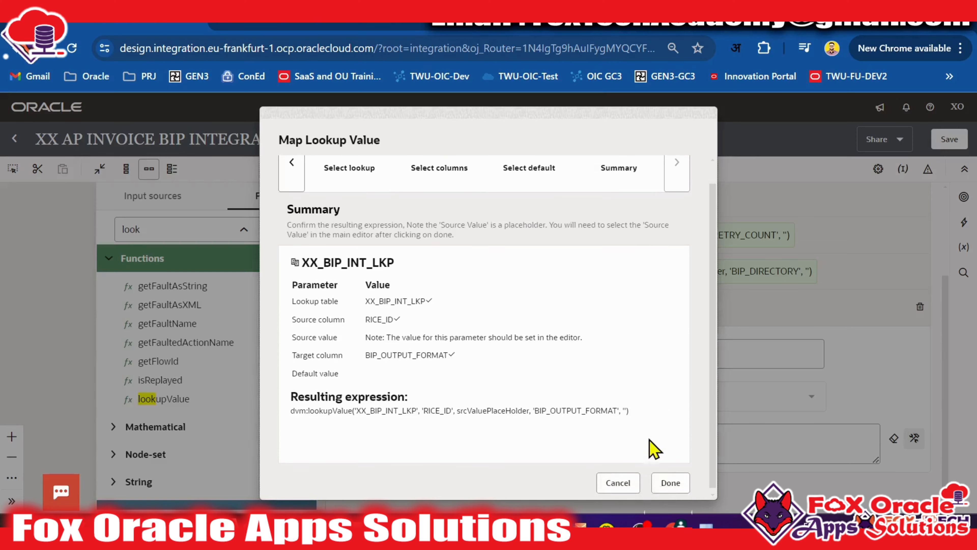
left_click(668, 483)
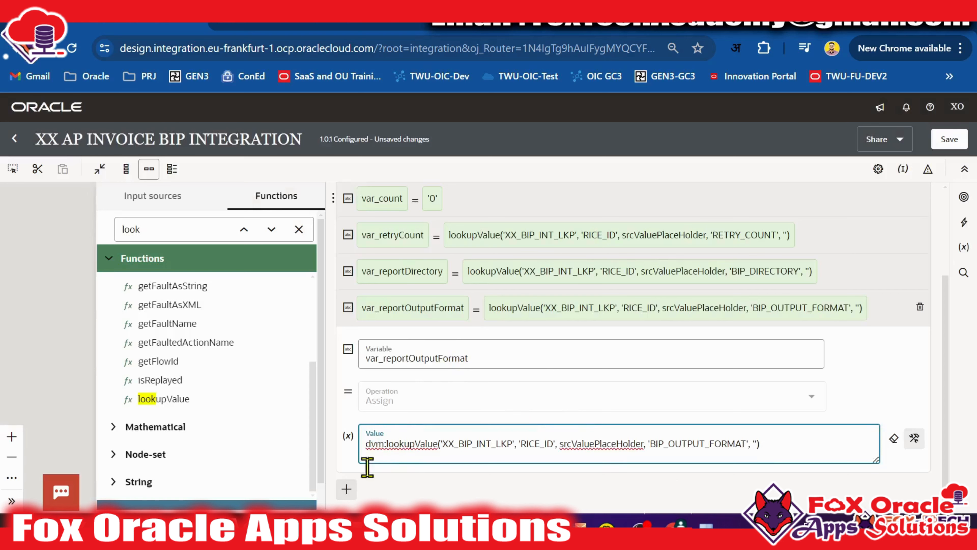
Step: Add a sixth variable named var_reportParameter1 to the defaultAssign action
left_click(347, 489)
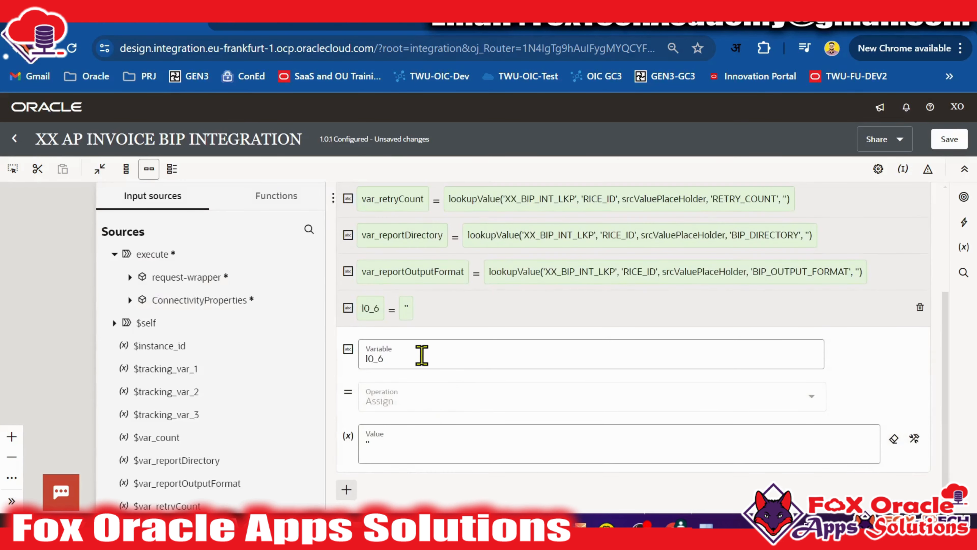
left_click(431, 359)
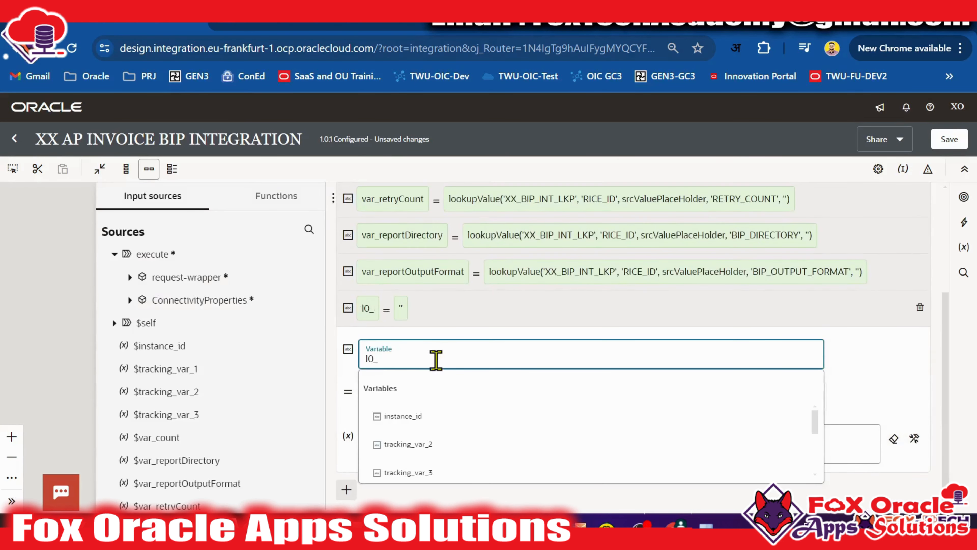
key("BackSpace")
key("BackSpace")
key("BackSpace")
type("vr")
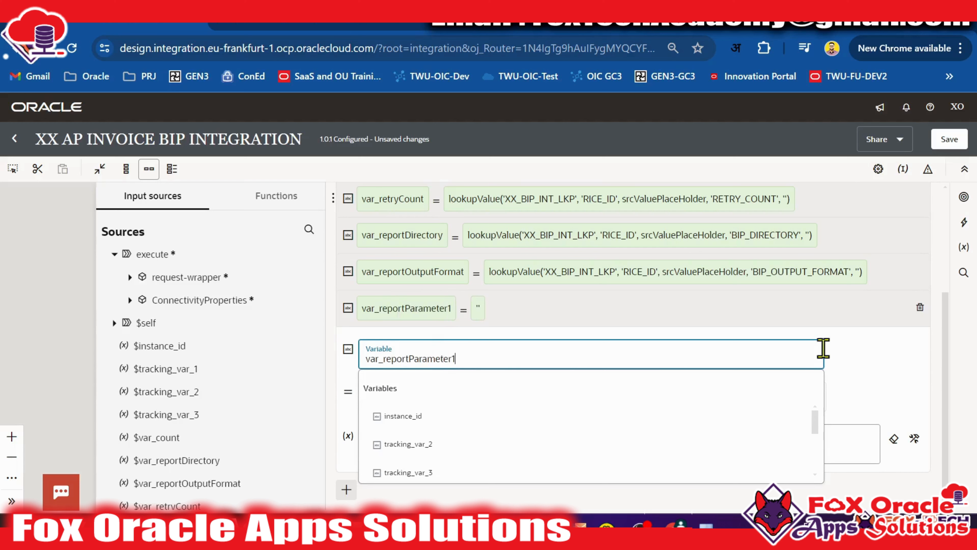
left_click(851, 362)
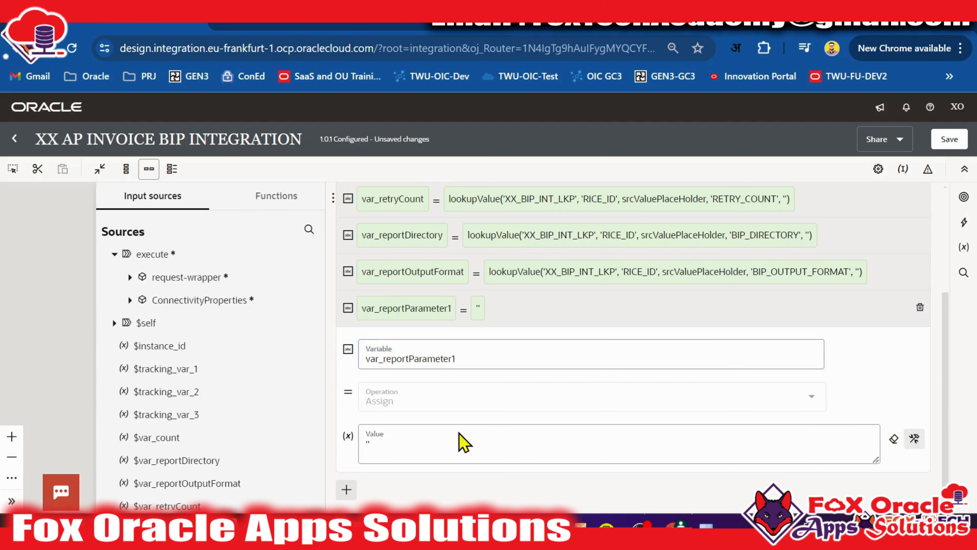
Step: Replace var_reportParameter1's empty-string value with the lookupValue function
left_click(386, 445)
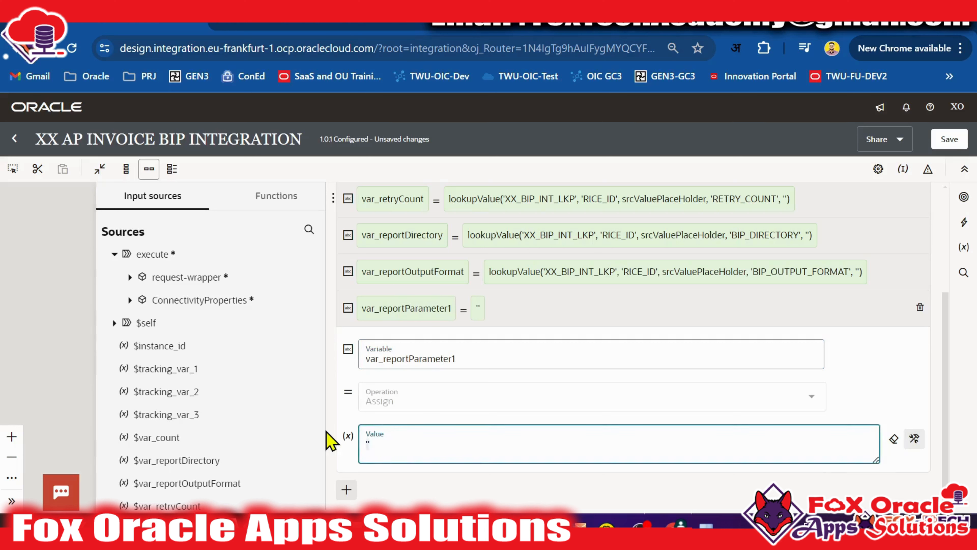
key("BackSpace")
key("BackSpace")
left_click(266, 200)
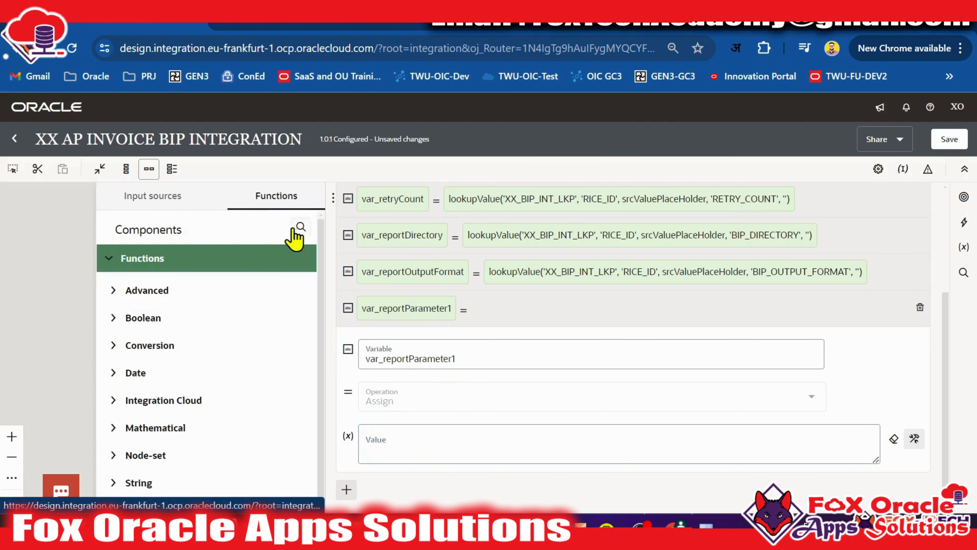
left_click(296, 229)
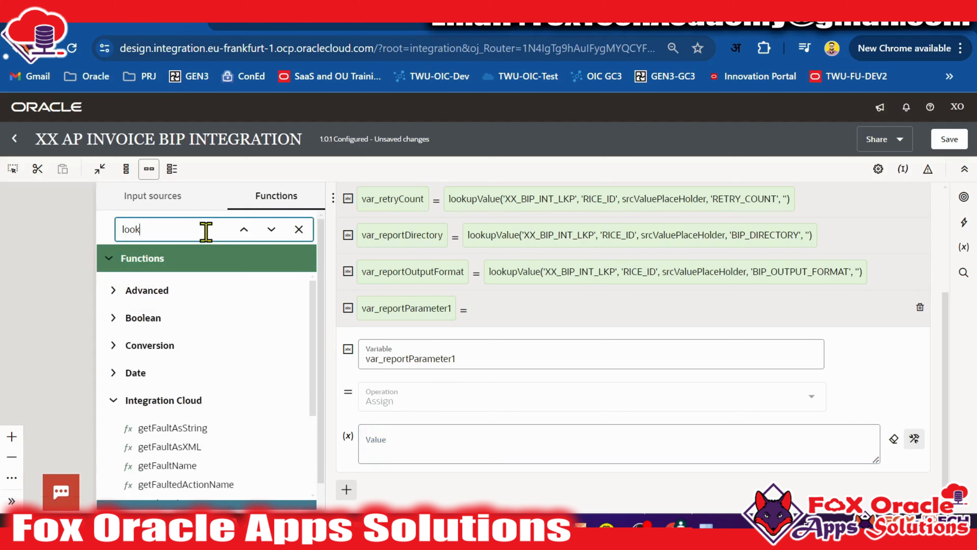
scroll(214, 349, "down", 4)
left_click_drag(188, 400, 400, 454)
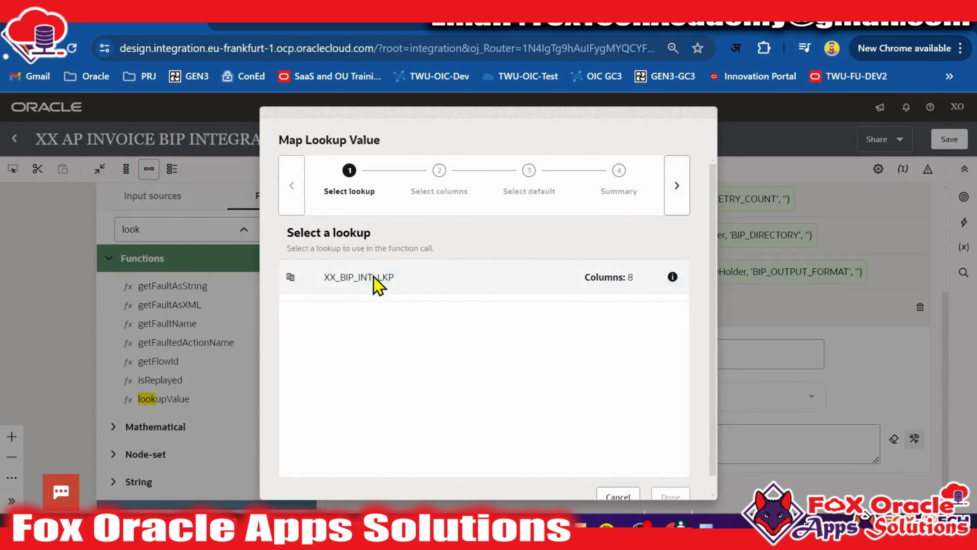
Step: Map var_reportParameter1 to XX_BIP_INT_LKP from RICE_ID to BIP_PARAMETER_1 without a default value, and close the defaultAssign configuration
left_click(377, 284)
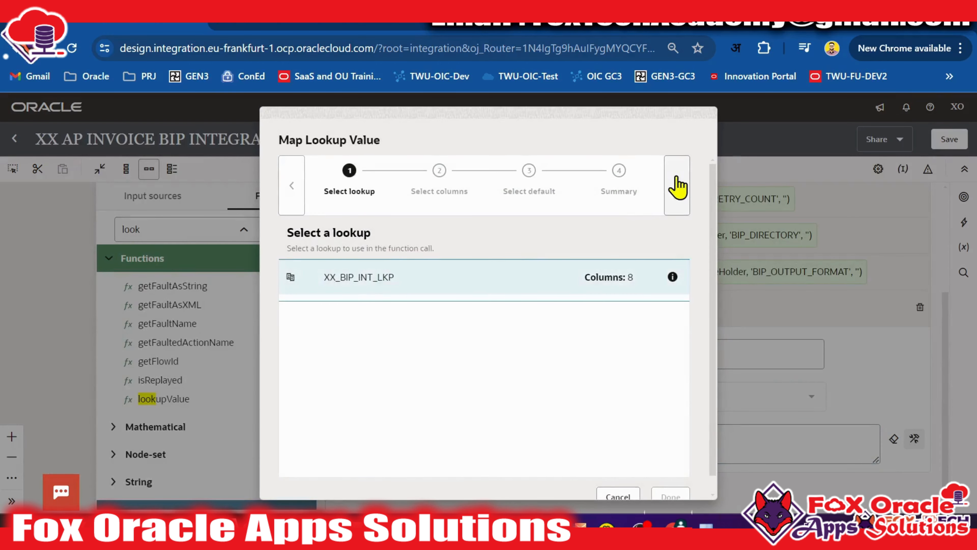
left_click(677, 186)
left_click(342, 314)
left_click(315, 112)
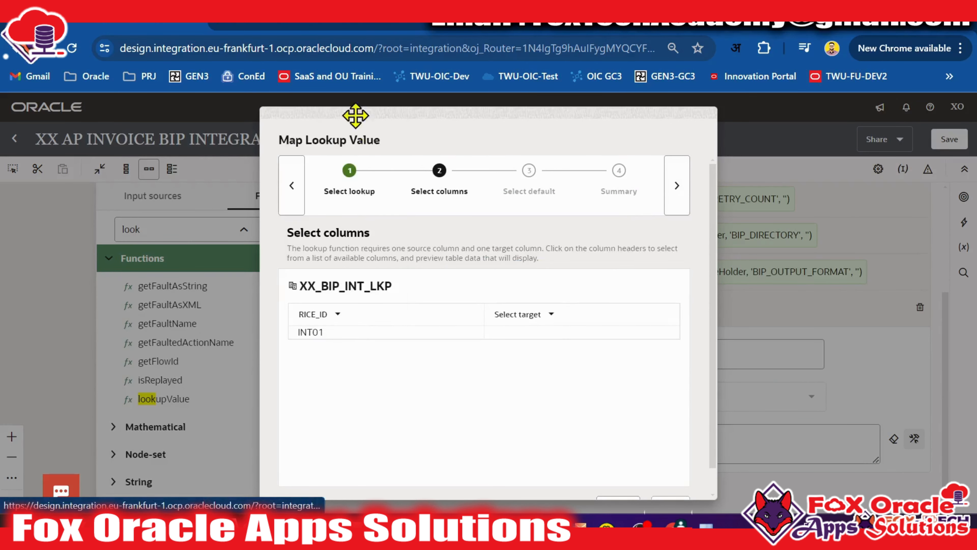
left_click(552, 313)
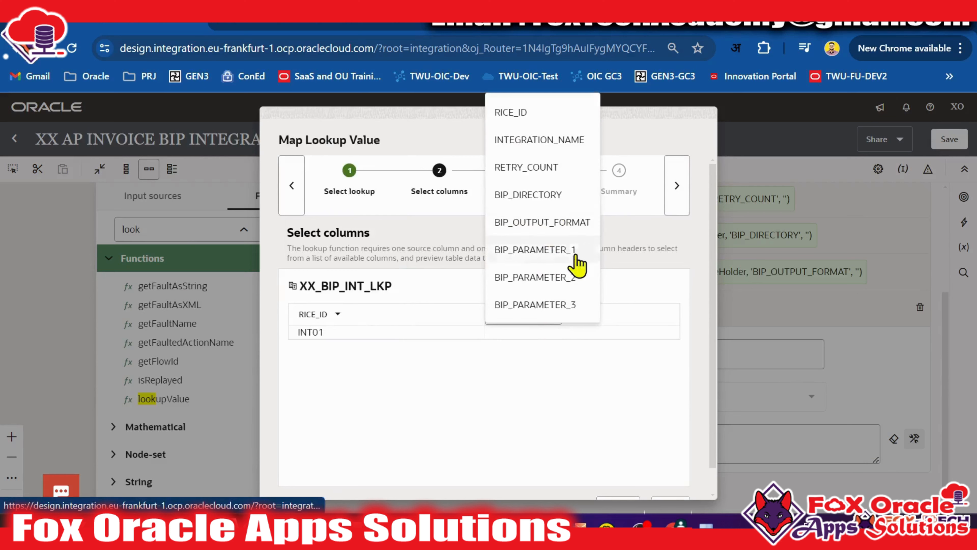
left_click(559, 250)
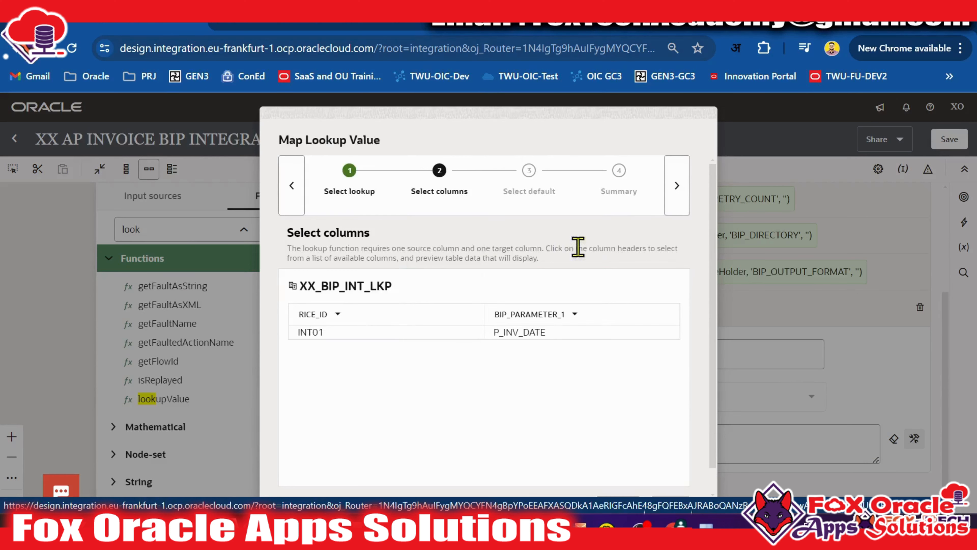
left_click(676, 196)
left_click(667, 188)
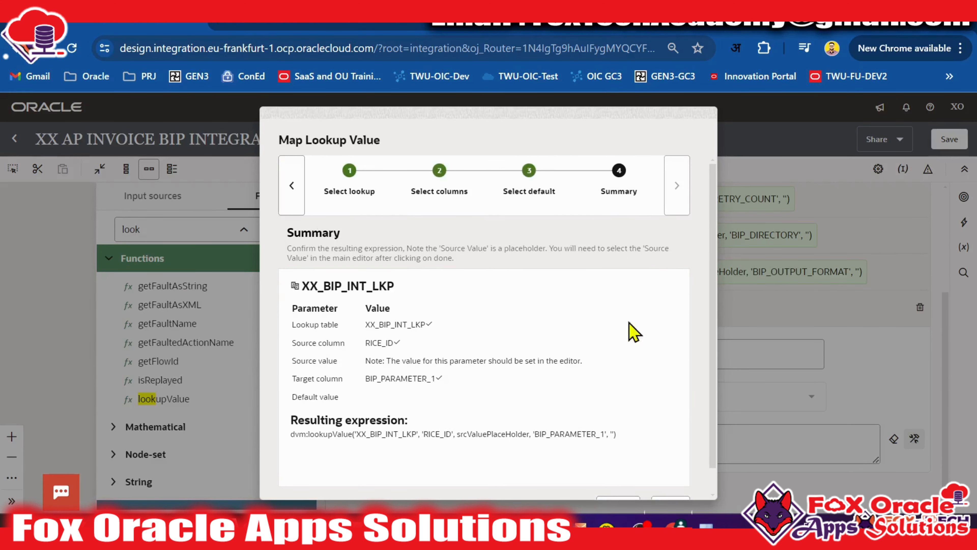
left_click(665, 494)
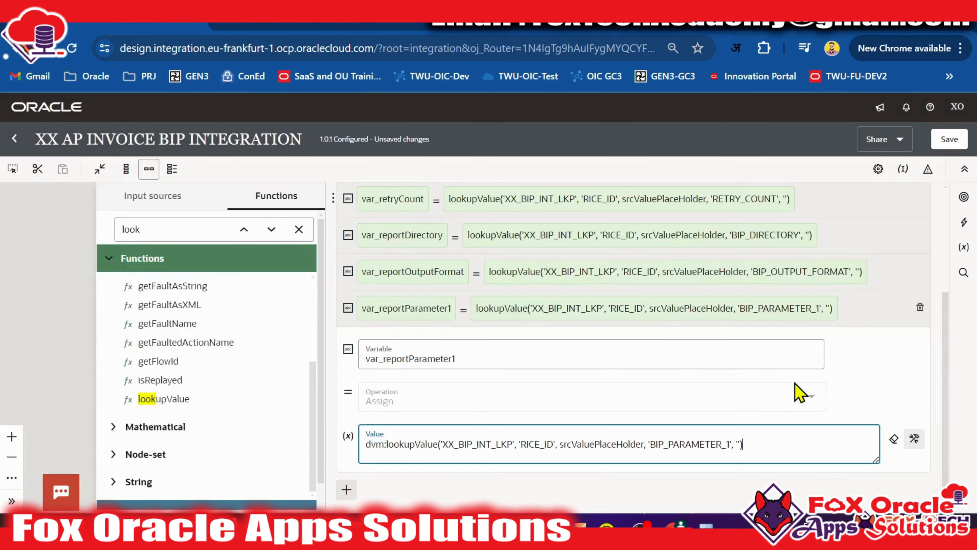
left_click(848, 322)
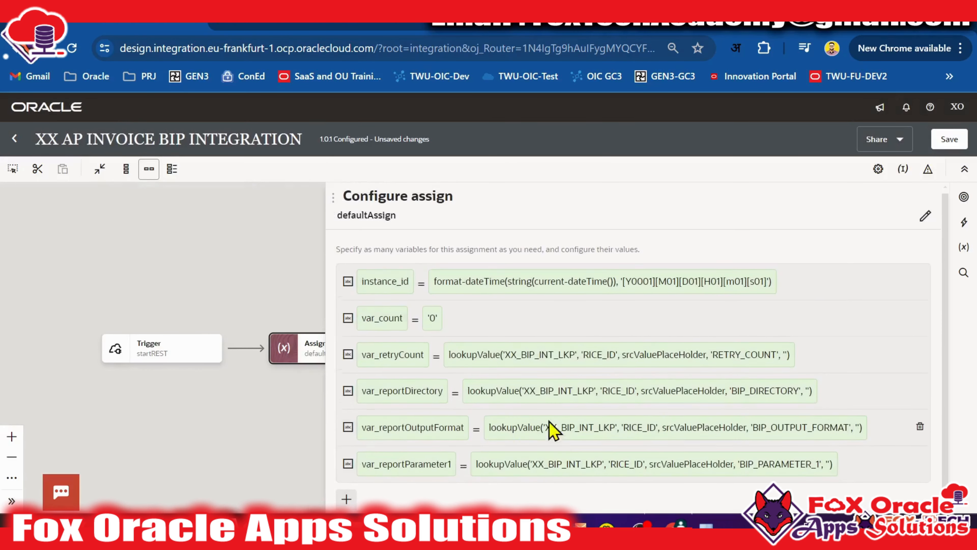
scroll(554, 430, "down", 1)
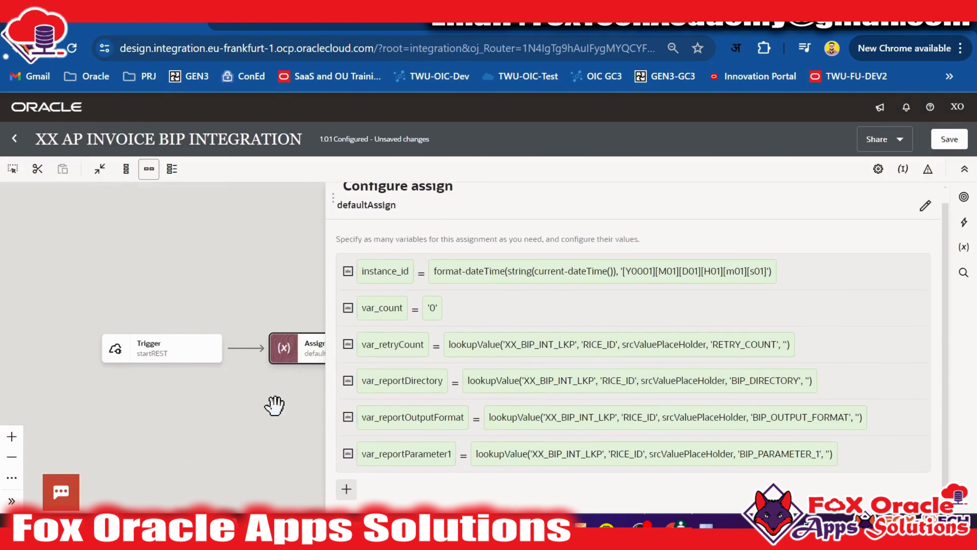
key("ctrl+s")
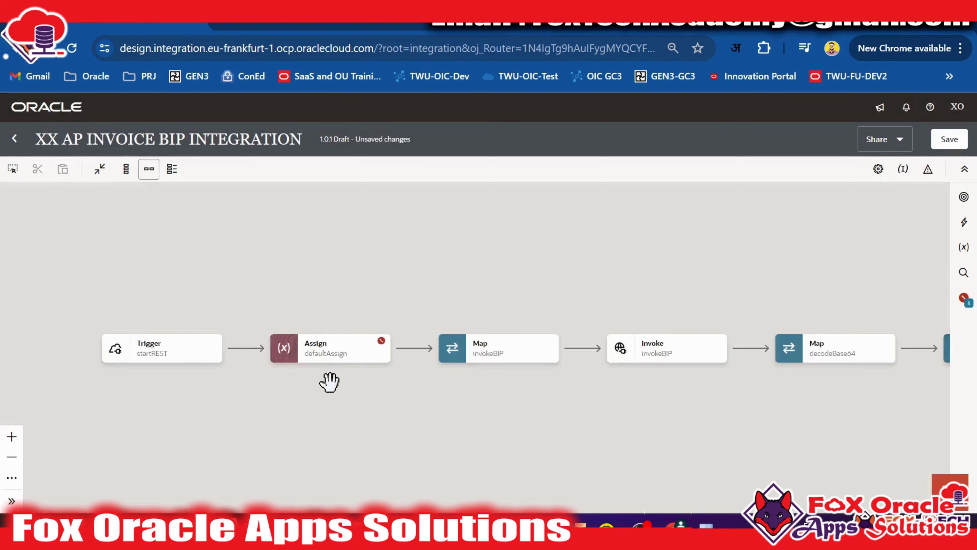
Step: Reopen defaultAssign and examine the flagged lookup expressions, especially the srcValuePlaceHolder argument in var_retryCount, then close the configuration
left_click(368, 361)
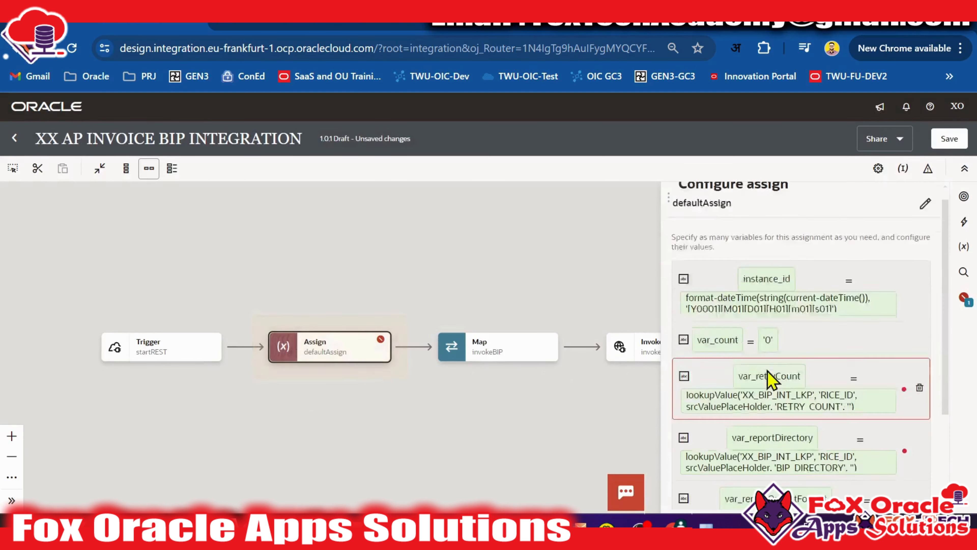
scroll(785, 393, "down", 3)
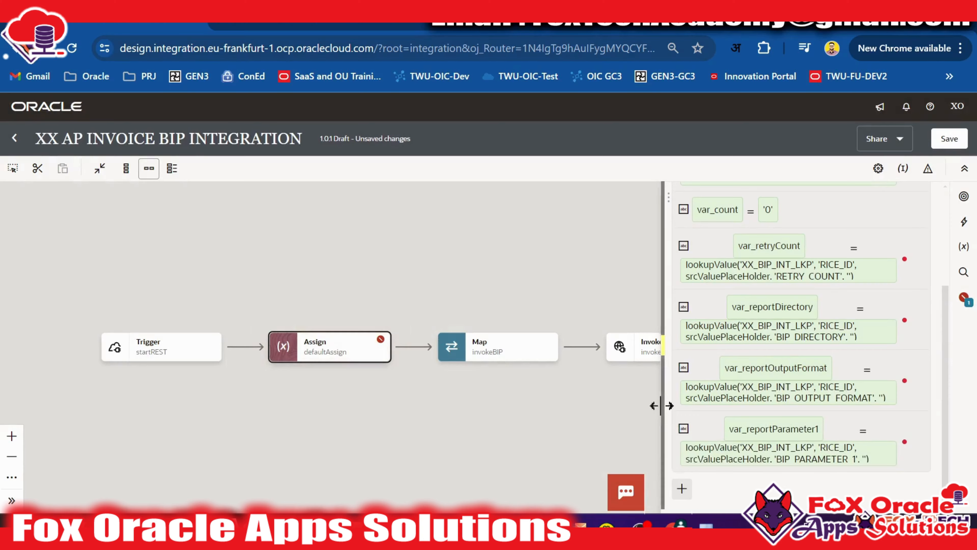
left_click_drag(659, 404, 108, 404)
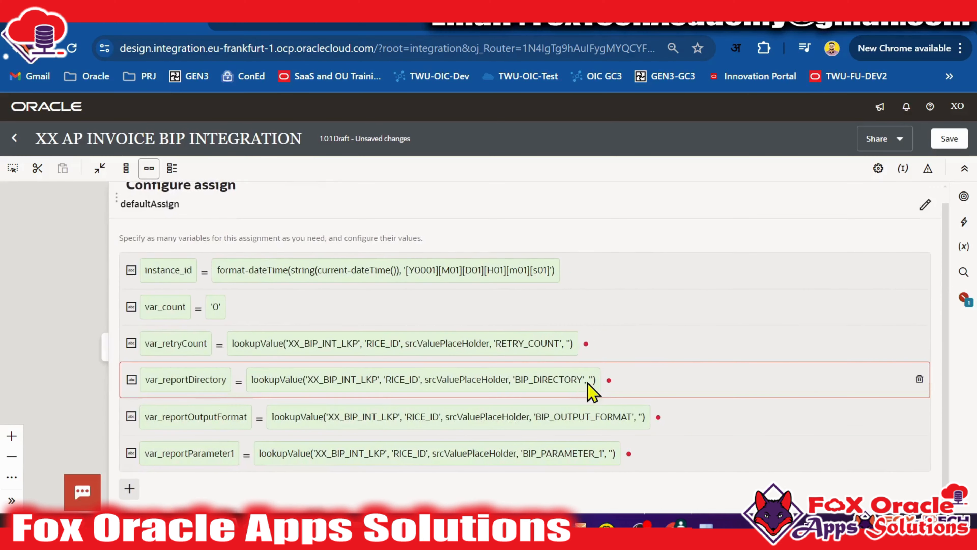
left_click(503, 349)
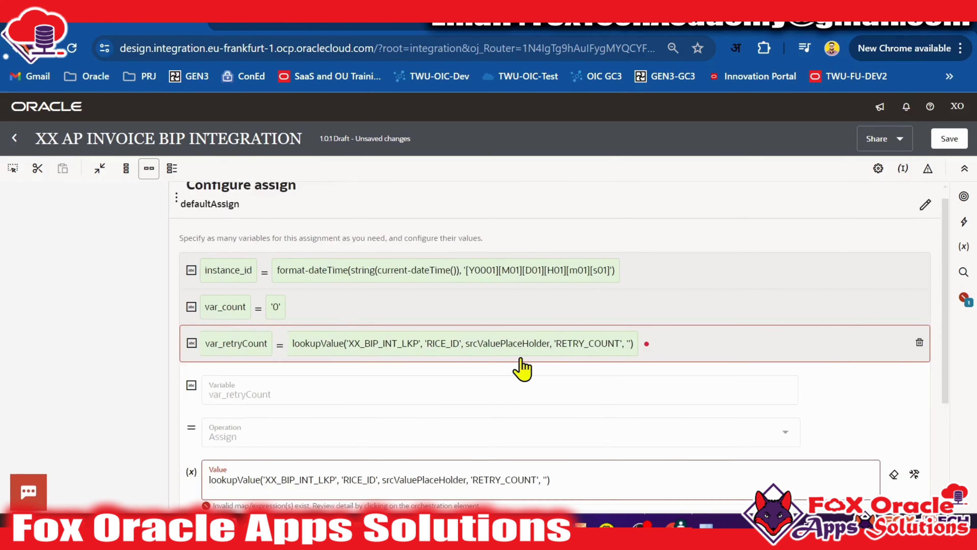
scroll(520, 364, "down", 3)
left_click(457, 327)
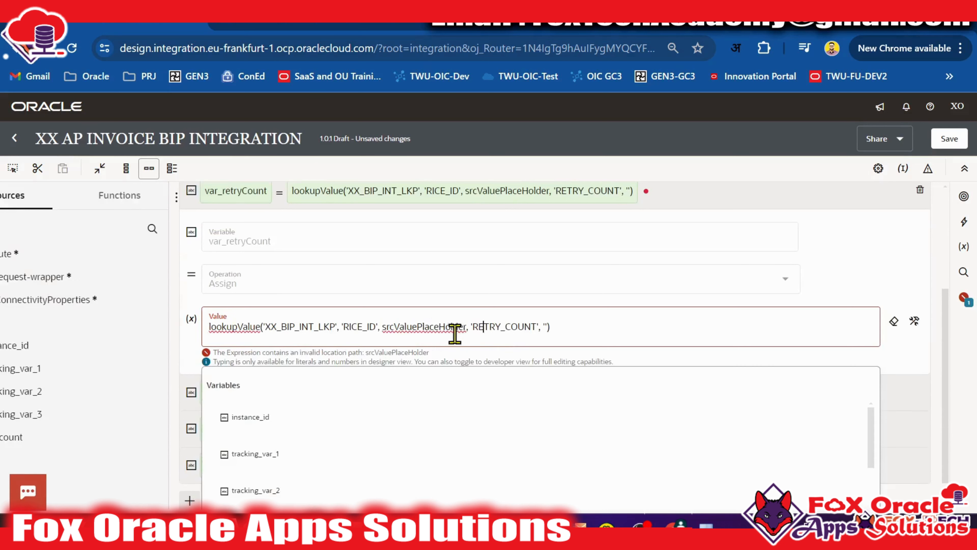
double_click(402, 331)
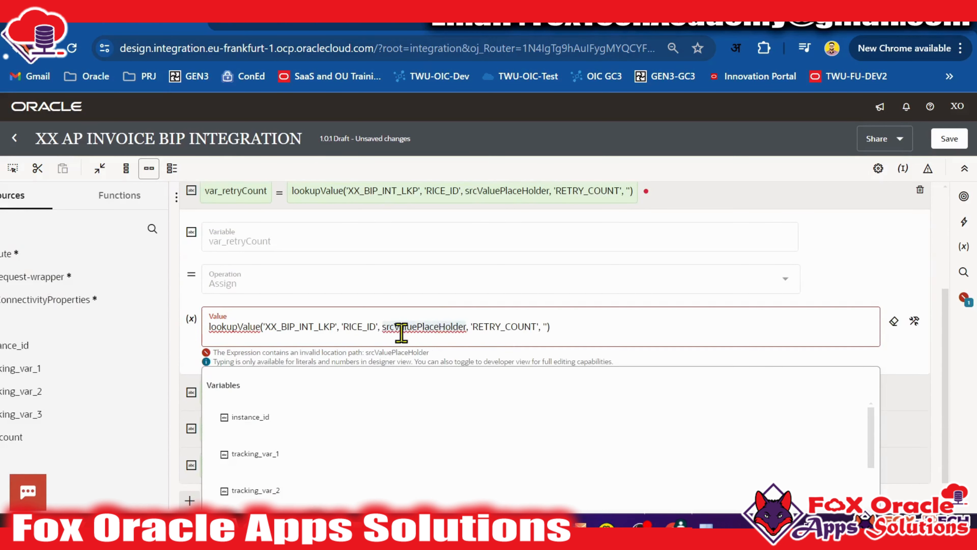
left_click(365, 327)
scroll(527, 339, "up", 3)
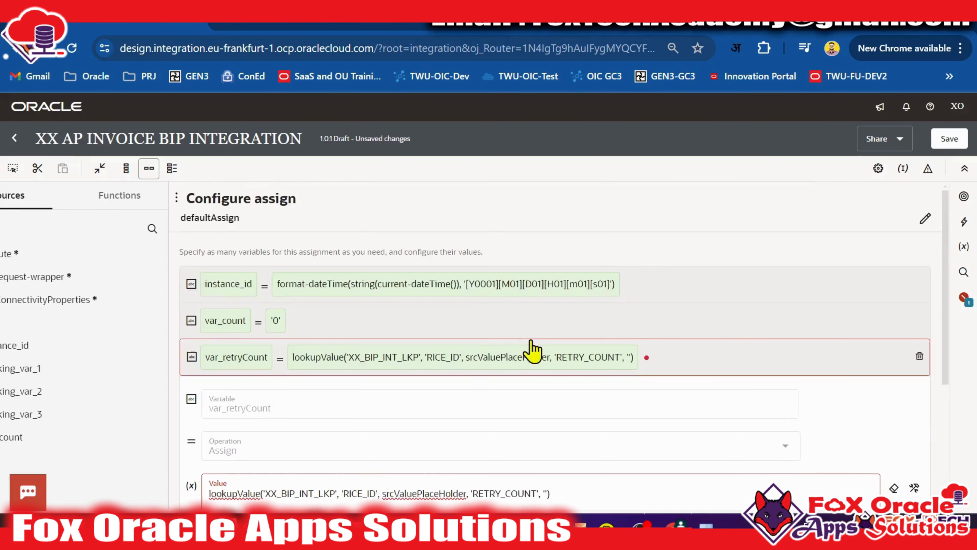
scroll(462, 346, "down", 3)
scroll(427, 348, "up", 3)
scroll(454, 392, "down", 4)
scroll(458, 339, "up", 4)
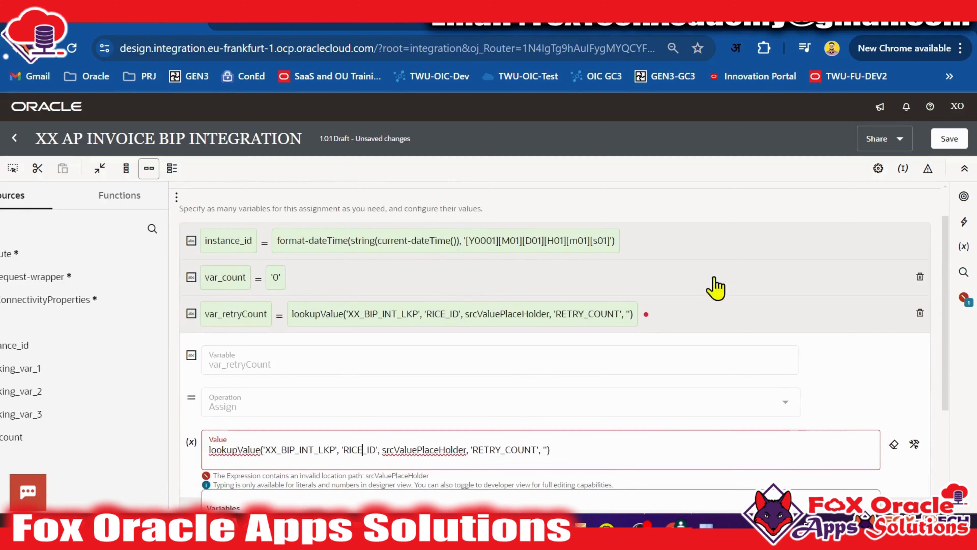
left_click(697, 320)
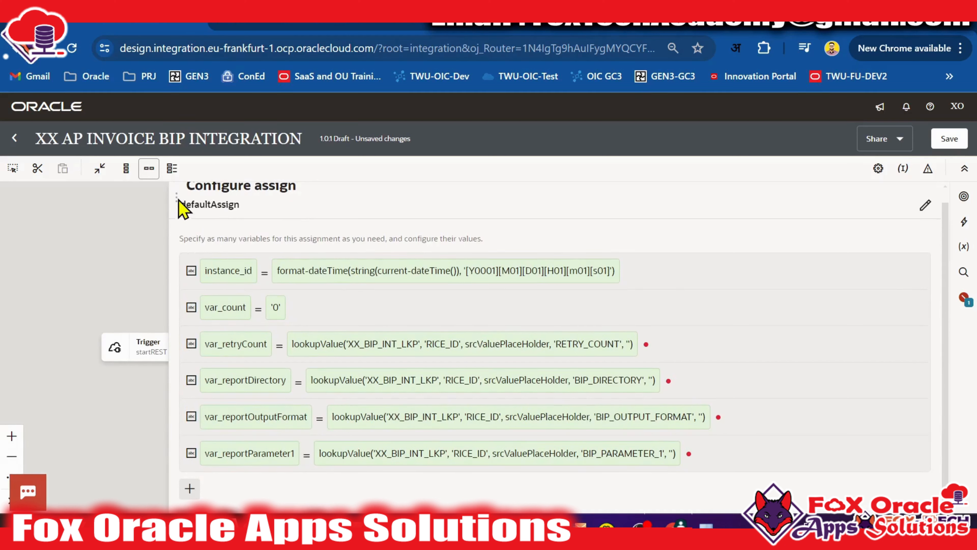
scroll(618, 342, "up", 1)
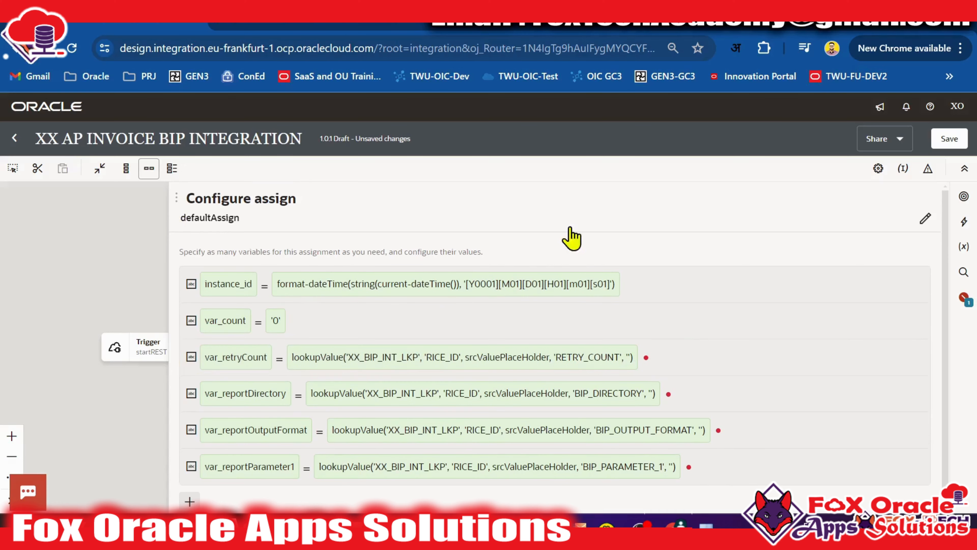
key("Escape")
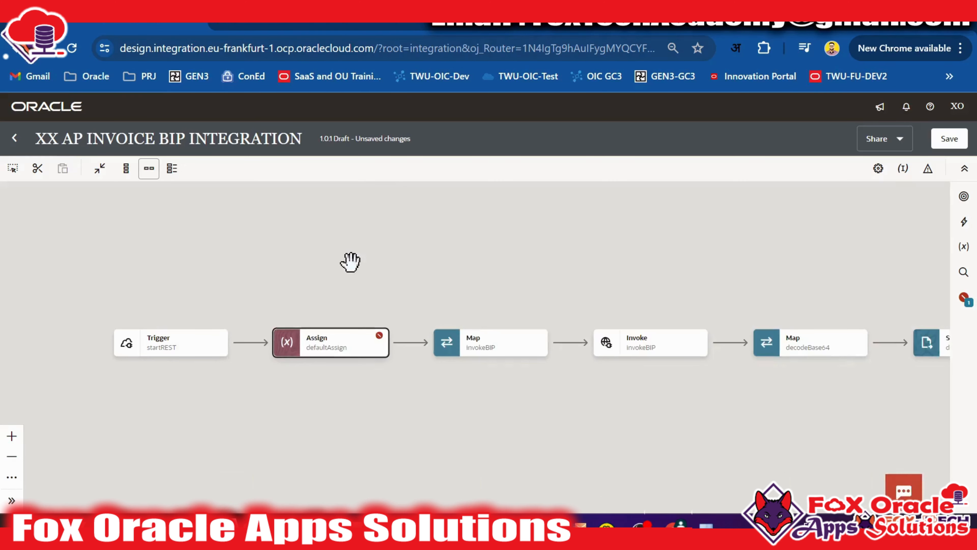
Step: Reopen defaultAssign with a wider configuration view, expand var_retryCount, and check the RICE_ID entry in the XX_BIP_INT_LKP lookup
left_click(340, 350)
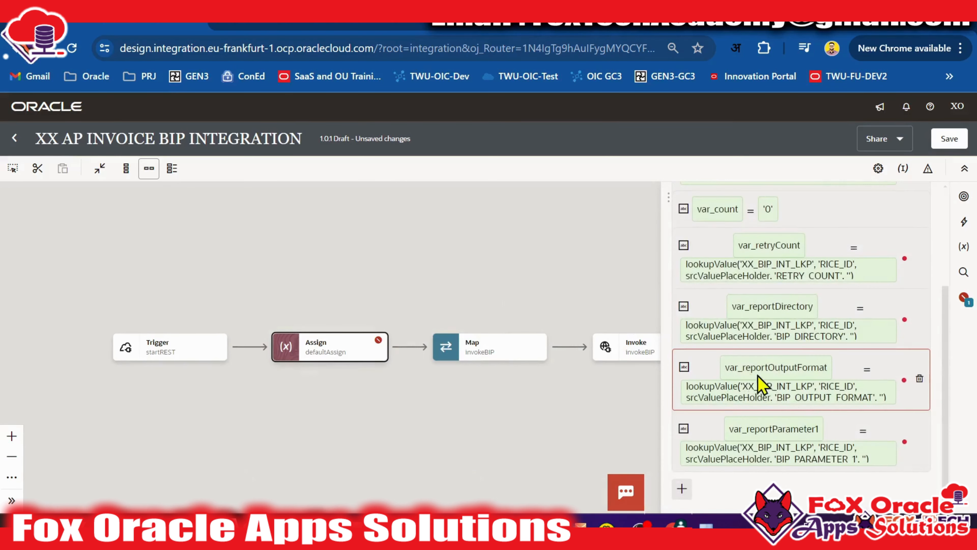
scroll(800, 400, "up", 4)
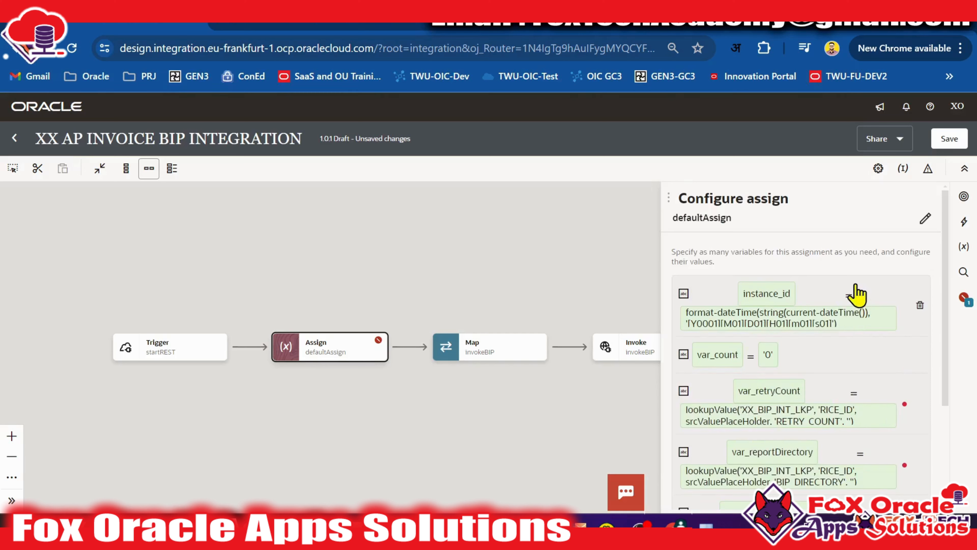
scroll(855, 343, "down", 4)
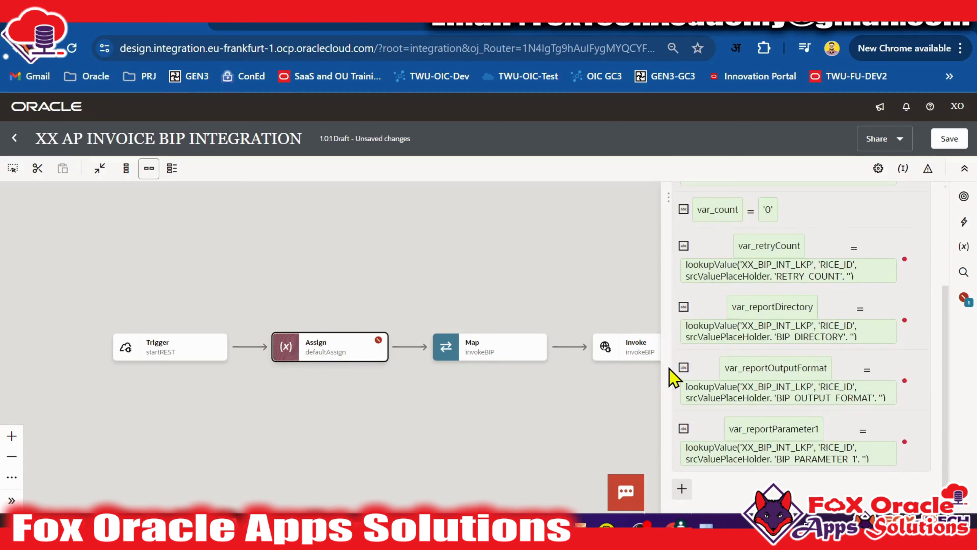
left_click_drag(661, 367, 89, 356)
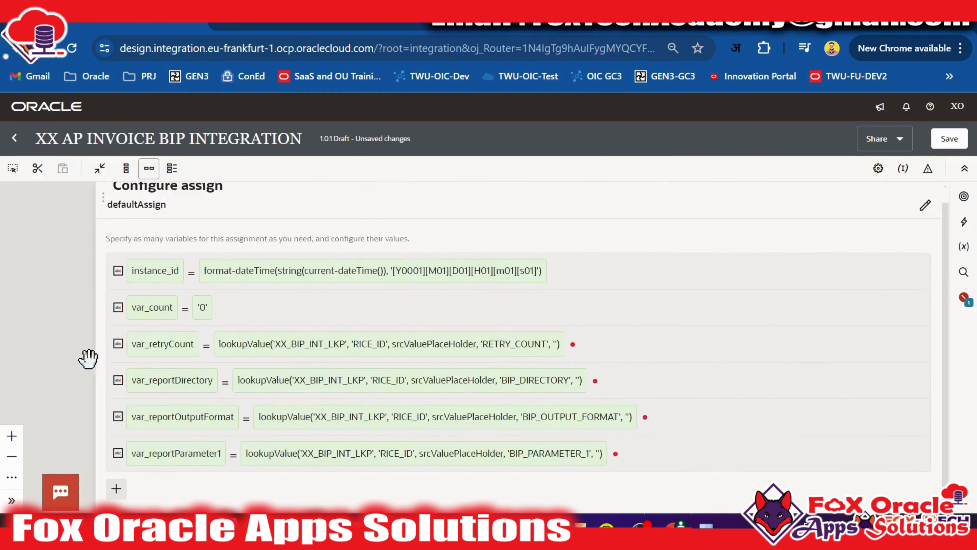
left_click(500, 352)
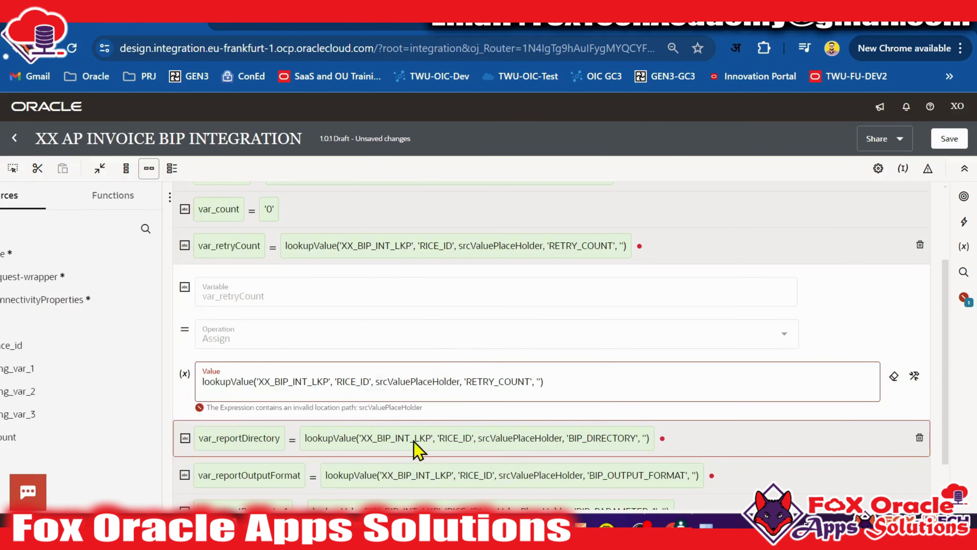
left_click(460, 383)
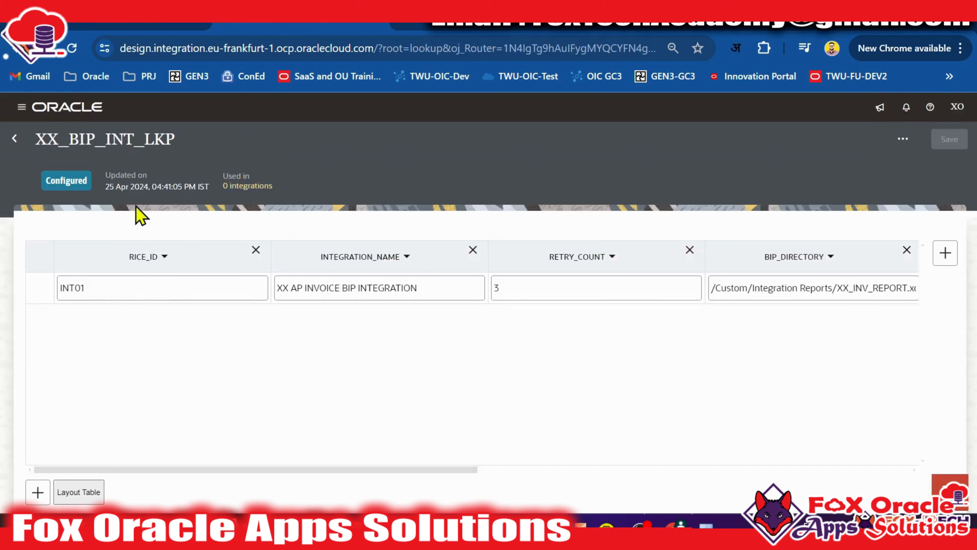
left_click_drag(130, 287, 61, 287)
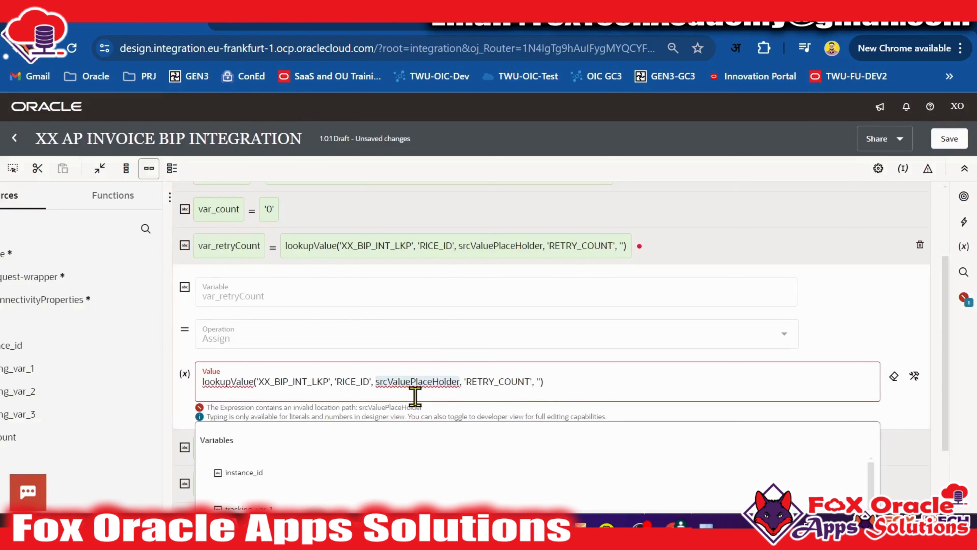
Step: Replace srcValuePlaceHolder with 'INT01' in var_retryCount's lookup expression using the developer view, and collapse the variable
left_click(915, 455)
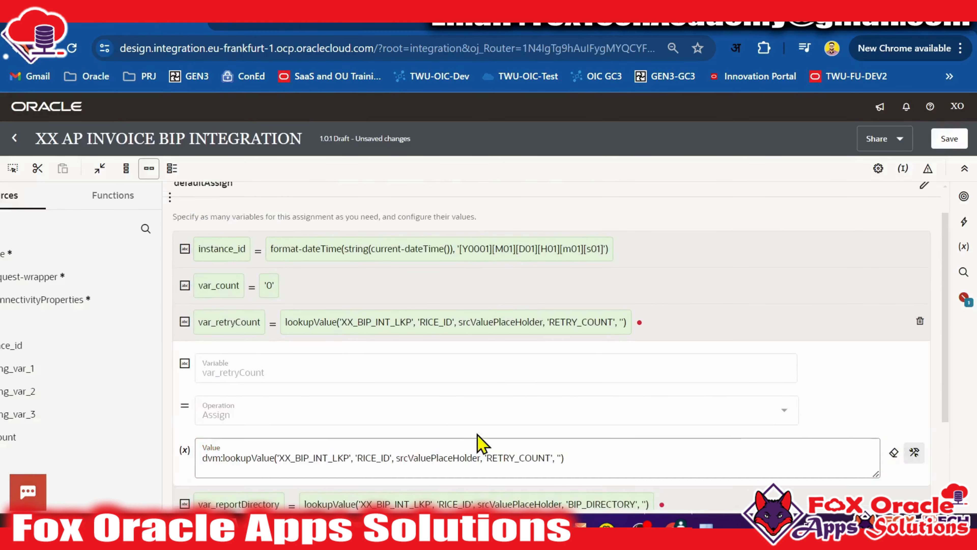
left_click(413, 343)
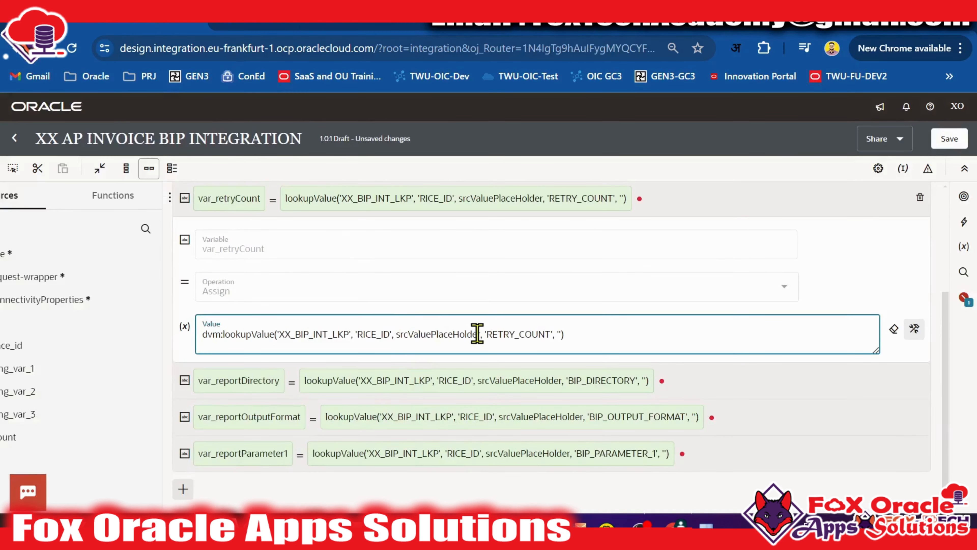
left_click(915, 328)
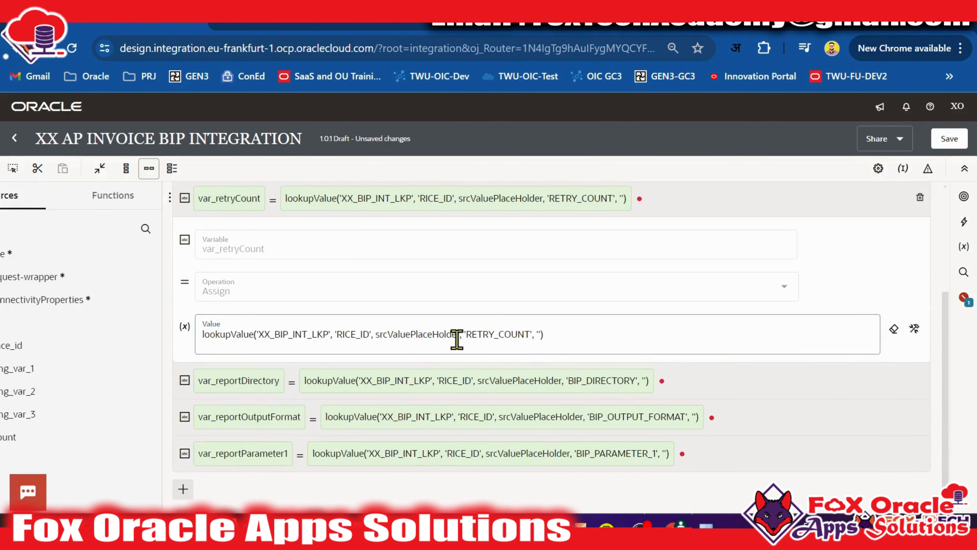
left_click(915, 329)
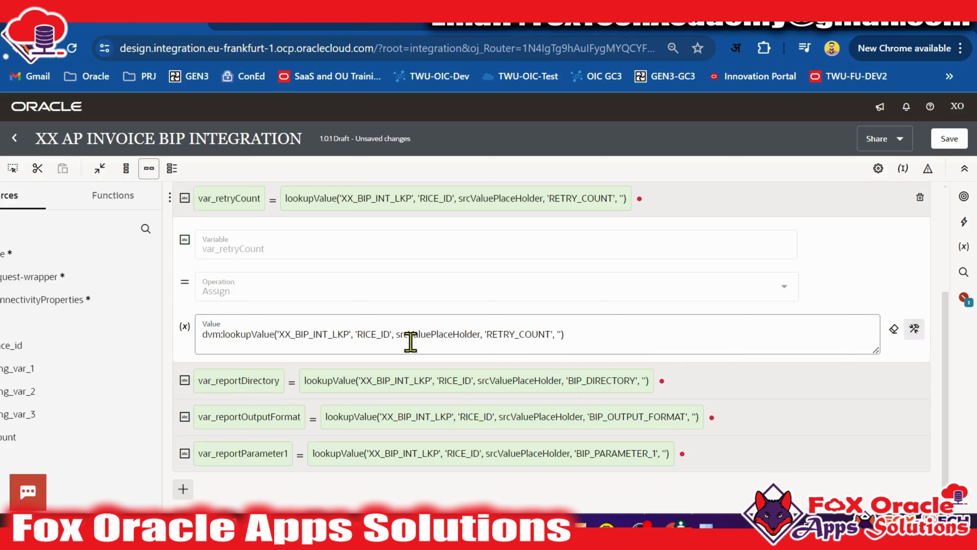
left_click(397, 334)
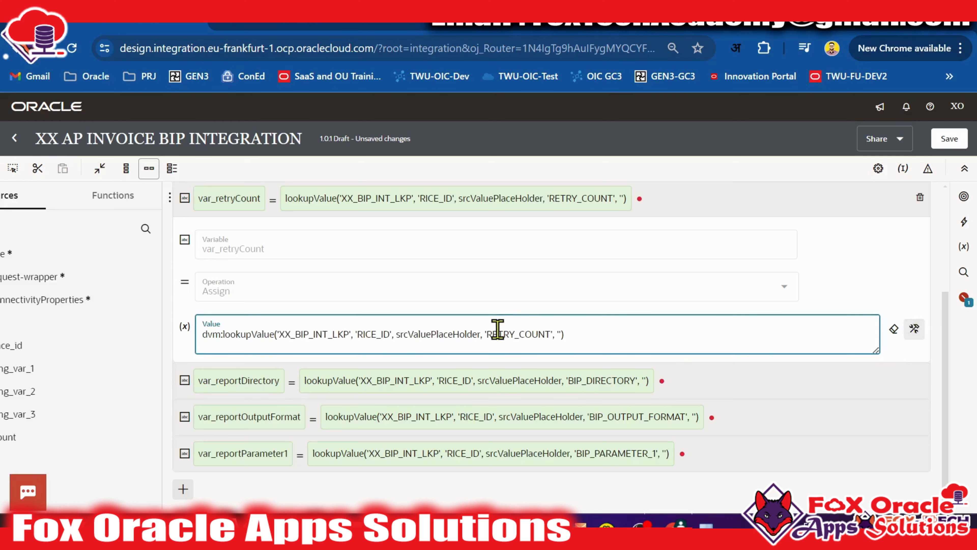
double_click(479, 334)
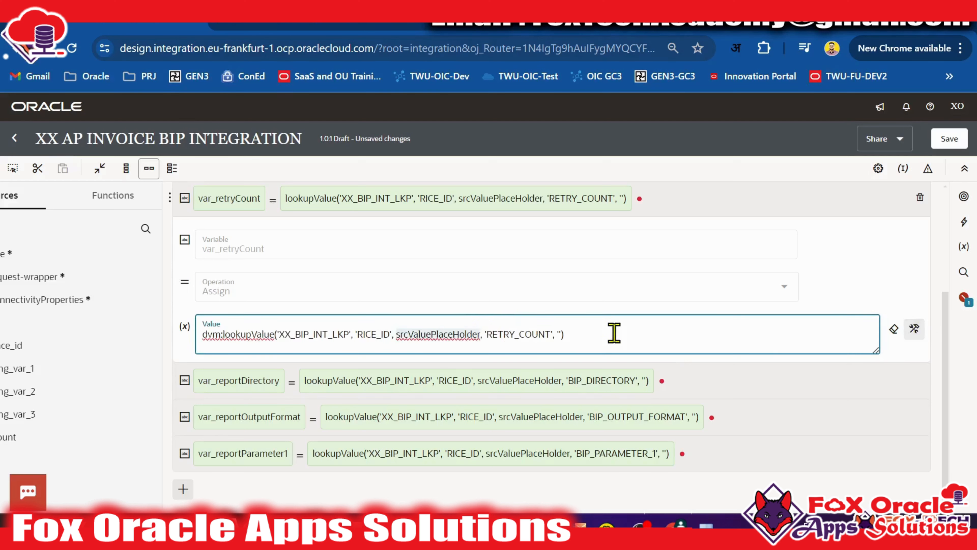
key("BackSpace")
type("'INT01")
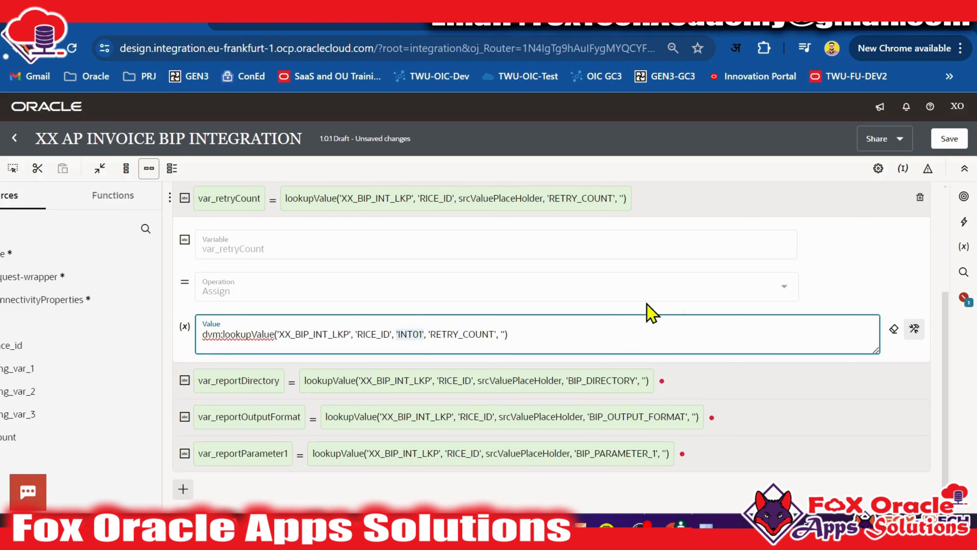
left_click(729, 193)
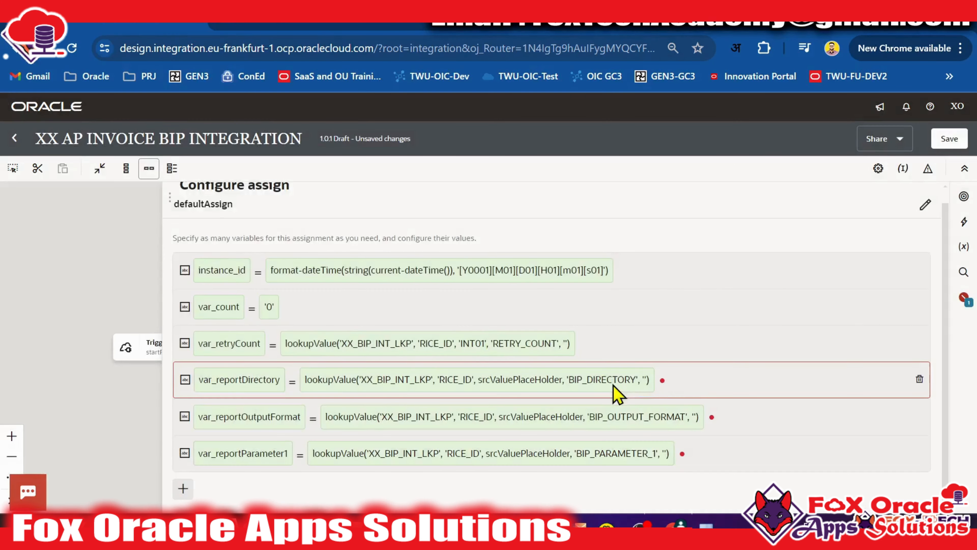
Step: Replace srcValuePlaceHolder with 'INT01' in var_reportDirectory's lookup expression
left_click(689, 386)
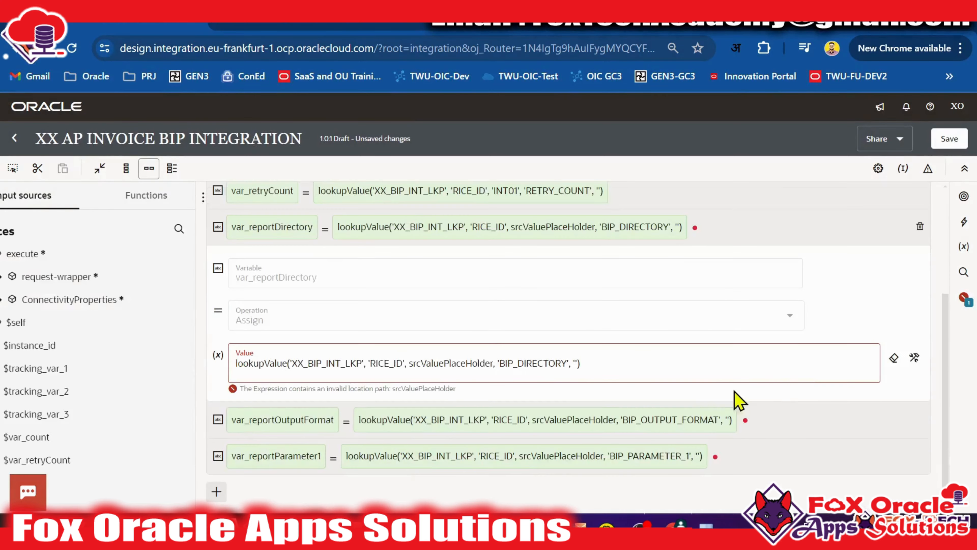
left_click(915, 359)
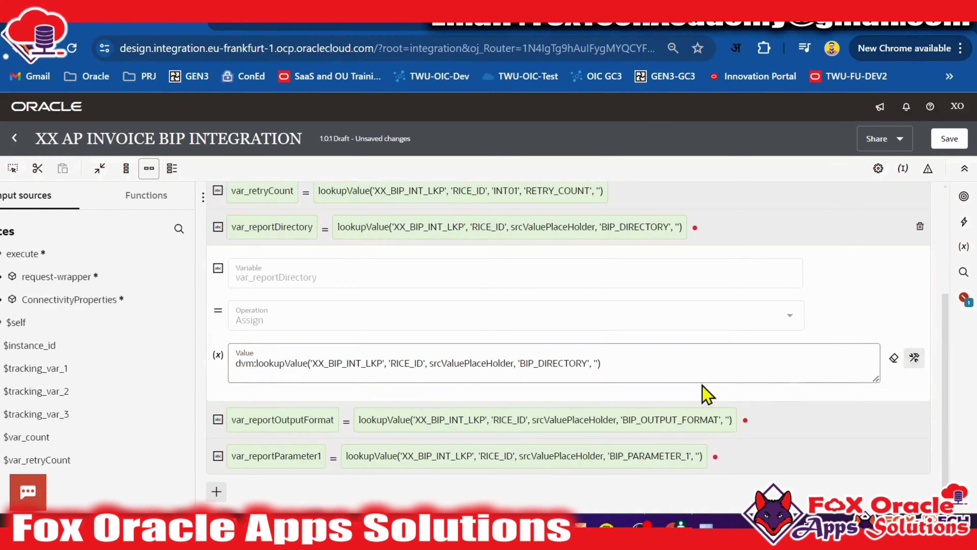
double_click(495, 372)
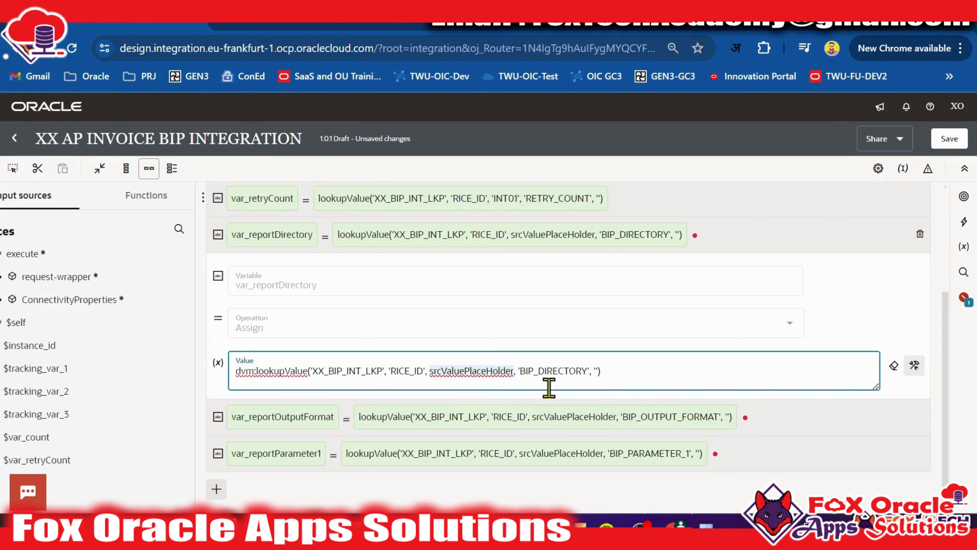
type("'INT01'")
left_click(916, 370)
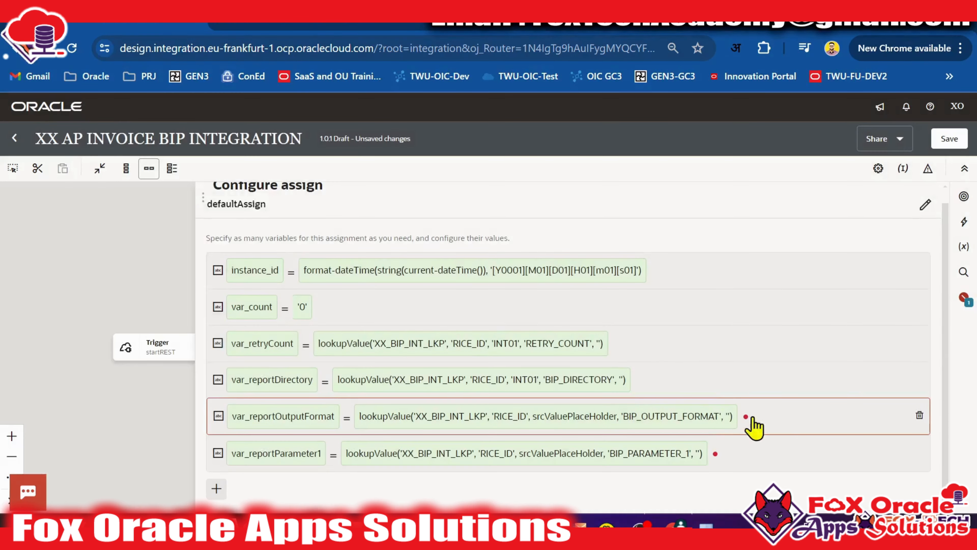
Step: Replace srcValuePlaceHolder with 'INT01' in var_reportOutputFormat's lookup expression and collapse the variable
left_click(755, 420)
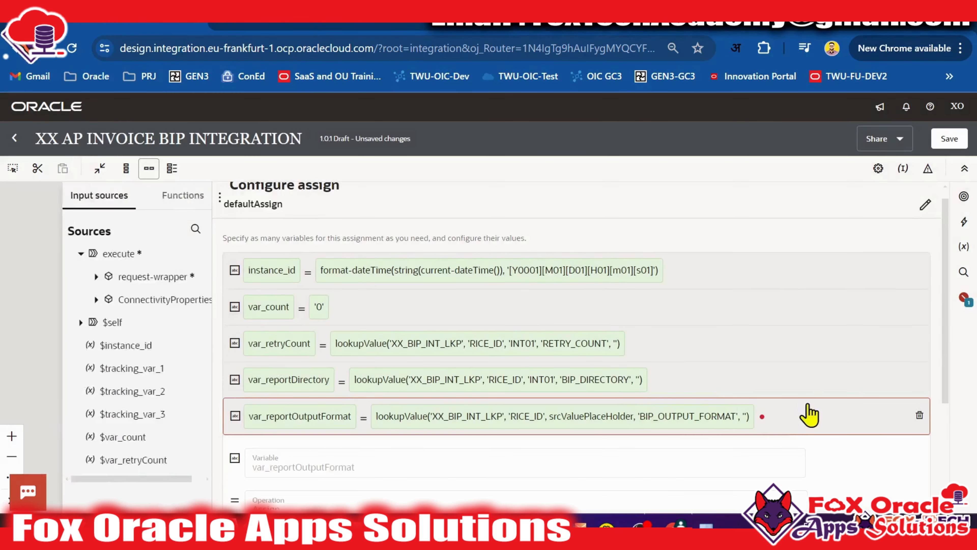
left_click(894, 391)
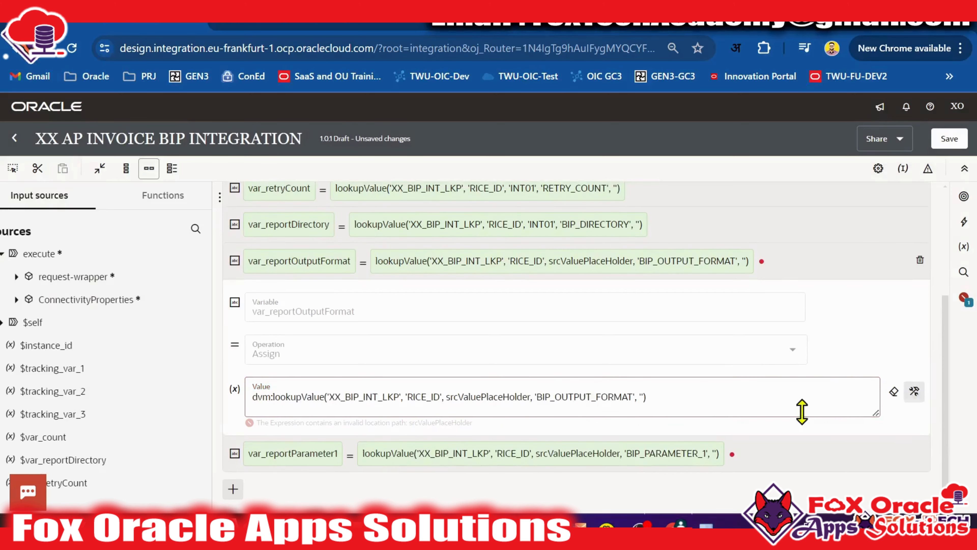
left_click(538, 408)
double_click(523, 407)
type("'INT01'")
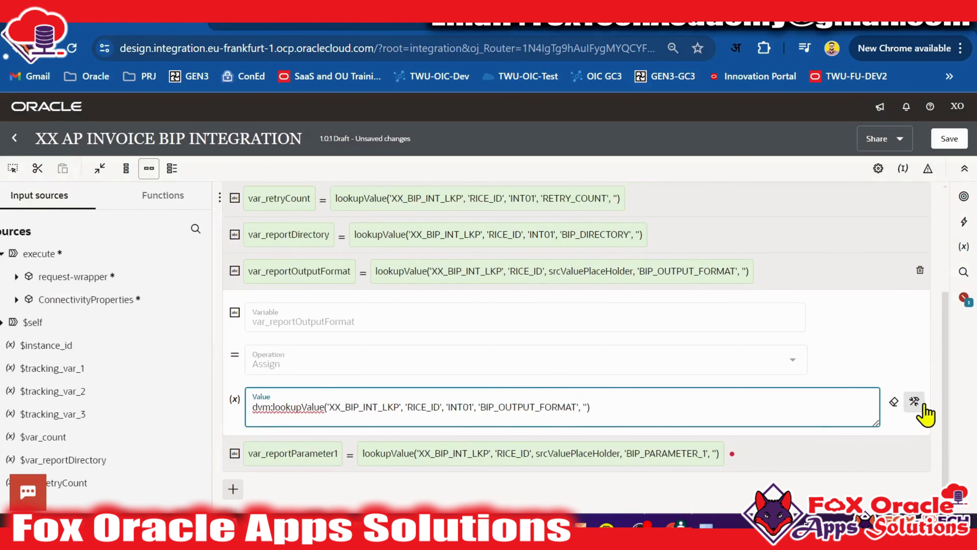
left_click(915, 402)
left_click(763, 280)
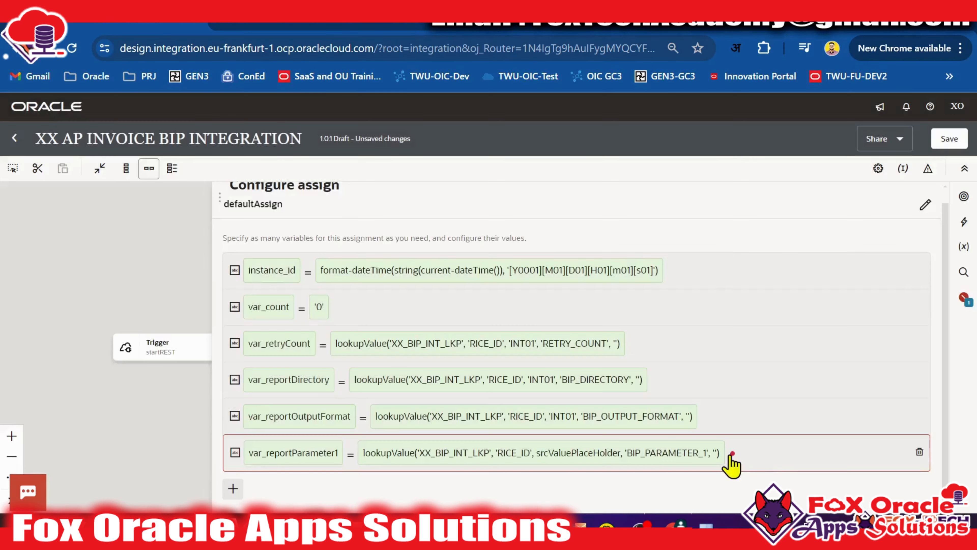
Step: Replace srcValuePlaceHolder with 'INT01' in var_reportParameter1's lookup expression and close the defaultAssign configuration
left_click(760, 461)
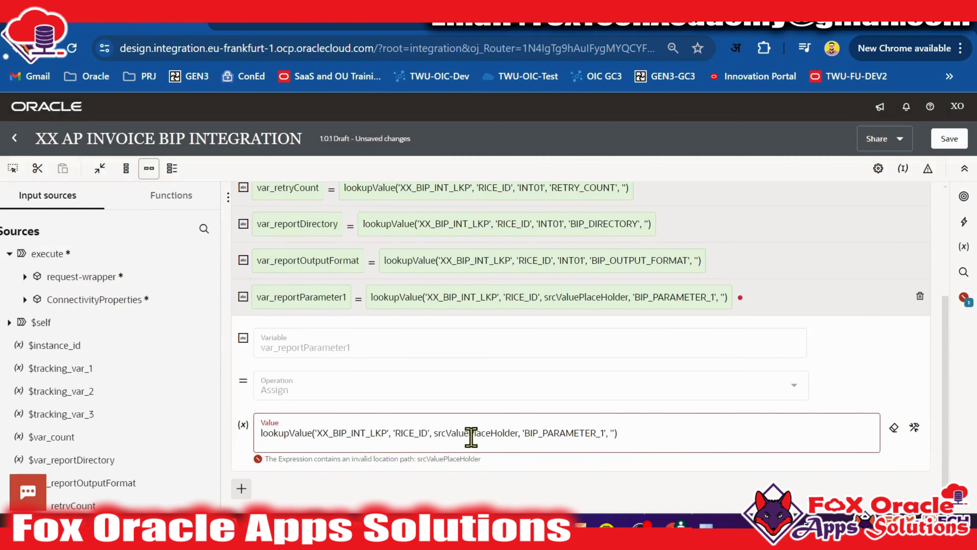
left_click(914, 427)
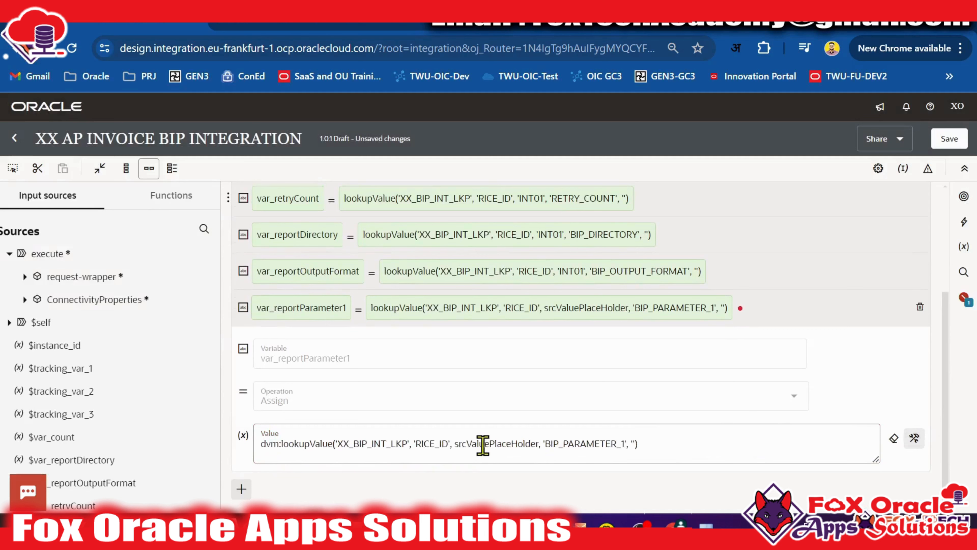
double_click(515, 447)
type("'INT01'")
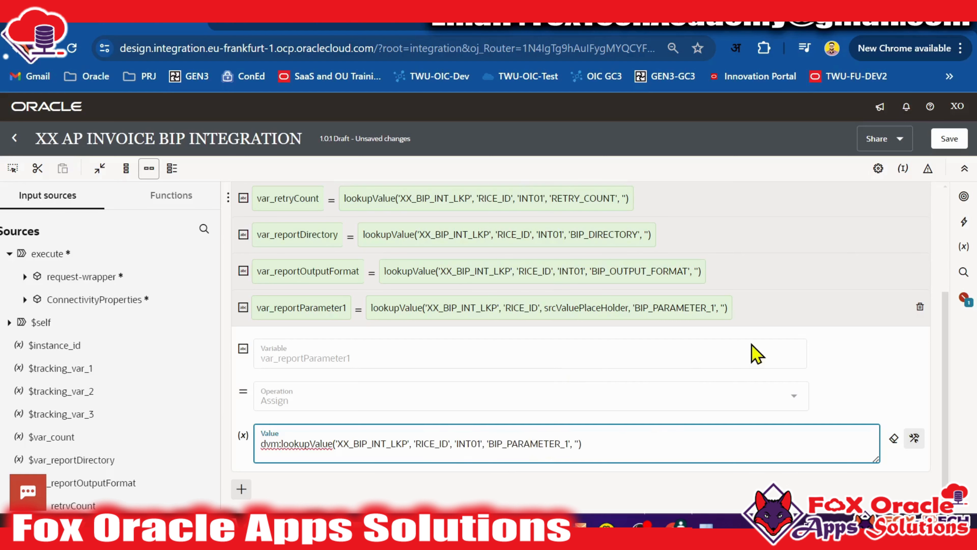
left_click(793, 319)
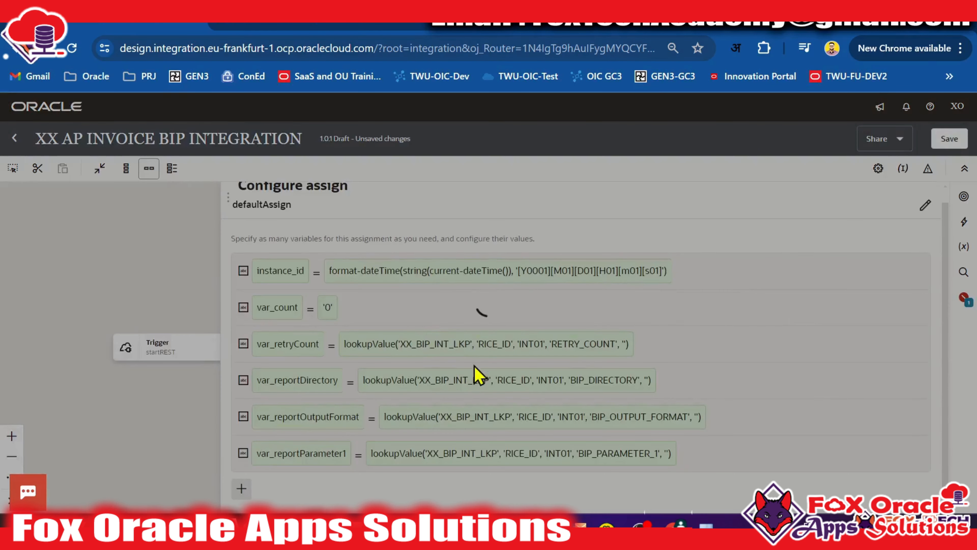
scroll(500, 348, "up", 1)
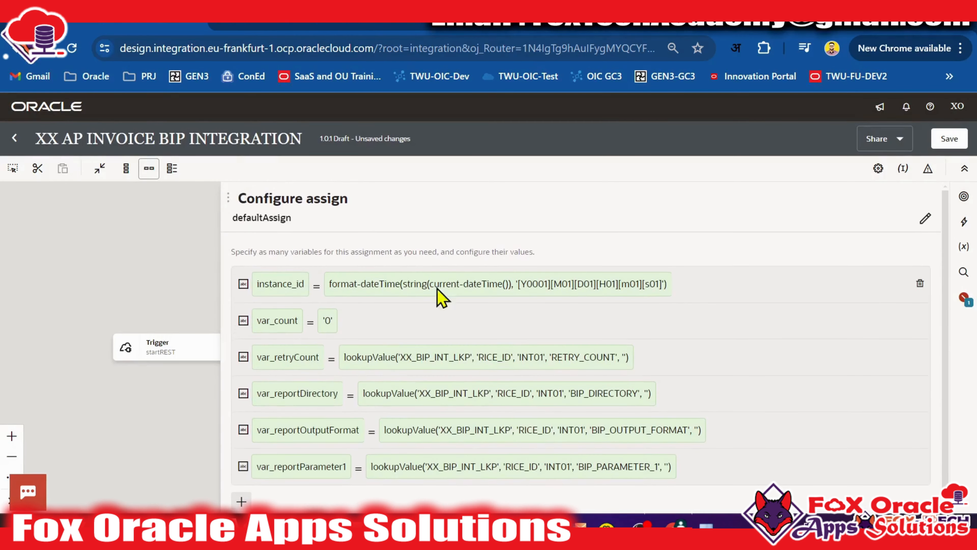
left_click(188, 276)
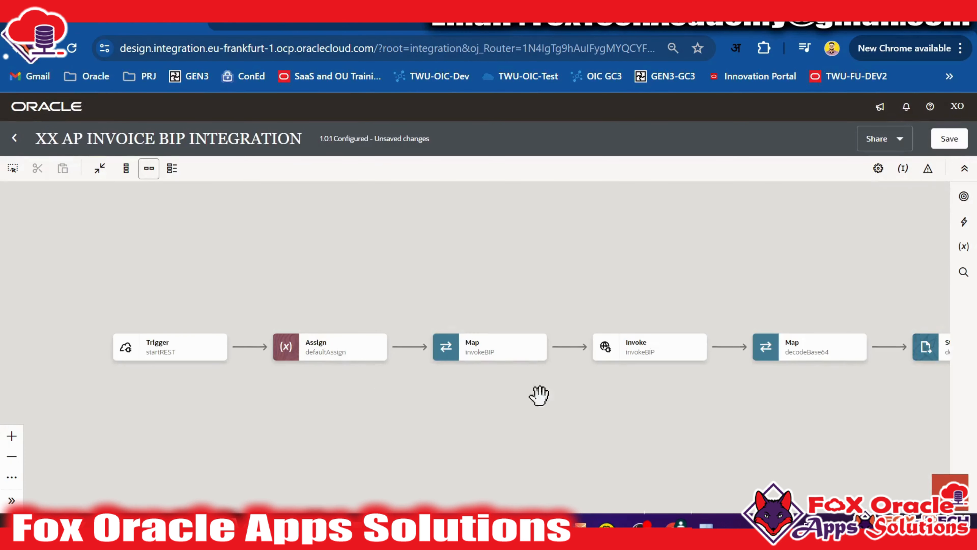
Step: Open the invokeBIP mapping and expand the target's Body, runReport and reportRequest elements
left_click_drag(539, 395, 429, 394)
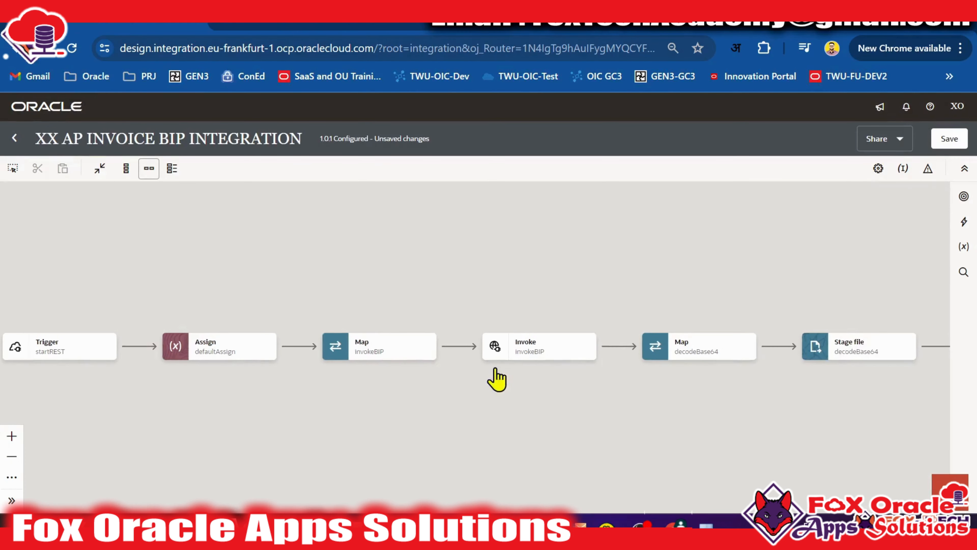
left_click(508, 355)
double_click(376, 348)
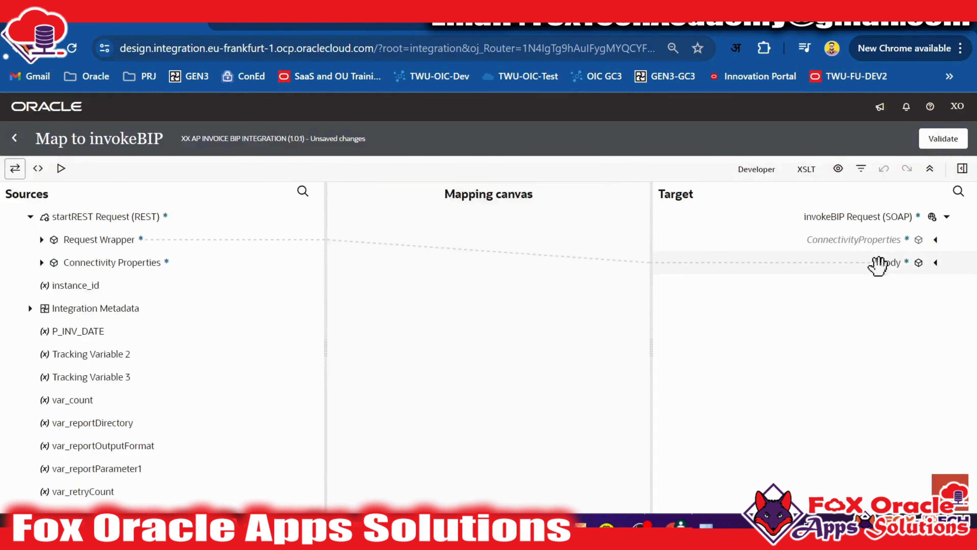
left_click(936, 262)
left_click(924, 285)
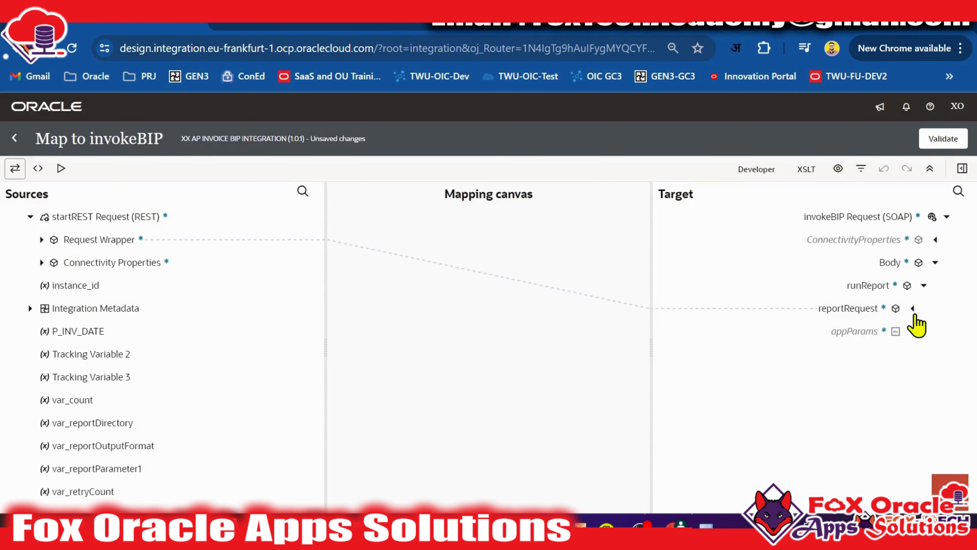
left_click(913, 308)
Step: Map the var_reportOutputFormat variable to attributeFormat in place of its literal value and apply the expression
left_click(860, 380)
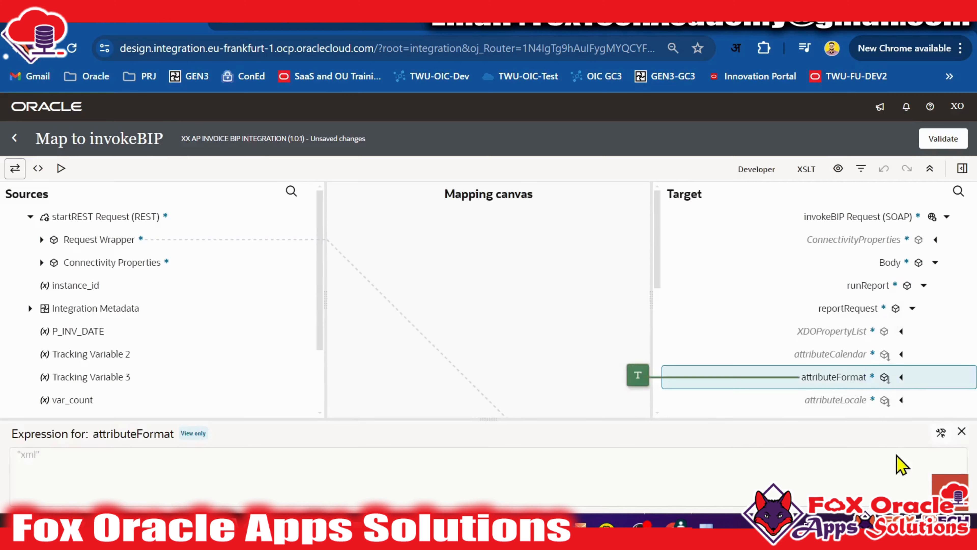
left_click(941, 433)
scroll(170, 306, "down", 2)
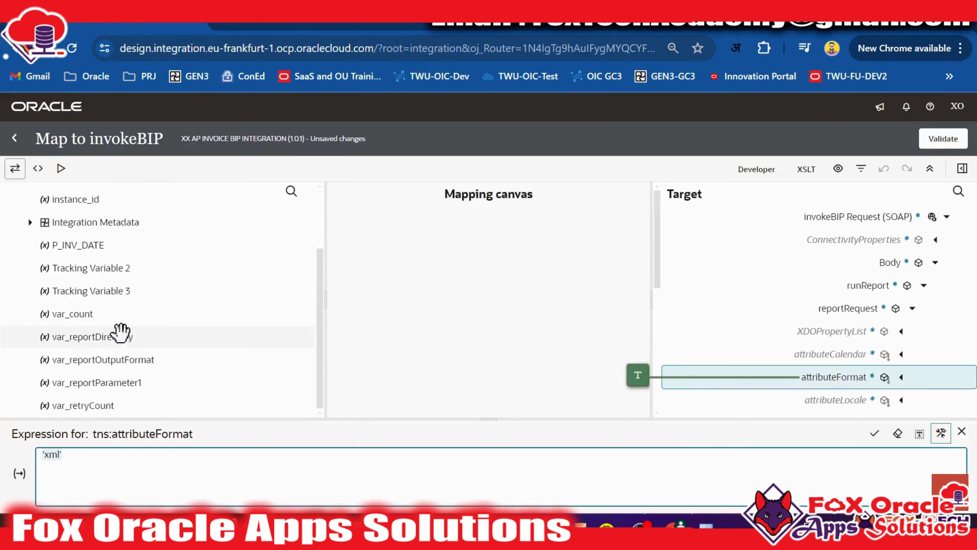
left_click_drag(135, 362, 169, 486)
left_click(875, 434)
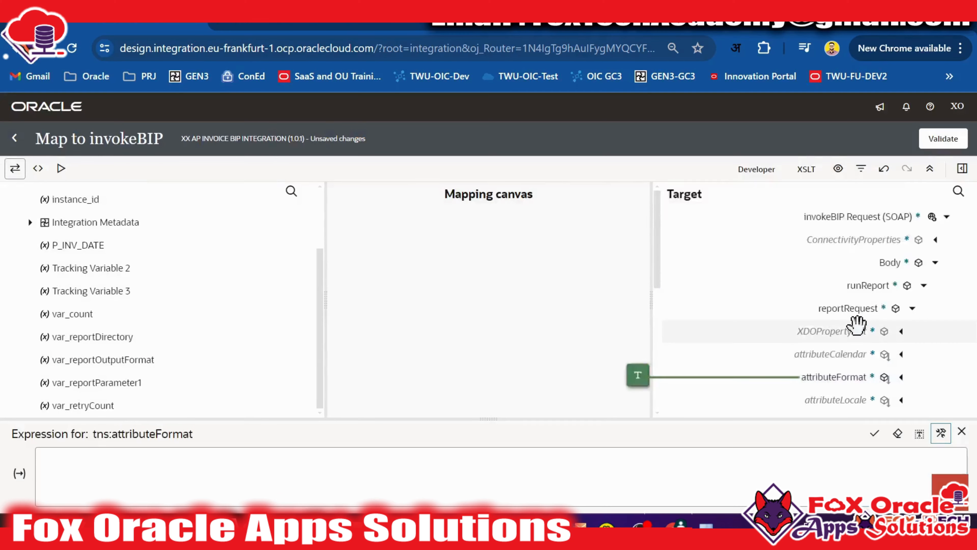
Step: Map var_reportParameter1 to the name element of the parameterNameValues item in place of its literal value and apply the expression
scroll(879, 306, "down", 5)
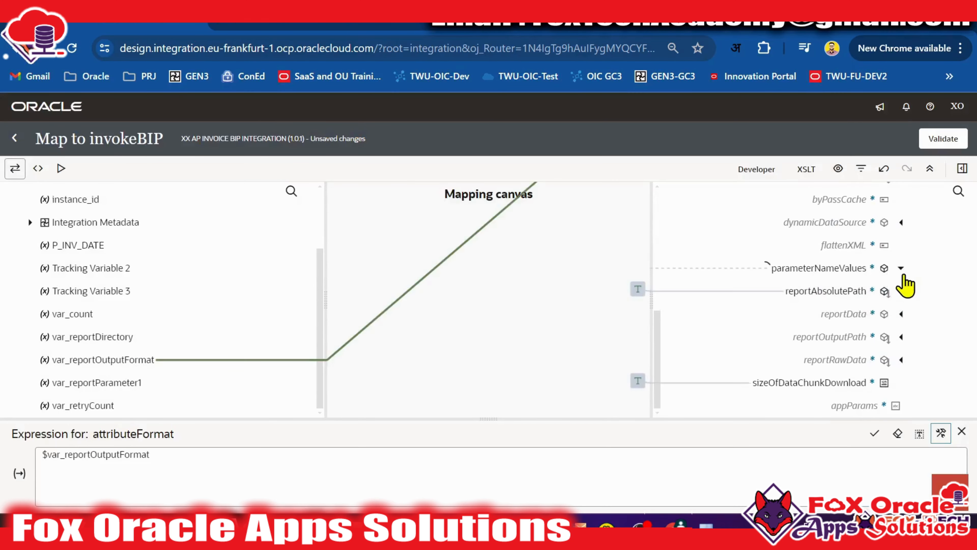
left_click(901, 267)
scroll(897, 284, "down", 2)
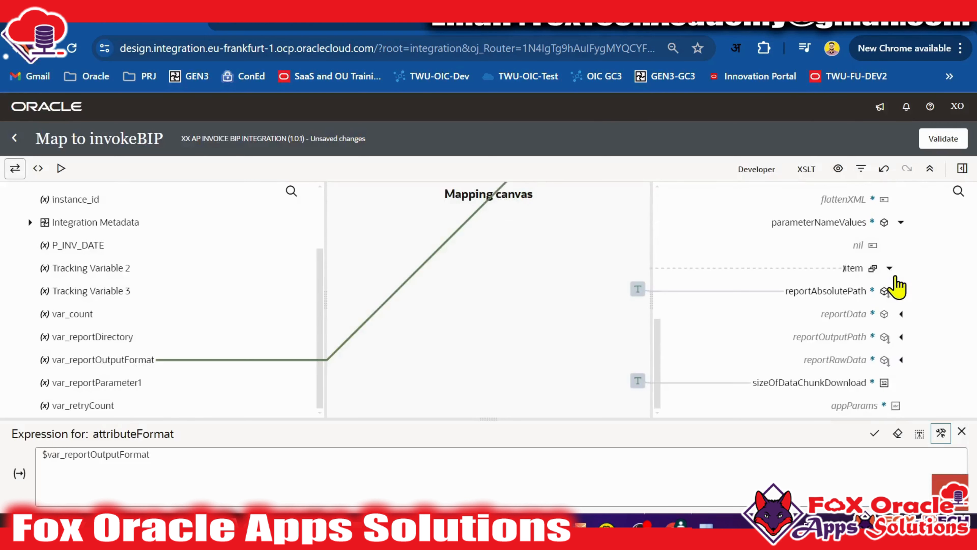
left_click(891, 268)
scroll(894, 284, "down", 5)
scroll(893, 301, "down", 4)
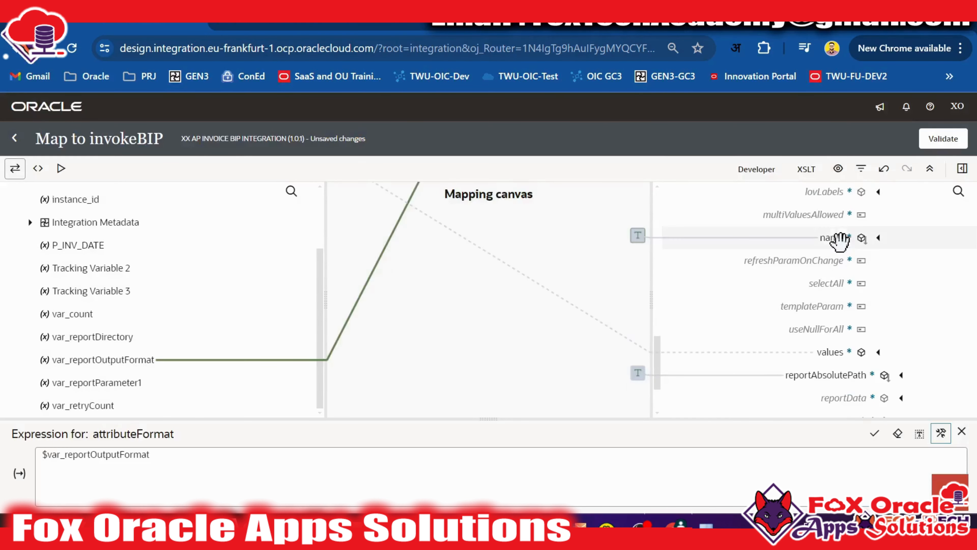
left_click(858, 238)
left_click_drag(146, 465, 40, 464)
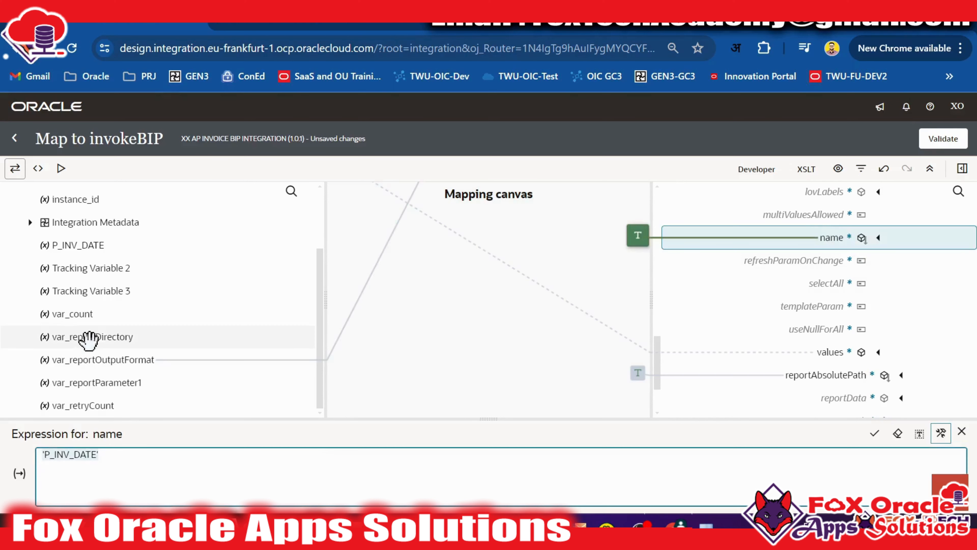
scroll(135, 332, "down", 1)
left_click_drag(116, 381, 139, 487)
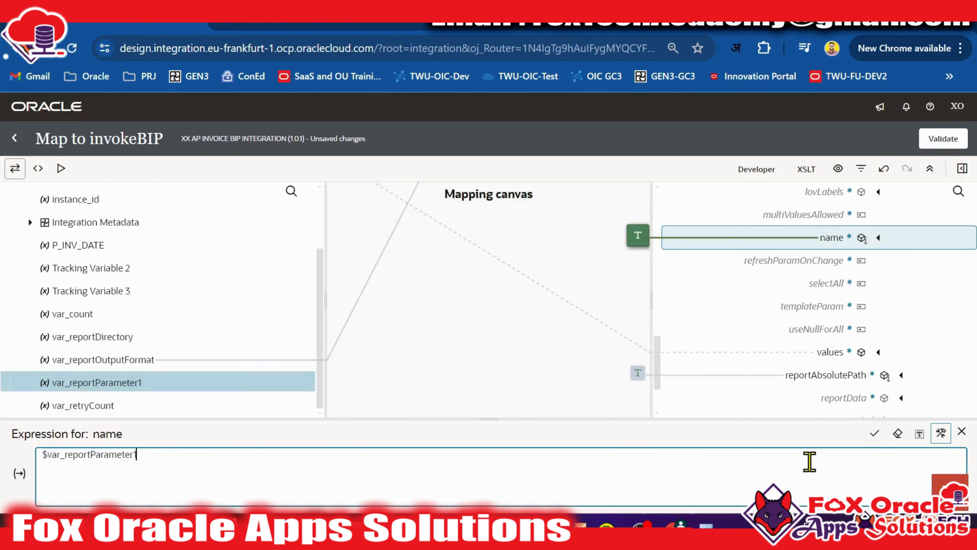
left_click(875, 434)
Step: Map var_reportDirectory to reportAbsolutePath in place of its literal report path and apply the expression
scroll(846, 332, "down", 4)
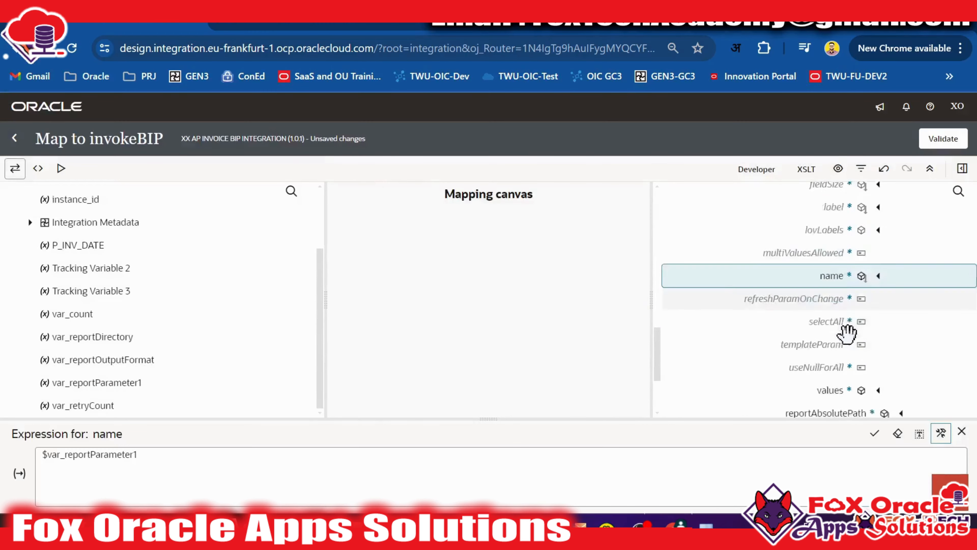
scroll(847, 289, "up", 1)
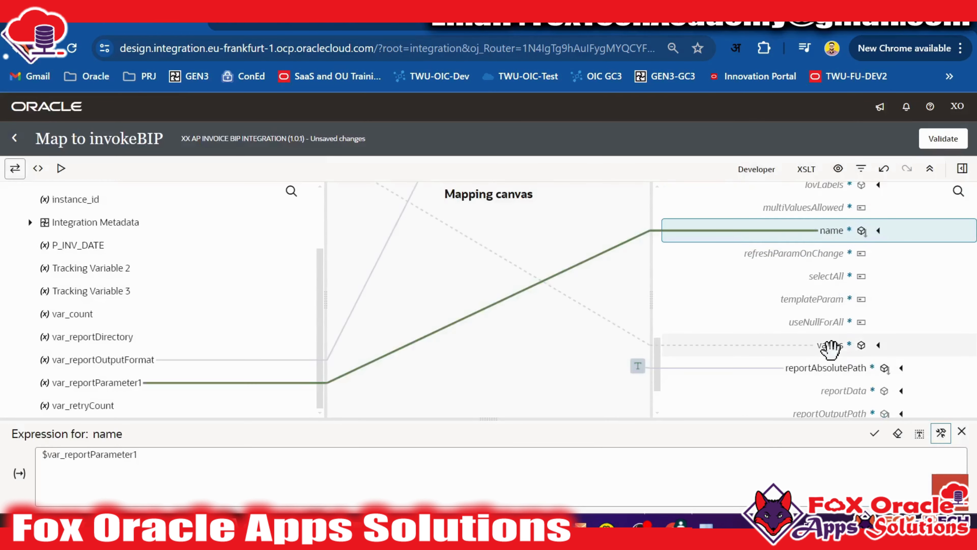
scroll(831, 346, "down", 2)
left_click(850, 293)
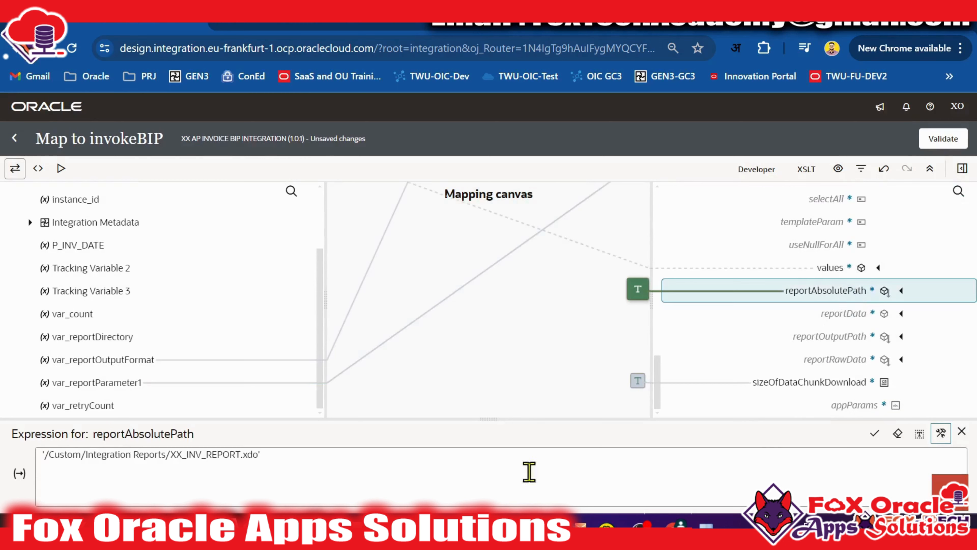
left_click_drag(352, 463, 9, 447)
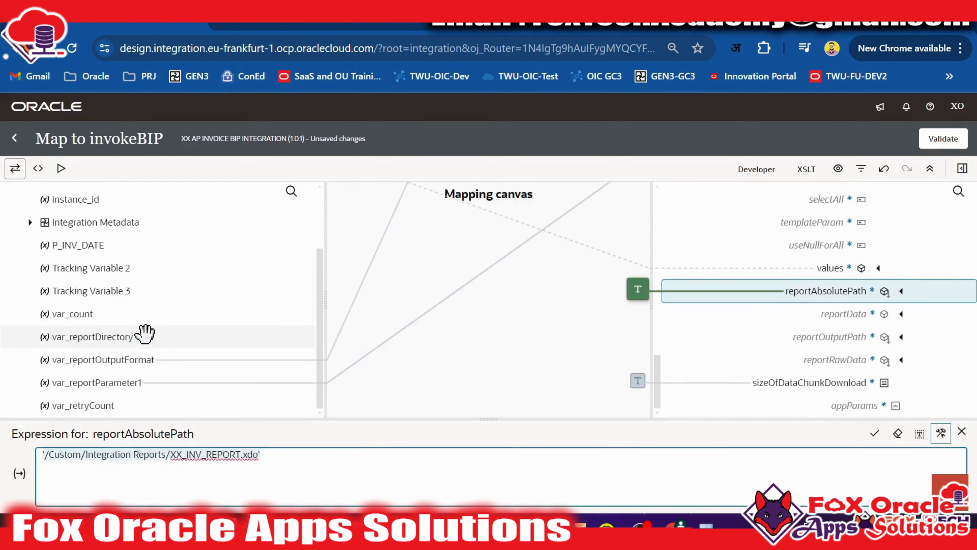
left_click_drag(145, 333, 189, 468)
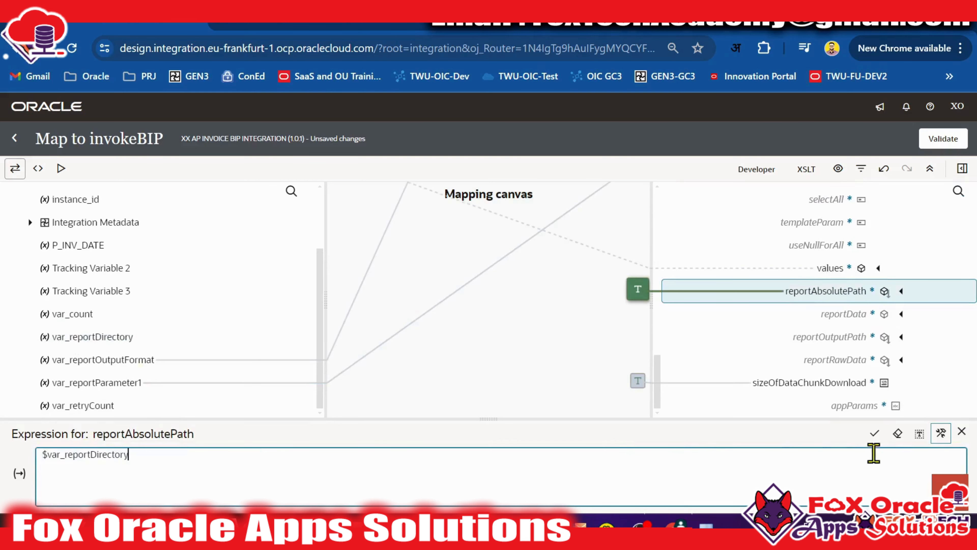
left_click(875, 433)
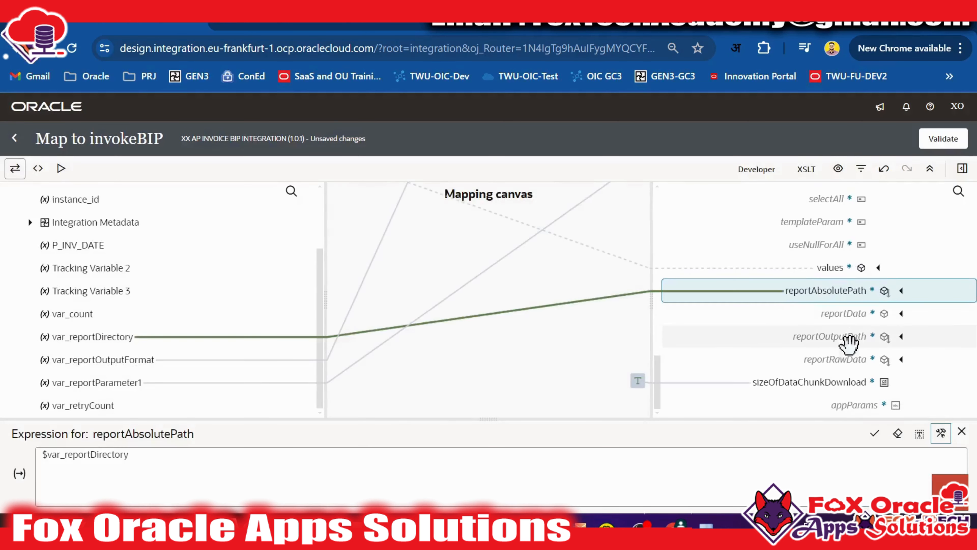
Step: Reapply sizeOfDataChunkDownload's '-1' expression, validate the invokeBIP mapping and dismiss the confirmation
left_click(824, 383)
left_click(154, 472)
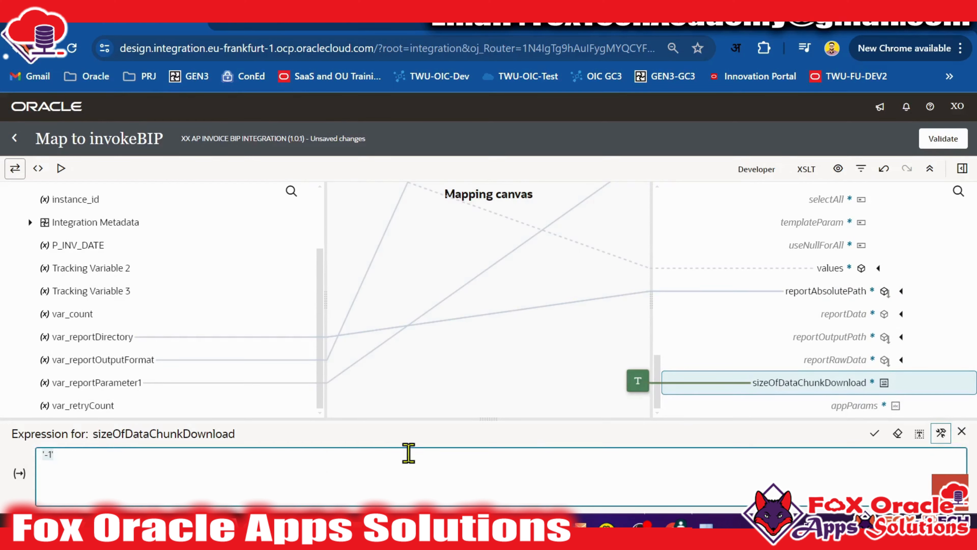
left_click(874, 433)
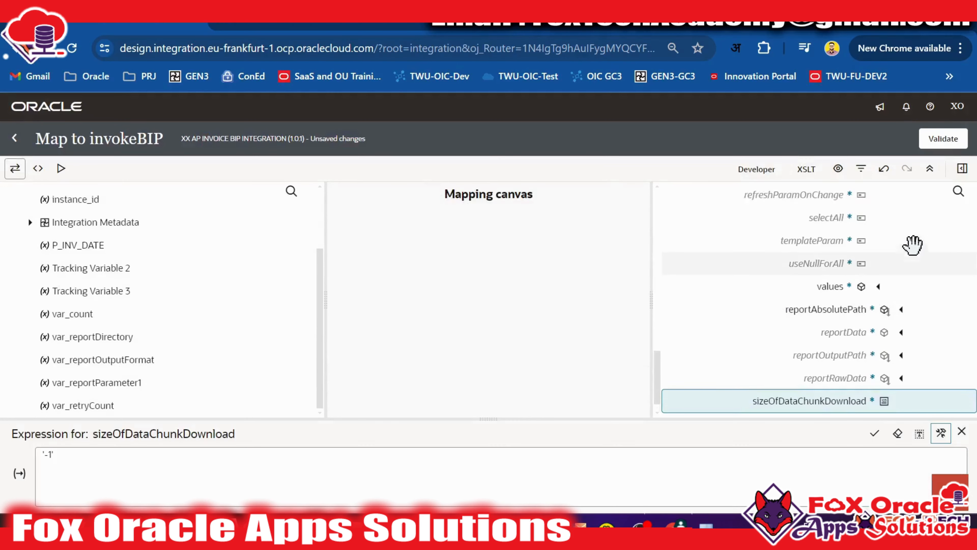
left_click(943, 139)
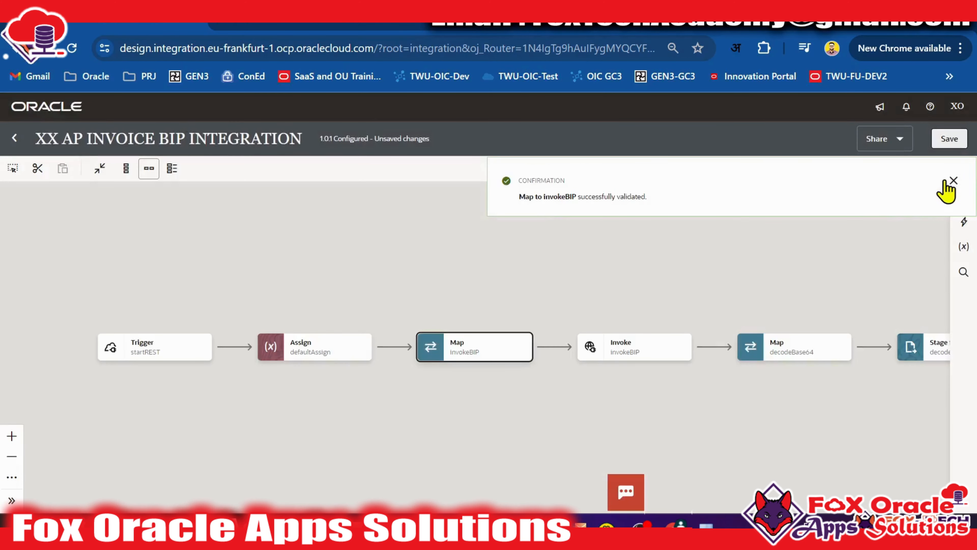
left_click(950, 181)
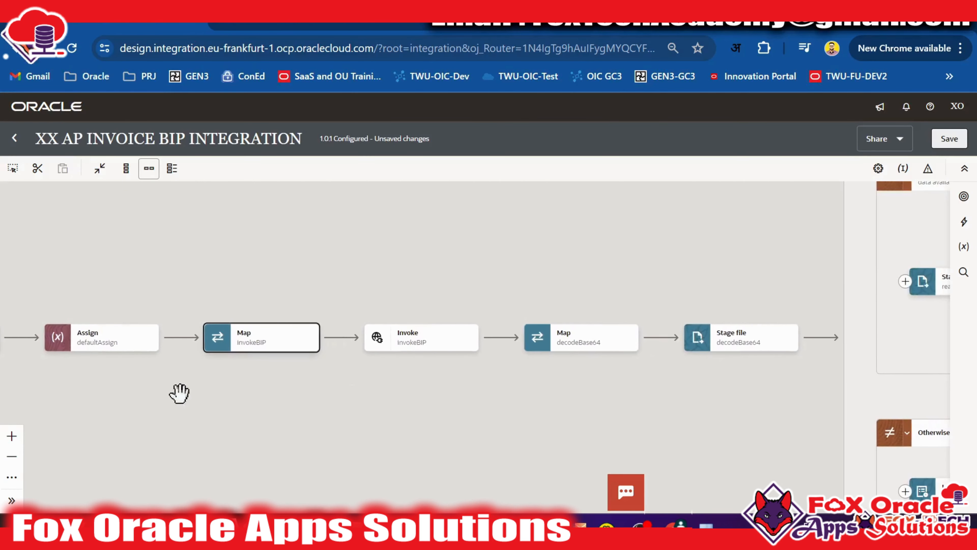
Step: Open the defaultAssign configuration and widen it so the variable expressions fit on single lines
left_click(419, 349)
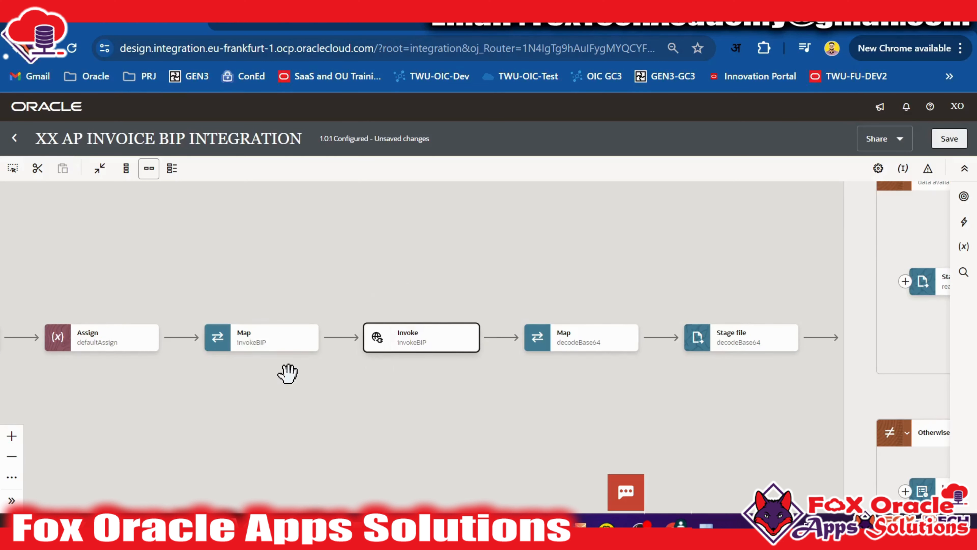
left_click_drag(288, 374, 404, 395)
left_click_drag(269, 378, 448, 356)
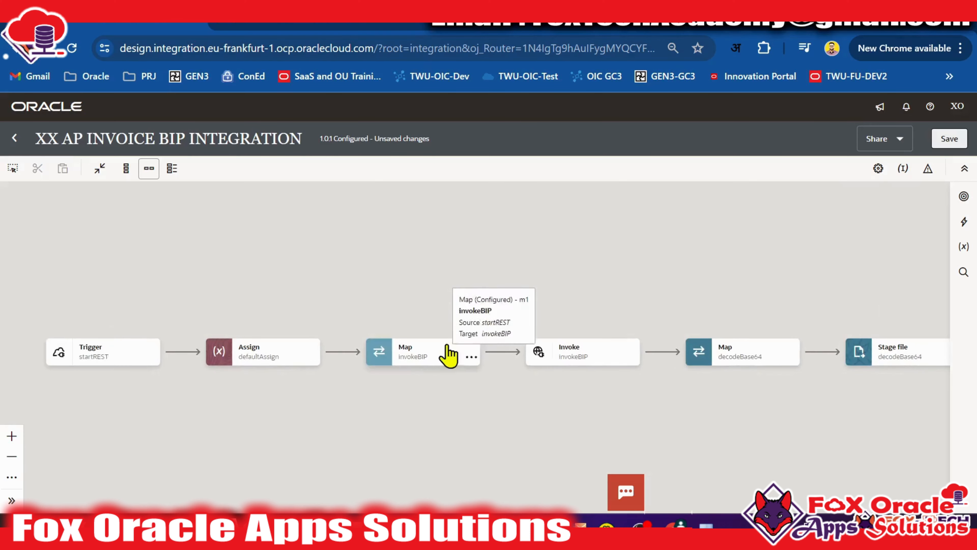
left_click_drag(327, 395, 395, 390)
left_click(356, 356)
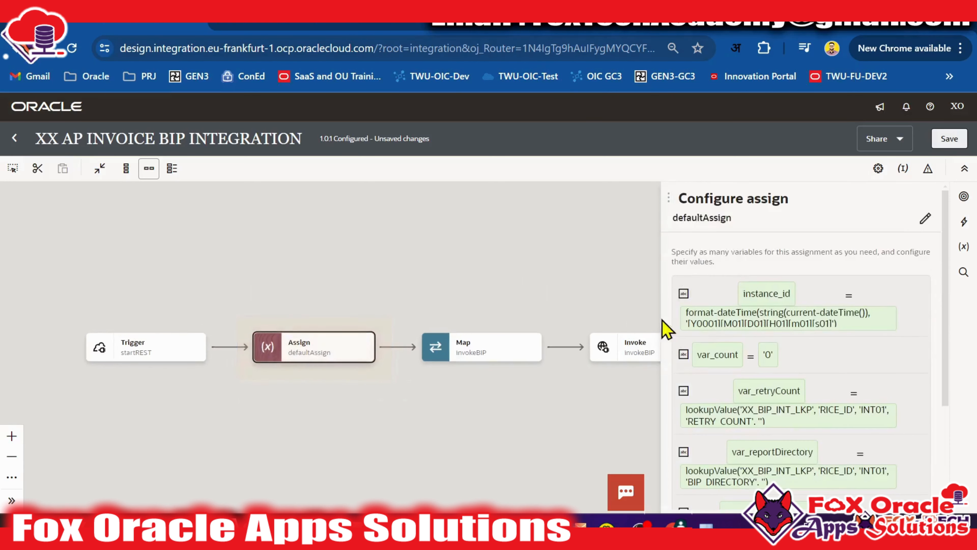
left_click_drag(667, 327, 157, 323)
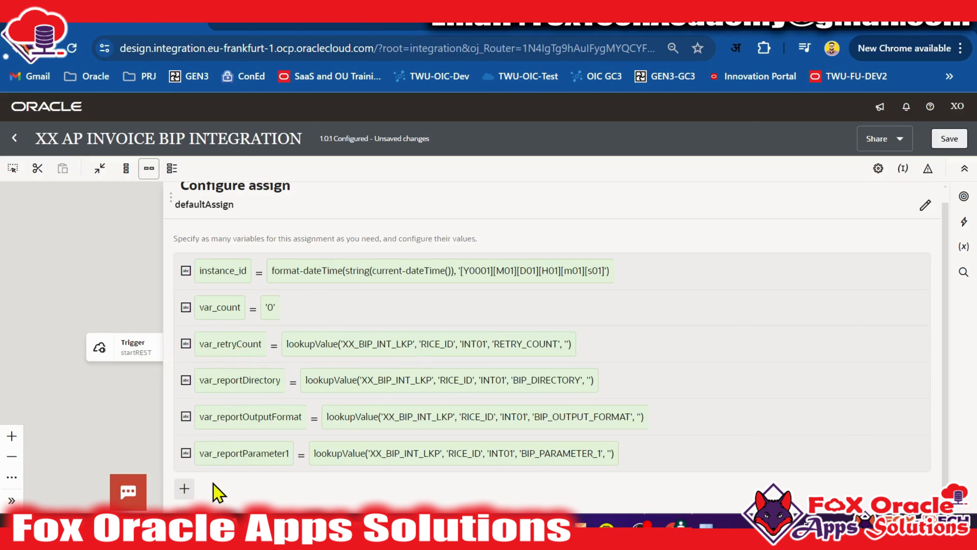
Step: Add a variable var_totalRetry with the value '1' to defaultAssign and close the configuration
left_click(184, 488)
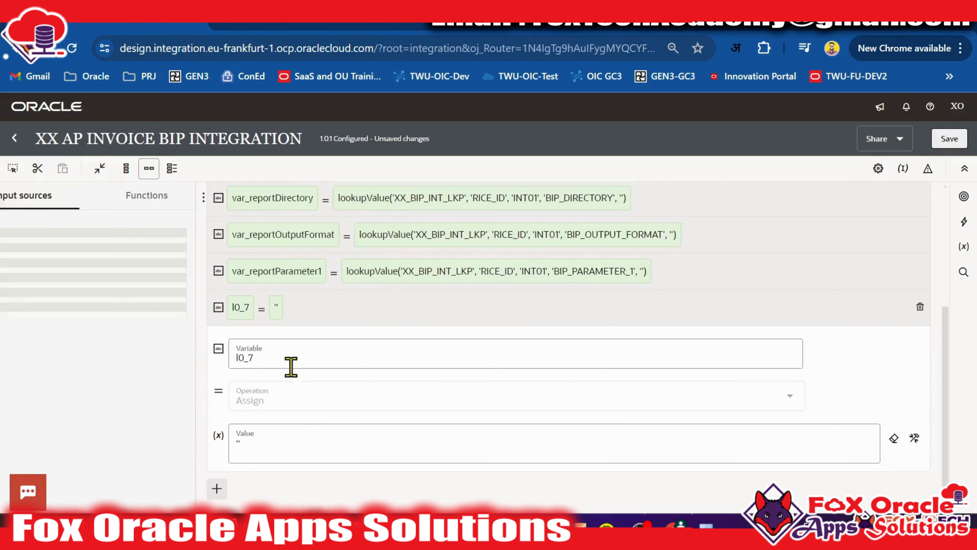
left_click(237, 353)
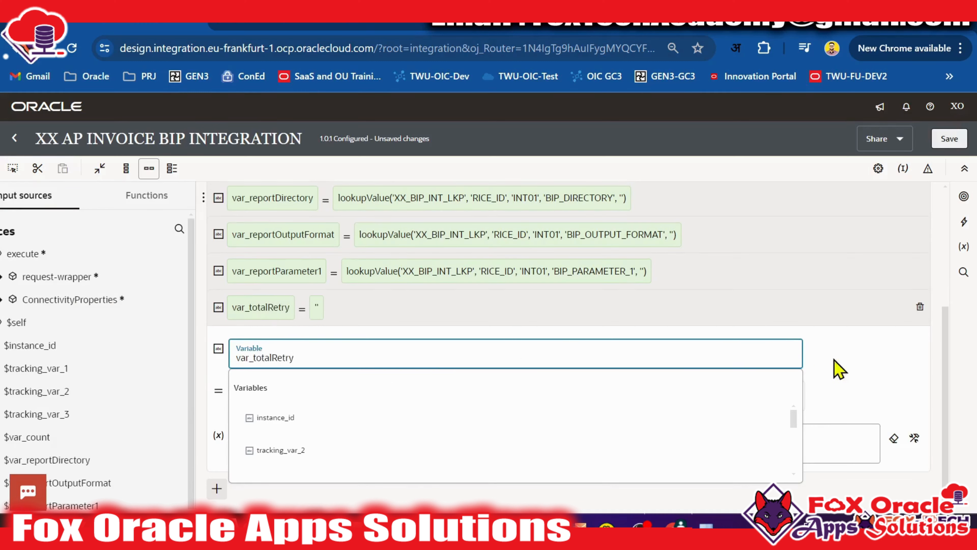
left_click(838, 368)
left_click(803, 443)
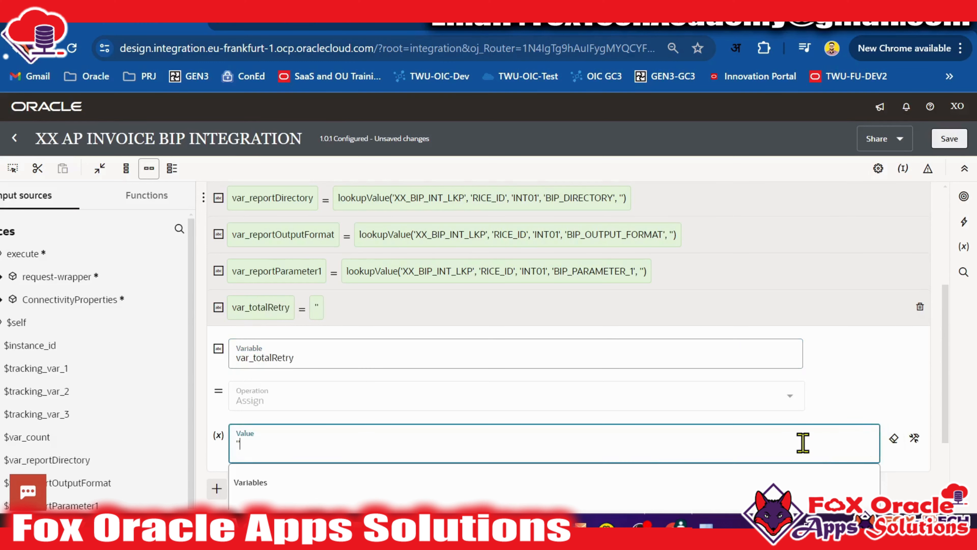
left_click(297, 438)
left_click(281, 442)
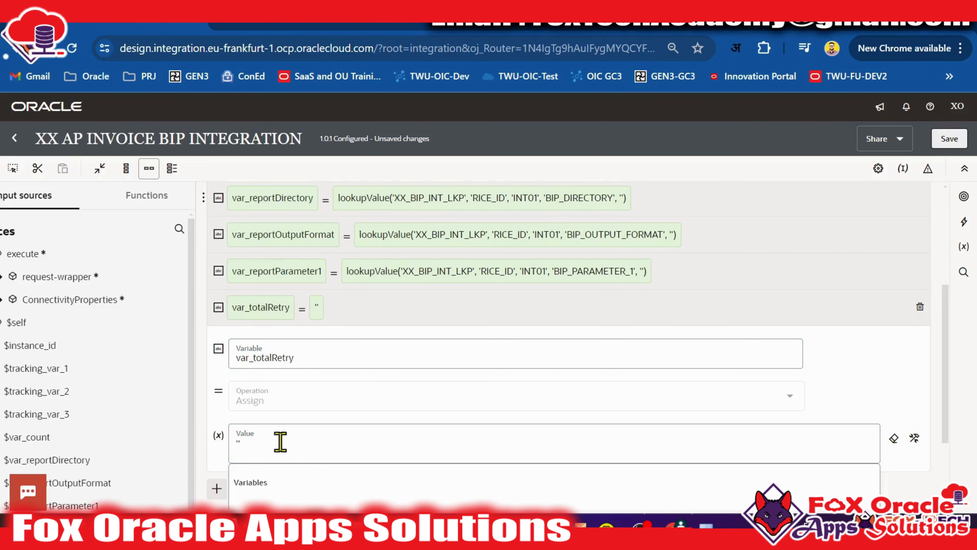
left_click(230, 448)
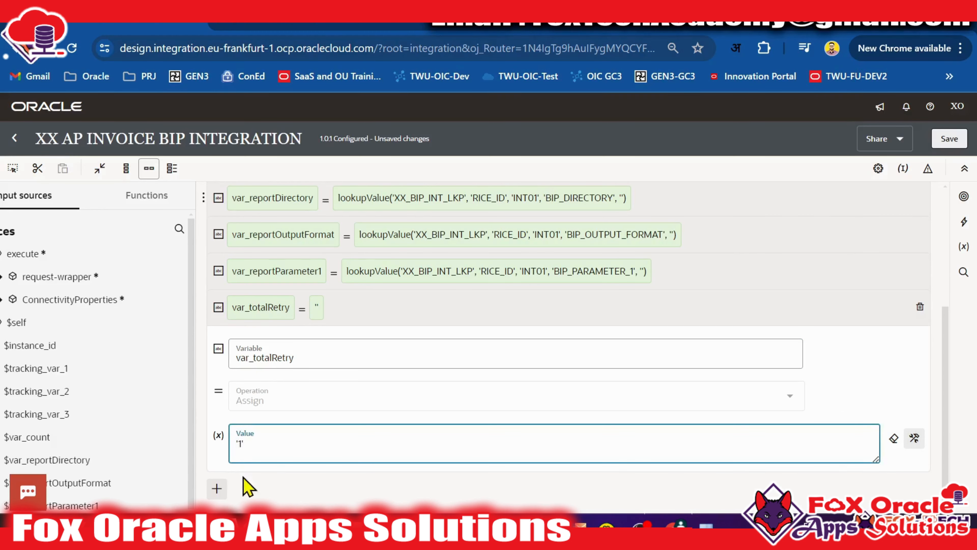
left_click(790, 311)
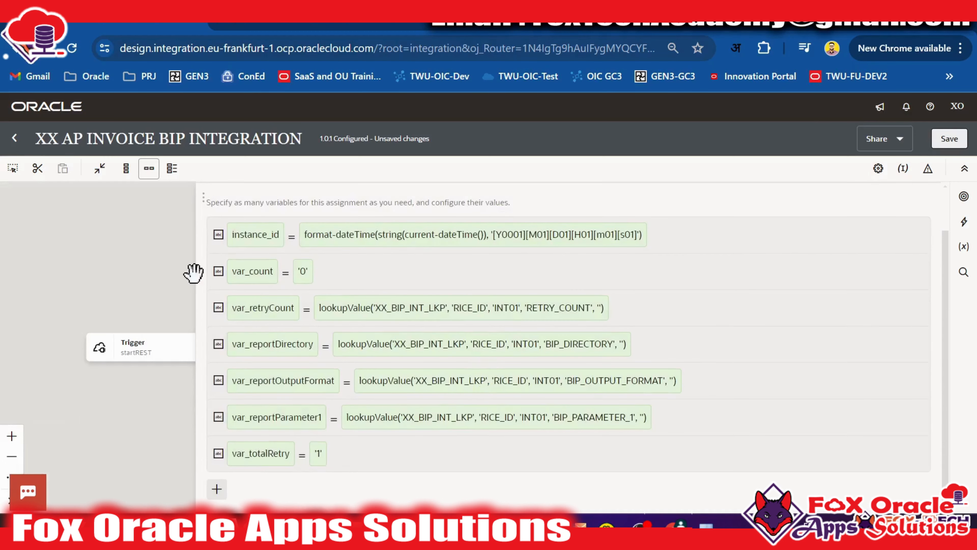
left_click(169, 269)
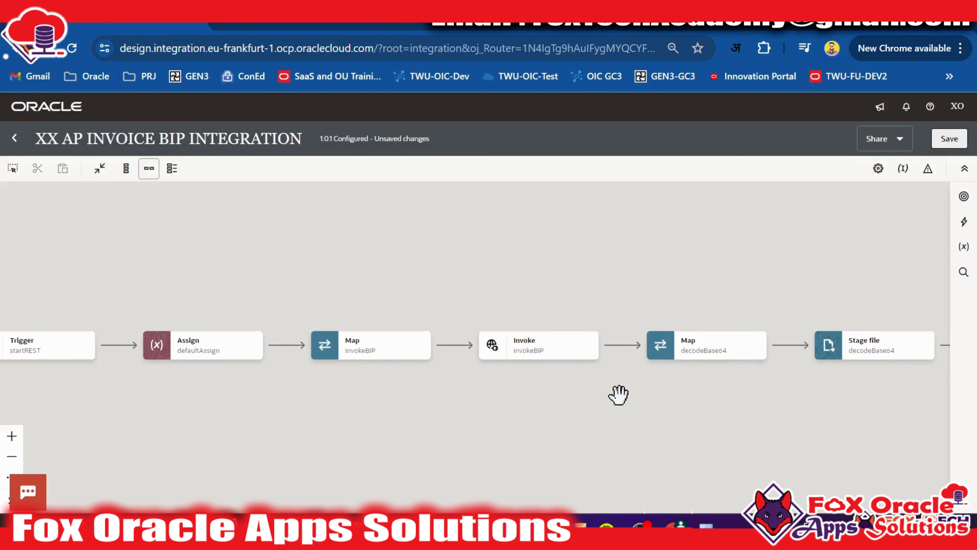
Step: Try to insert a Scope action between the defaultAssign assignment and the invokeBIP map
left_click(966, 224)
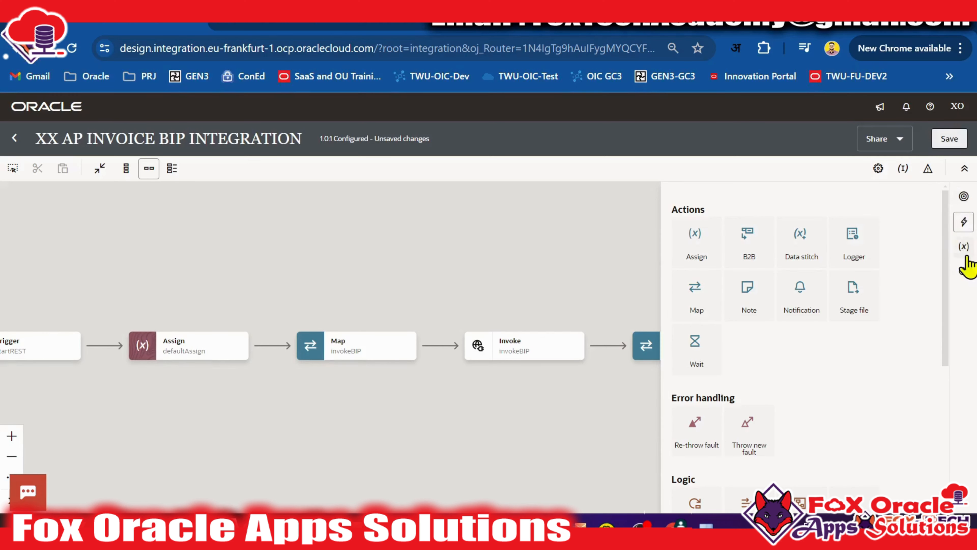
scroll(851, 338, "down", 2)
scroll(813, 338, "up", 2)
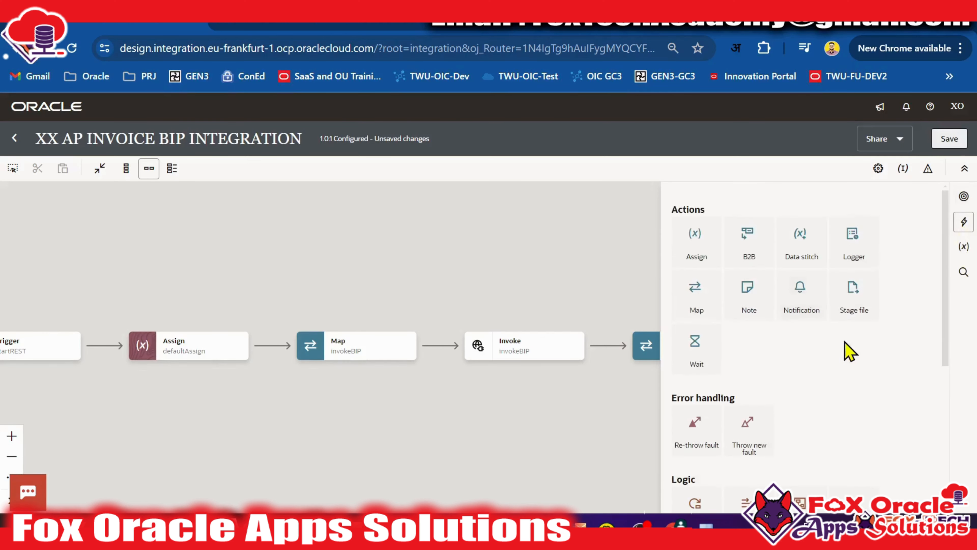
scroll(851, 349, "down", 4)
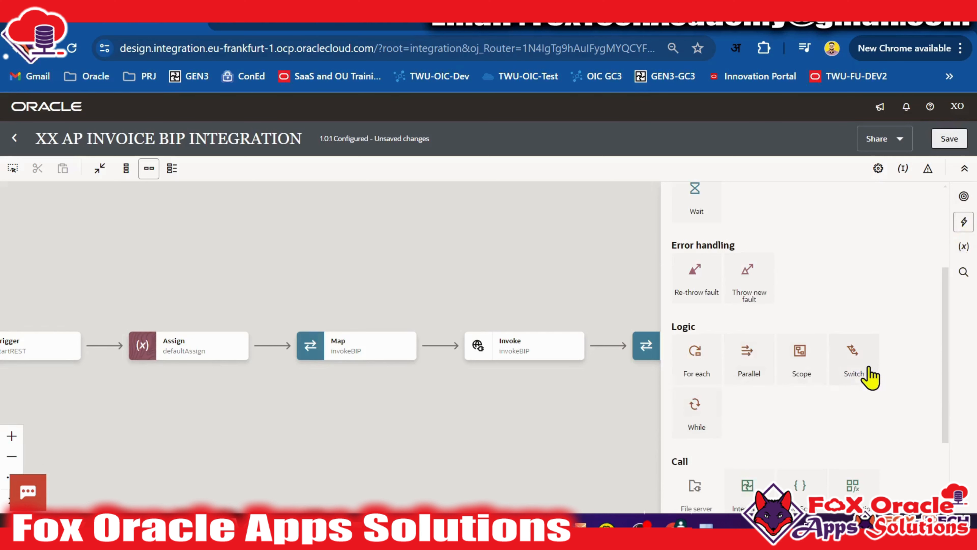
left_click_drag(799, 360, 272, 346)
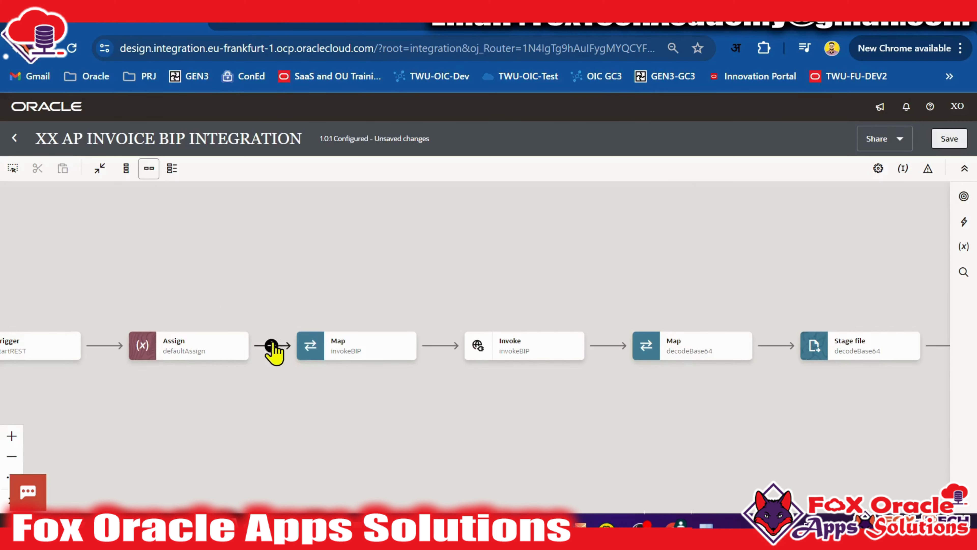
left_click(648, 255)
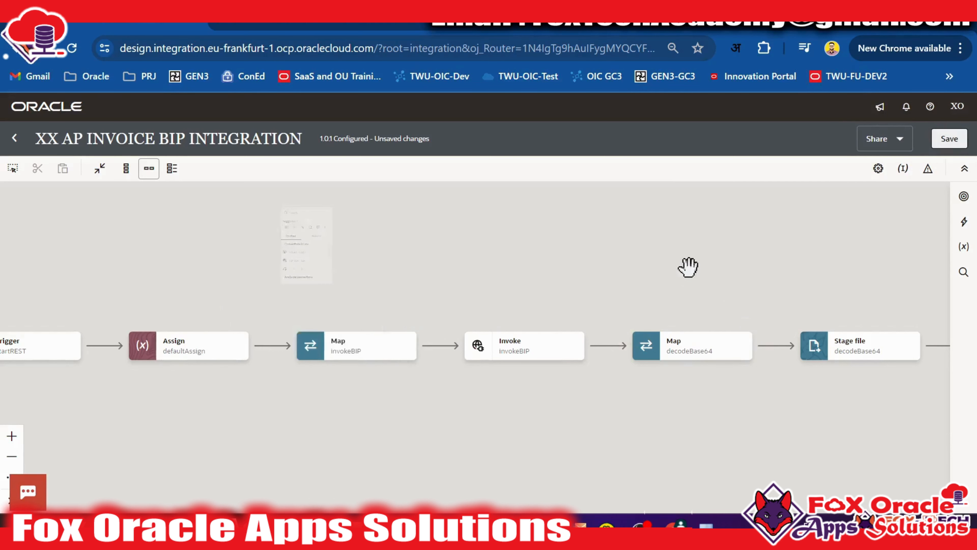
Step: Insert a Scope action between defaultAssign and the invokeBIP map, and rename it runReport_scope
left_click(964, 221)
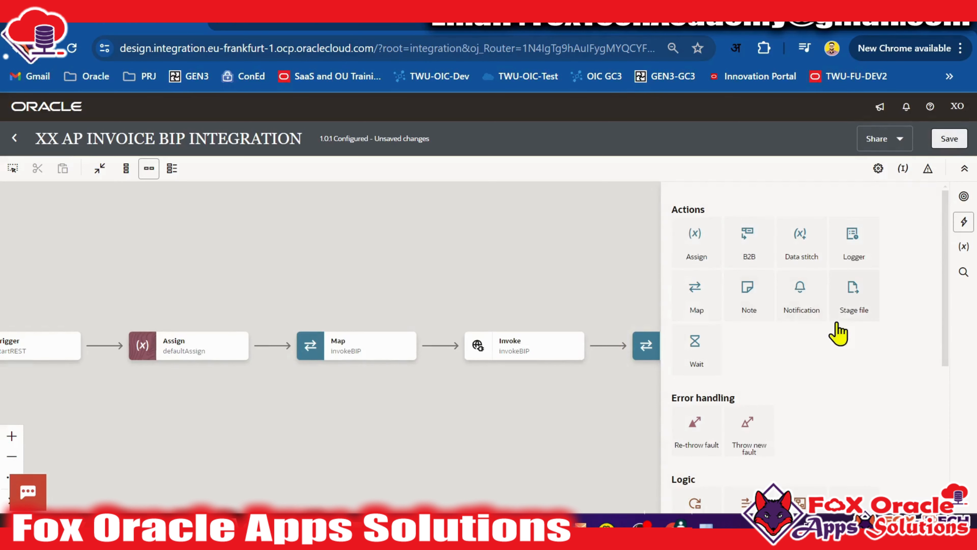
scroll(825, 419, "down", 2)
left_click_drag(814, 447, 270, 345)
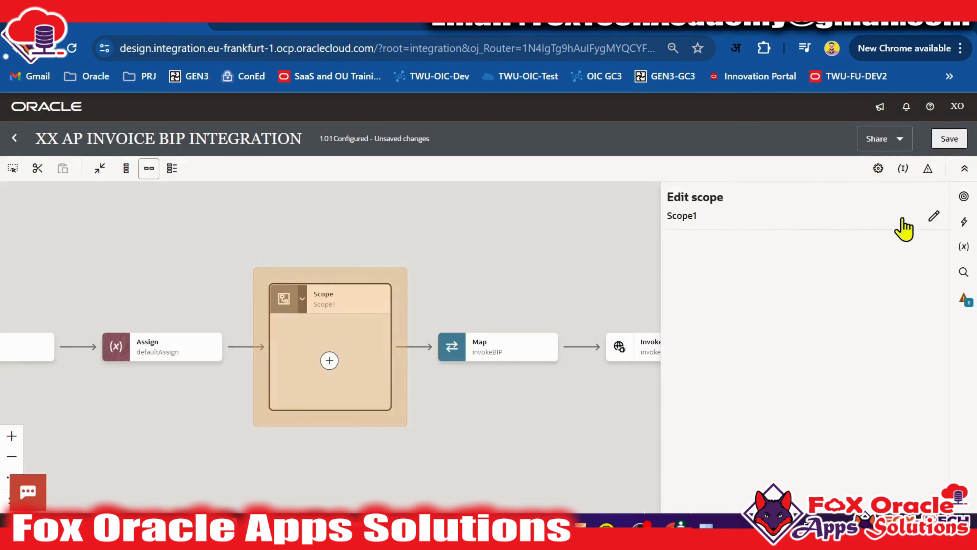
left_click(934, 216)
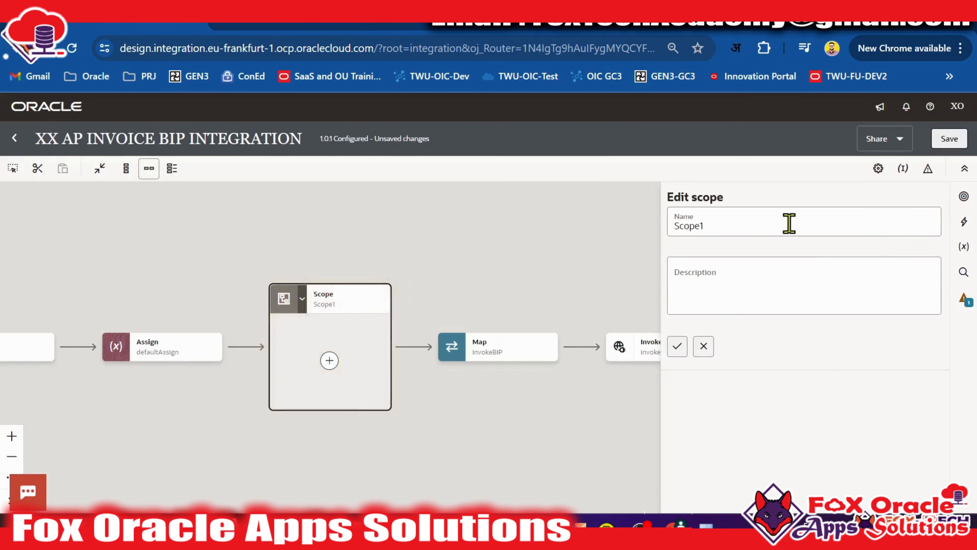
left_click(683, 222)
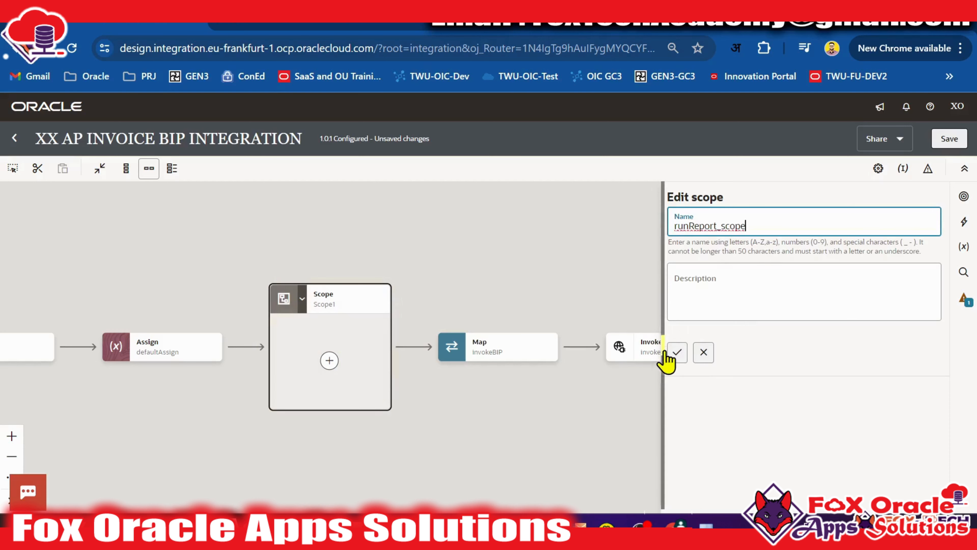
left_click(678, 354)
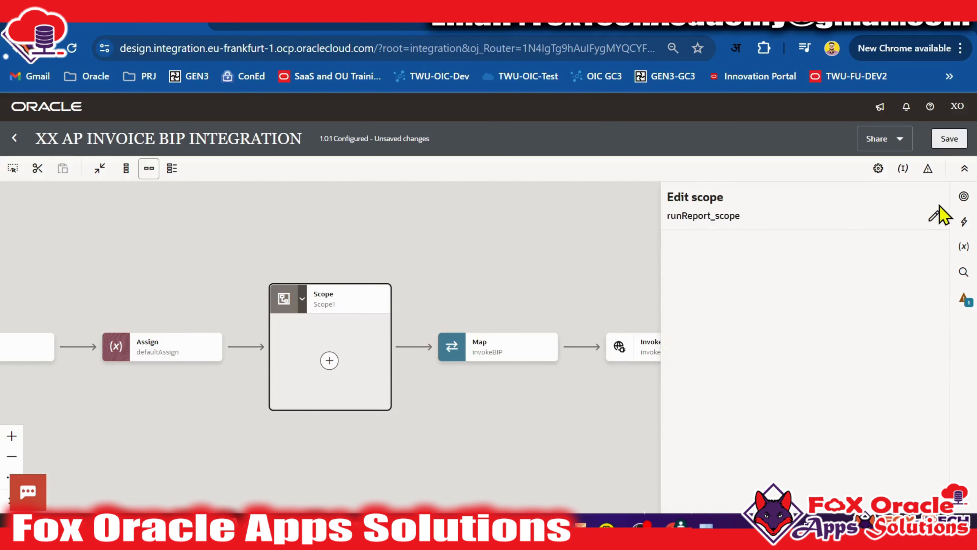
left_click(591, 270)
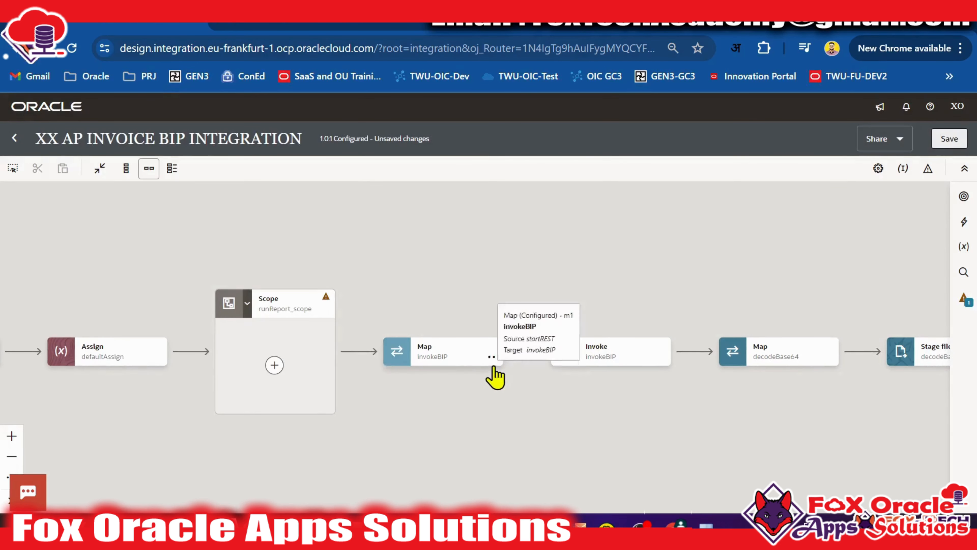
Step: Cut the invokeBIP map and paste it inside the empty runReport_scope
left_click_drag(600, 384, 585, 400)
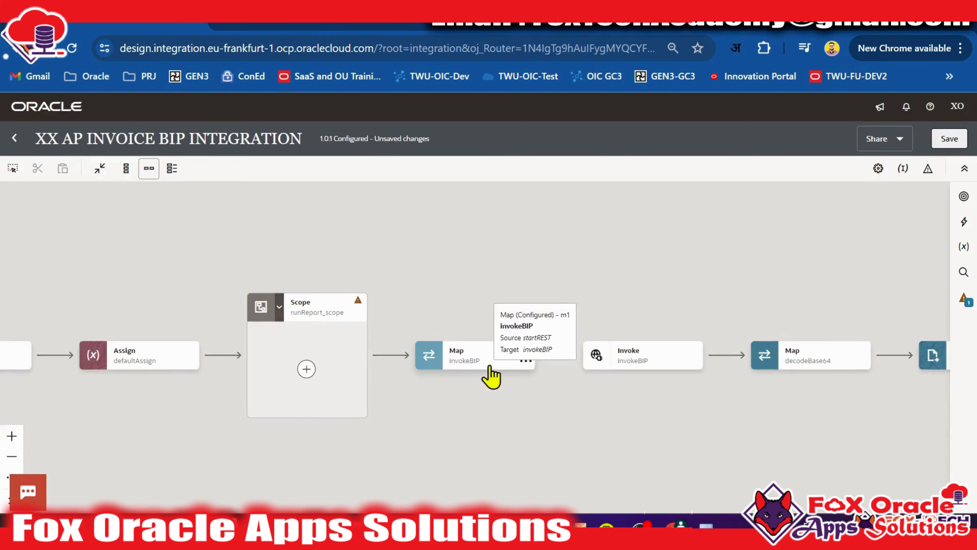
left_click(665, 368)
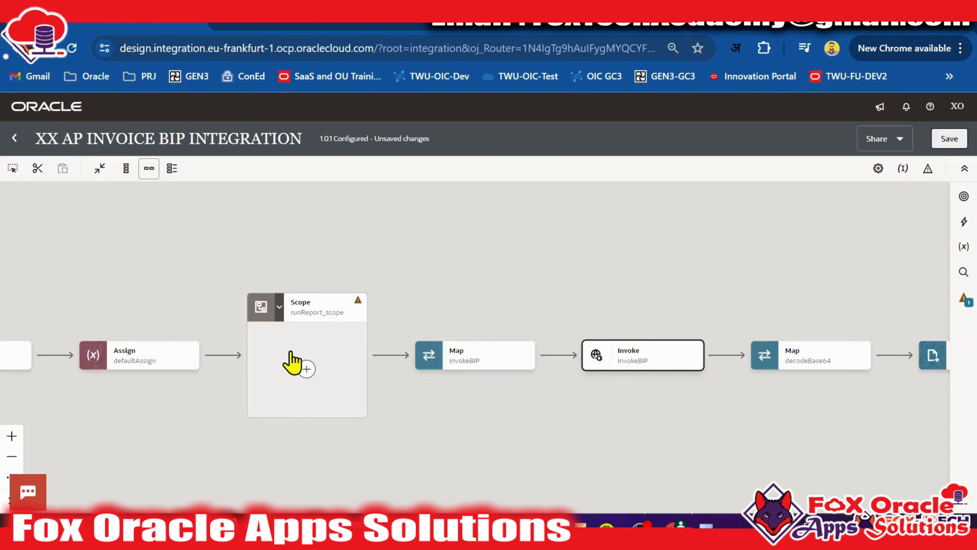
left_click(524, 366)
left_click(558, 473)
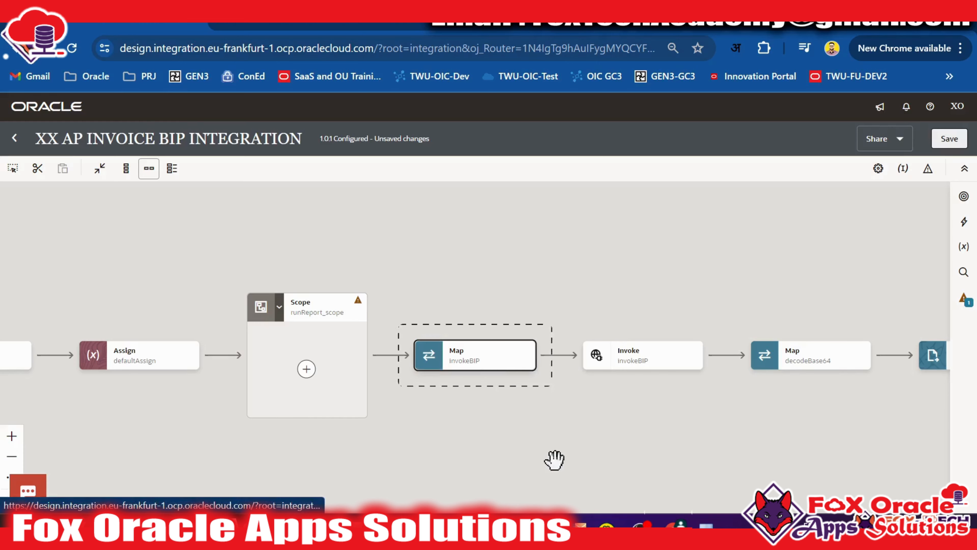
left_click(307, 369)
left_click(343, 327)
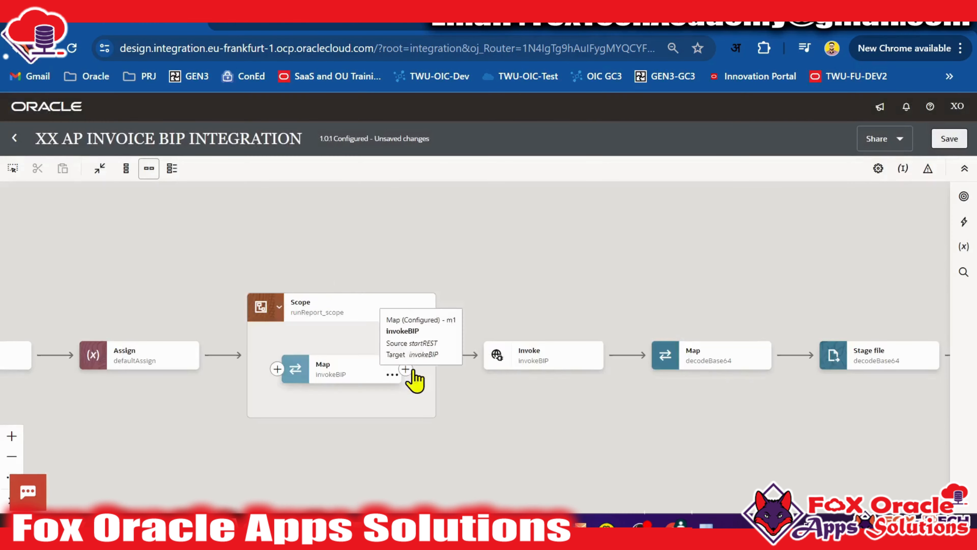
Step: Move the invokeBIP invoke into runReport_scope, directly after the invokeBIP map
left_click(595, 361)
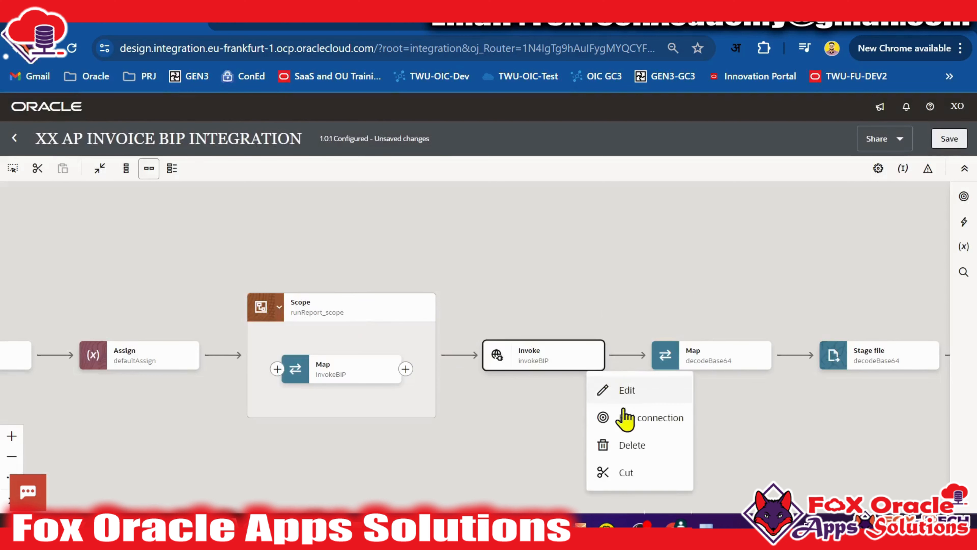
left_click(630, 472)
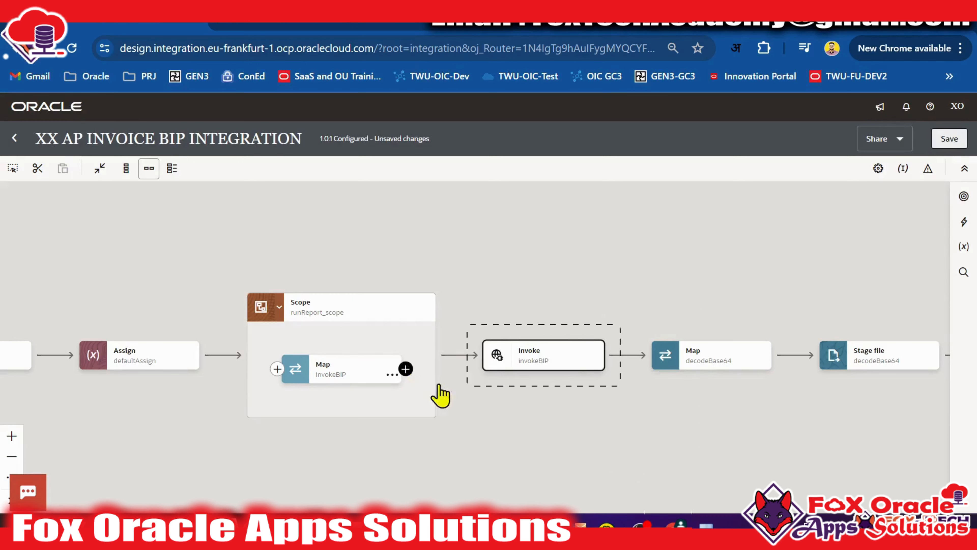
left_click(460, 354)
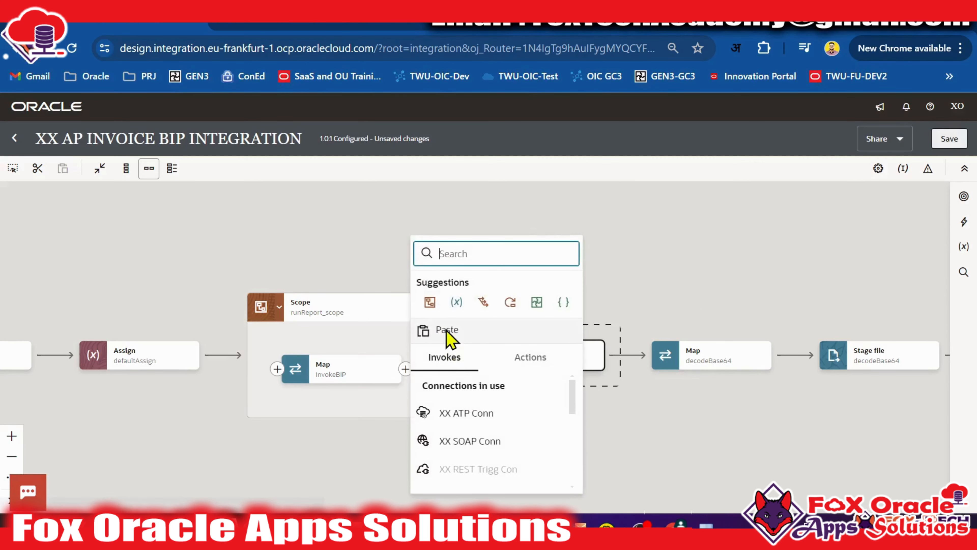
left_click(449, 332)
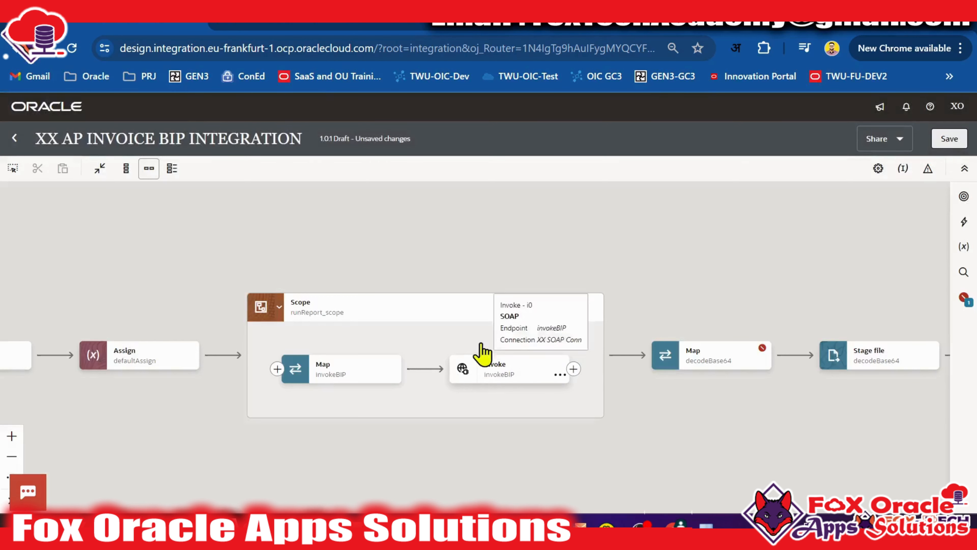
left_click_drag(571, 404, 441, 395)
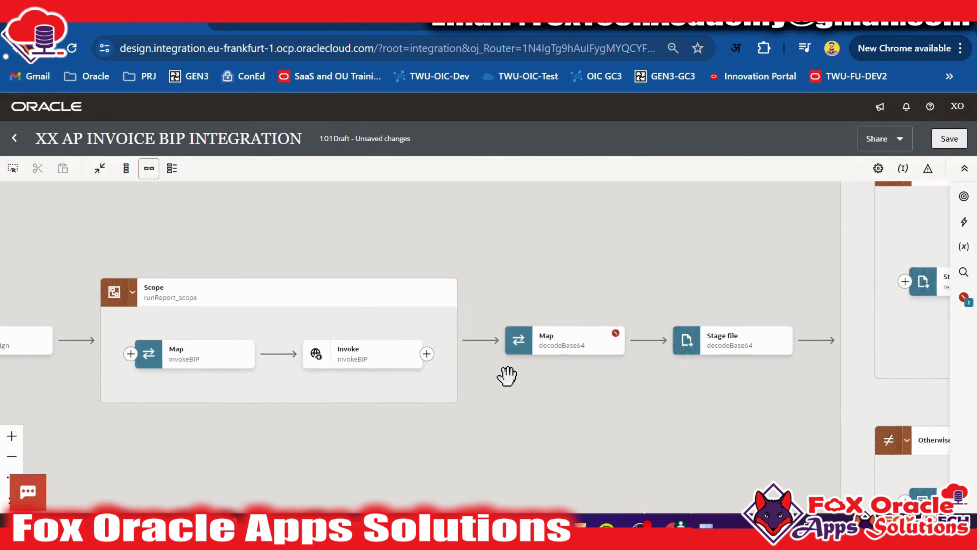
Step: Move the decodeBase64 map into runReport_scope, directly after the invokeBIP invoke
left_click(385, 365)
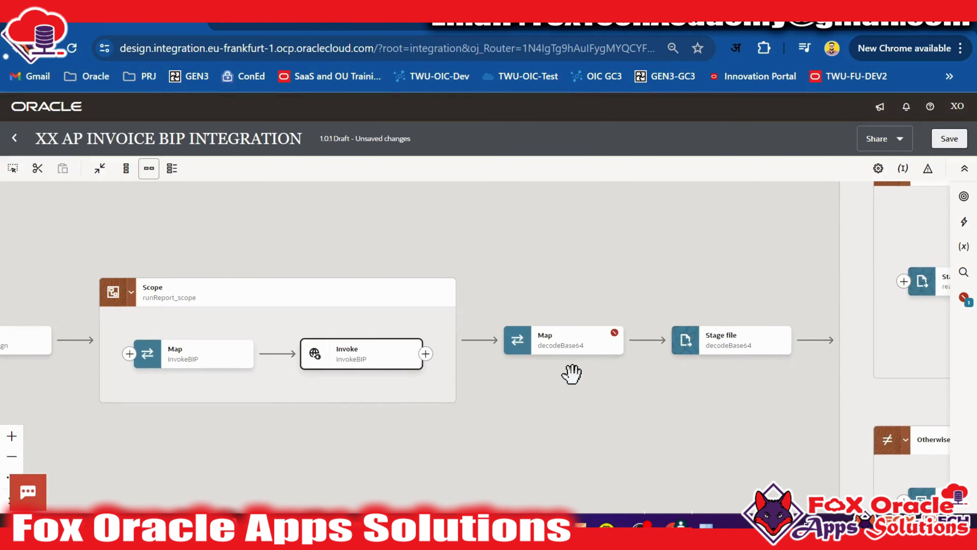
left_click_drag(572, 373, 551, 380)
left_click(596, 352)
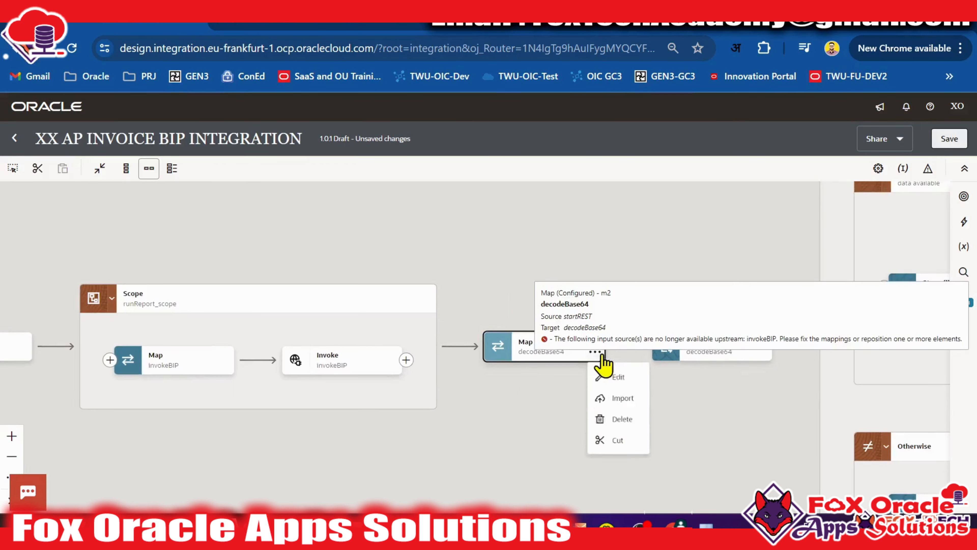
left_click(623, 466)
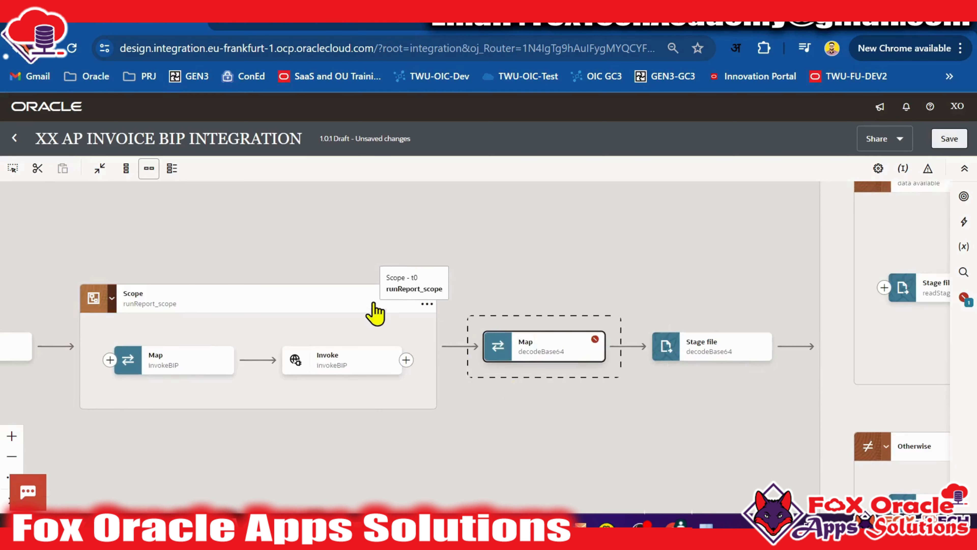
left_click(406, 359)
left_click(474, 325)
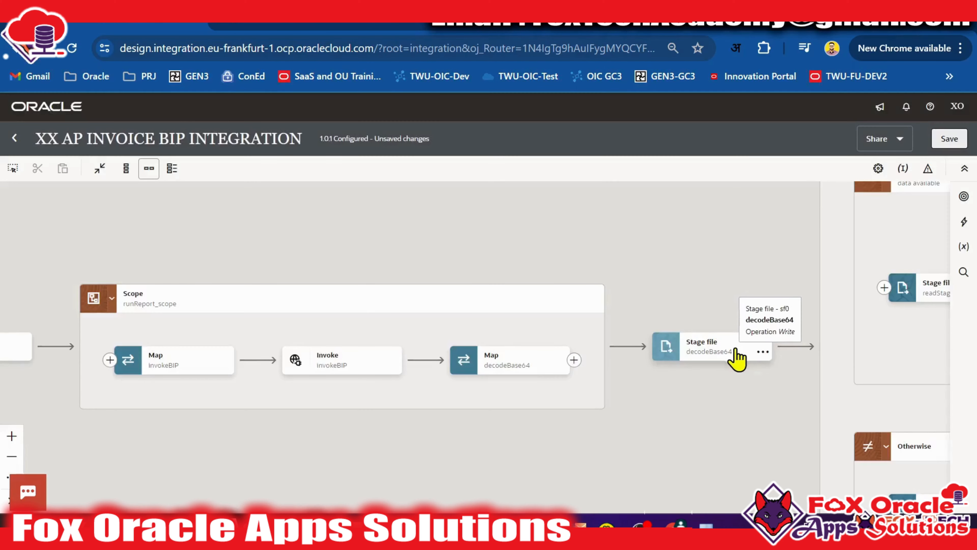
Step: Cut the decodeBase64 stage file action and paste it after the decodeBase64 map in runReport_scope
left_click_drag(743, 385, 642, 386)
left_click(635, 359)
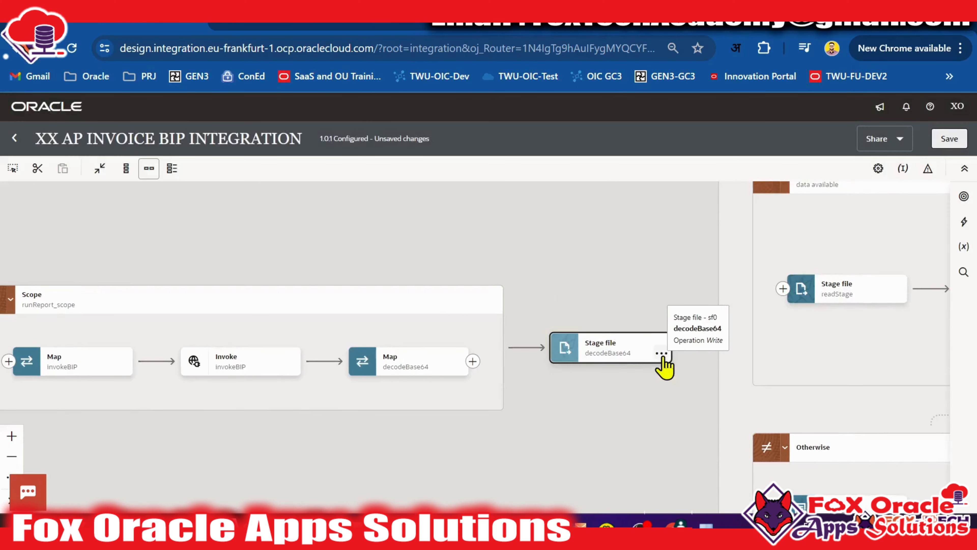
left_click_drag(723, 350, 542, 347)
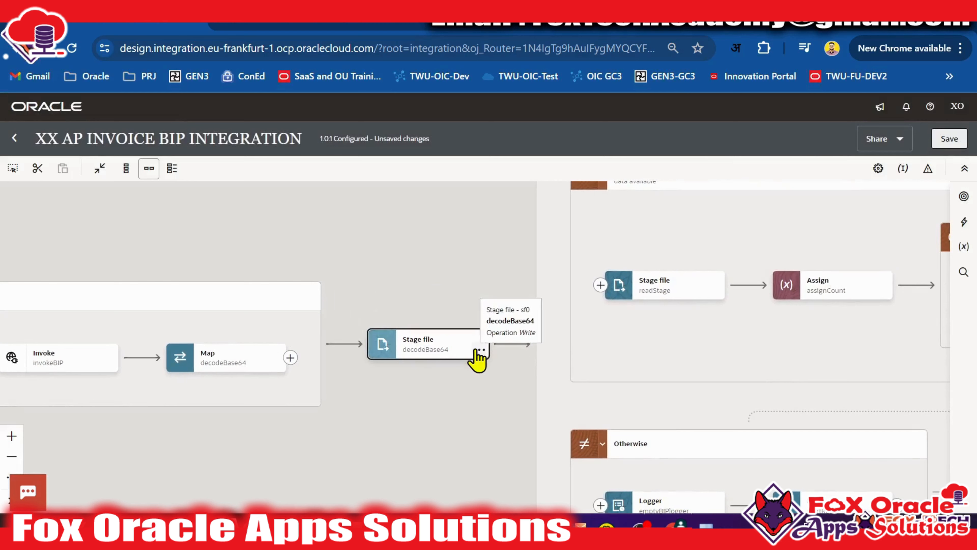
left_click(481, 350)
left_click(517, 432)
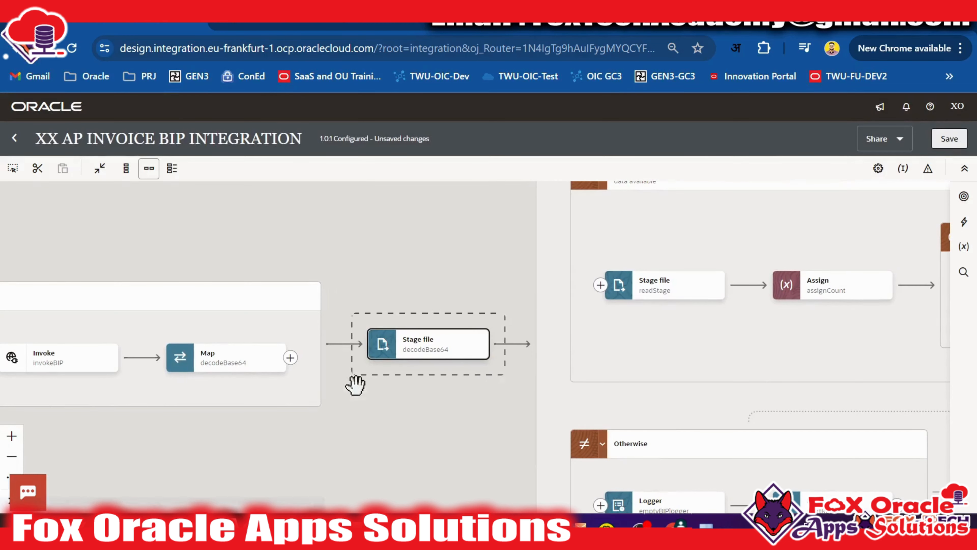
left_click(290, 357)
left_click(340, 319)
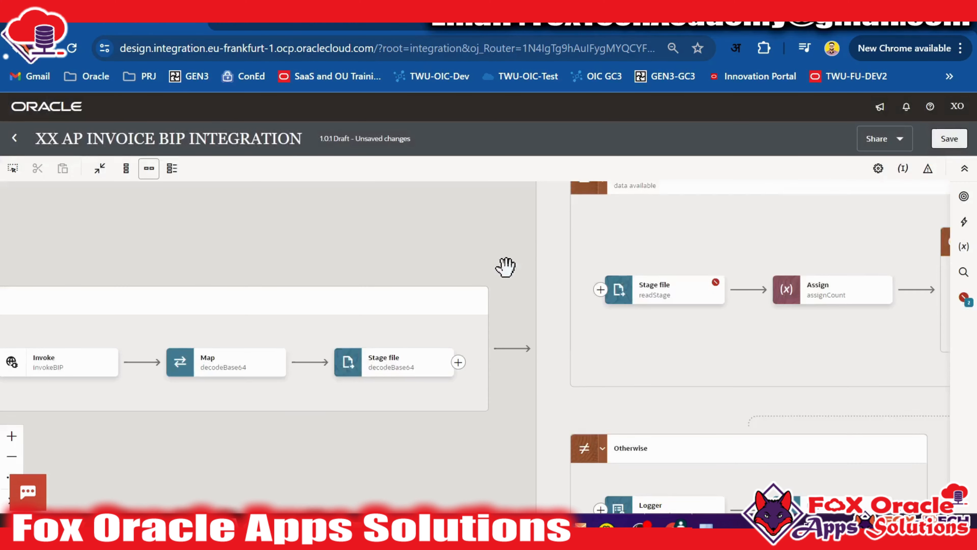
Step: Examine the error on the readStage action in Route 1 and compare it with the decodeBase64 stage file inside the scope
left_click_drag(448, 294, 343, 271)
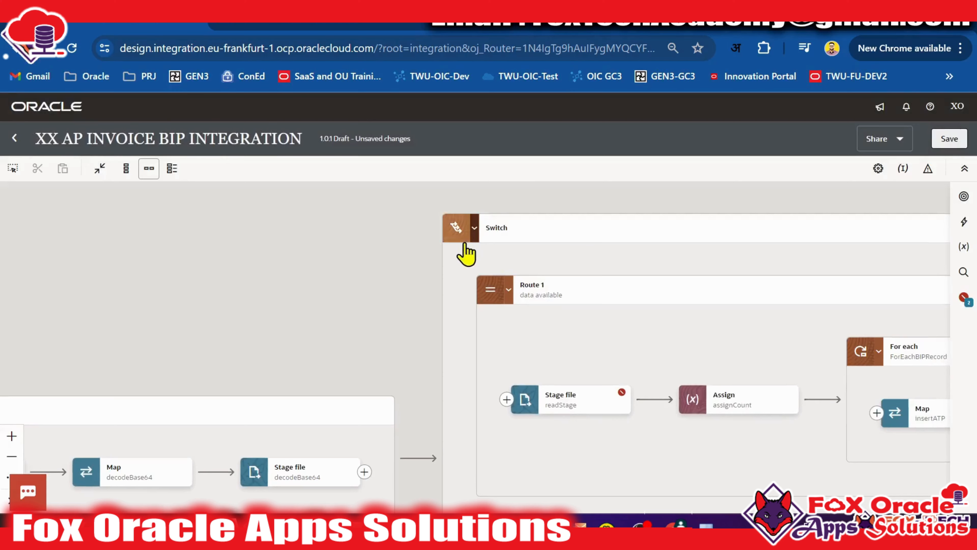
left_click_drag(466, 284, 332, 268)
left_click_drag(241, 327, 255, 272)
left_click(176, 416)
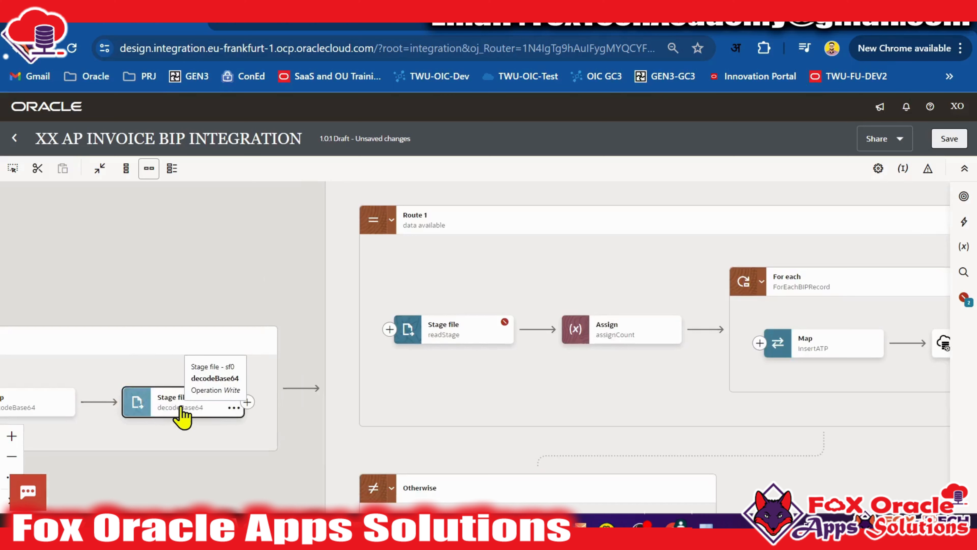
left_click_drag(378, 295, 351, 304)
mouse_move(444, 348)
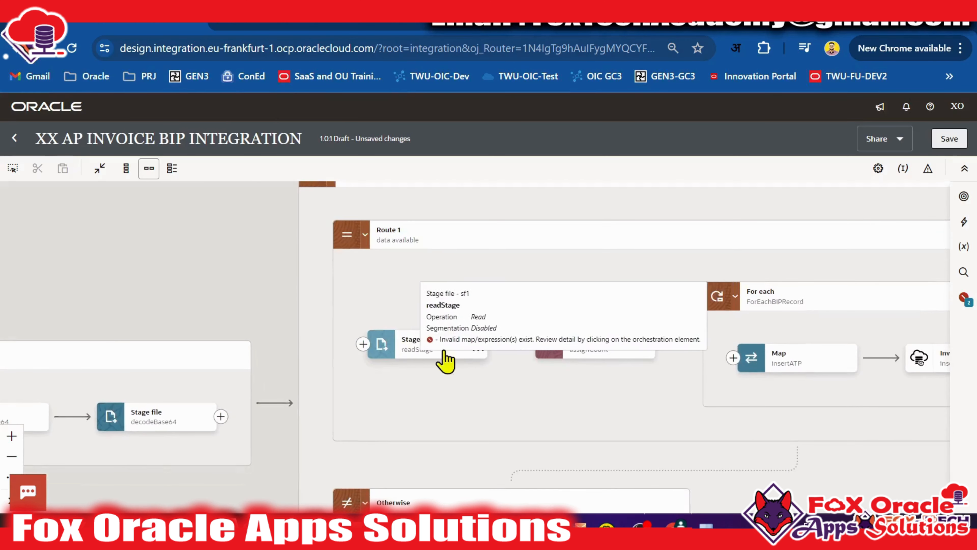
left_click_drag(349, 390, 512, 388)
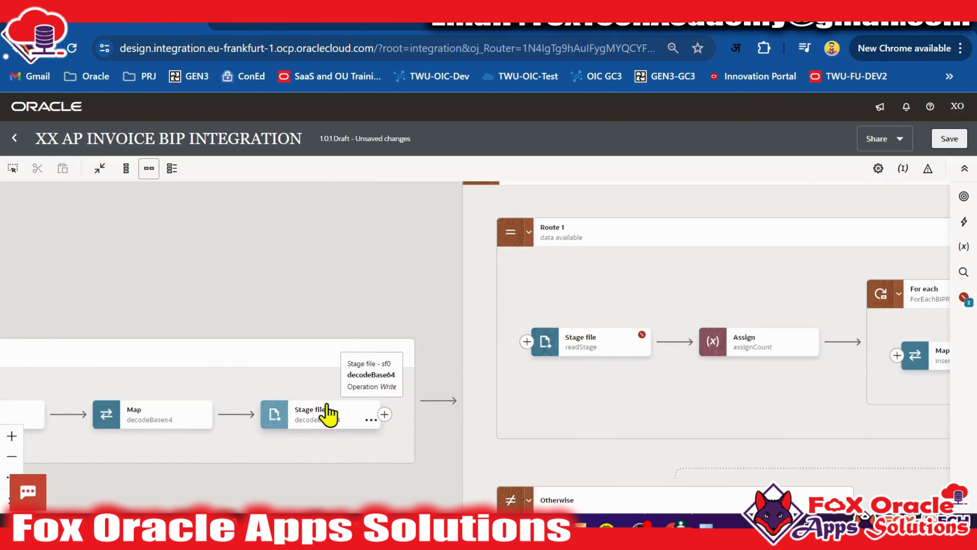
left_click(314, 415)
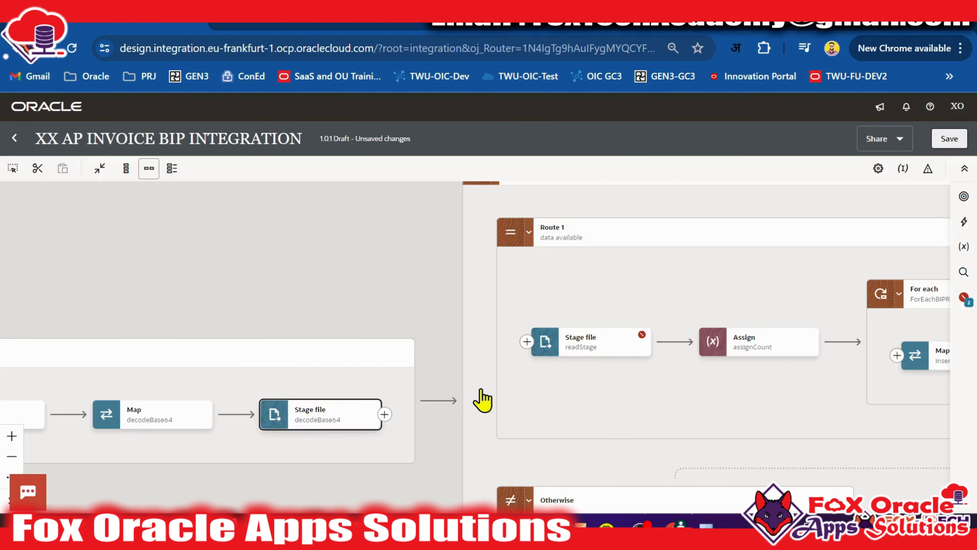
left_click_drag(336, 361, 615, 343)
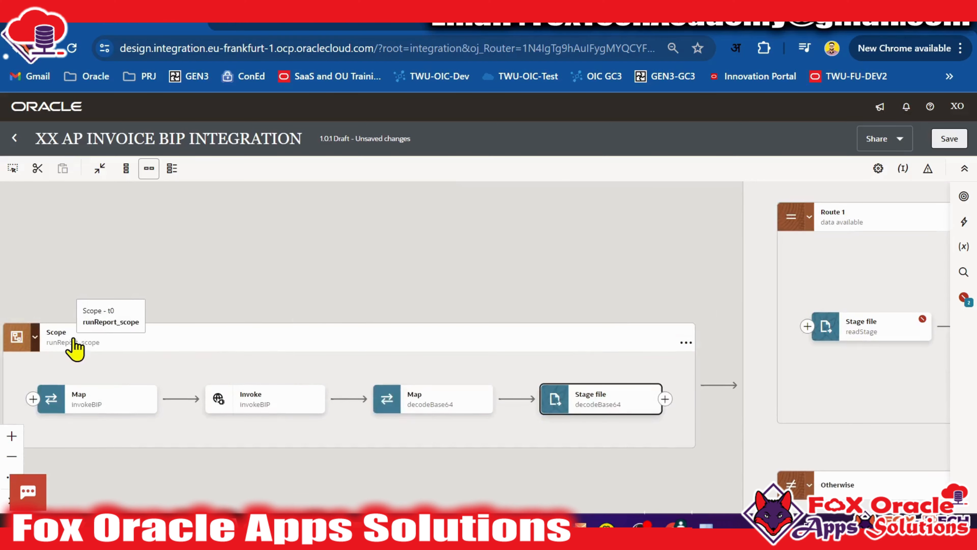
left_click_drag(619, 423, 456, 403)
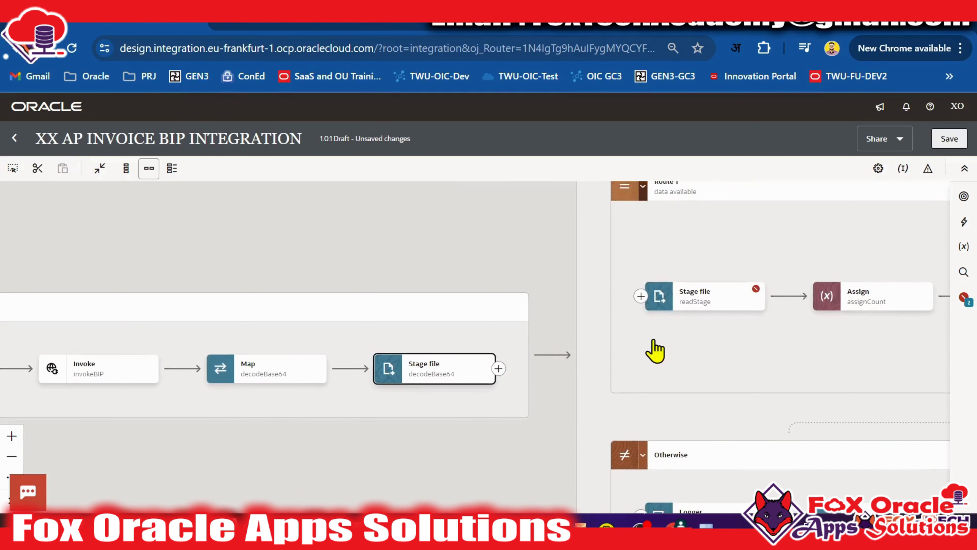
Step: Collapse the Switch block that follows runReport_scope on the canvas
left_click_drag(687, 319, 464, 393)
left_click_drag(486, 224, 499, 292)
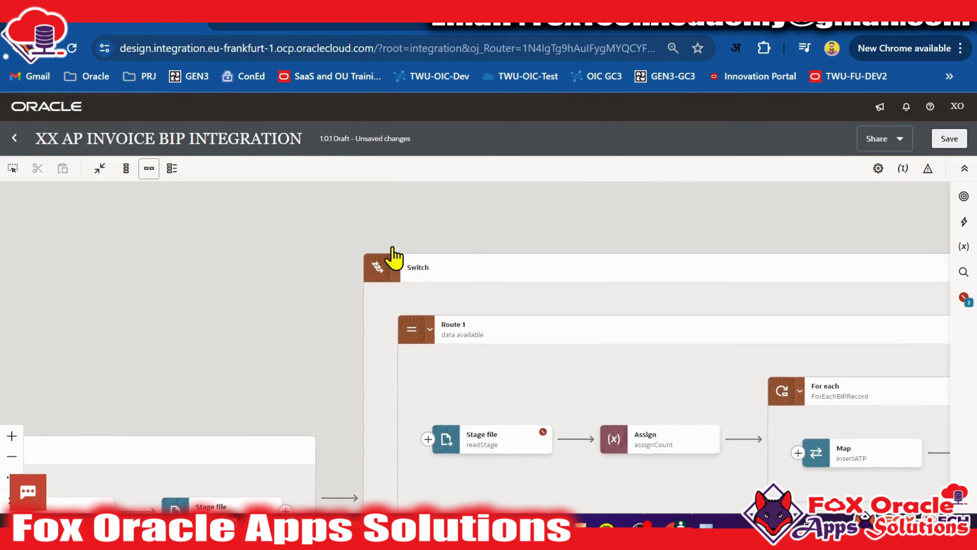
left_click(396, 270)
scroll(493, 267, "left", 10)
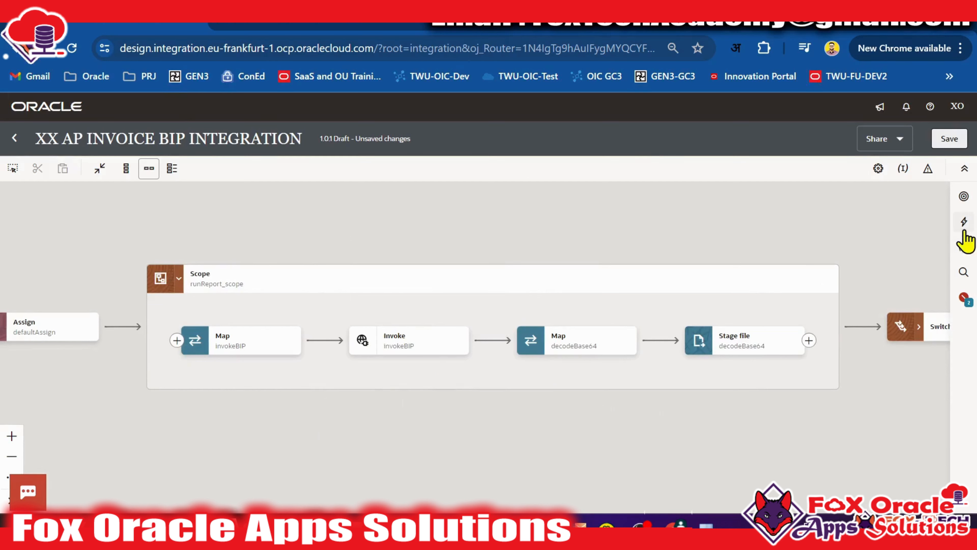
Step: Add a While action at the start of runReport_scope, before the invokeBIP map, and name it retryBIPloop
left_click(964, 222)
scroll(808, 362, "down", 3)
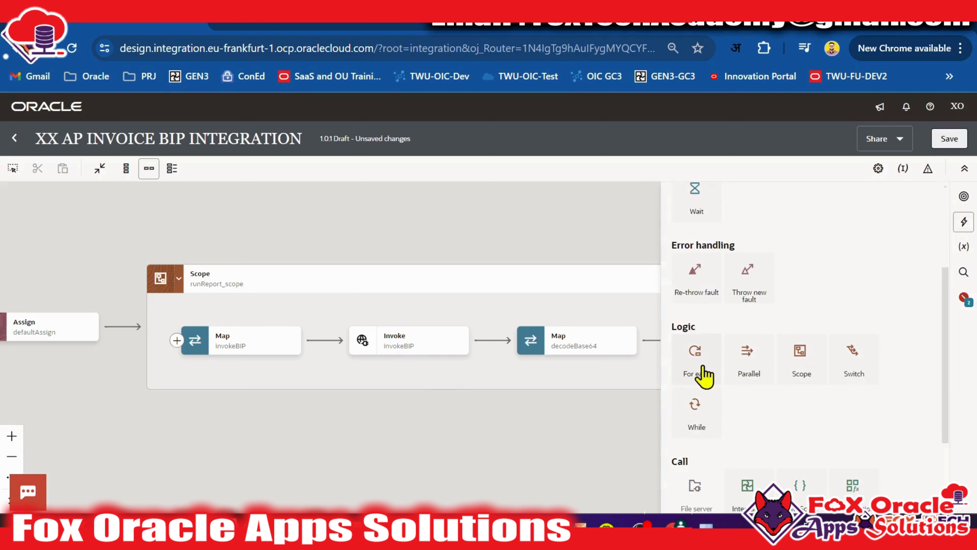
left_click_drag(695, 419, 204, 372)
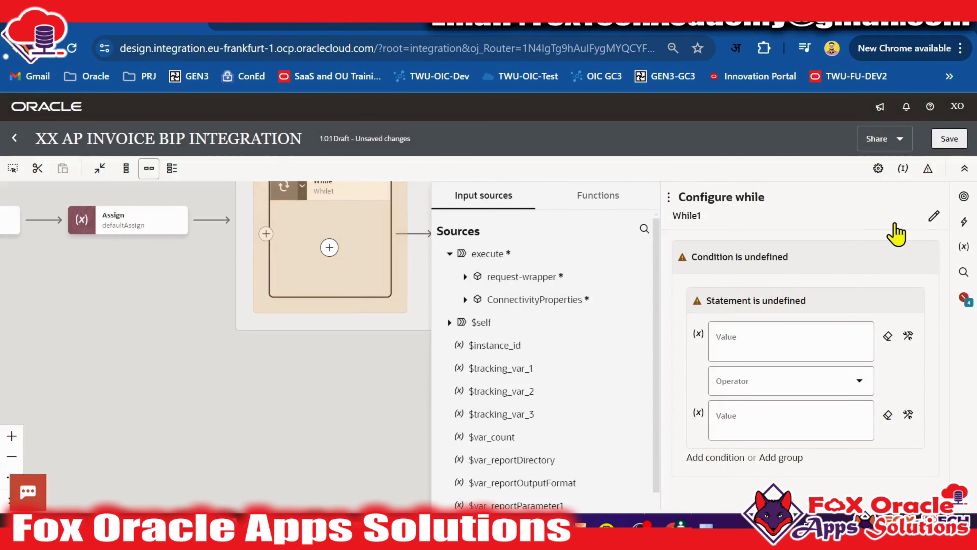
left_click(934, 216)
double_click(756, 231)
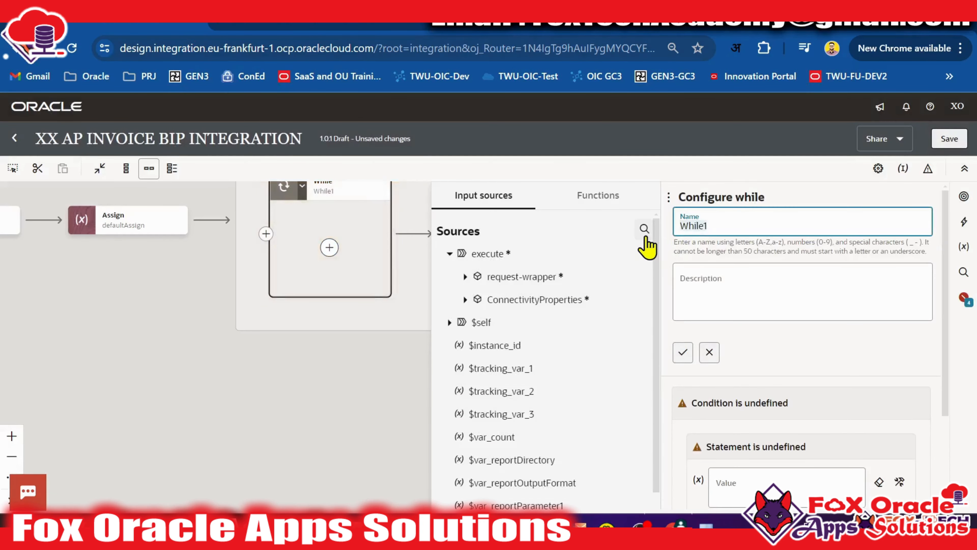
type("retryBIPloop")
left_click(684, 353)
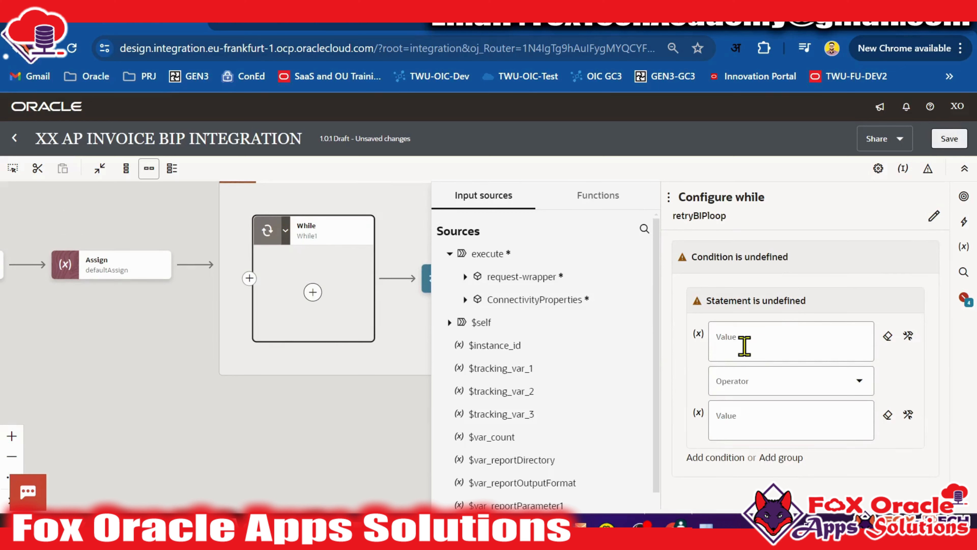
Step: Set the retryBIPloop condition to var_totalRetry <= var_retryCount
scroll(534, 367, "down", 1)
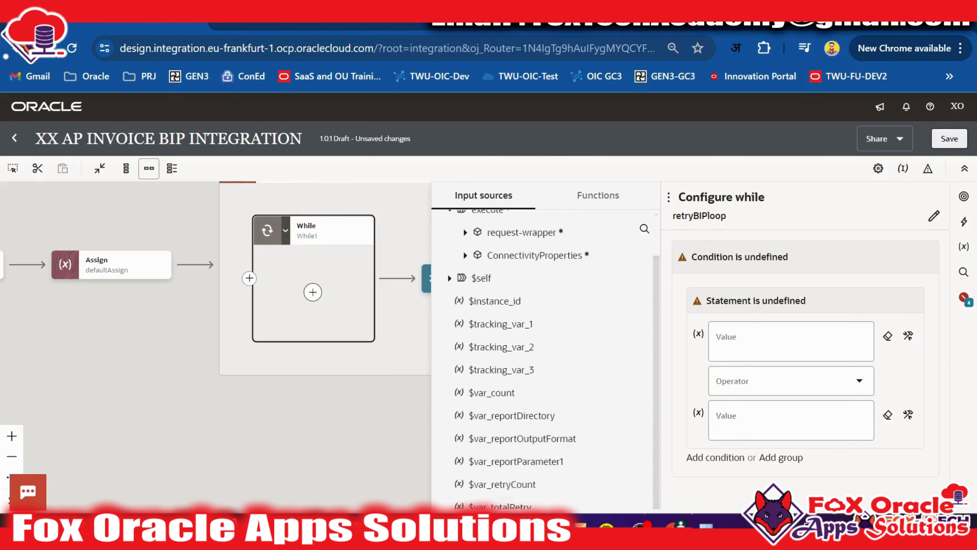
left_click_drag(525, 501, 770, 352)
left_click(779, 380)
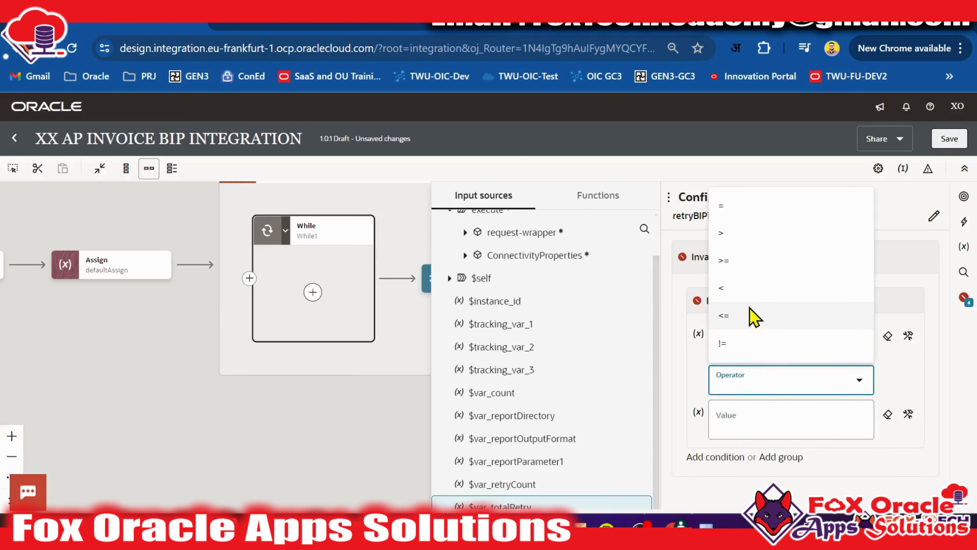
left_click(742, 316)
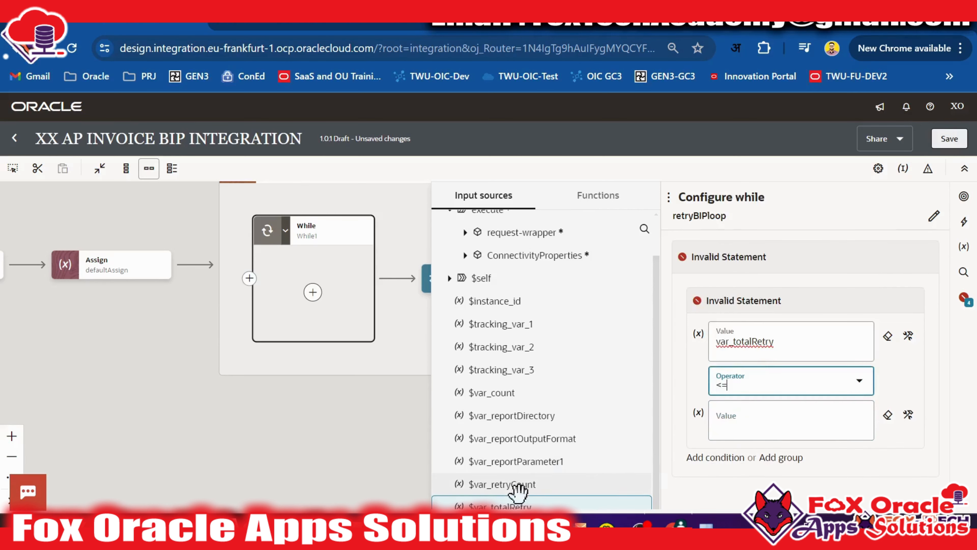
left_click_drag(518, 486, 795, 455)
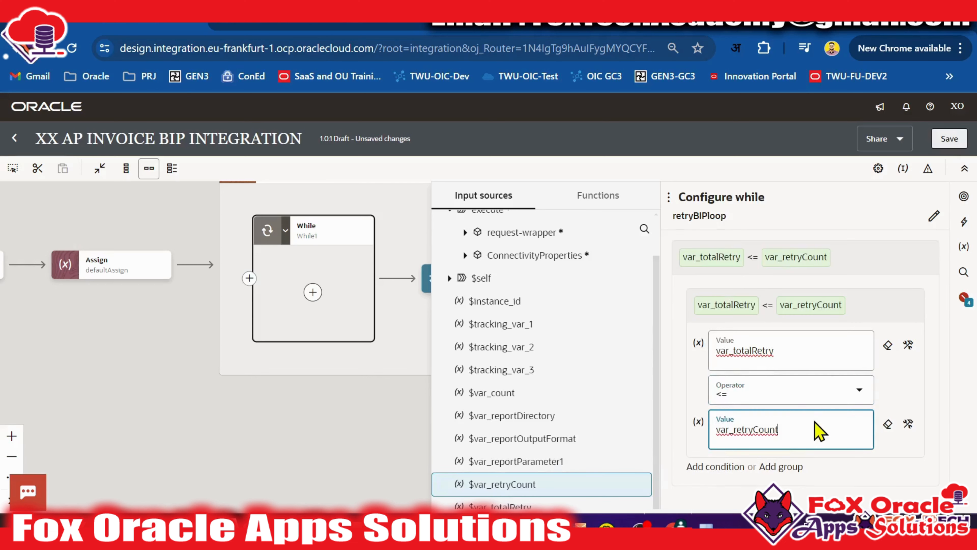
left_click(861, 312)
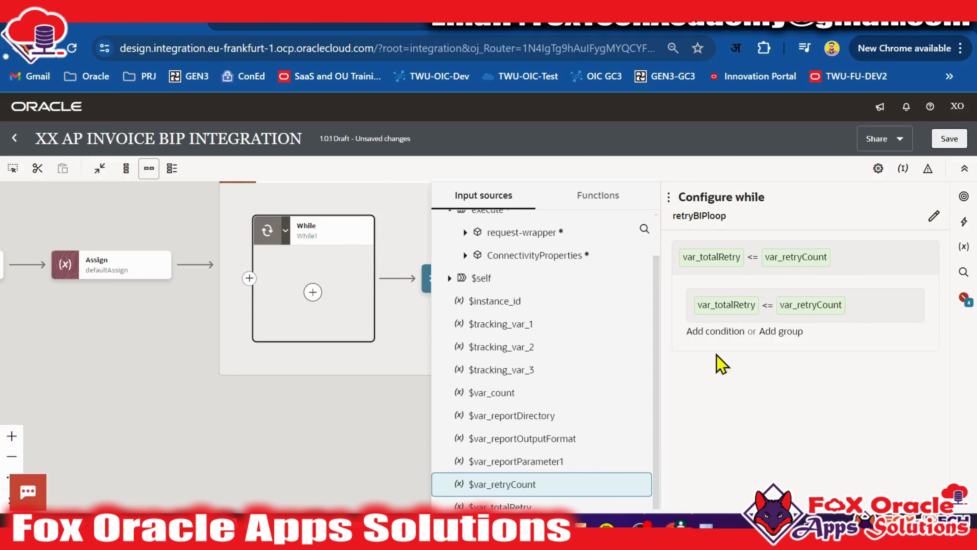
left_click(399, 324)
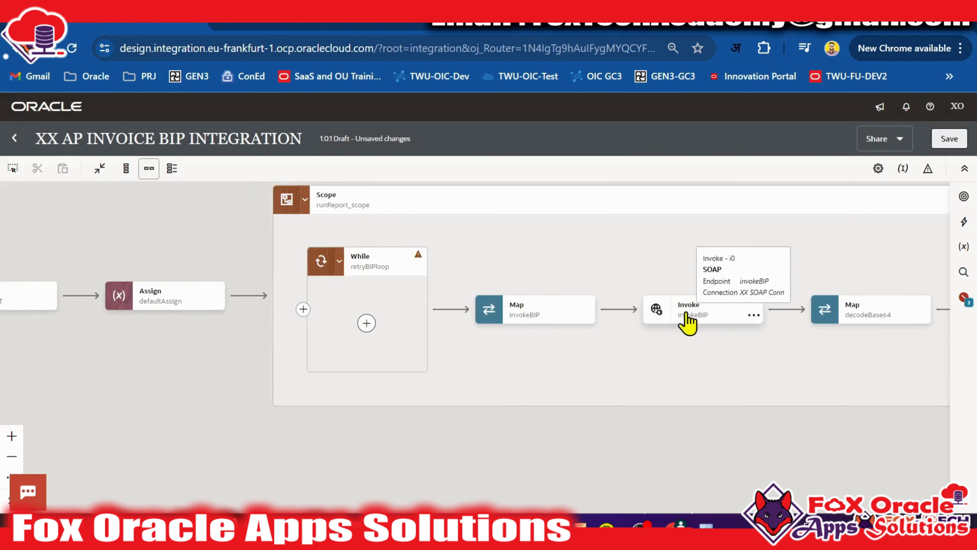
Step: Cut the invokeBIP map and paste it inside the retryBIPloop While loop
left_click(585, 315)
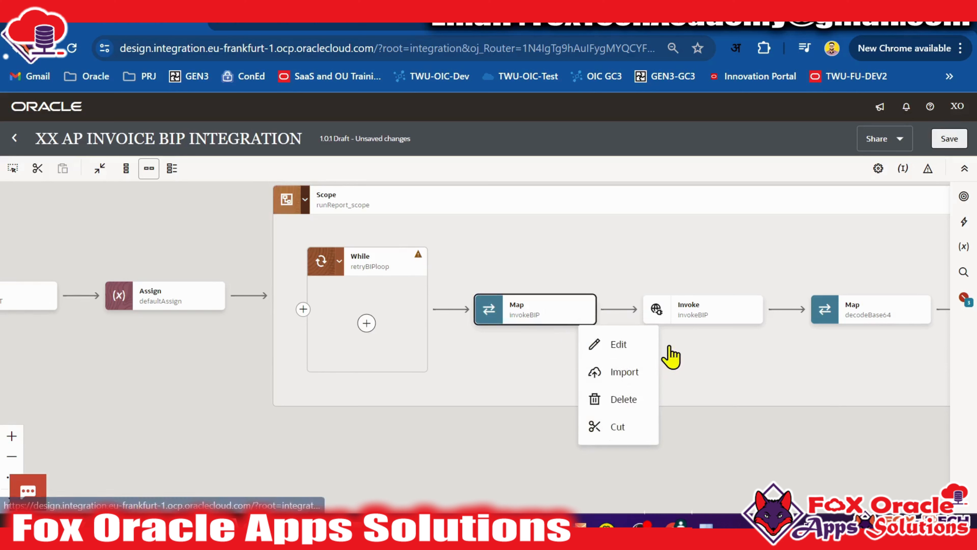
left_click(616, 428)
left_click(366, 323)
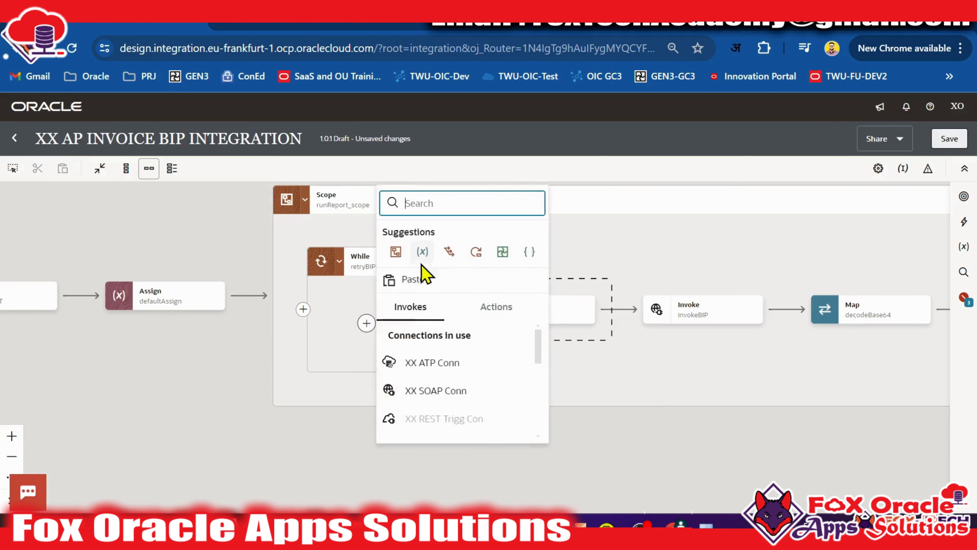
left_click(413, 279)
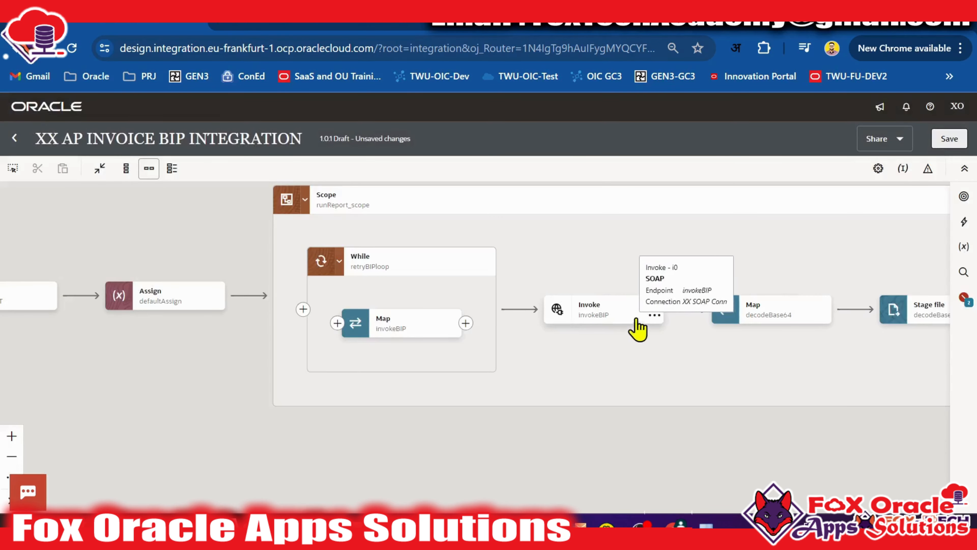
Step: Cut the invokeBIP invoke and paste it directly after the invokeBIP map inside retryBIPloop
left_click(649, 318)
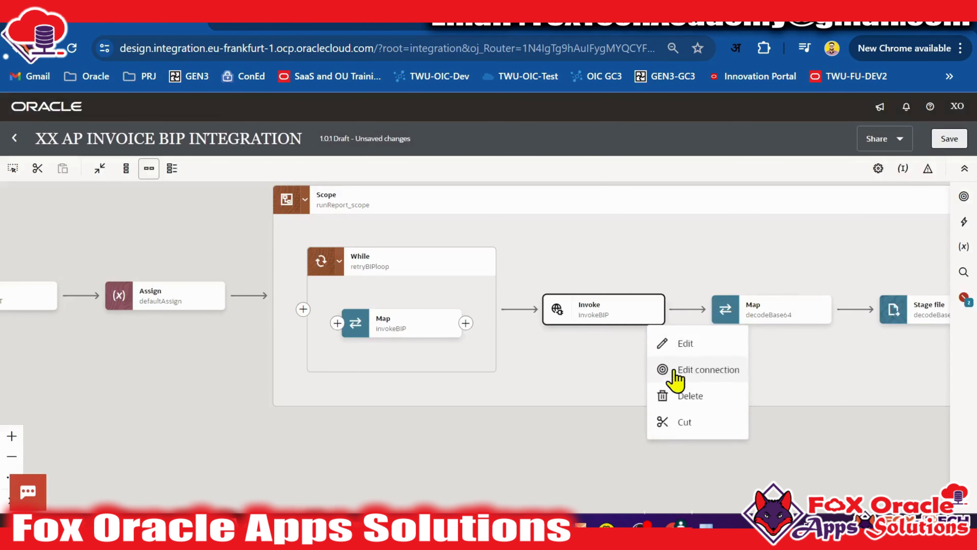
left_click(678, 422)
left_click(465, 323)
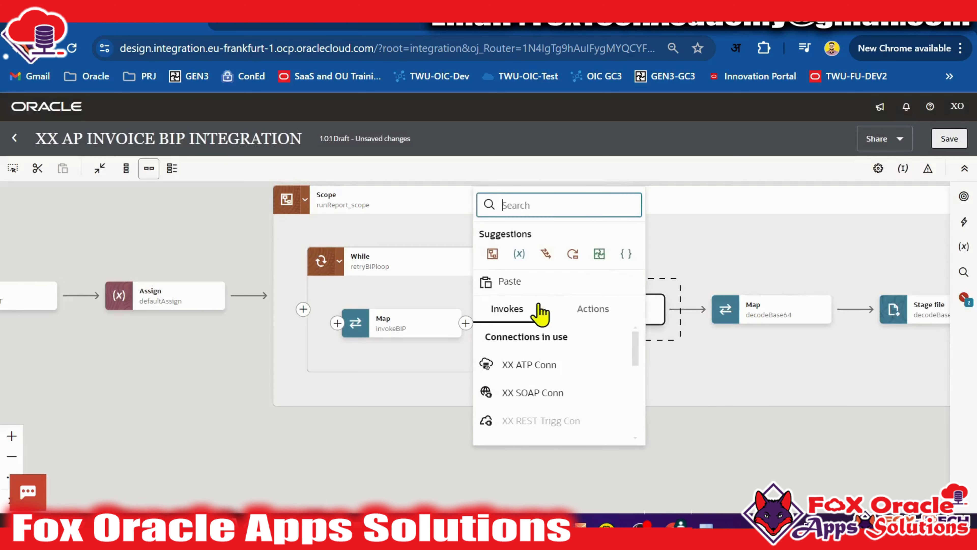
left_click(510, 283)
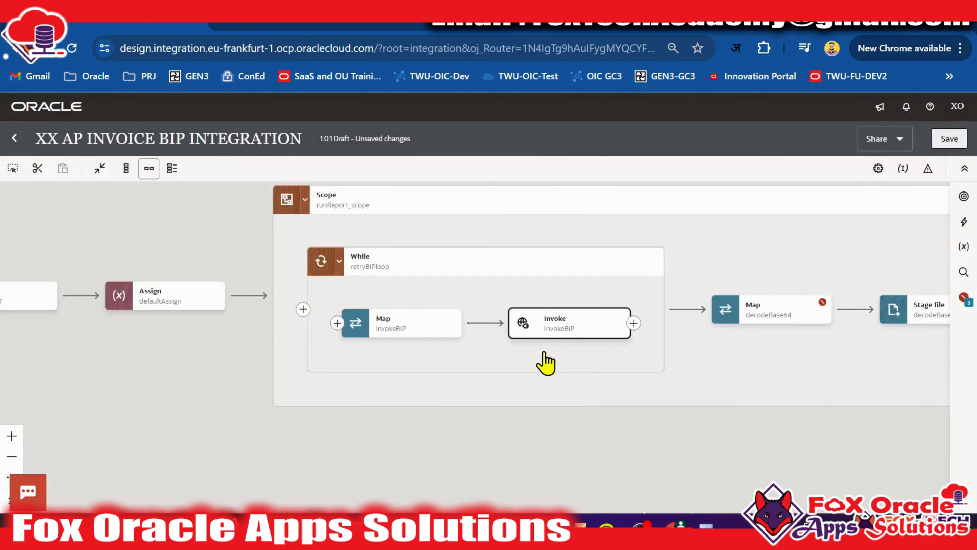
Step: Add an Assign action after the invokeBIP invoke inside retryBIPloop and name it updateRetrySuccess
left_click_drag(543, 353, 521, 385)
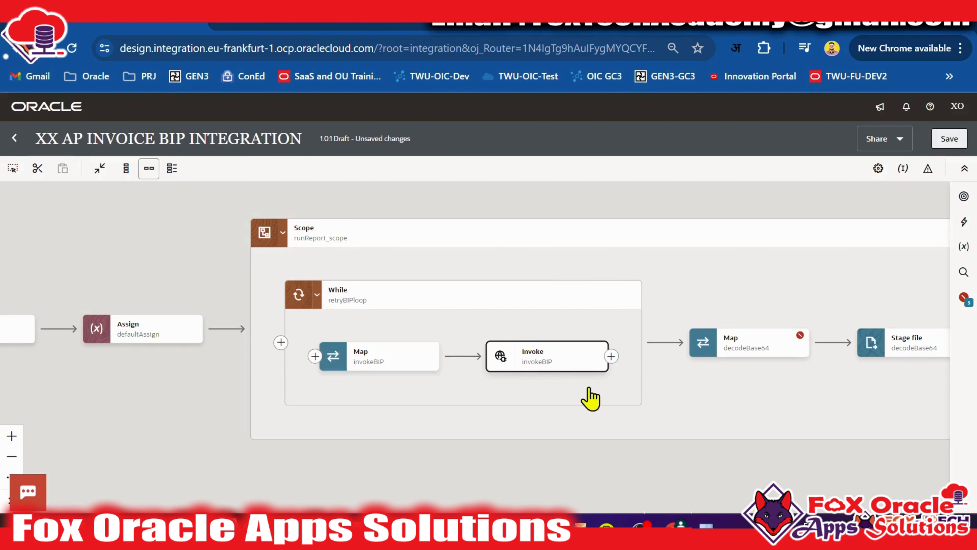
left_click_drag(622, 372, 570, 342)
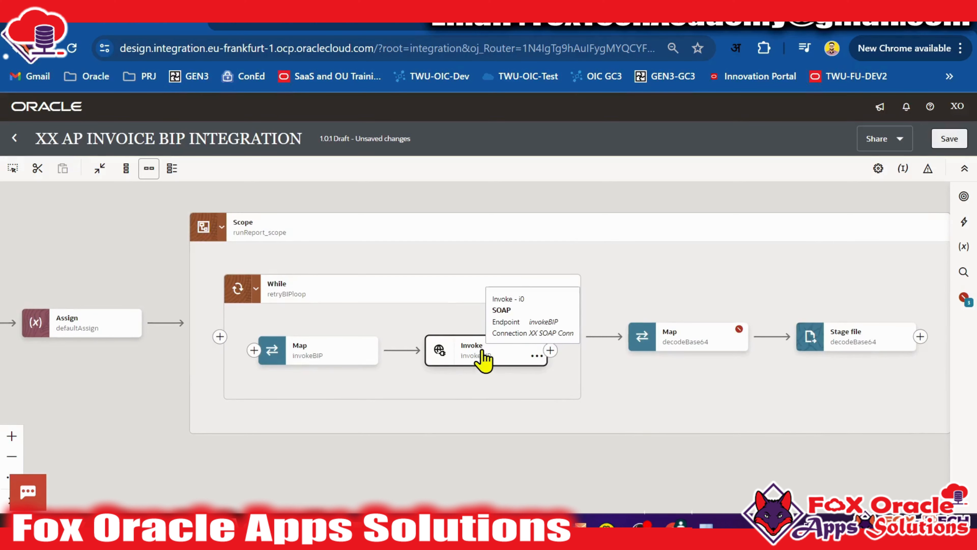
left_click(964, 225)
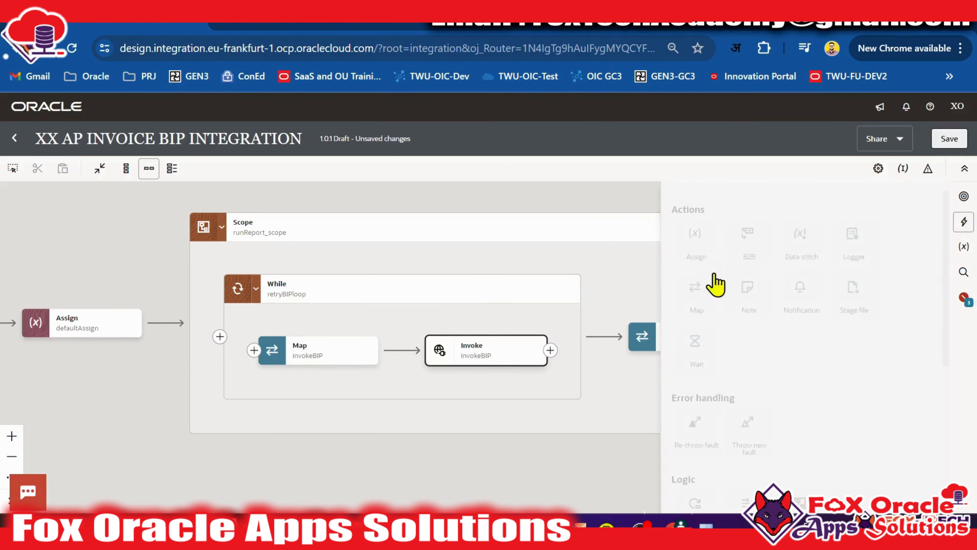
left_click_drag(715, 250, 551, 350)
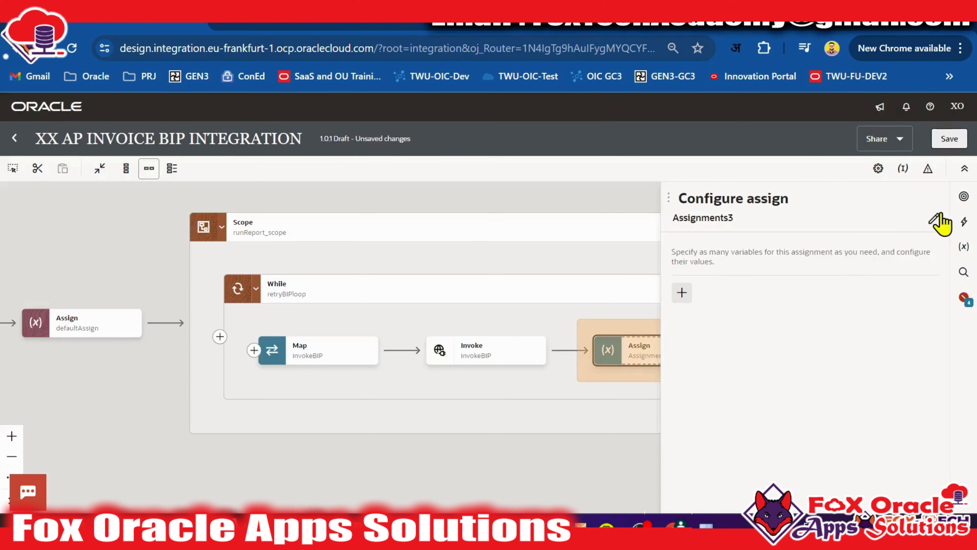
left_click(939, 222)
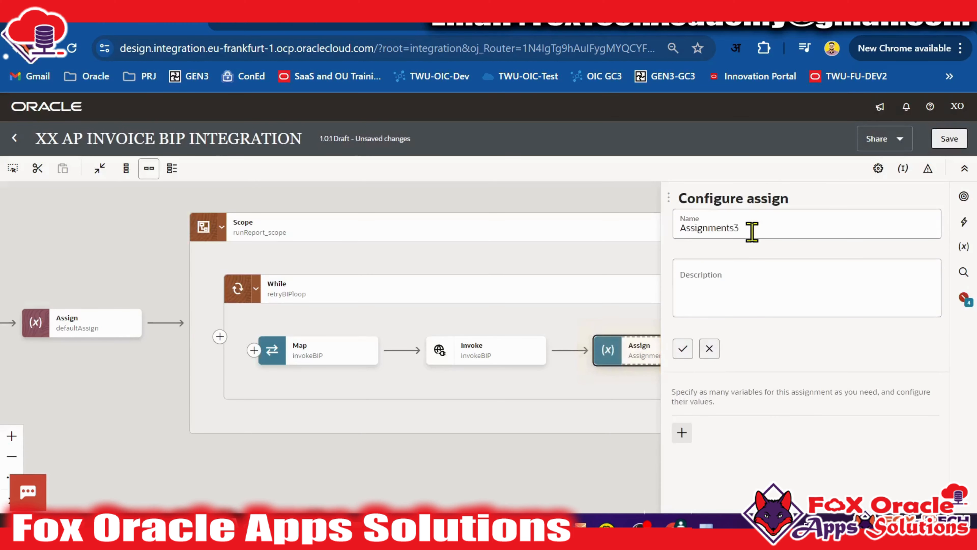
type("updateRetrySuccess")
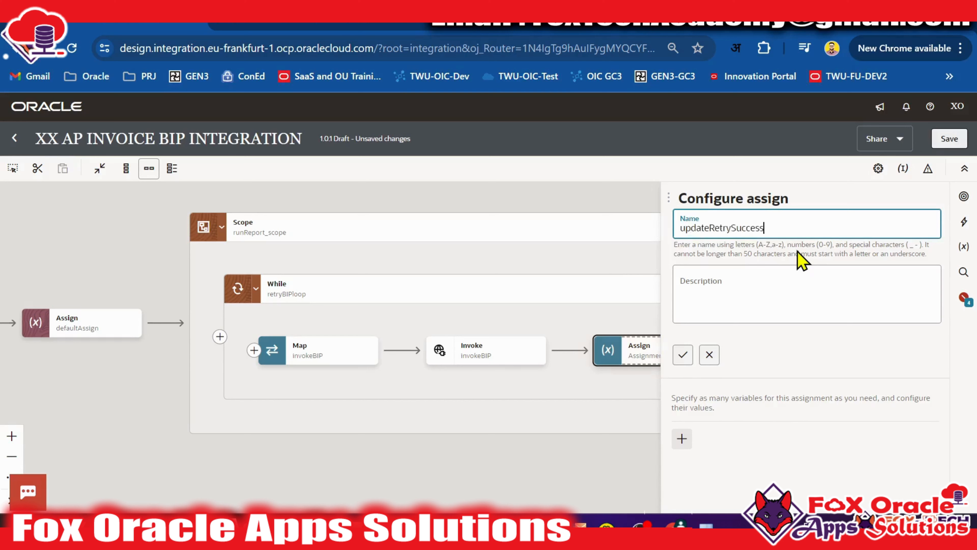
left_click(682, 356)
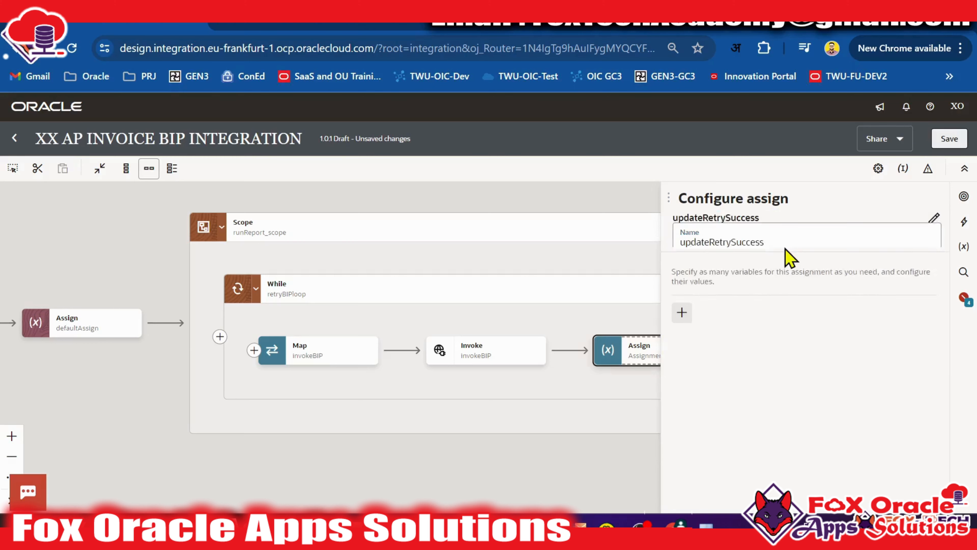
Step: Add a variable assignment to the updateRetrySuccess action
left_click(682, 293)
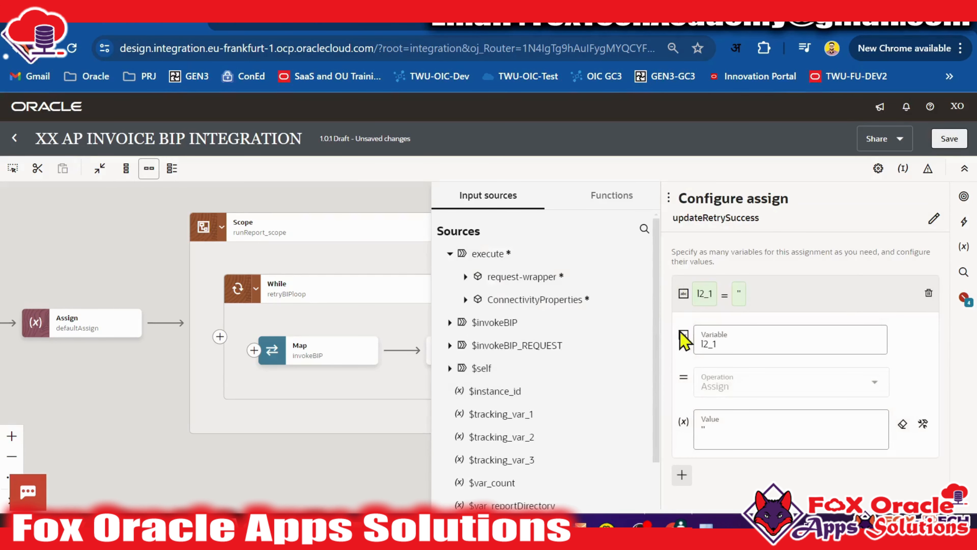
Step: Set the assigned variable in updateRetrySuccess to var_totalRetry
left_click(752, 345)
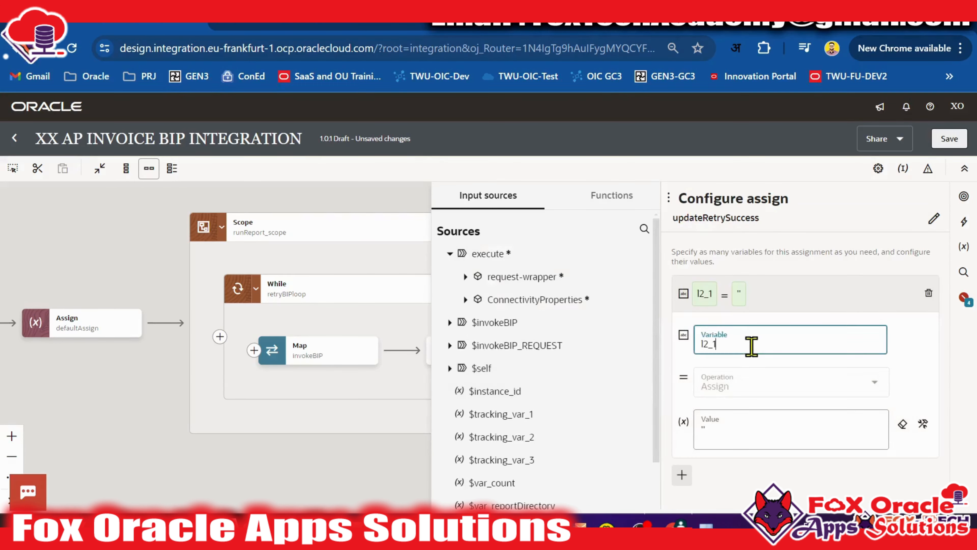
left_click(730, 343)
scroll(775, 426, "down", 3)
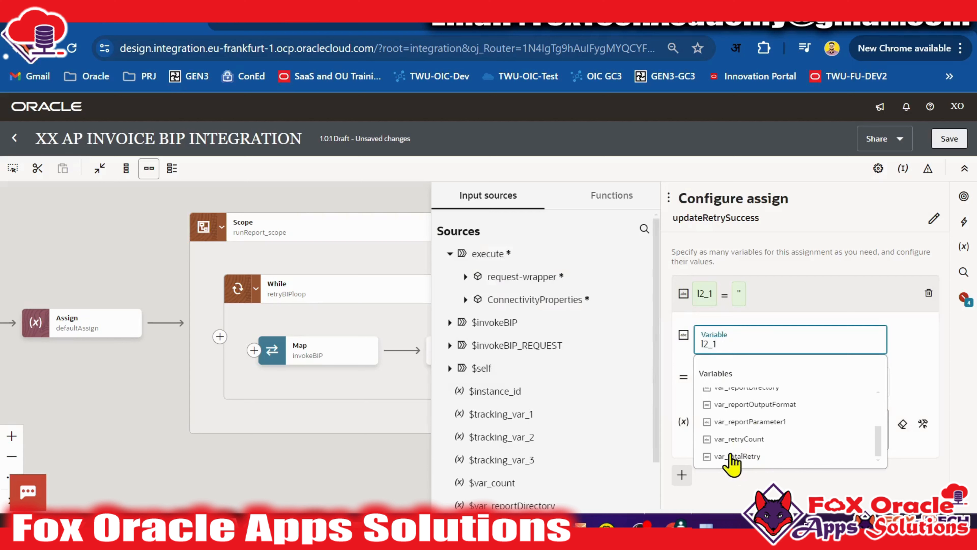
left_click(745, 457)
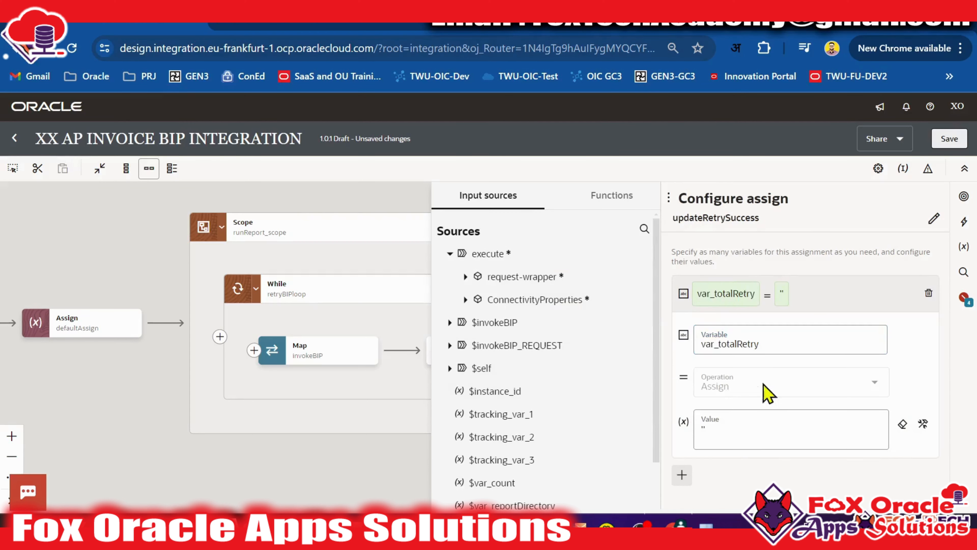
Step: Replace the value assigned to var_totalRetry with the expression number($var_retryCount)+1 and apply it
left_click(823, 427)
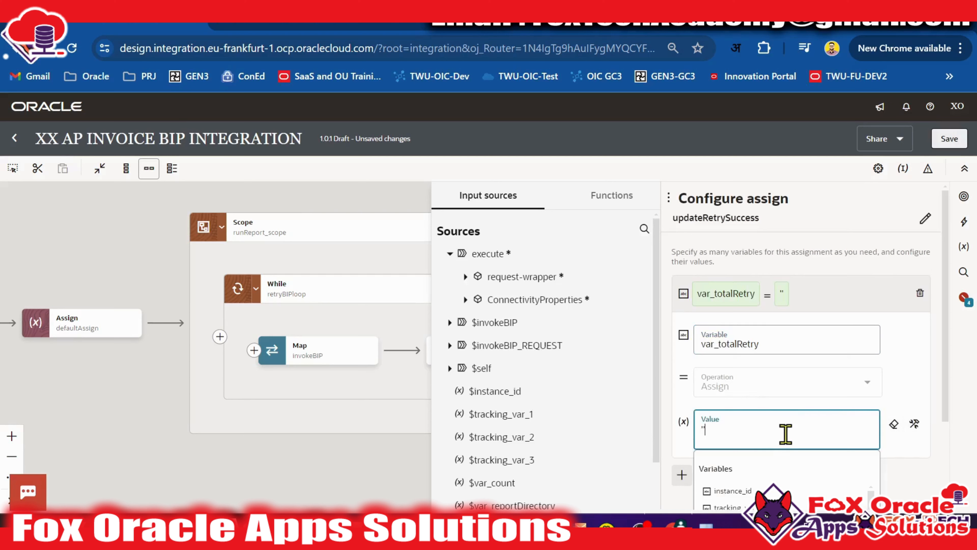
left_click(914, 426)
left_click_drag(790, 436, 659, 434)
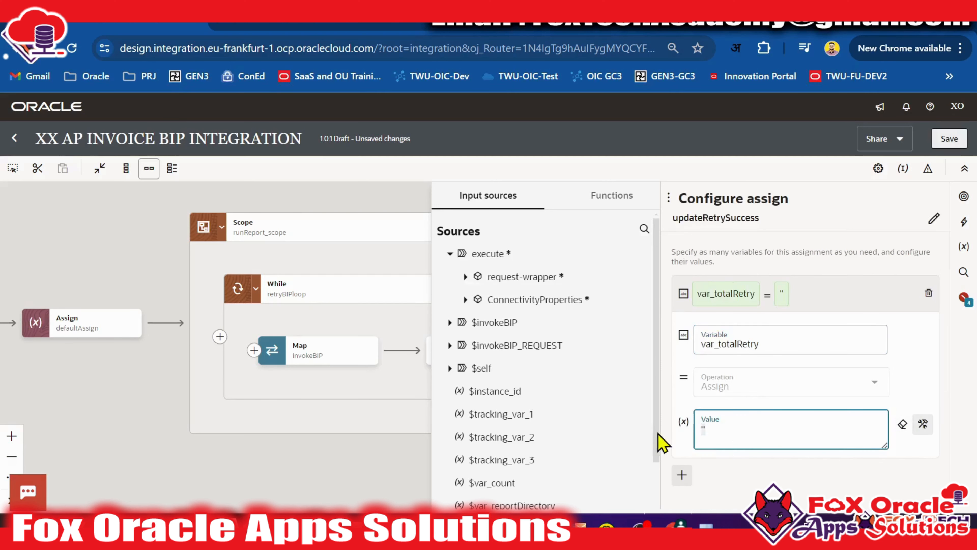
key("BackSpace")
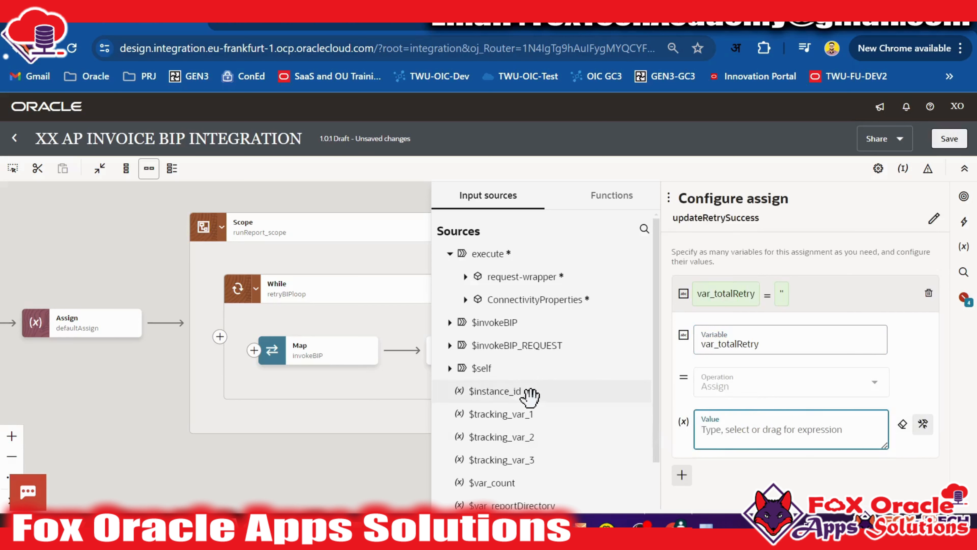
scroll(533, 400, "down", 2)
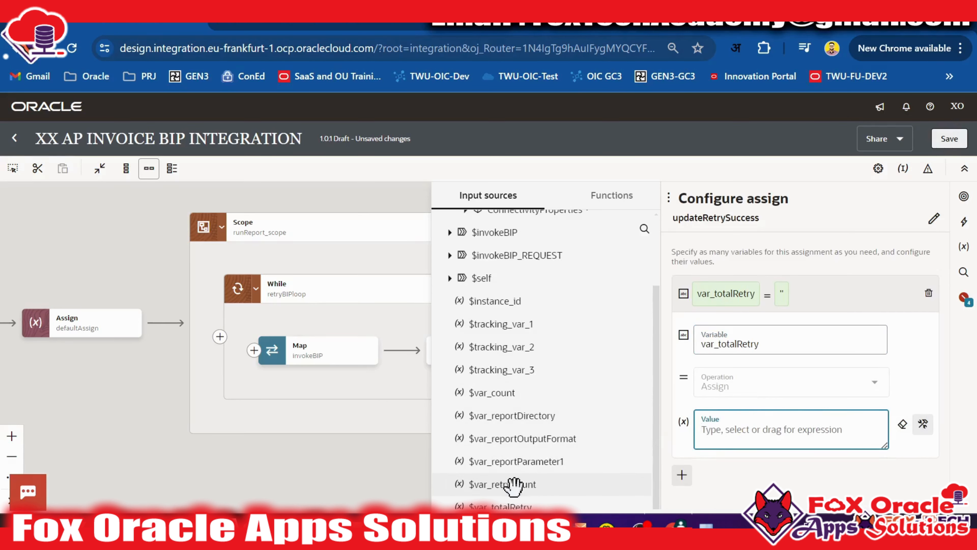
left_click_drag(515, 486, 803, 429)
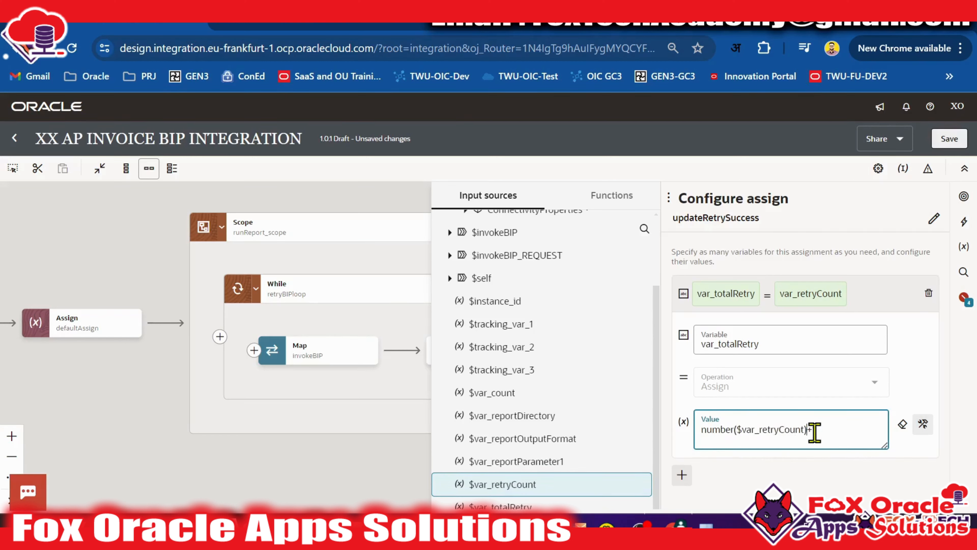
left_click(923, 423)
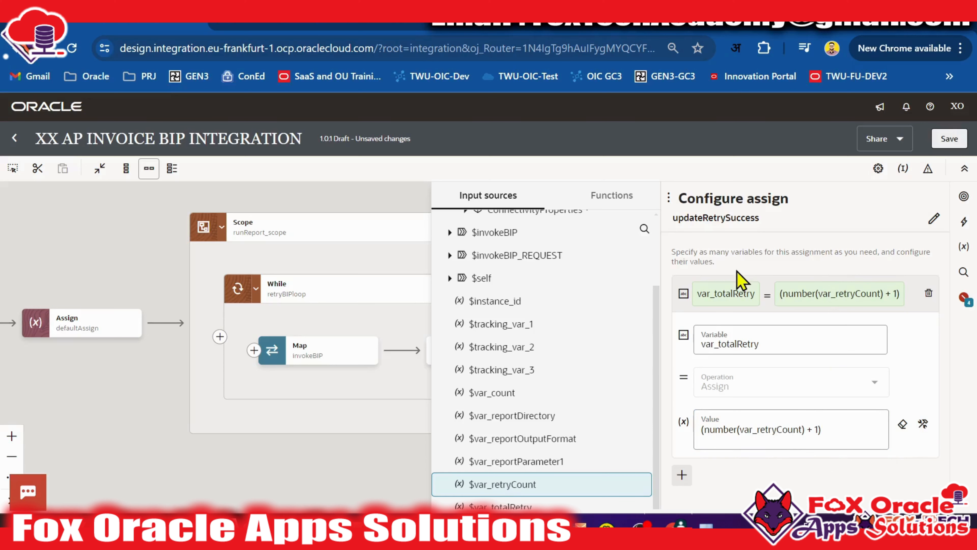
left_click(840, 295)
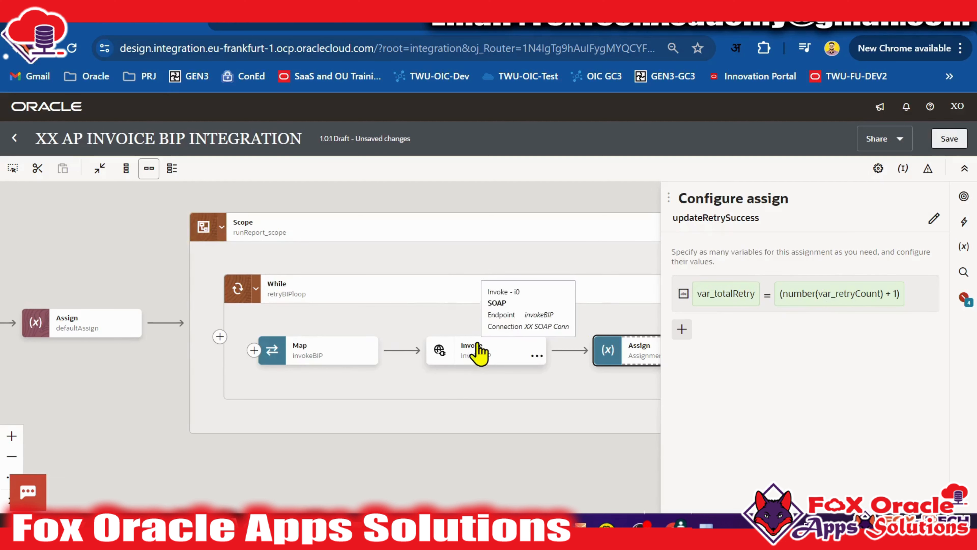
left_click_drag(544, 316, 428, 318)
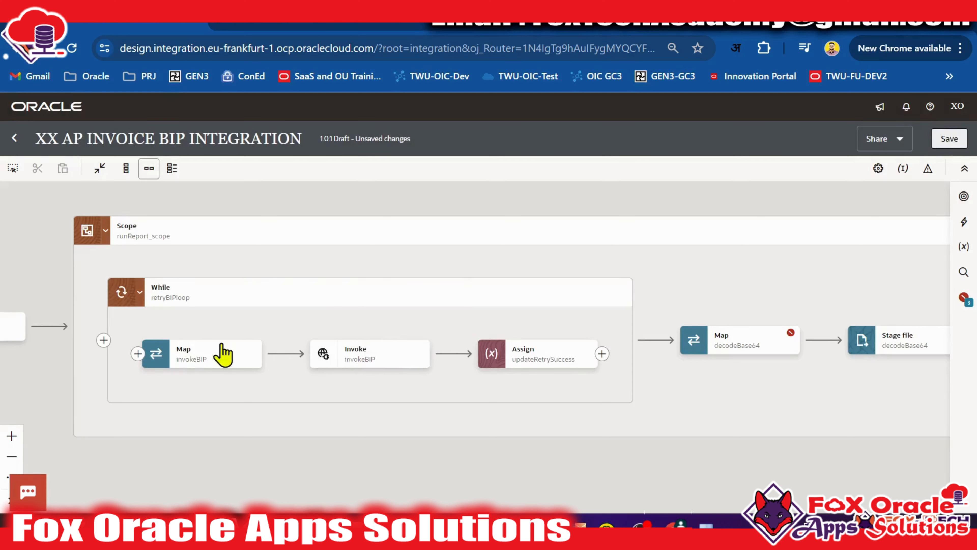
left_click(358, 356)
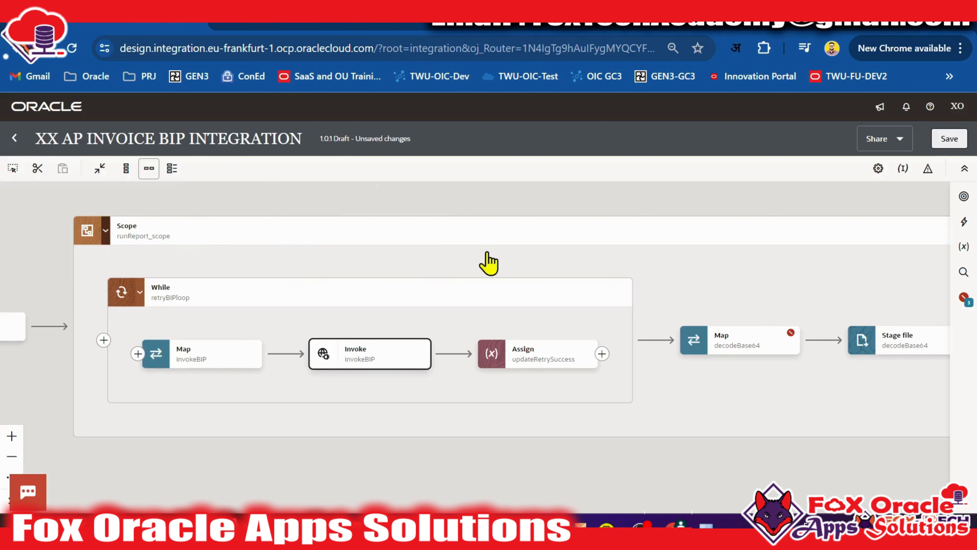
mouse_move(487, 253)
left_mouse_down()
mouse_move(584, 274)
mouse_move(563, 290)
mouse_move(488, 265)
left_mouse_up()
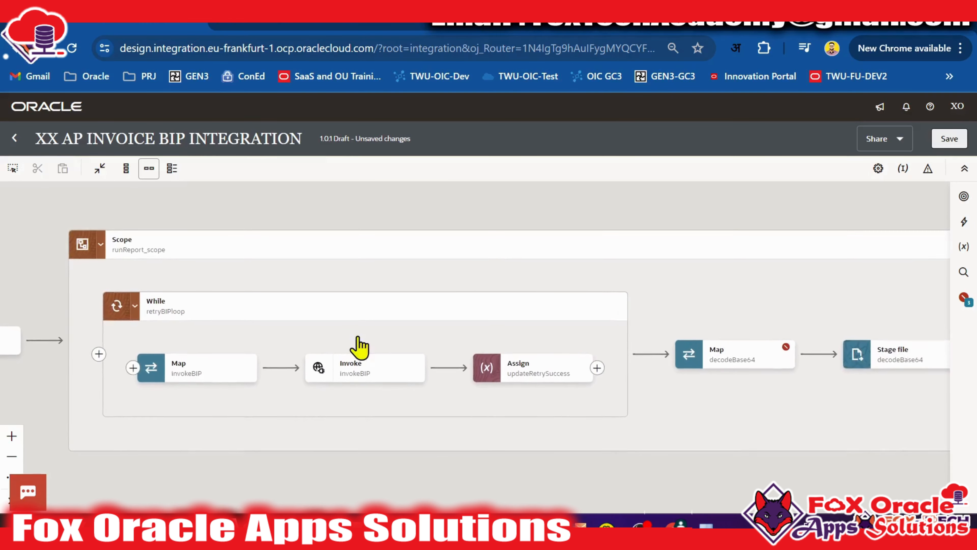
left_click_drag(269, 383, 285, 400)
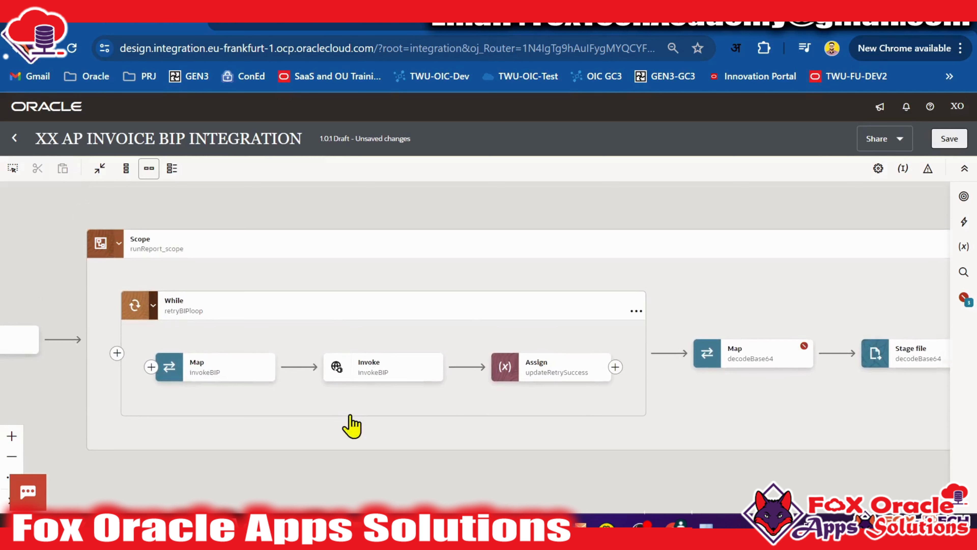
left_click(367, 372)
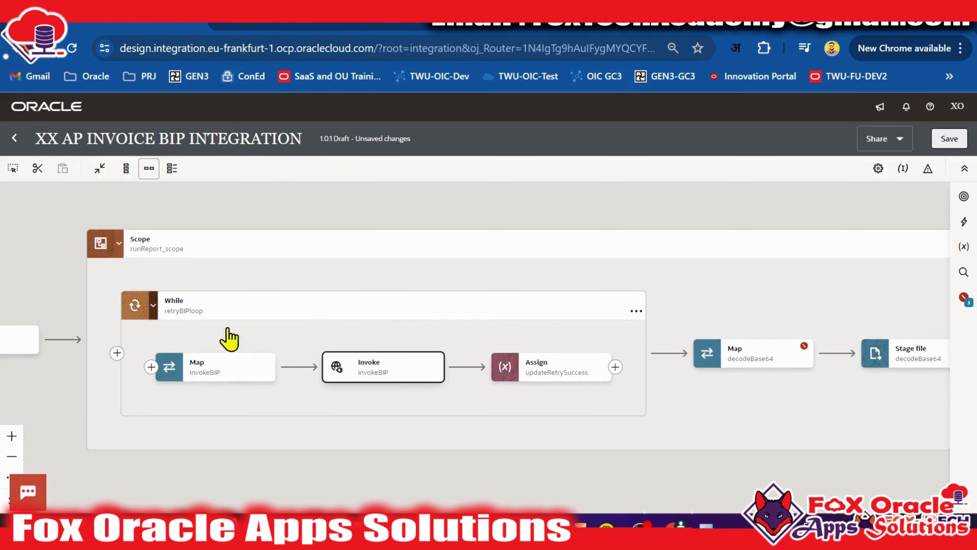
left_click(216, 346)
left_click(175, 368)
left_click(365, 376)
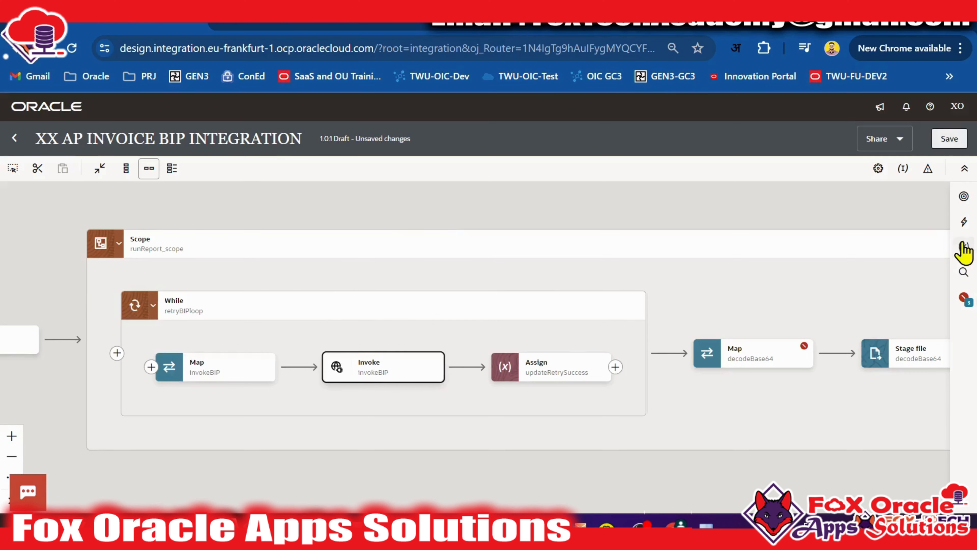
Step: Add a scope before the invokeBIP map inside the retryBIPloop while loop and name it invokeBIP_scope
left_click(963, 223)
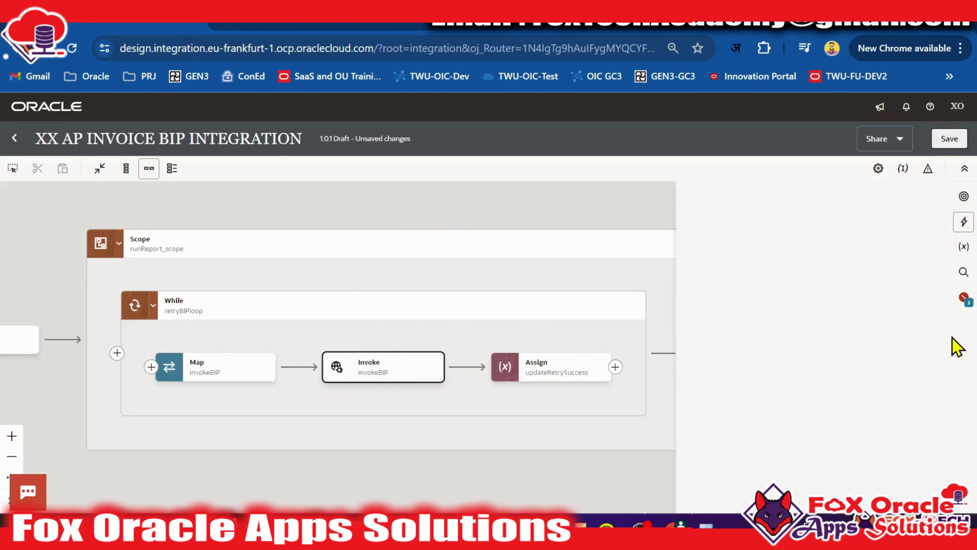
scroll(828, 347, "down", 3)
left_click_drag(822, 385, 151, 367)
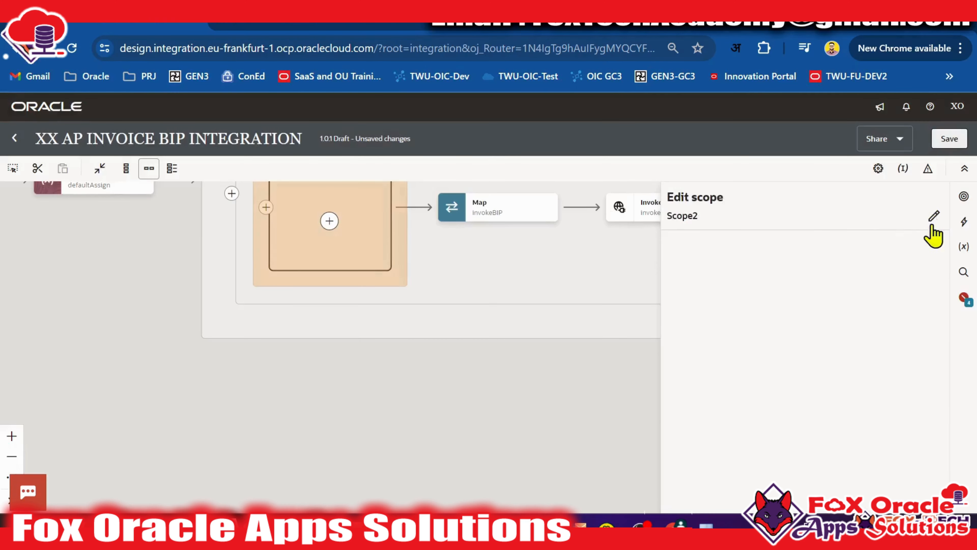
left_click(932, 226)
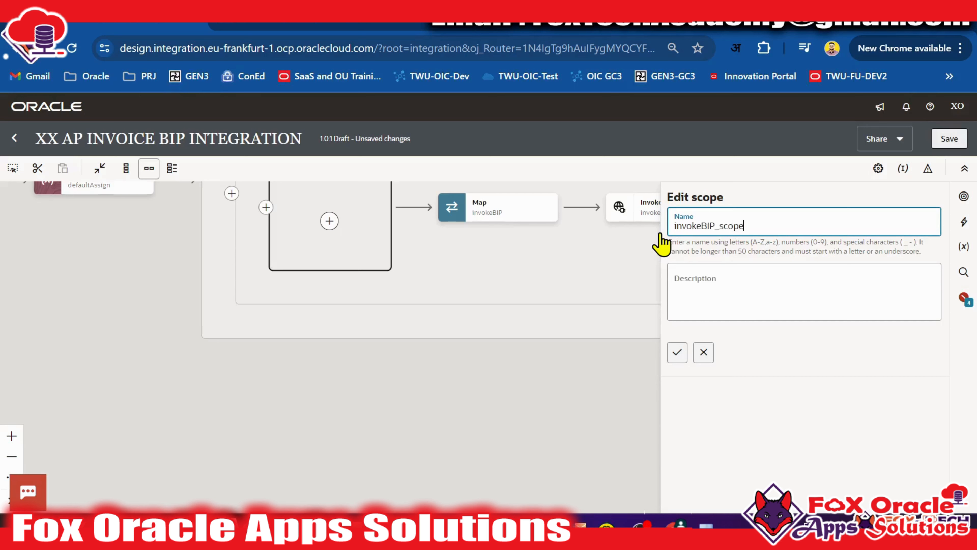
left_click(677, 352)
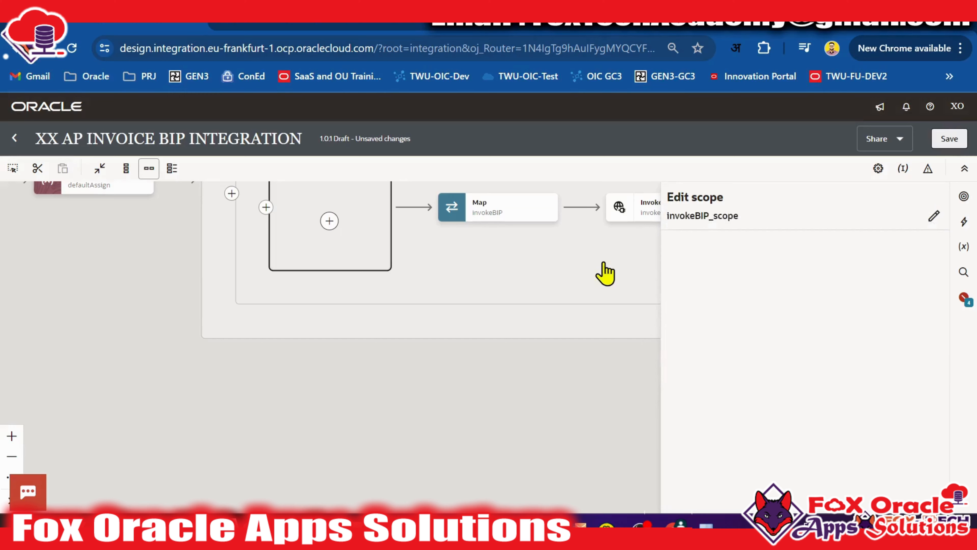
key("ctrl+s")
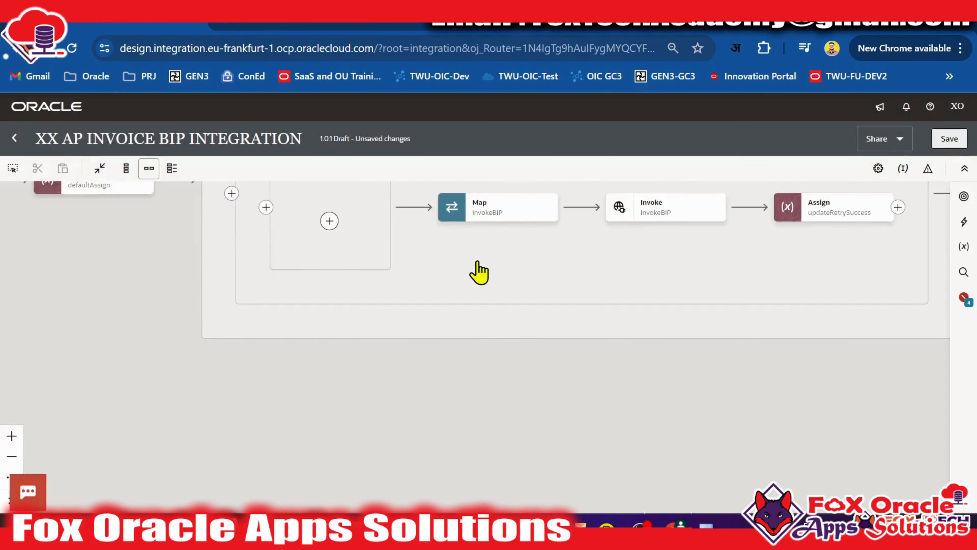
Step: Move the invokeBIP map from the retryBIPloop while loop into the empty invokeBIP_scope
left_click_drag(476, 271, 491, 415)
left_click(537, 364)
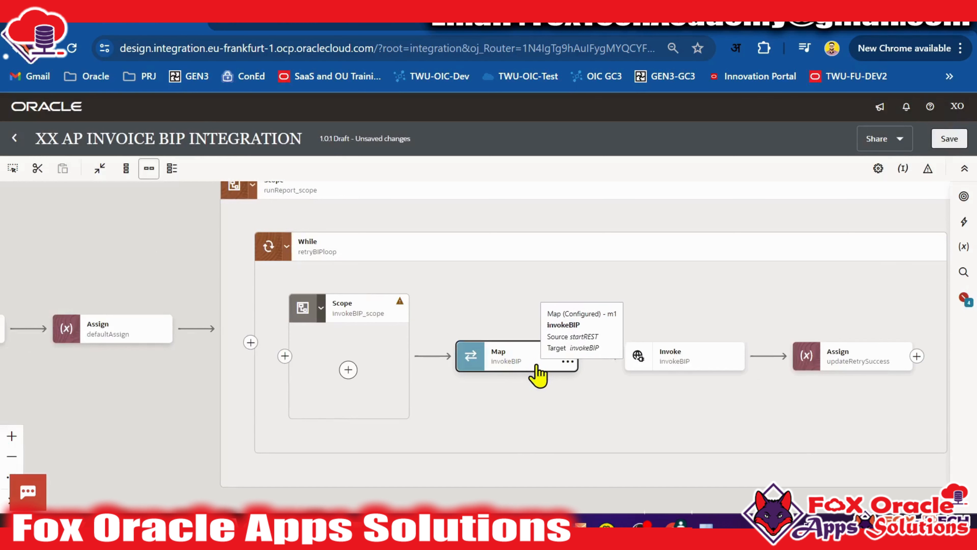
left_click(567, 364)
left_click(600, 471)
left_click(349, 370)
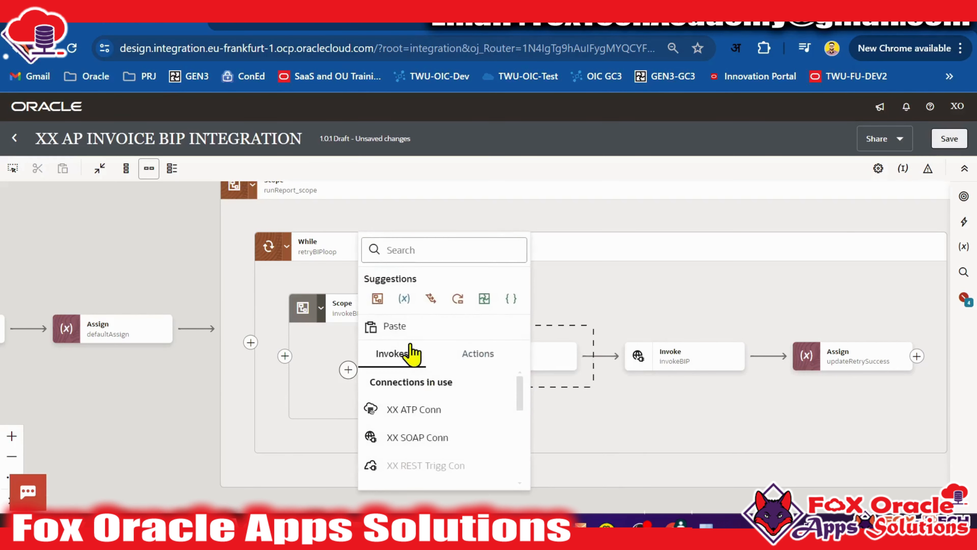
left_click(390, 325)
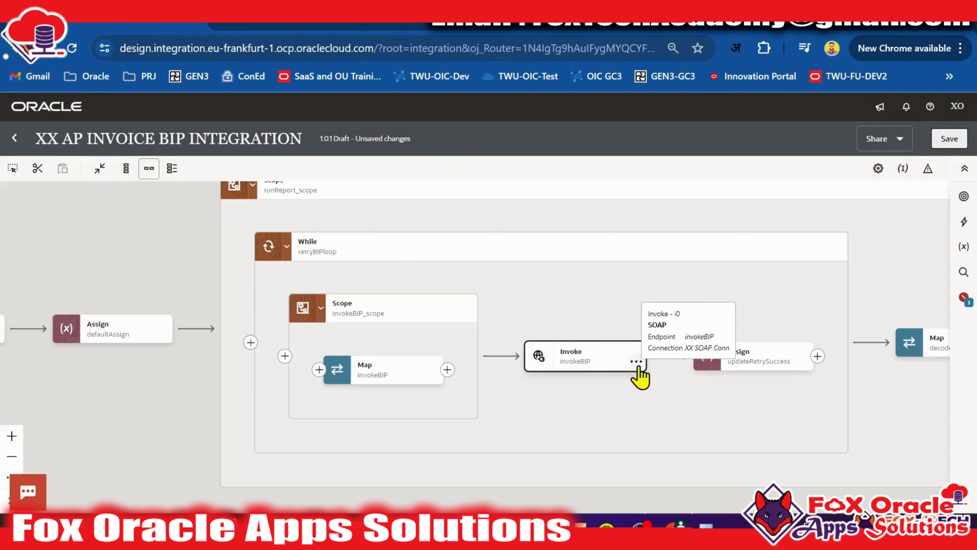
Step: Move the invokeBIP invoke action into invokeBIP_scope, directly after the invokeBIP map
left_click(637, 368)
left_click(667, 477)
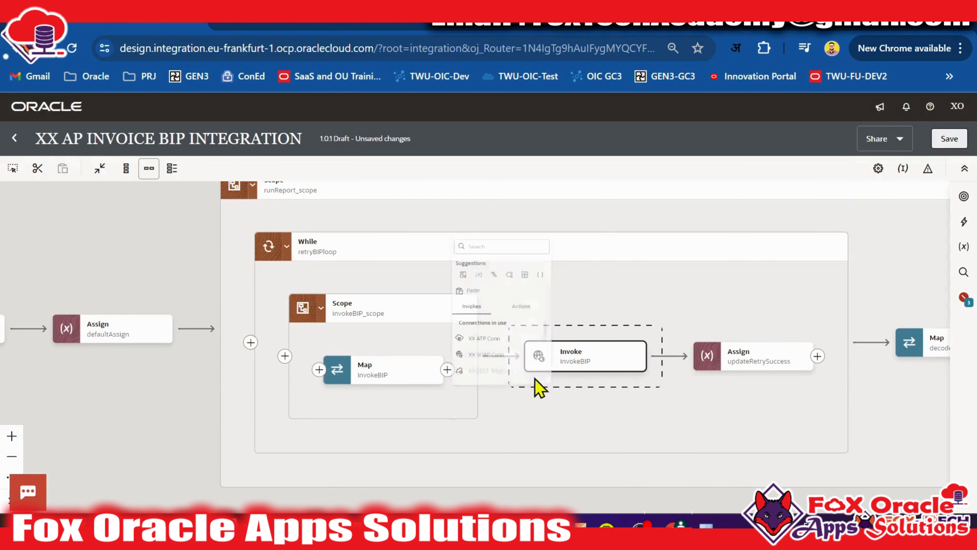
left_click(501, 355)
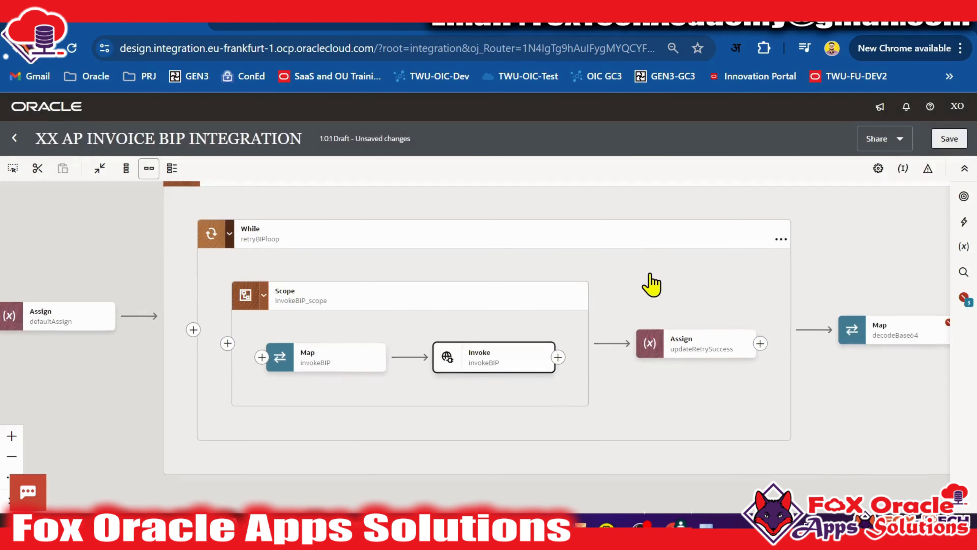
left_click(759, 346)
left_click(746, 348)
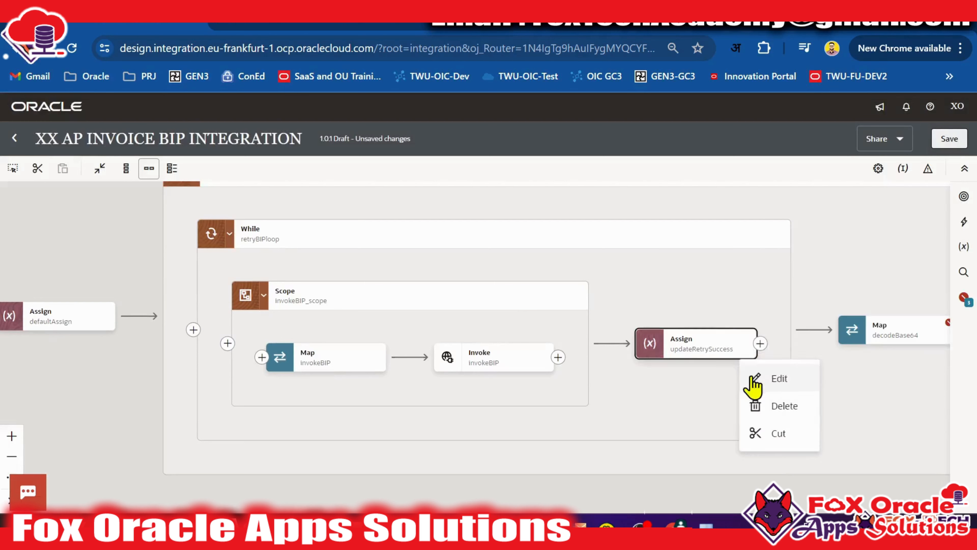
left_click(766, 435)
left_click(558, 357)
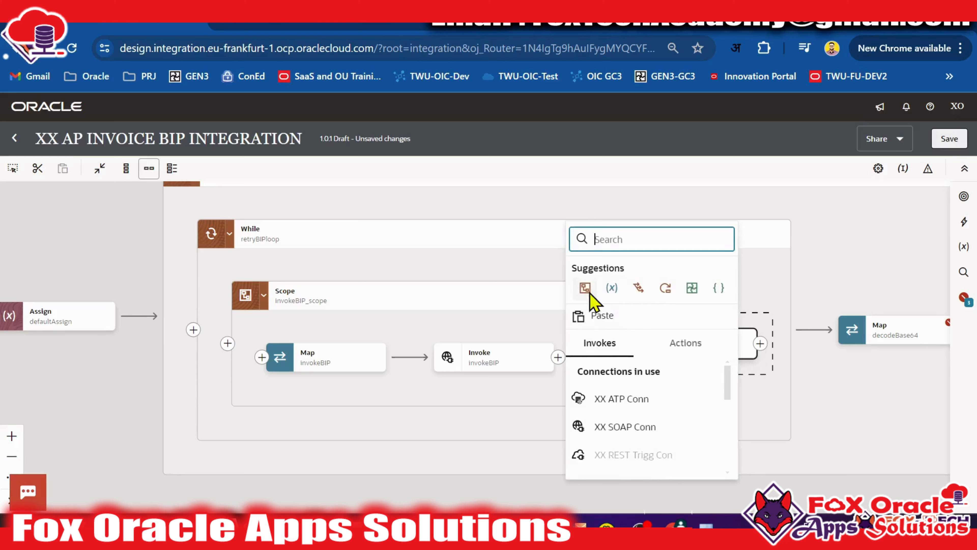
left_click(484, 328)
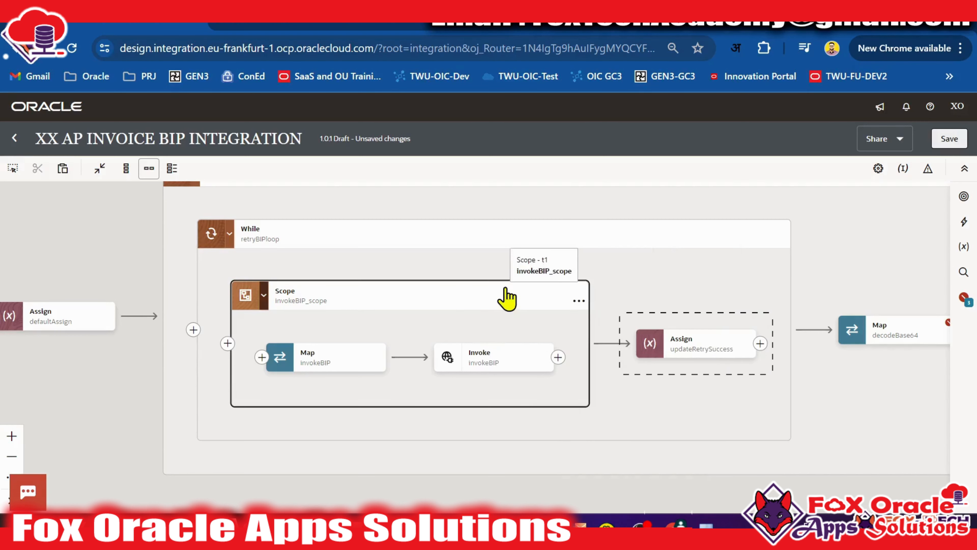
left_click(345, 239)
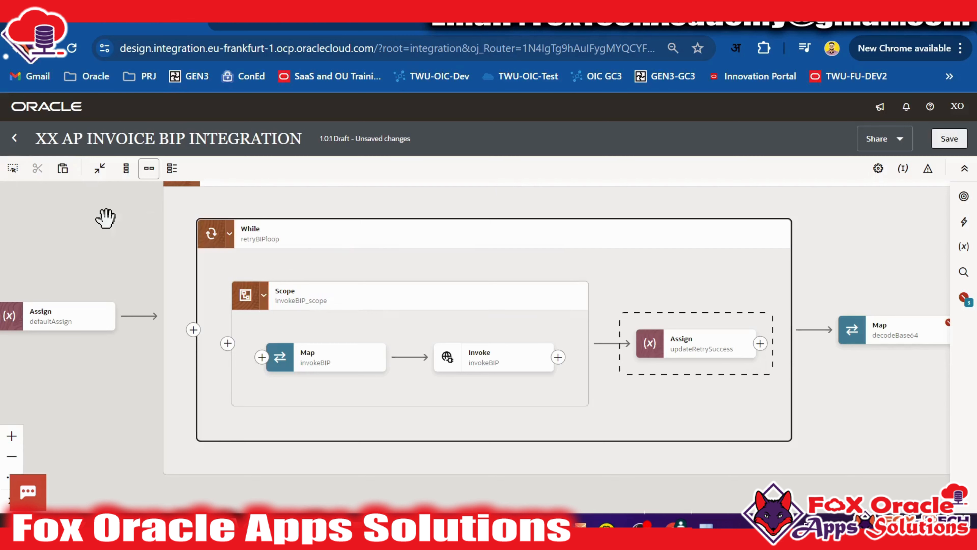
left_click(519, 313)
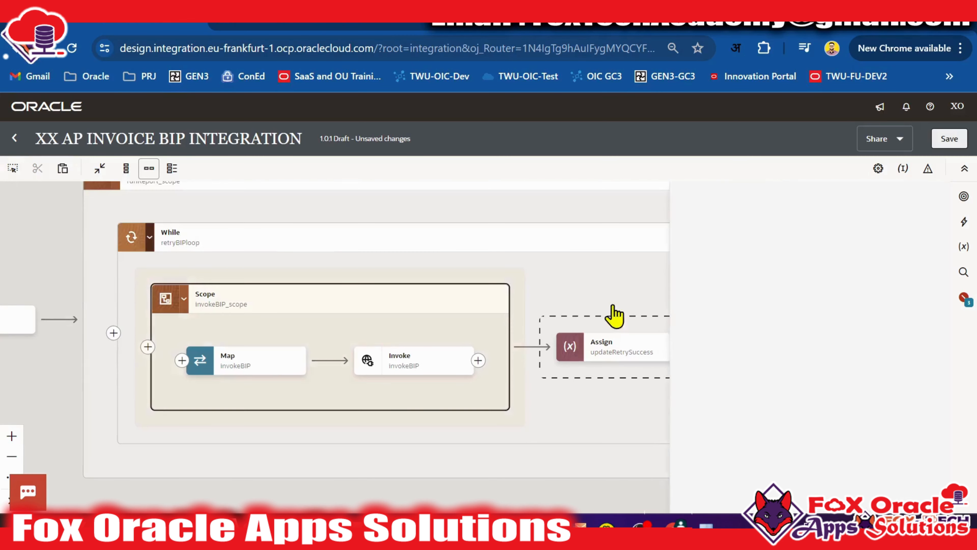
left_click(712, 296)
left_click(441, 358)
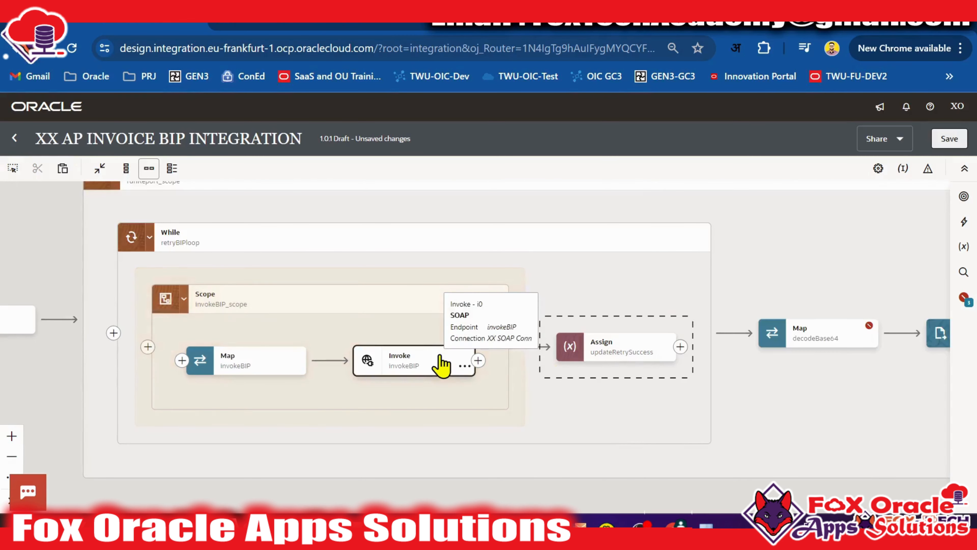
left_click(656, 360)
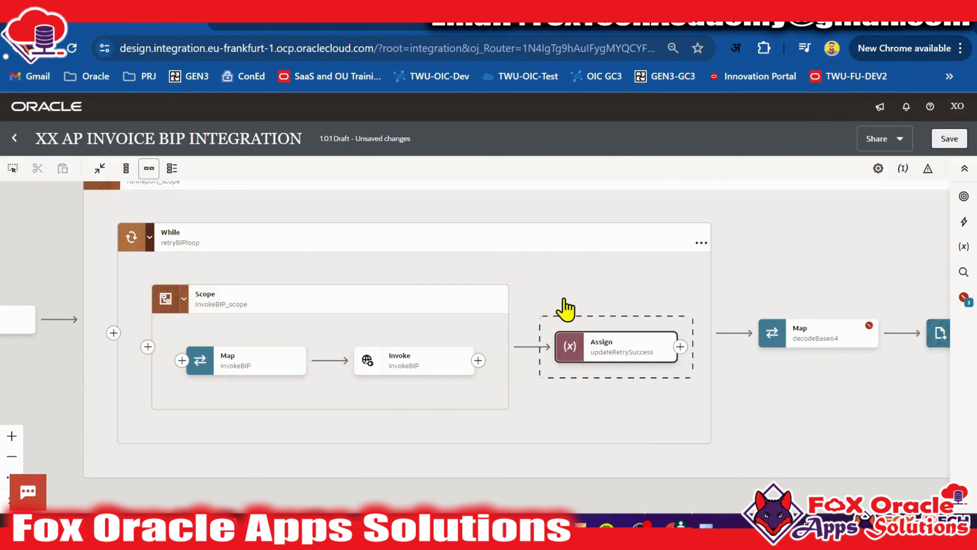
left_click(435, 363)
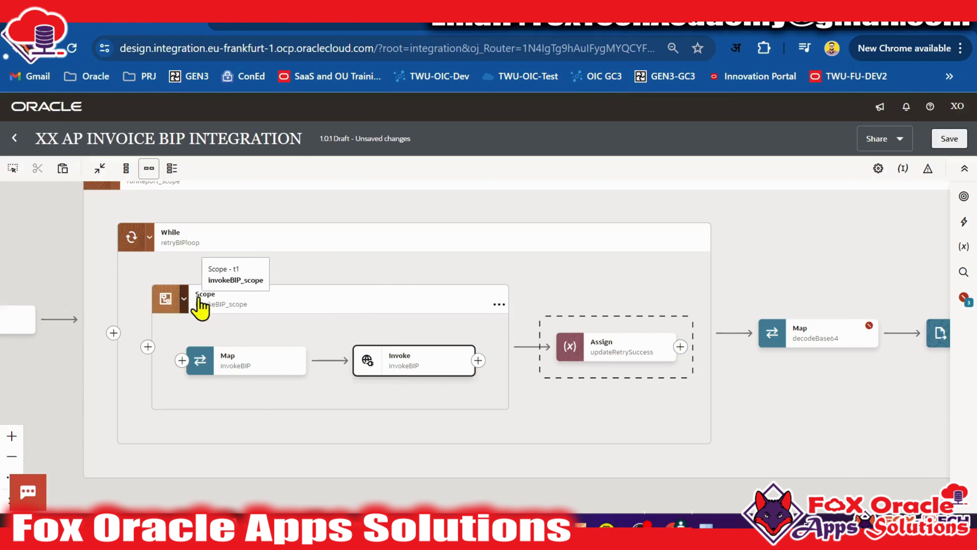
Step: Add a Default Handler fault handler to invokeBIP_scope
left_click(499, 305)
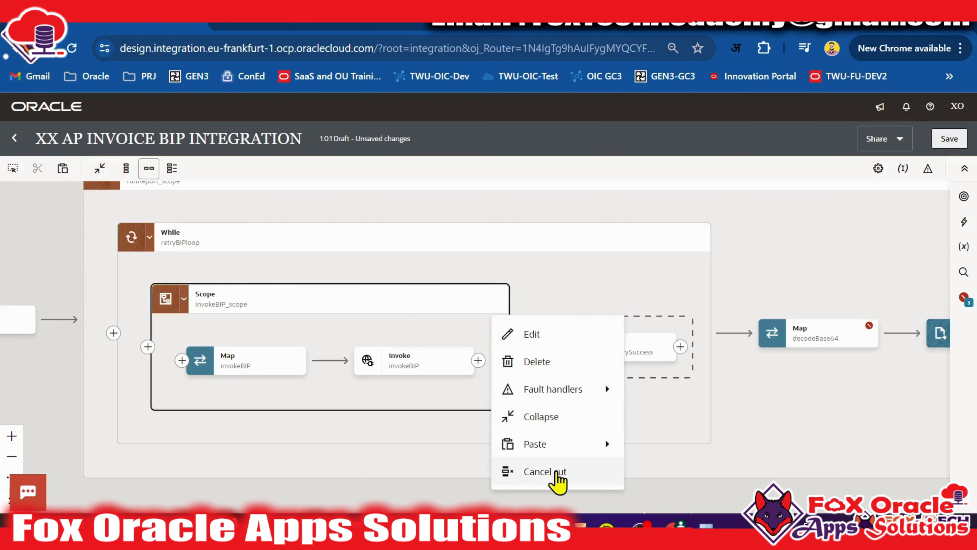
mouse_move(560, 391)
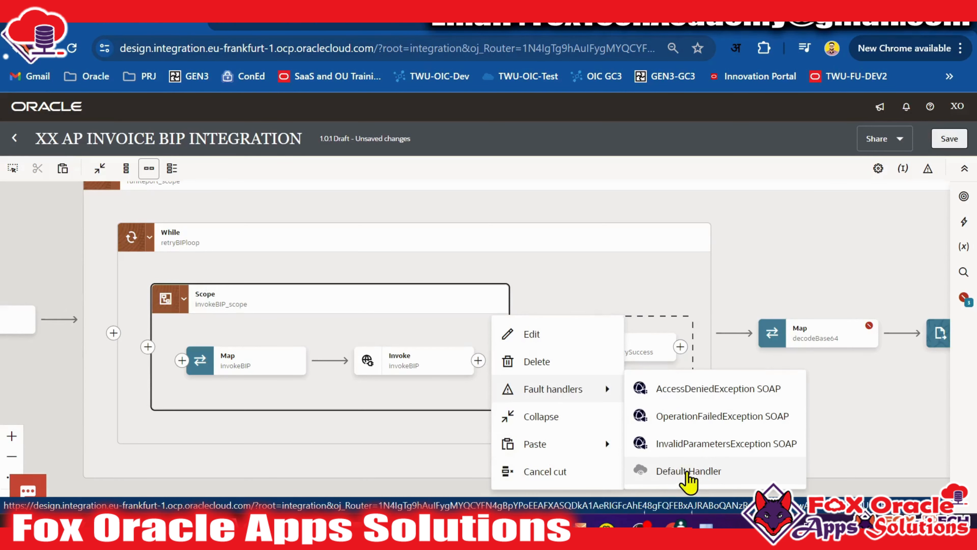
left_click(684, 474)
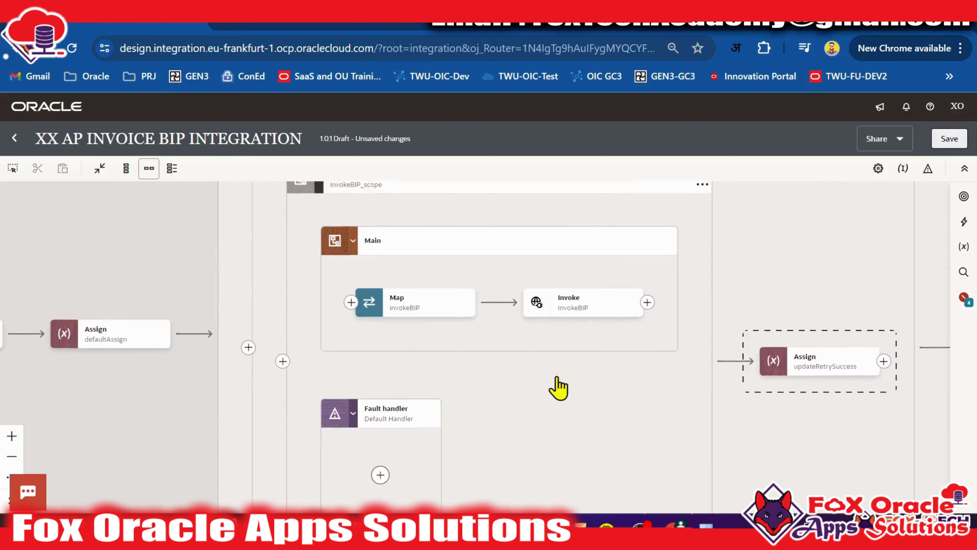
Step: Add an assign action inside the Default Handler fault handler and name it updateRetryErrorCount
left_click_drag(513, 441, 526, 304)
left_click(963, 223)
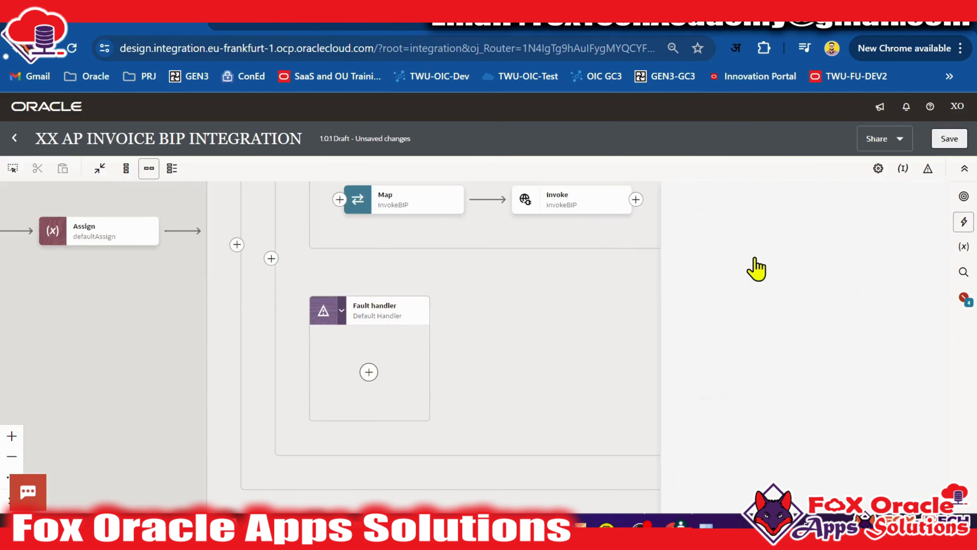
left_click_drag(682, 251, 364, 371)
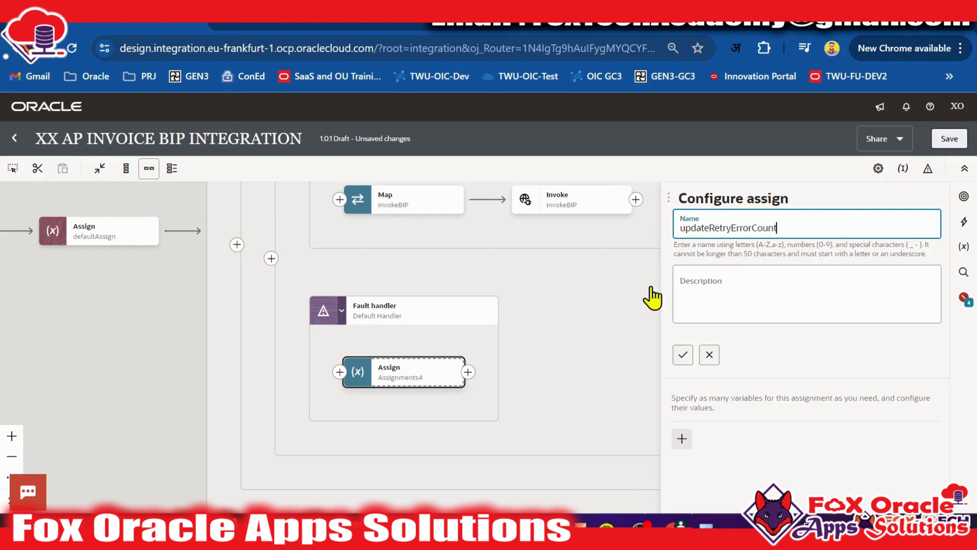
left_click(683, 355)
Step: In updateRetryErrorCount, assign the expression number($var_totalRetry)+1 to the variable var_totalRetry
left_click(687, 301)
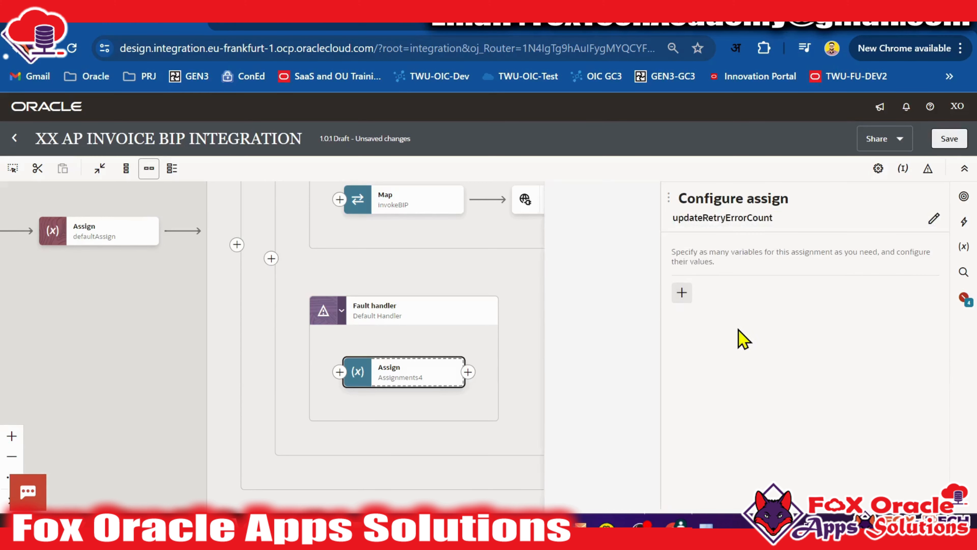
left_click(788, 344)
scroll(781, 427, "down", 2)
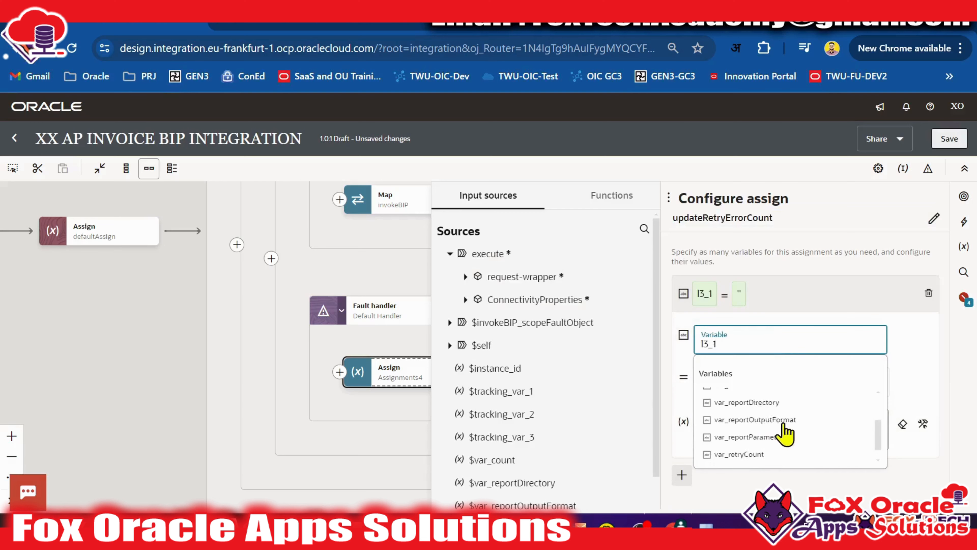
left_click(736, 456)
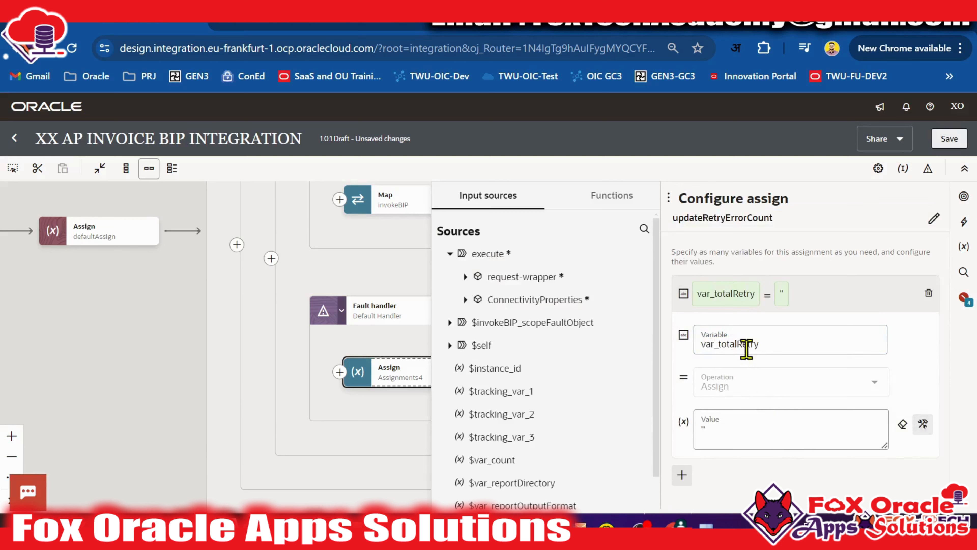
left_click(738, 432)
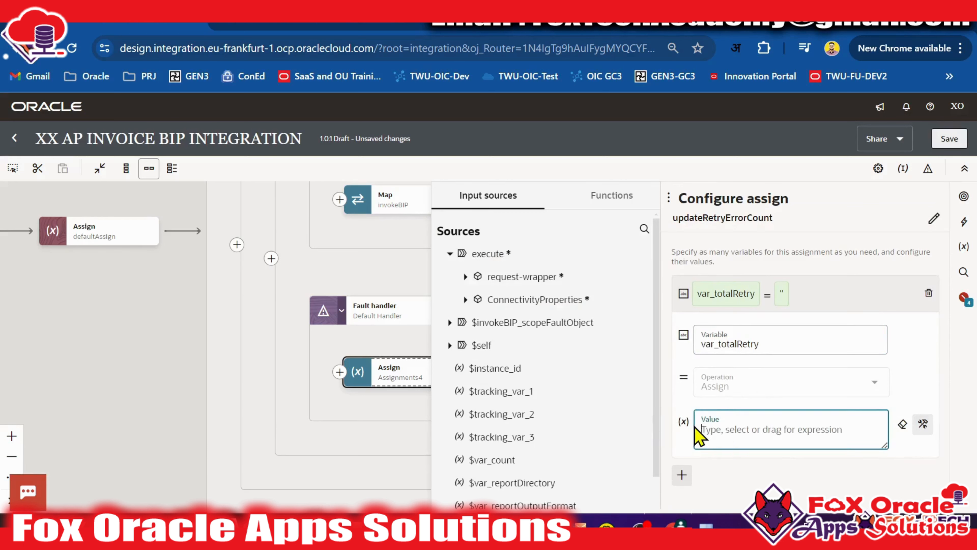
scroll(523, 376, "down", 3)
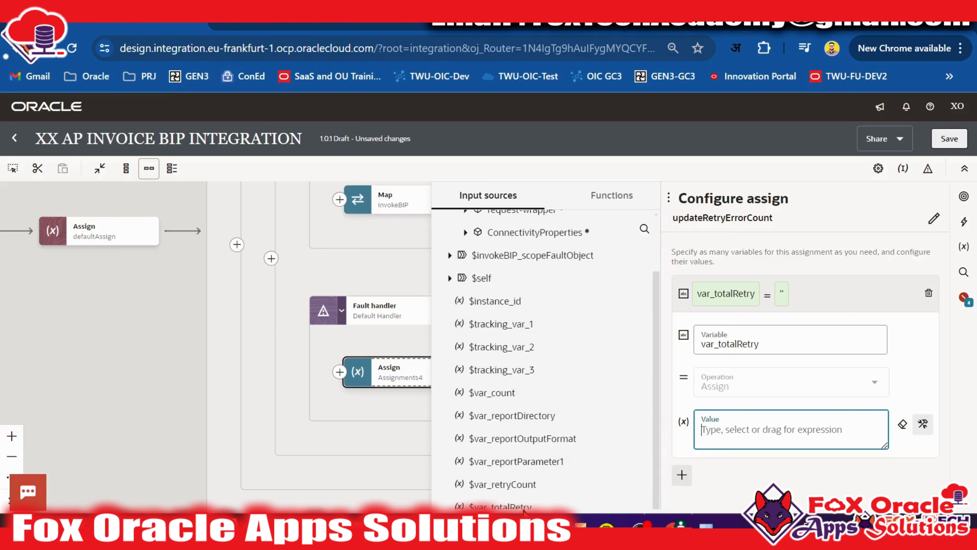
left_click_drag(508, 506, 690, 439)
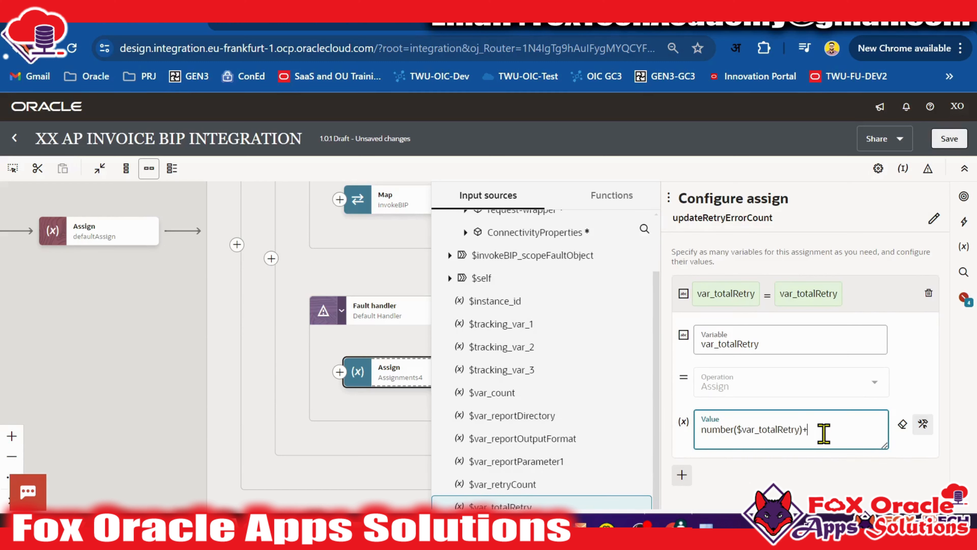
left_click(845, 290)
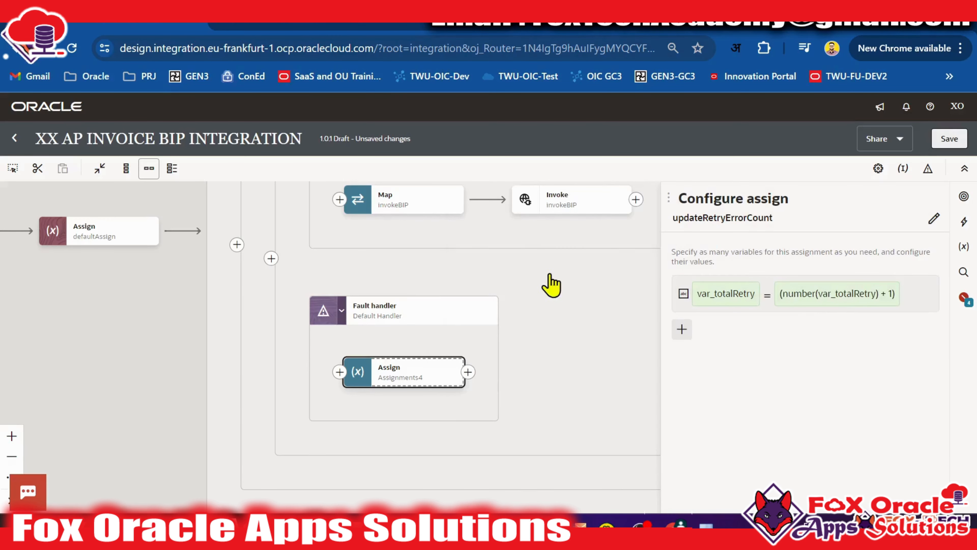
Step: Examine how retryBIPloop runs invokeBIP_scope, covering its main flow, the default fault handler and the updateRetrySuccess assign
left_click_drag(538, 283, 473, 360)
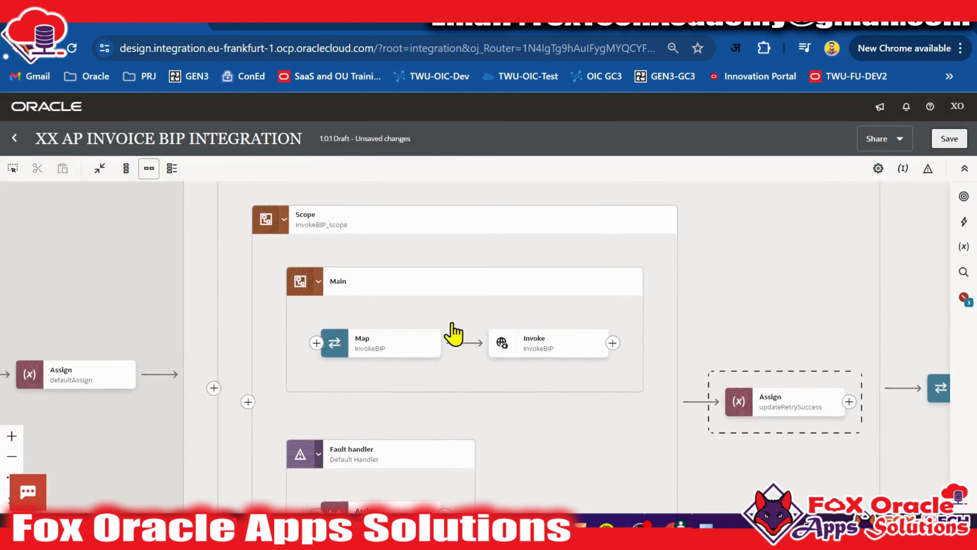
left_click_drag(411, 266, 410, 276)
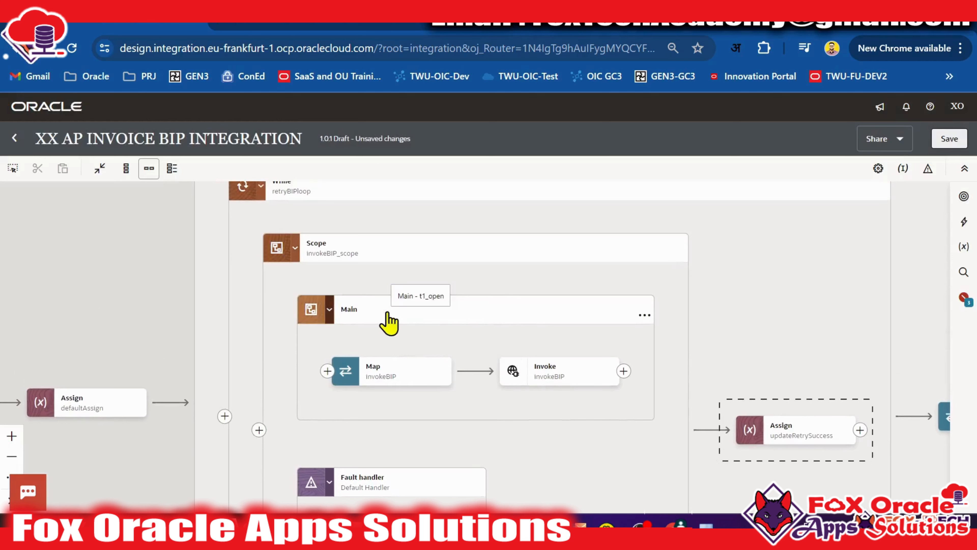
left_click_drag(434, 323, 422, 306)
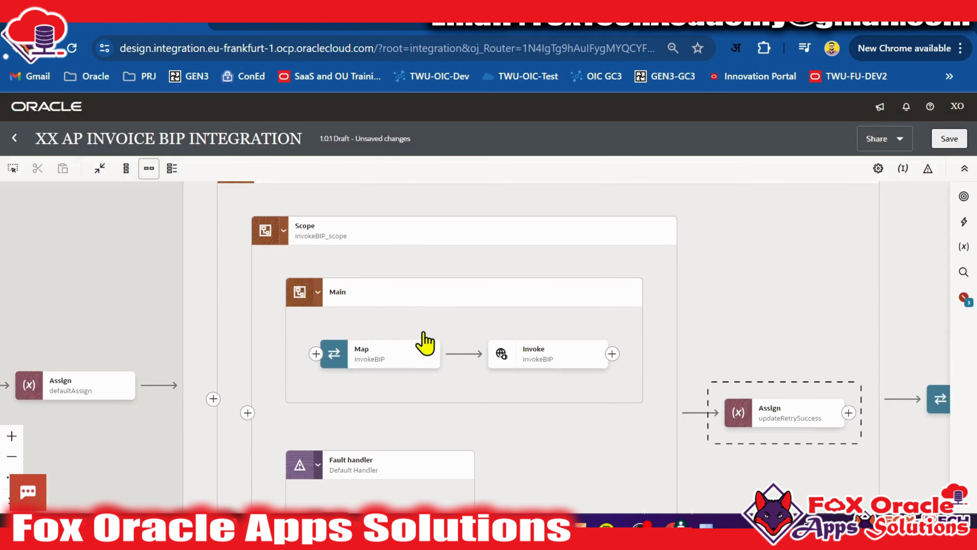
left_click_drag(485, 412, 465, 383)
left_click(495, 310)
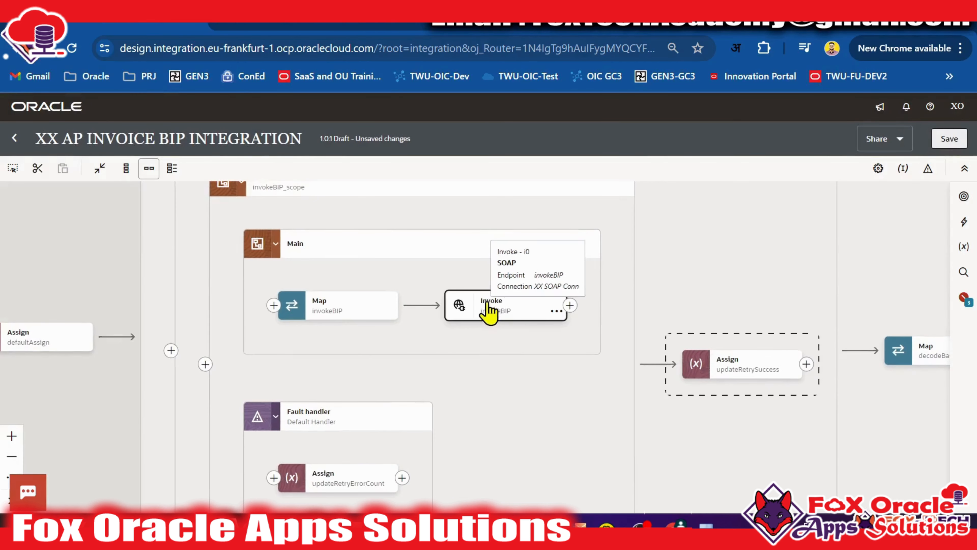
left_click_drag(361, 402, 371, 354)
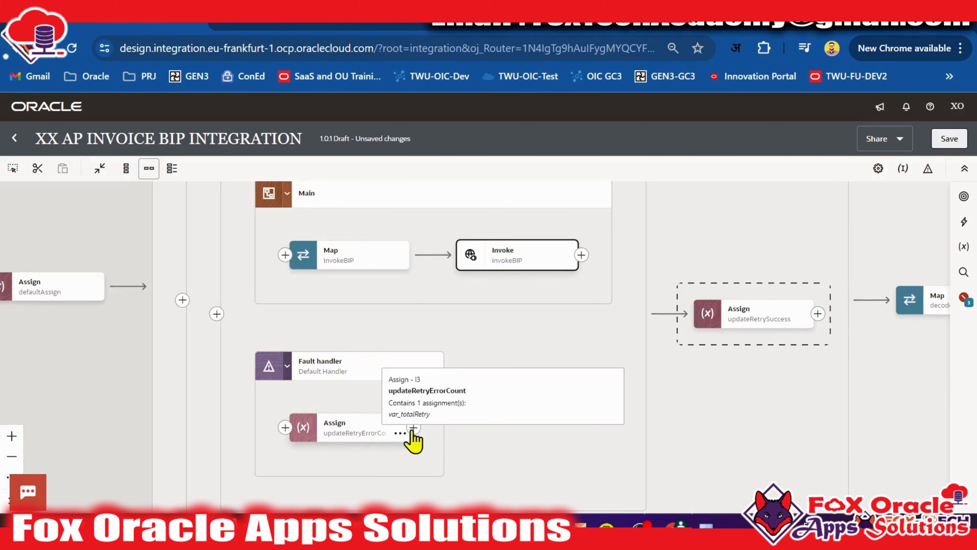
scroll(566, 377, "up", 1)
left_click(379, 461)
left_click_drag(520, 366, 552, 438)
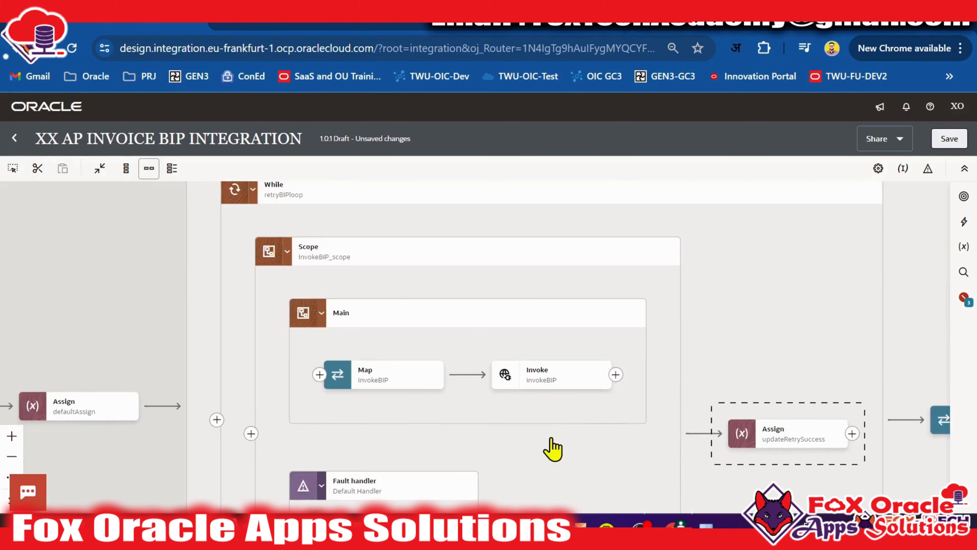
left_click_drag(428, 424, 444, 394)
left_click_drag(545, 422, 508, 514)
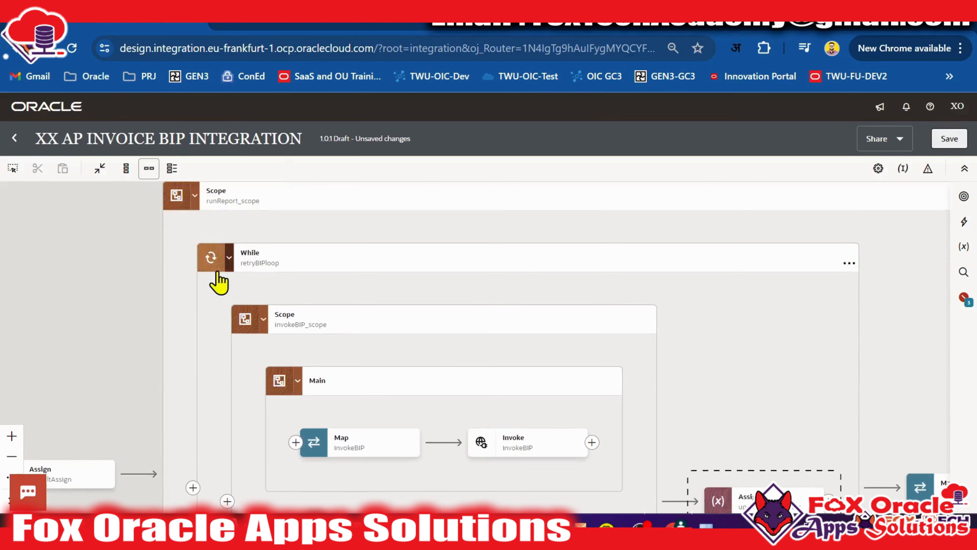
left_click_drag(781, 284, 731, 200)
left_click_drag(713, 486, 612, 291)
left_click_drag(493, 254, 578, 390)
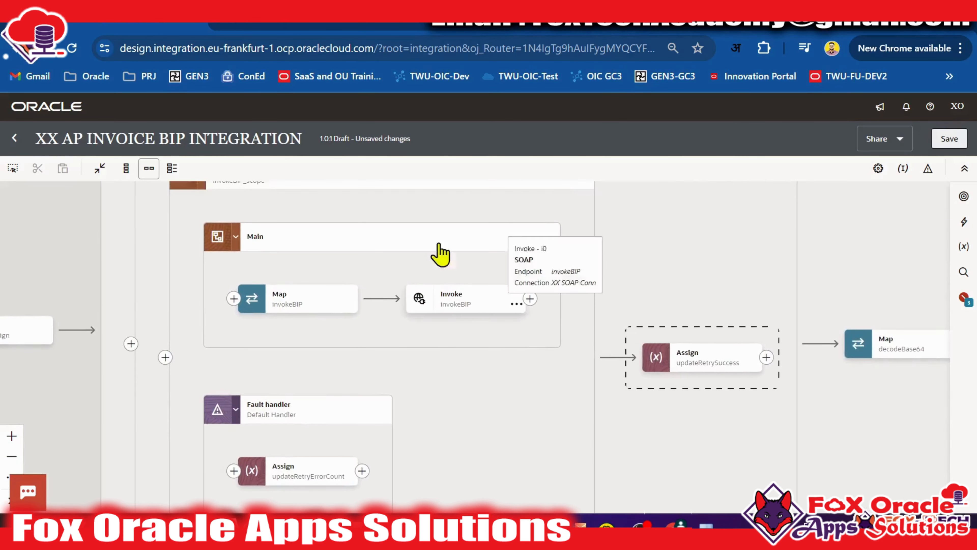
left_click_drag(373, 224, 373, 289)
left_click(276, 234)
left_click_drag(641, 303, 621, 214)
left_click_drag(569, 365, 577, 409)
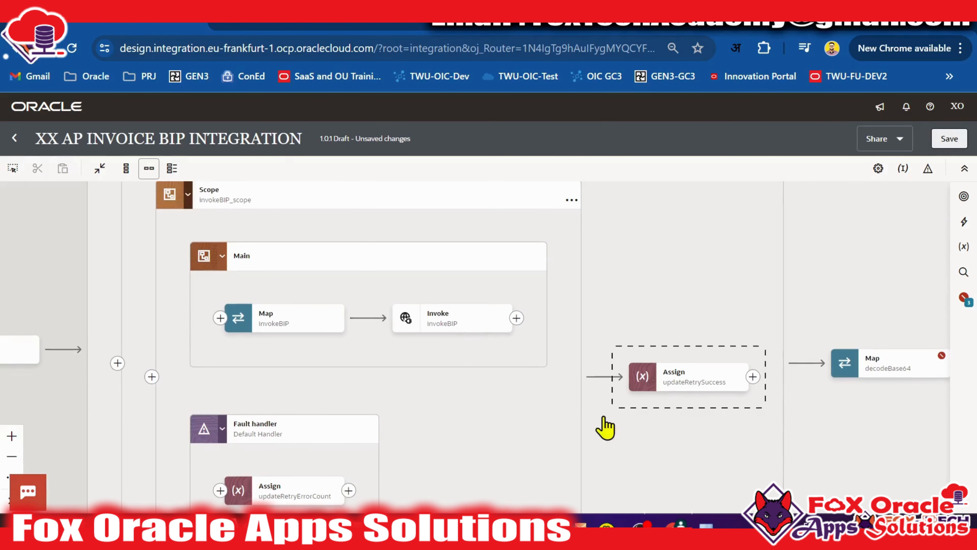
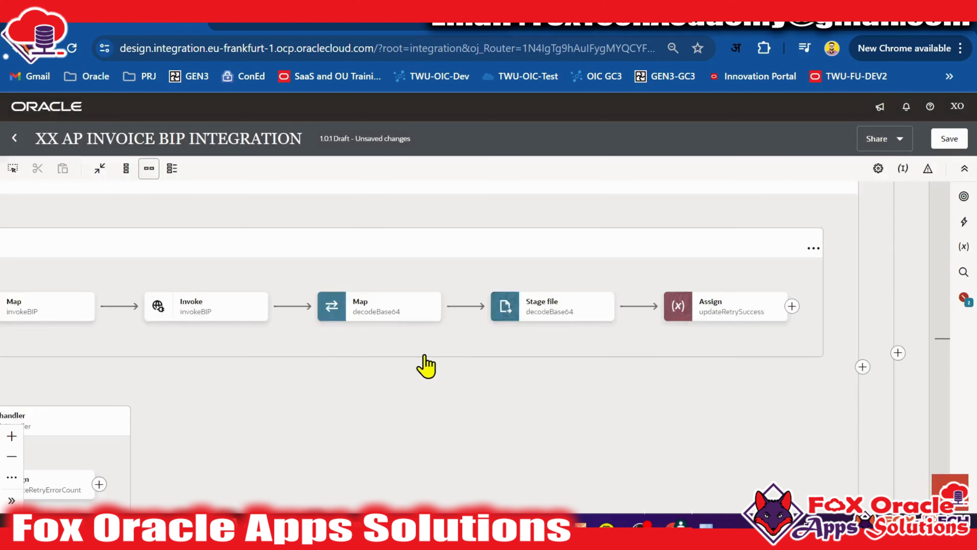
Step: Examine the action sequence in invokeBIP_scope's main flow, from the invokeBIP call through the decodeBase64 map and stage file to updateRetrySuccess
left_click_drag(425, 356, 504, 393)
left_click(380, 394)
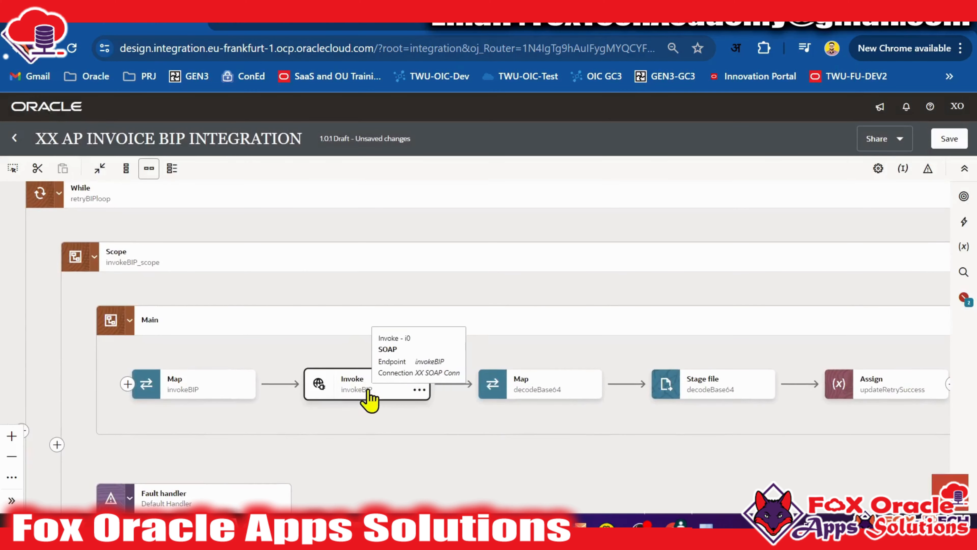
left_click_drag(602, 426, 500, 422)
left_click(478, 386)
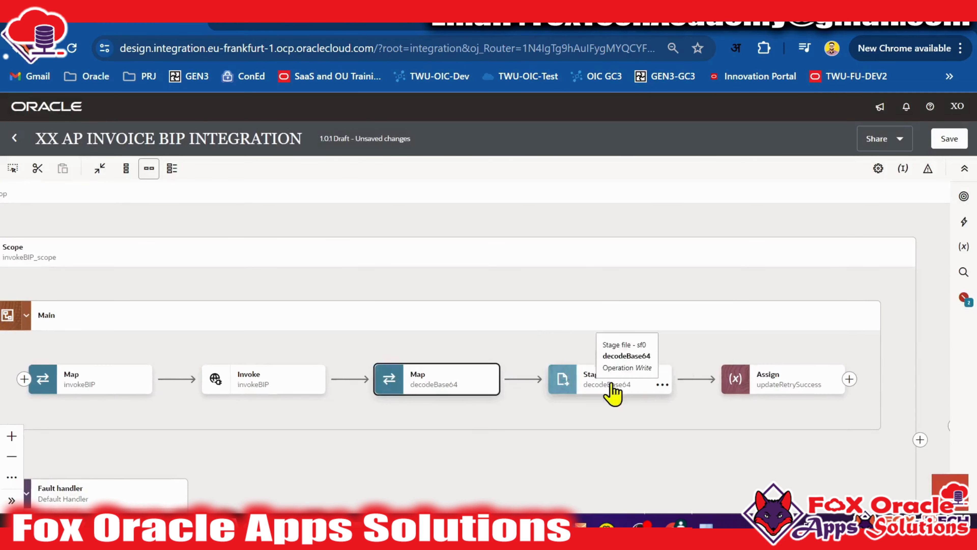
left_click(599, 389)
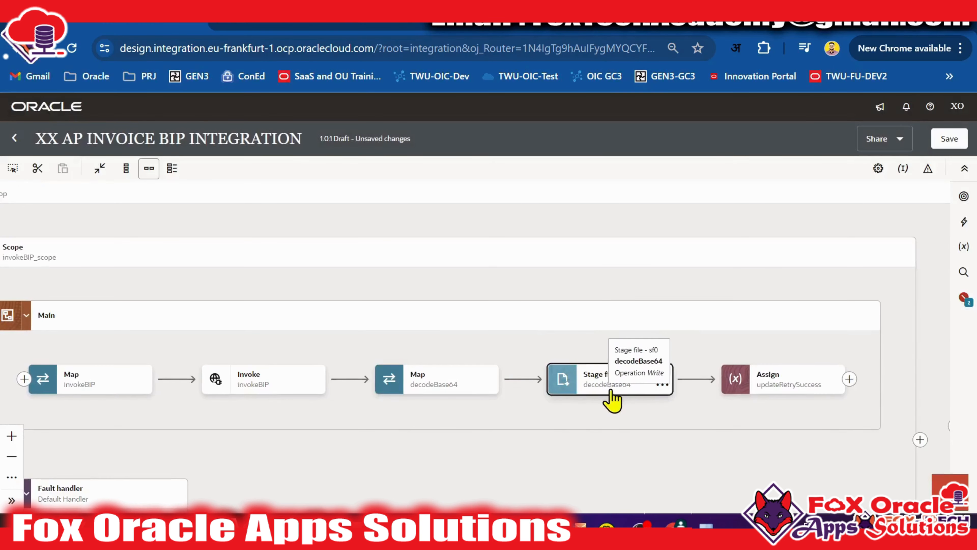
left_click(442, 381)
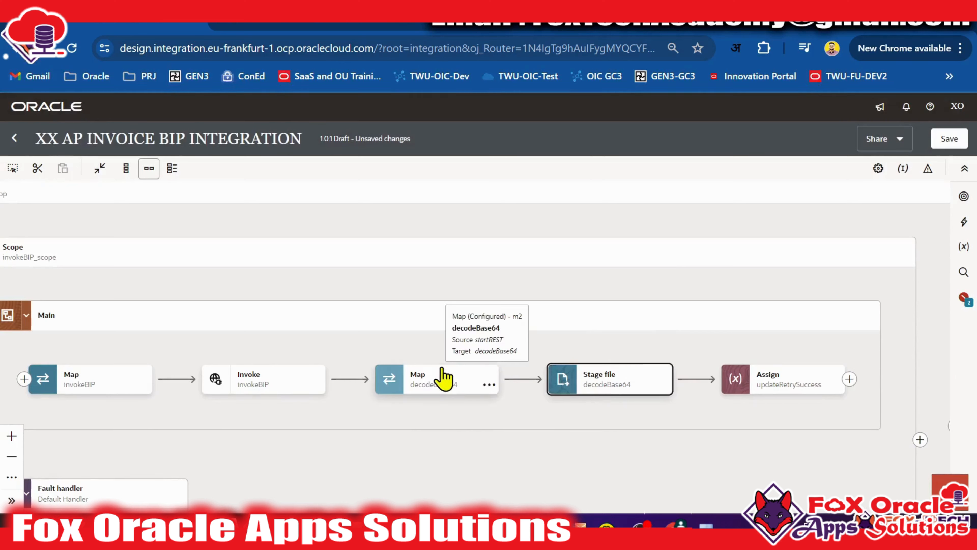
left_click(269, 386)
left_click(617, 389)
left_click_drag(660, 415, 578, 404)
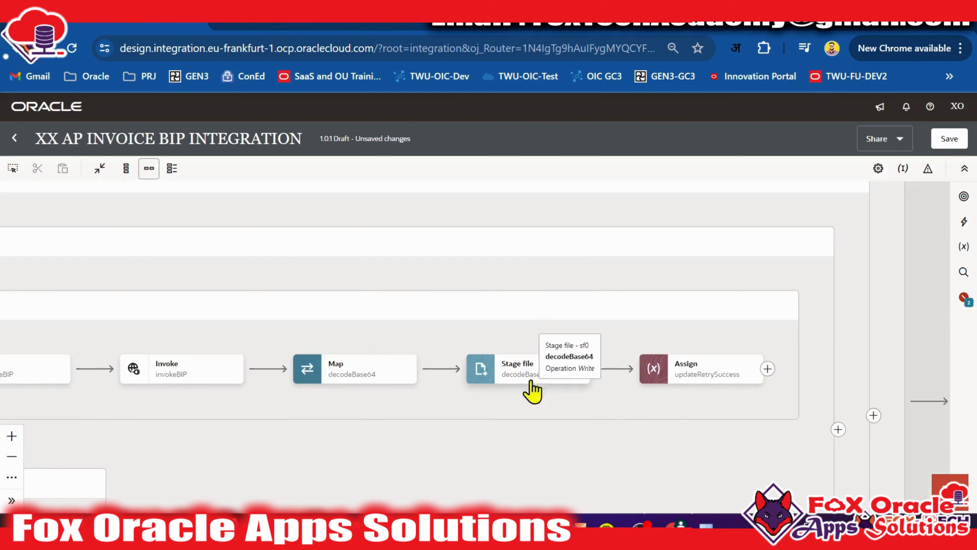
left_click(515, 373)
left_click_drag(649, 410, 621, 405)
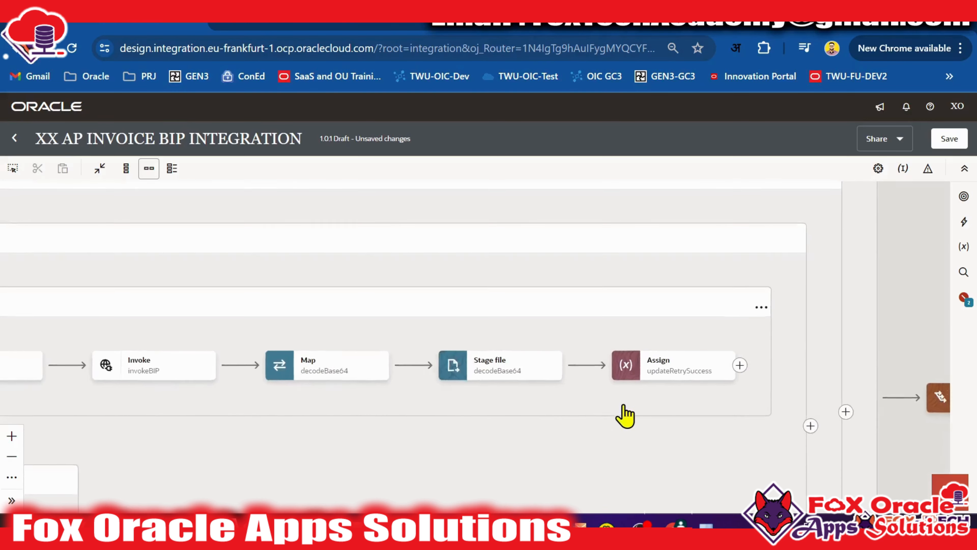
scroll(621, 405, "down", 2)
left_click_drag(866, 446, 585, 373)
scroll(516, 358, "down", 1)
scroll(435, 347, "down", 2)
left_click_drag(346, 341, 554, 375)
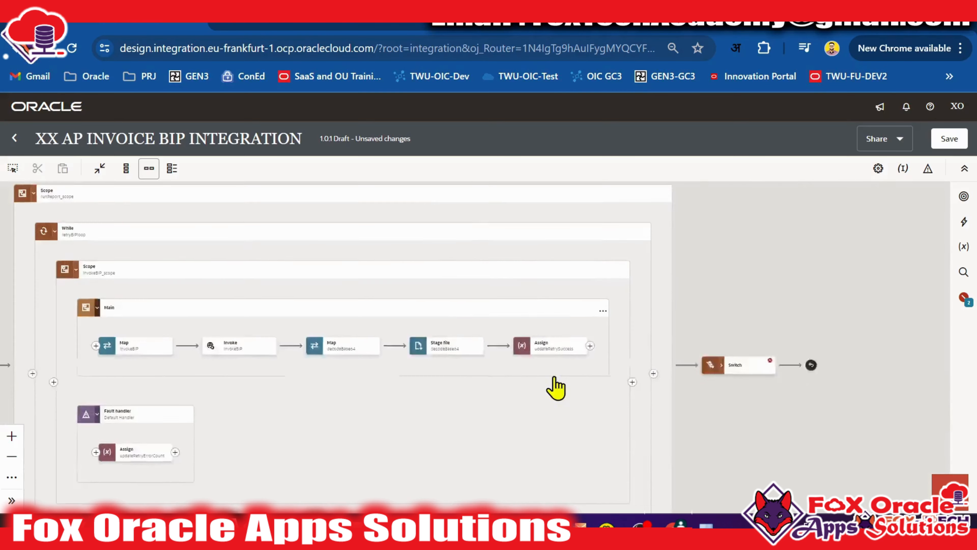
Step: Open the defaultAssign configuration and review its variable assignments in a widened view, from instance_id to var_totalRetry
scroll(589, 360, "up", 2)
scroll(615, 363, "up", 3)
left_click_drag(360, 354, 864, 391)
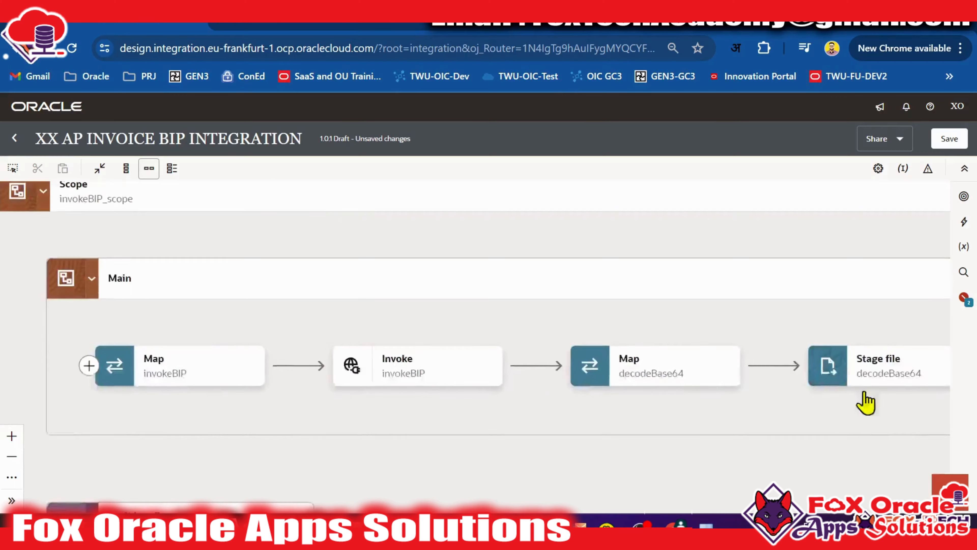
left_click_drag(155, 327, 560, 472)
left_click(495, 423)
left_click_drag(288, 299, 731, 216)
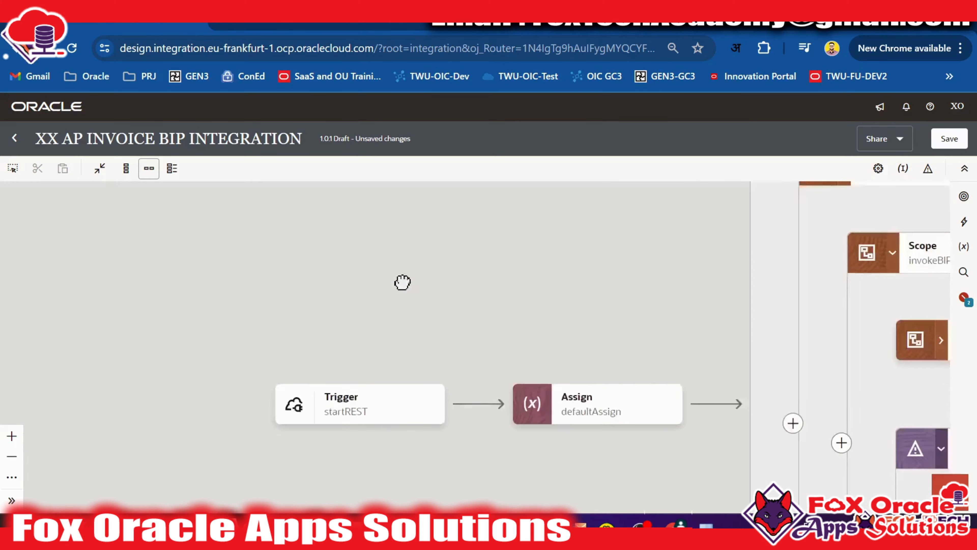
left_click_drag(455, 308, 293, 216)
left_click(426, 297)
left_click_drag(558, 289, 452, 324)
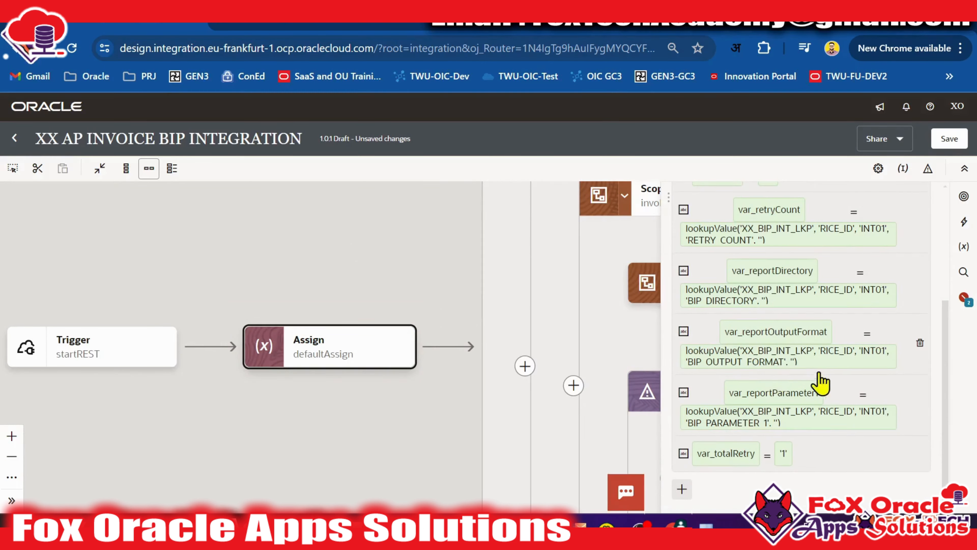
scroll(785, 385, "up", 5)
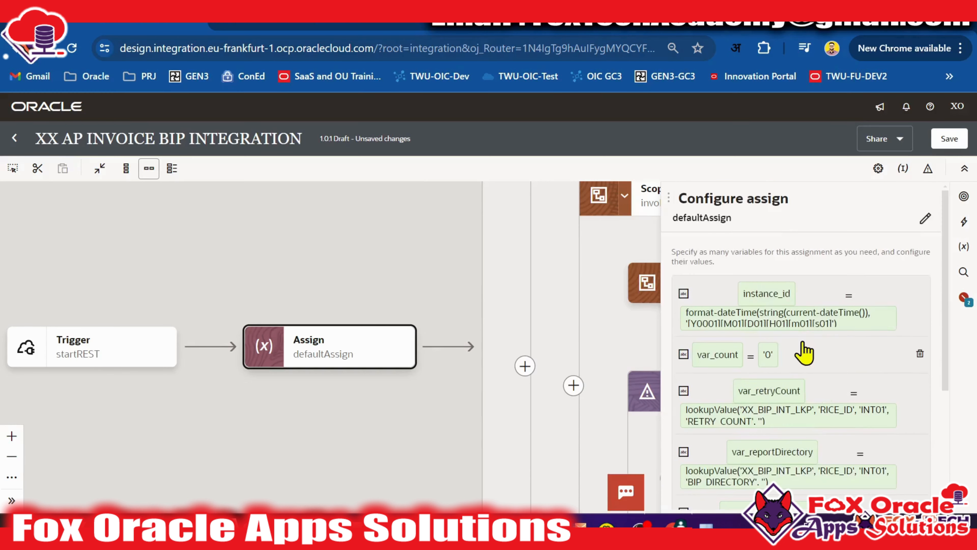
scroll(750, 424, "down", 5)
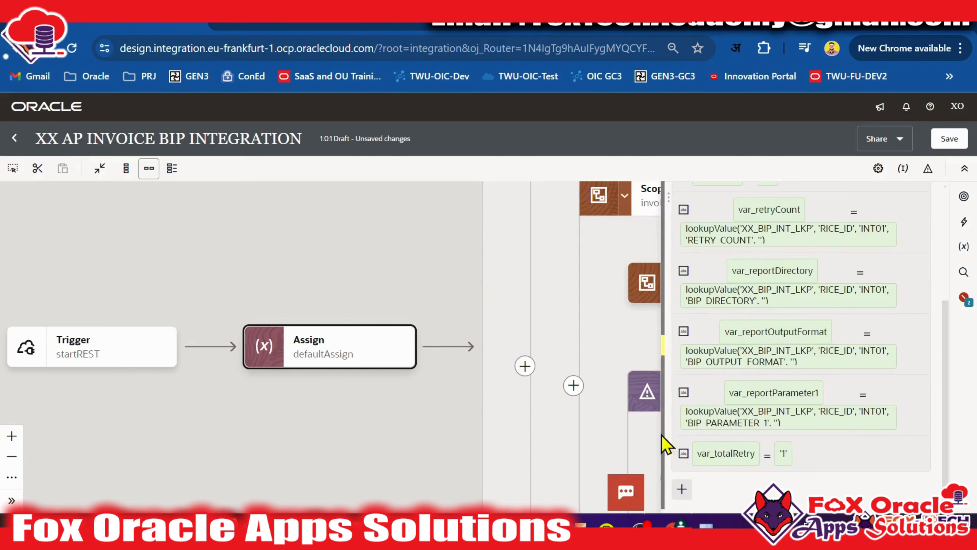
left_click_drag(666, 436, 135, 408)
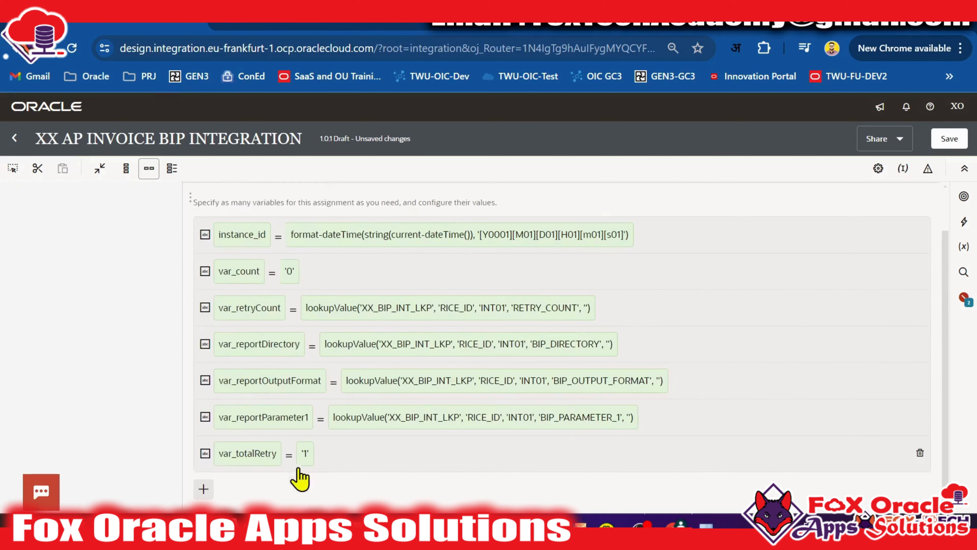
Step: Add a new variable named var_BipFlag to the defaultAssign assignments, after var_totalRetry
left_click(203, 489)
left_click(253, 358)
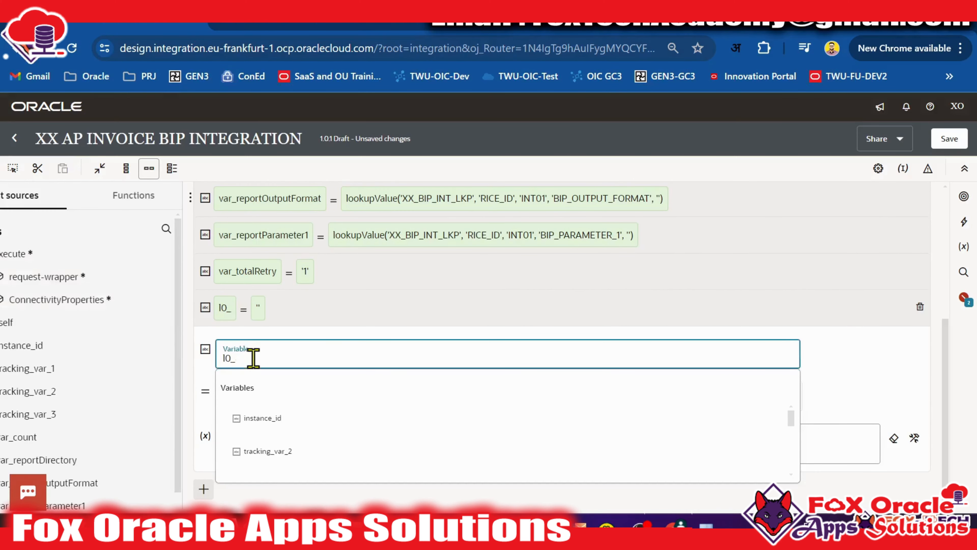
key("BackSpace")
key("BackSpace")
key("BackSpace")
type("vr")
left_click(873, 351)
Step: Set the value of var_BipFlag to 'Y' in defaultAssign
left_click(250, 447)
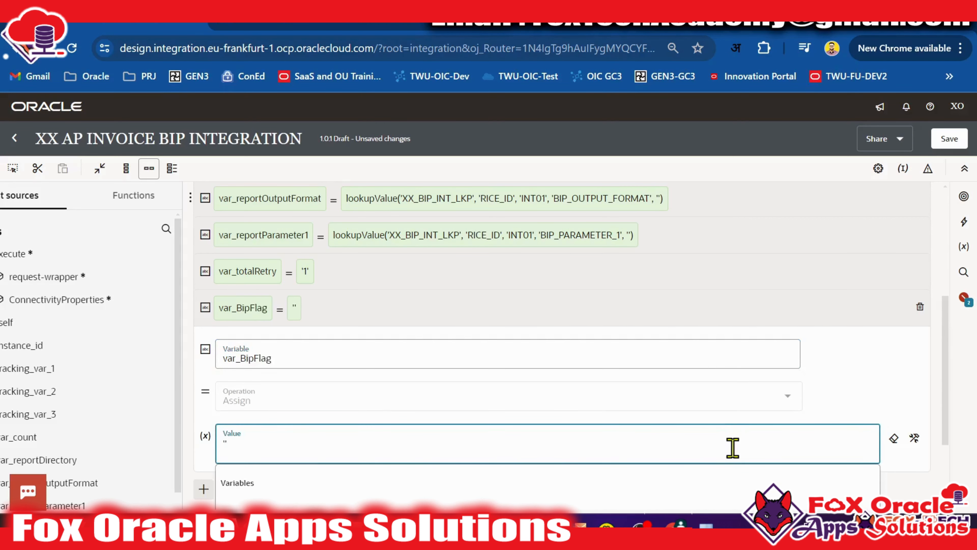
key("BackSpace")
type("Y")
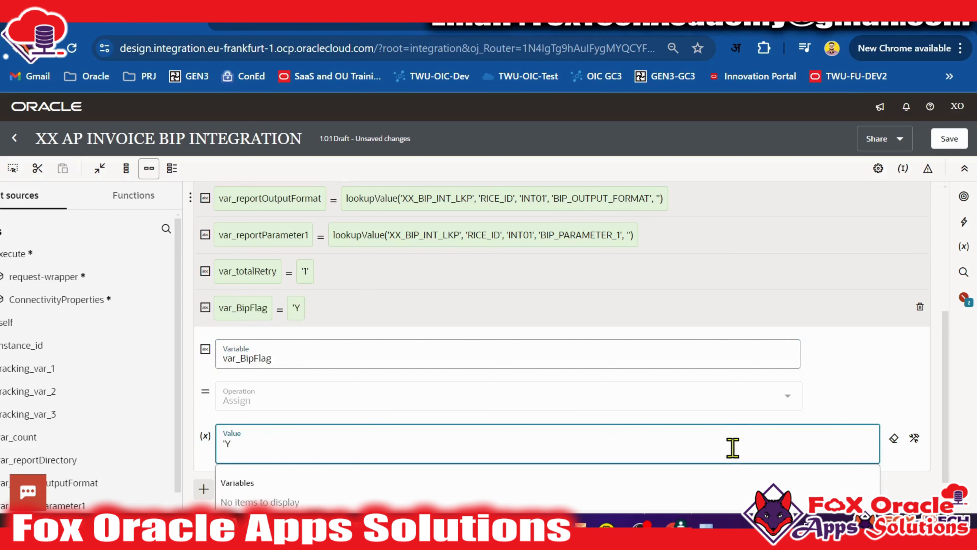
type("'")
left_click(839, 349)
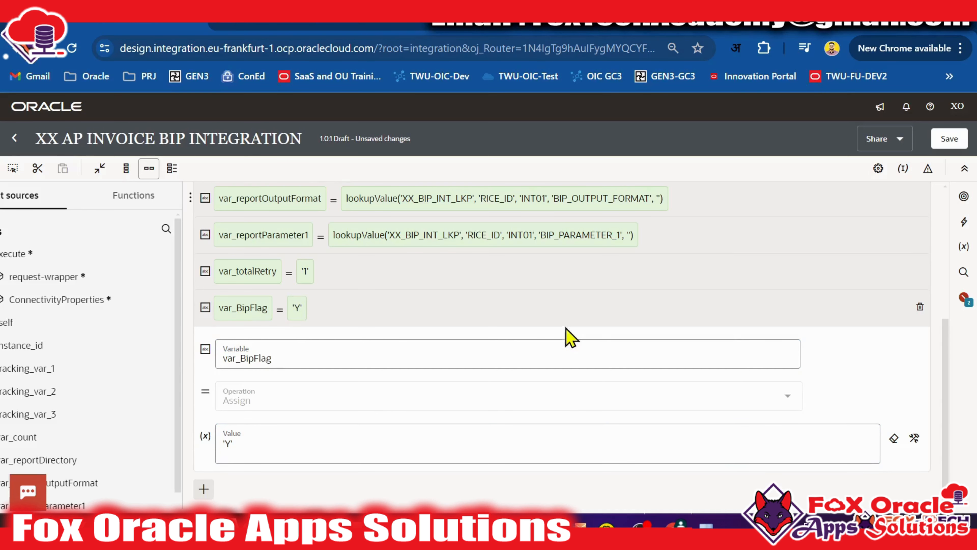
left_click(802, 308)
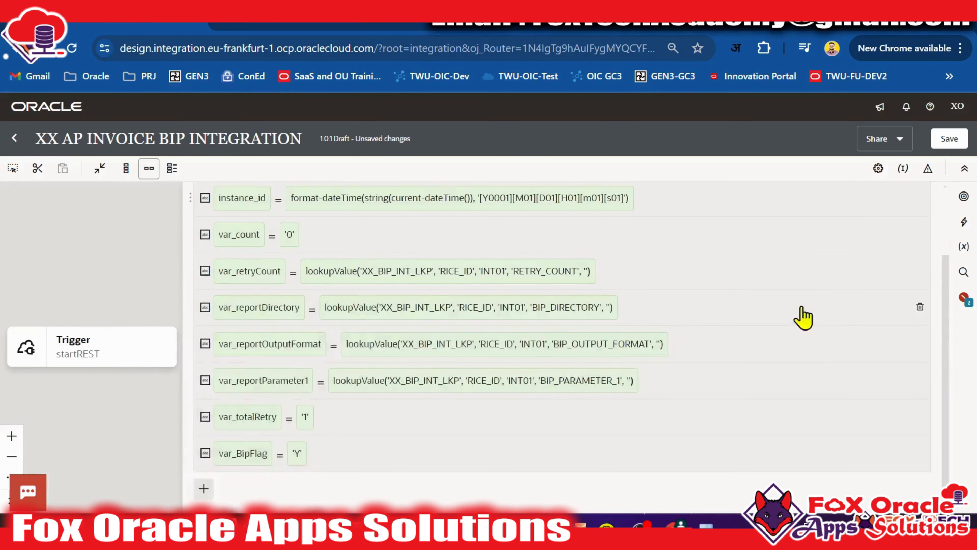
Step: Set the value of var_BipFlag in defaultAssign to 'N' and close the assign configuration
left_click(306, 449)
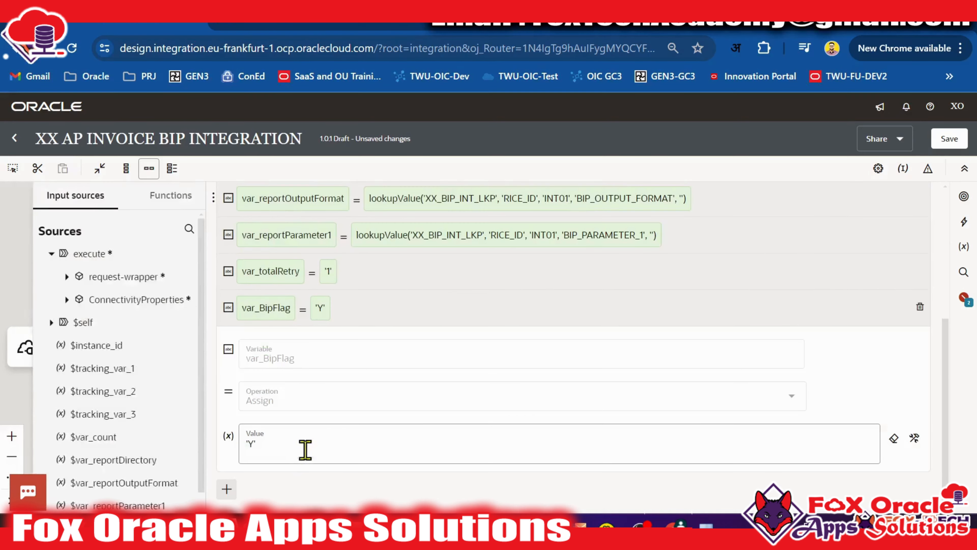
left_click(280, 447)
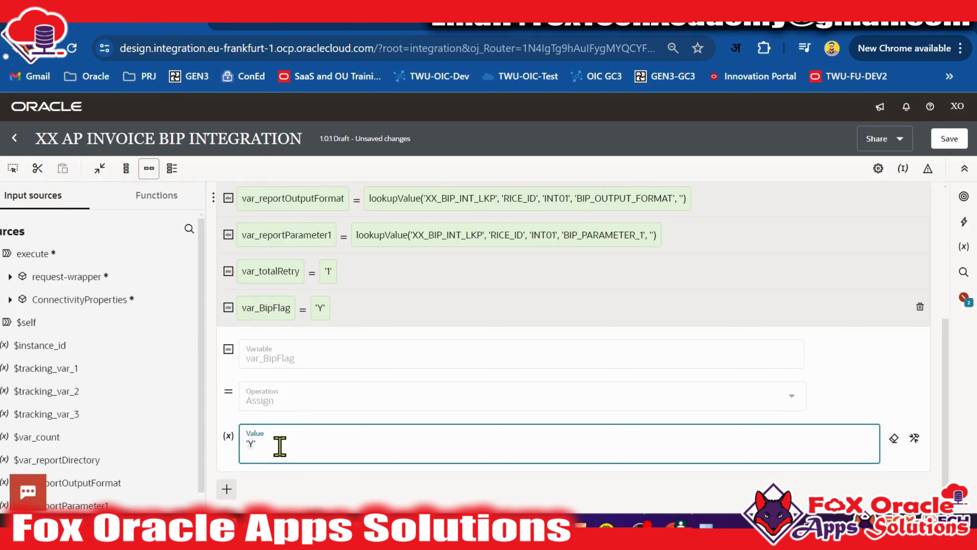
left_click(474, 310)
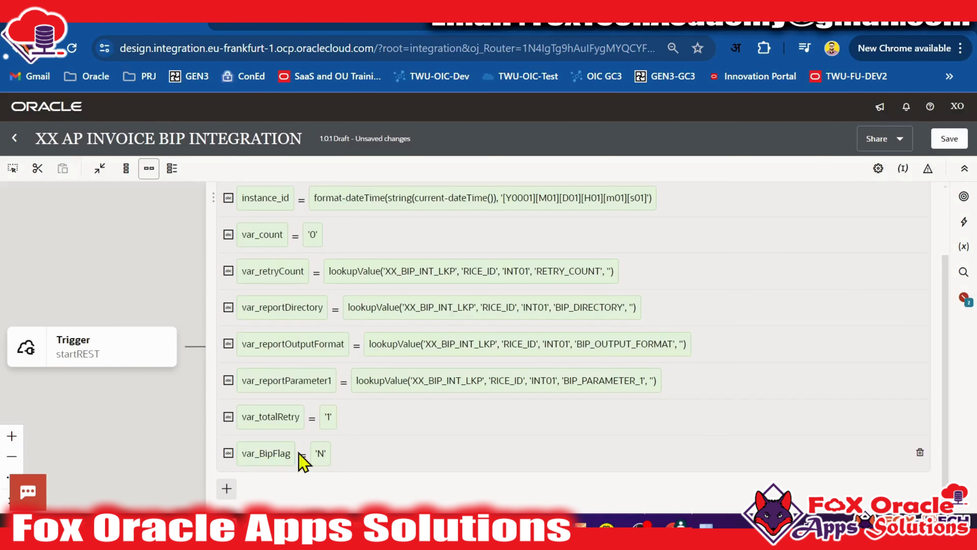
left_click(169, 400)
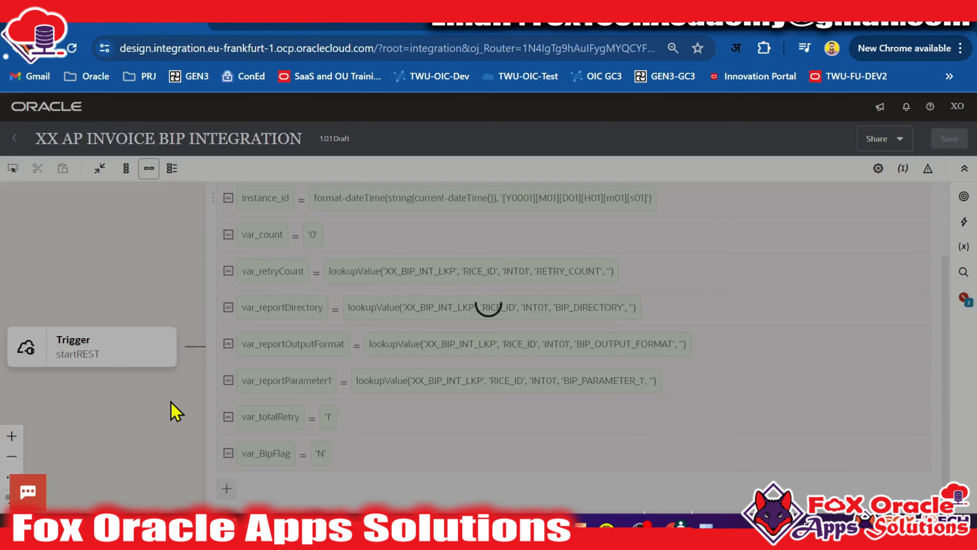
Step: Expand the main flow of invokeBIP_scope and open the configuration of its updateRetrySuccess assign
left_click_drag(510, 418, 317, 393)
left_click_drag(401, 385, 397, 385)
left_click_drag(842, 308, 812, 319)
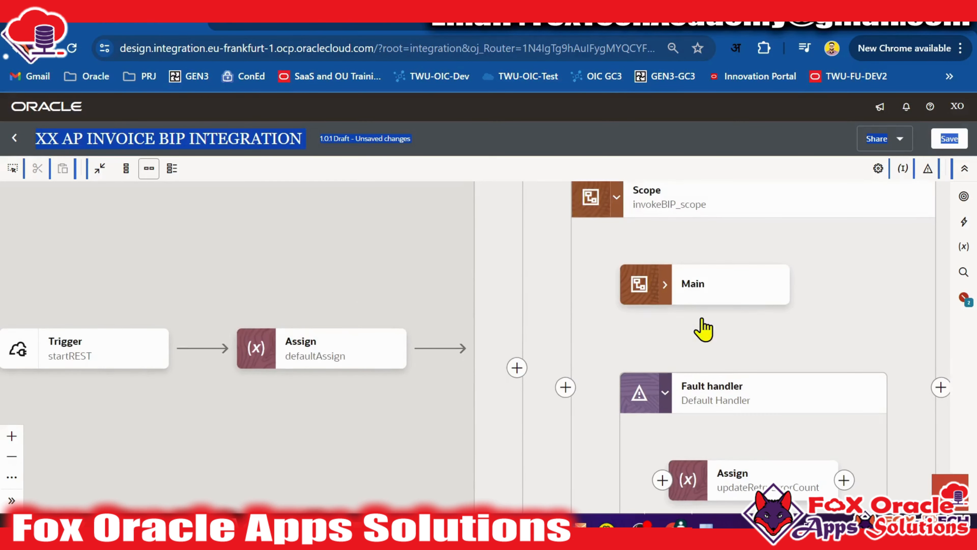
scroll(704, 329, "down", 5)
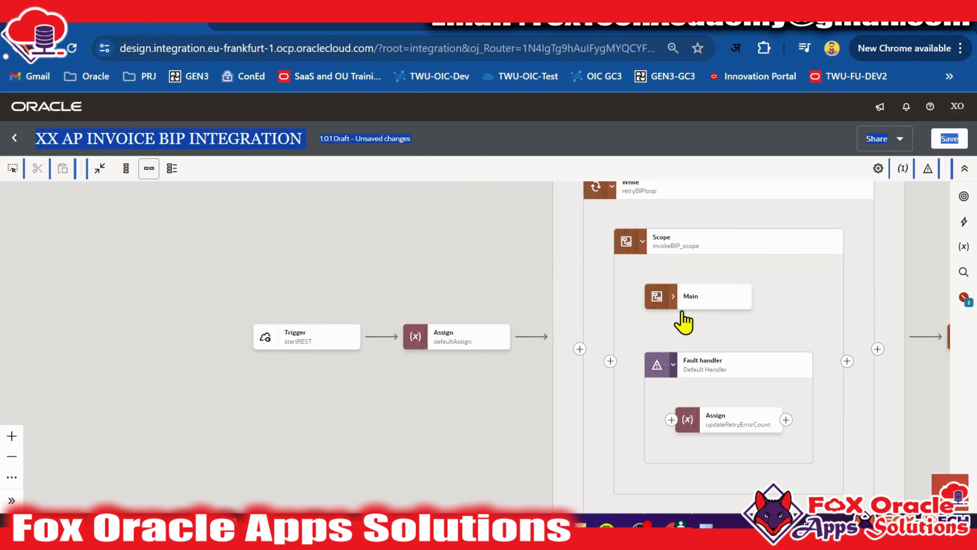
left_click(673, 298)
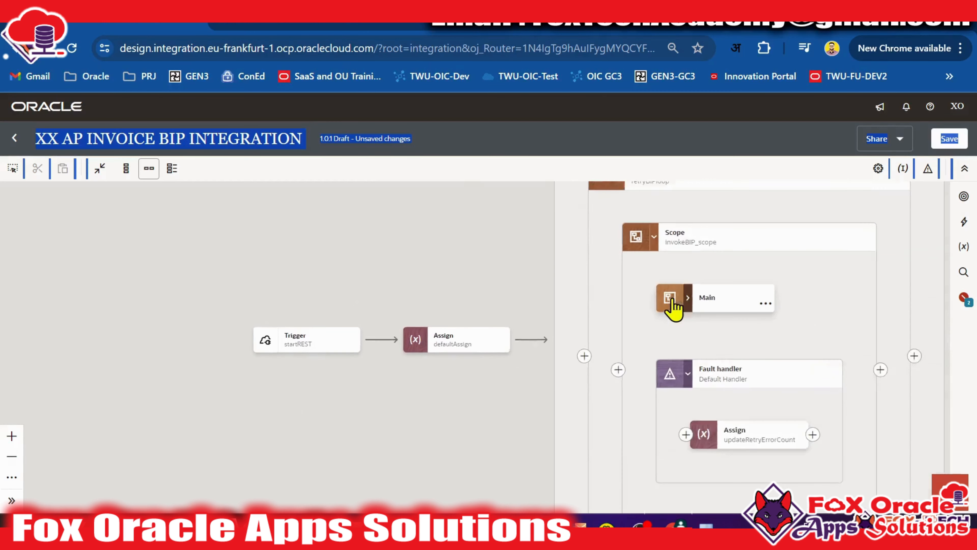
left_click_drag(731, 327, 249, 312)
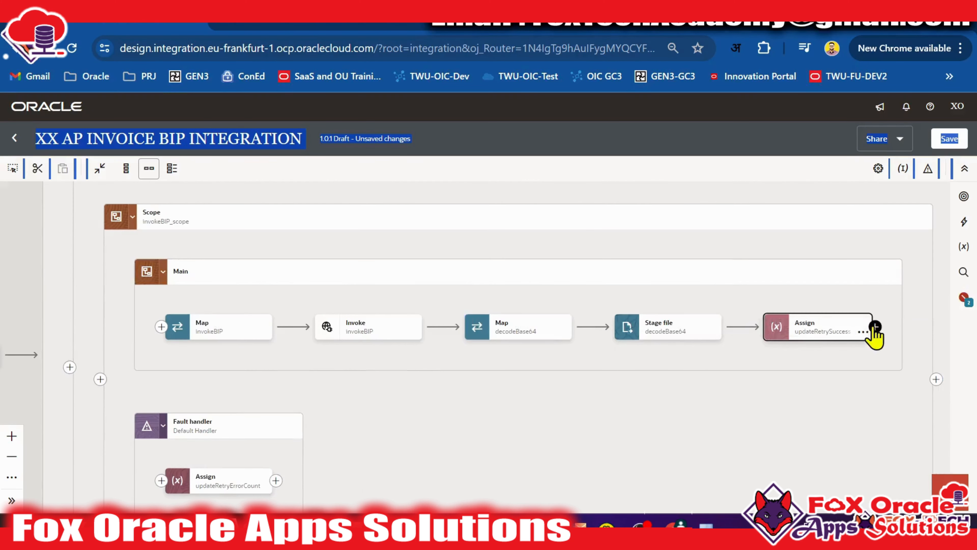
left_click(864, 333)
double_click(803, 333)
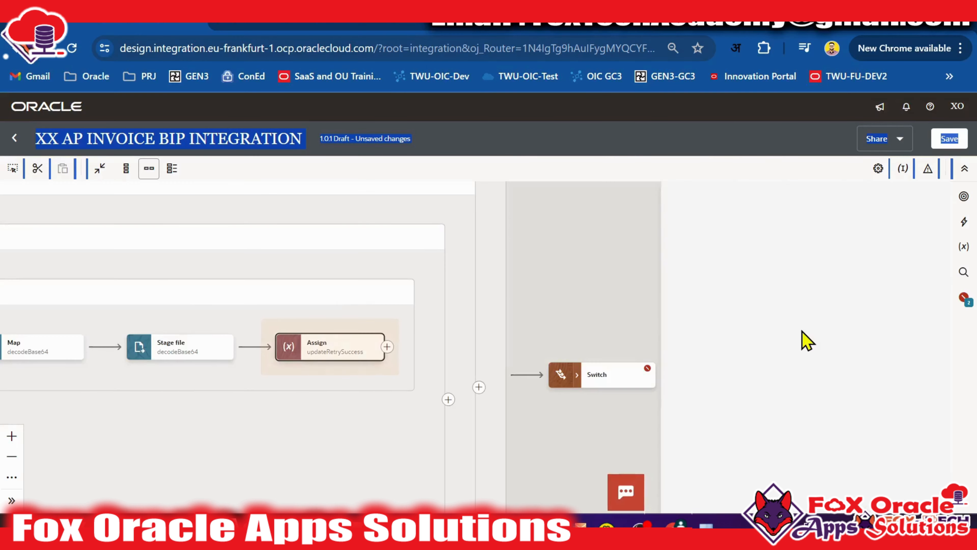
Step: In updateRetrySuccess, add an assignment that sets the existing variable var_BipFlag to 'Y', and close the configuration
left_click(682, 329)
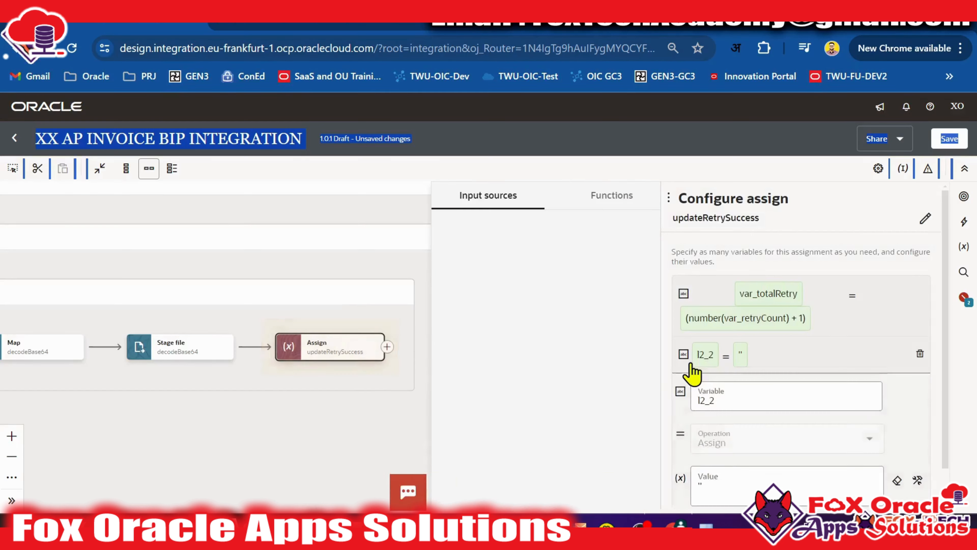
left_click(745, 406)
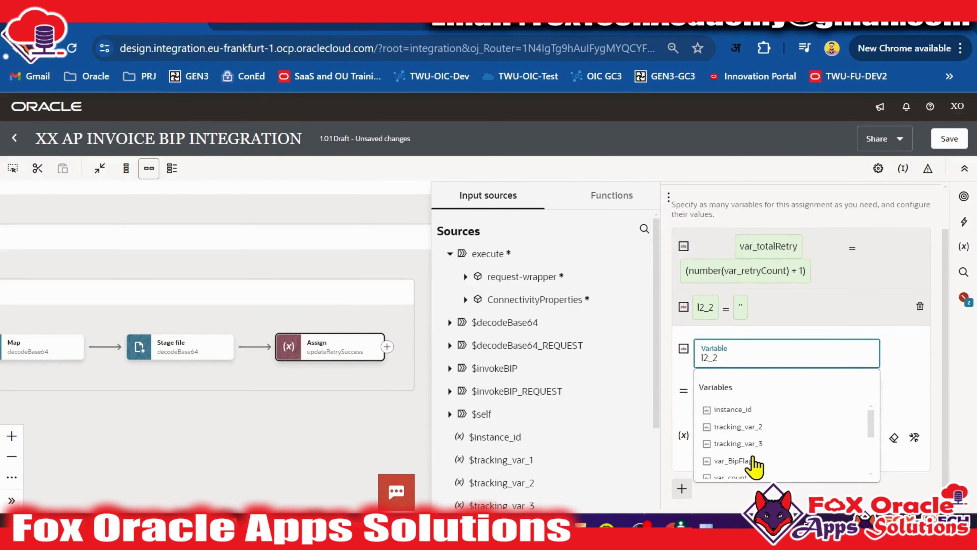
scroll(754, 458, "down", 2)
scroll(774, 458, "up", 1)
left_click(744, 433)
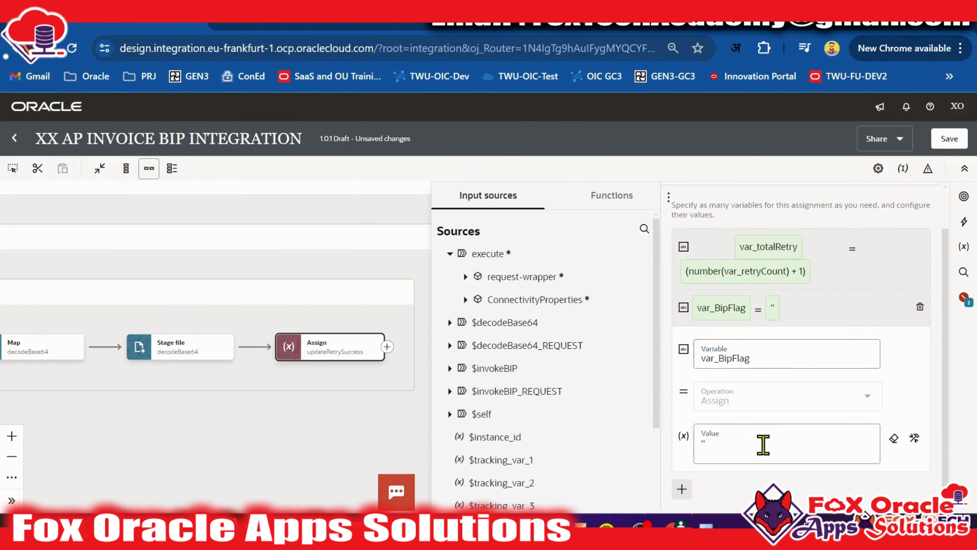
left_click(746, 438)
key("BackSpace")
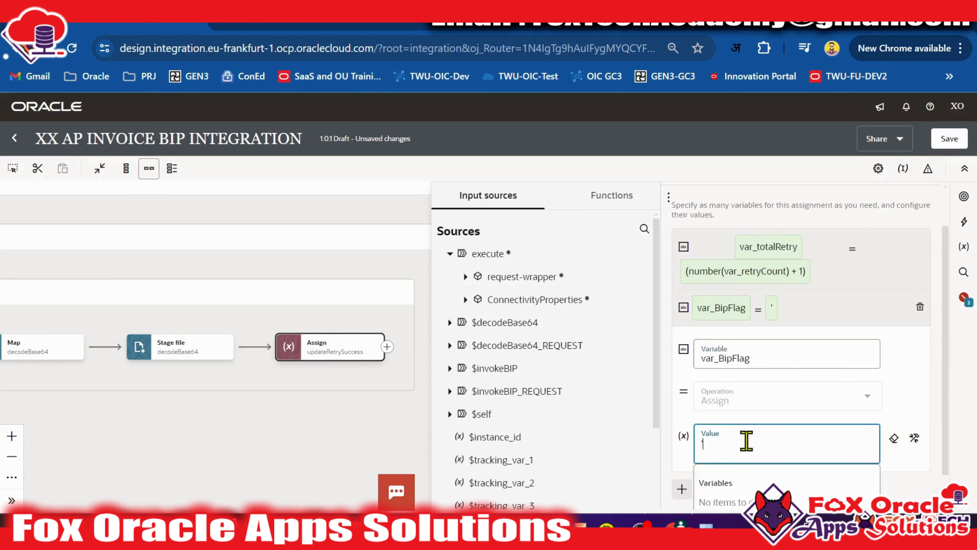
type("Y'")
left_click(806, 314)
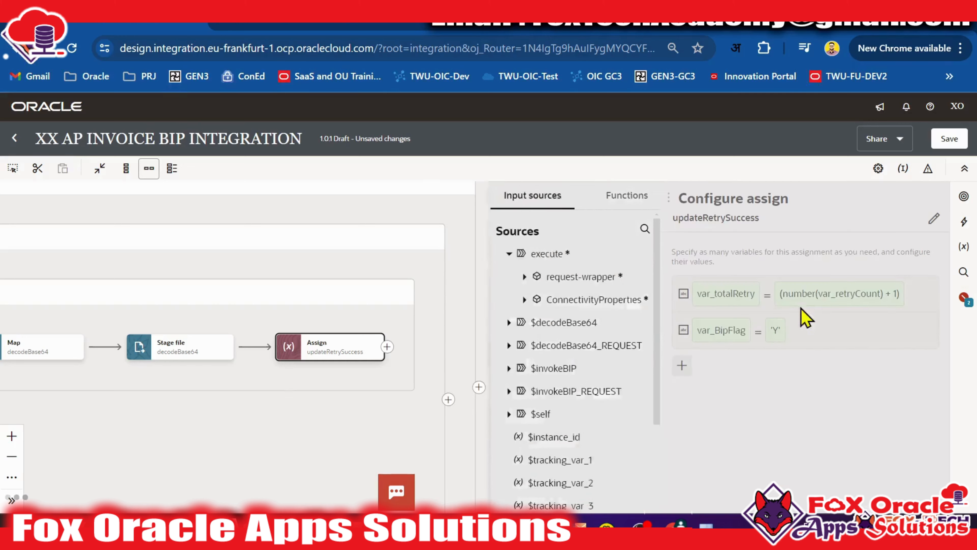
left_click(629, 335)
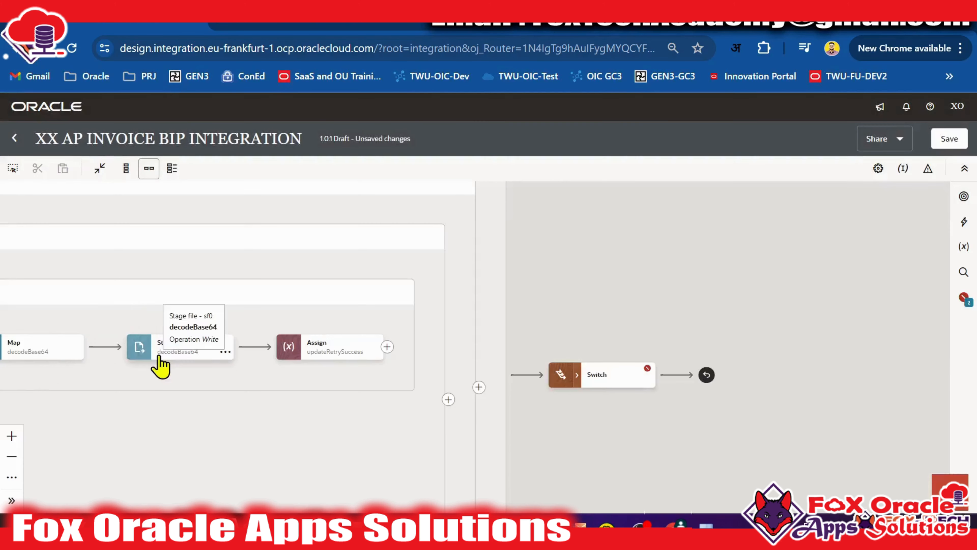
Step: Examine the retryBIPloop flow from the invokeBIP call through the decodeBase64 map and stage file to the Switch
left_click_drag(41, 361, 496, 375)
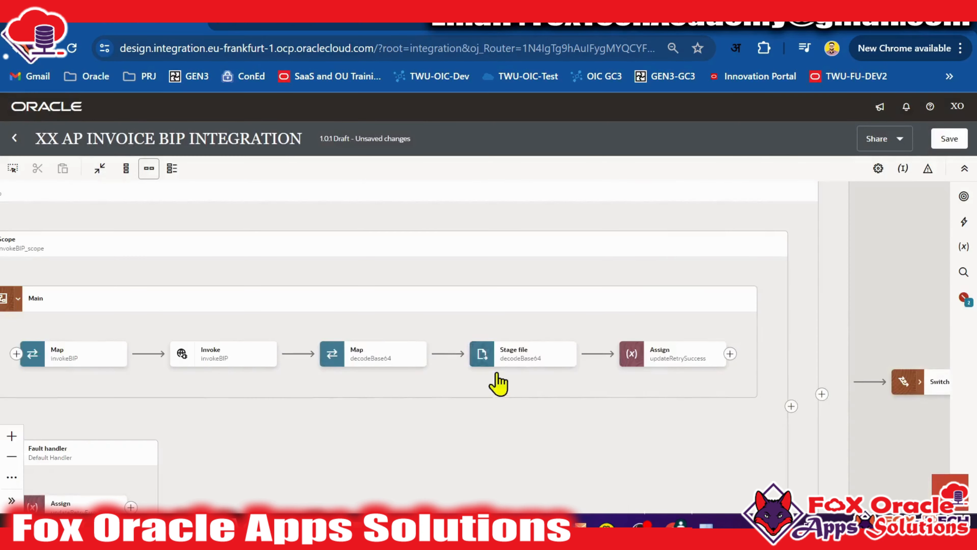
left_click_drag(419, 377, 630, 376)
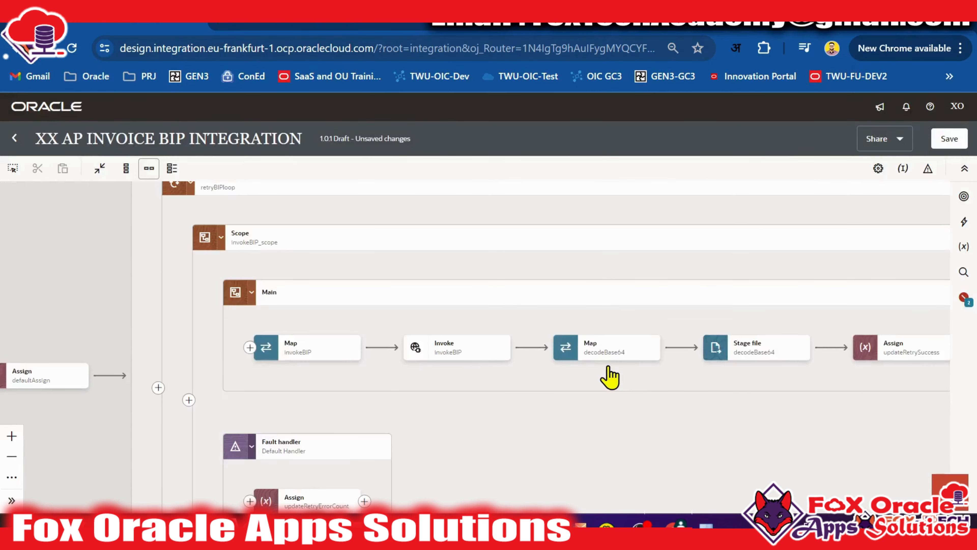
scroll(610, 379, "down", 5)
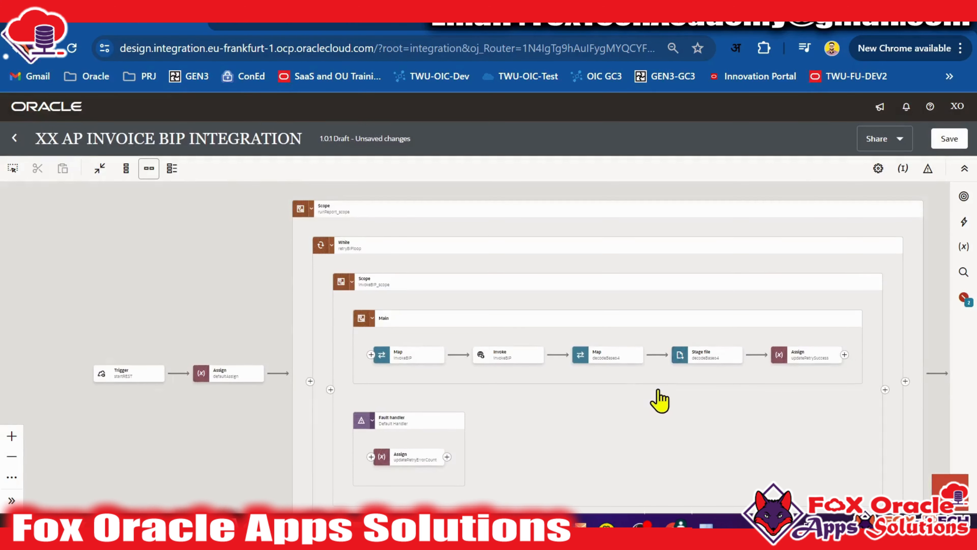
left_click_drag(659, 400, 454, 408)
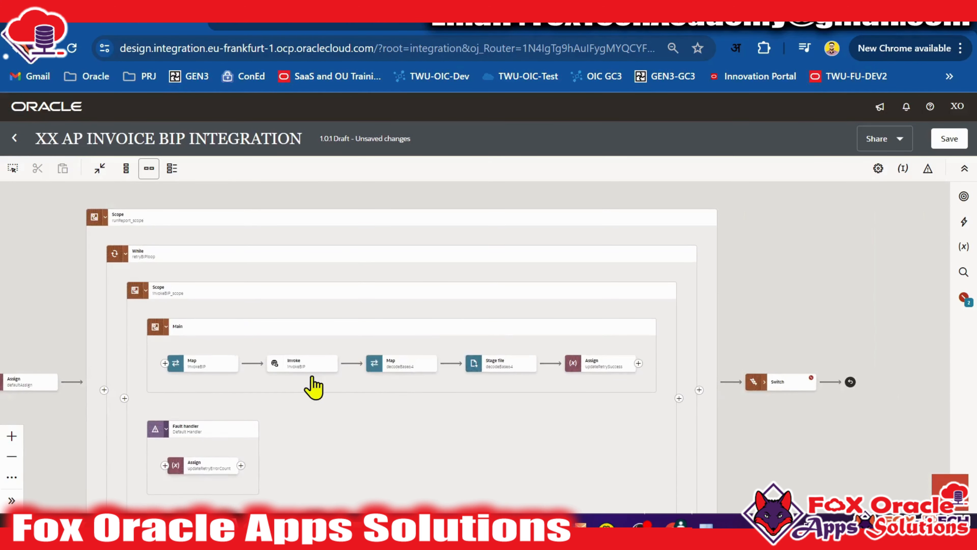
left_click(383, 364)
left_click(476, 368)
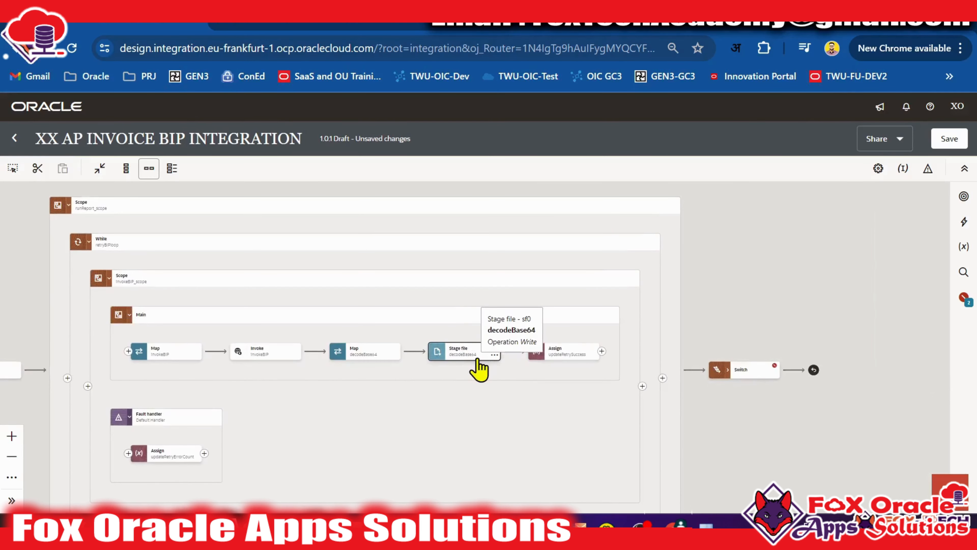
left_click_drag(615, 382, 458, 358)
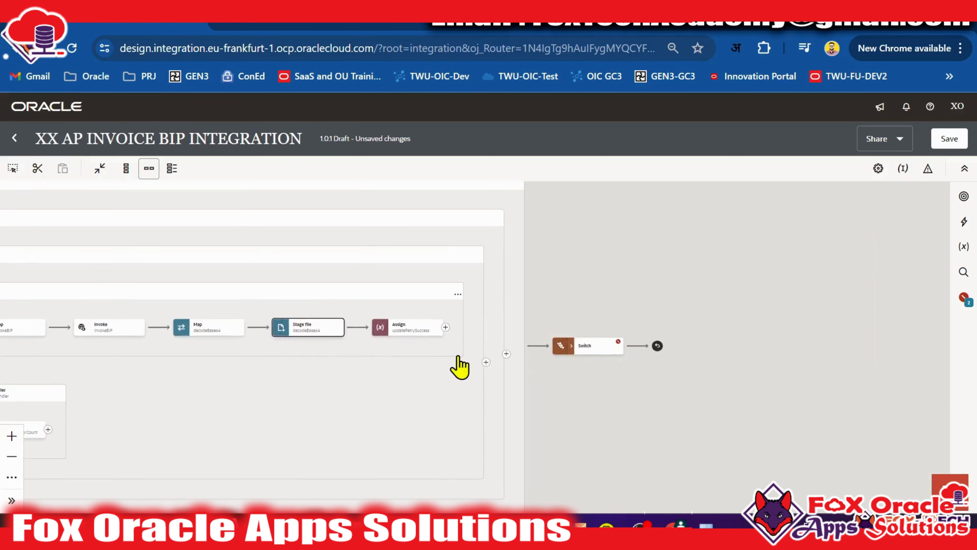
Step: Expand the Switch and its Route 1, and review the route's actions alongside the main flow of invokeBIP_scope
left_click(572, 346)
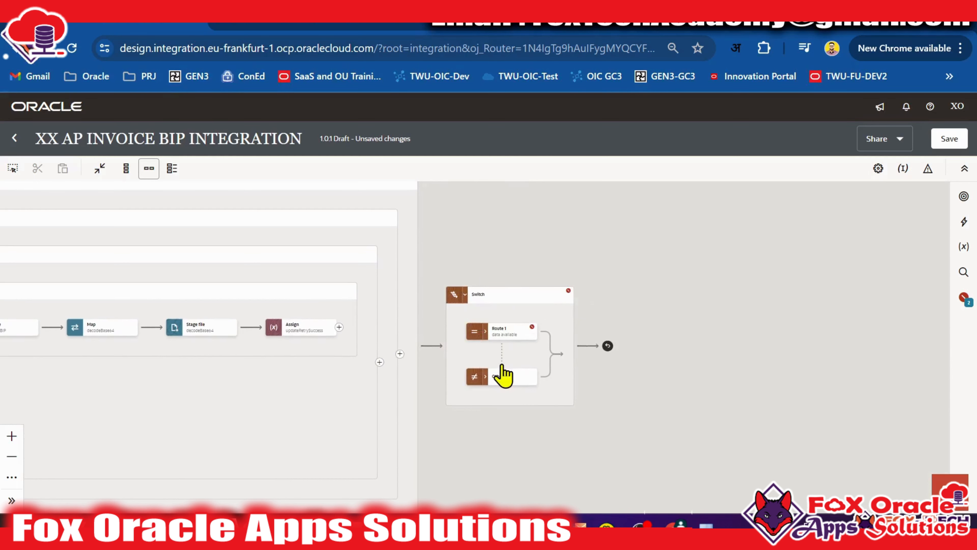
left_click(486, 336)
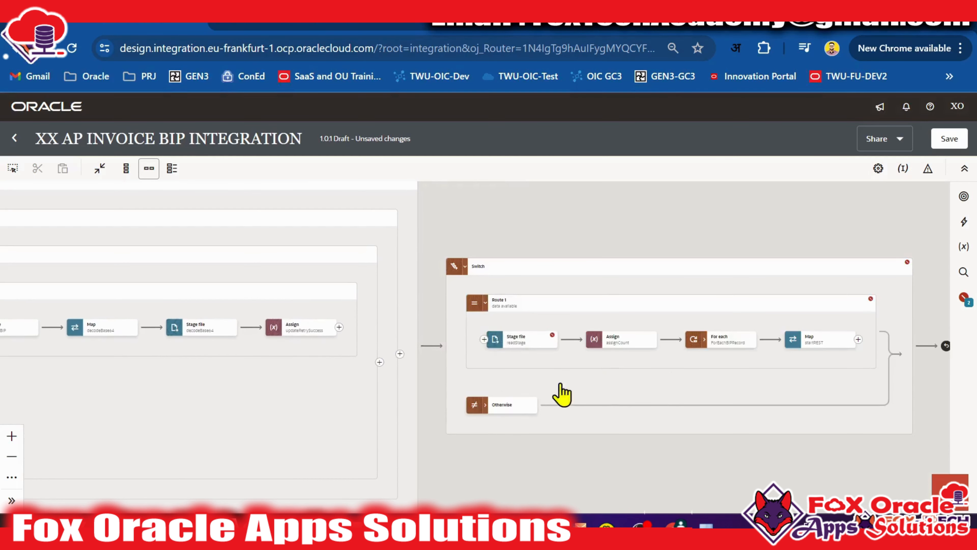
left_click_drag(593, 377, 549, 381)
left_click_drag(427, 300, 543, 285)
left_click_drag(375, 388, 565, 403)
left_click(398, 336)
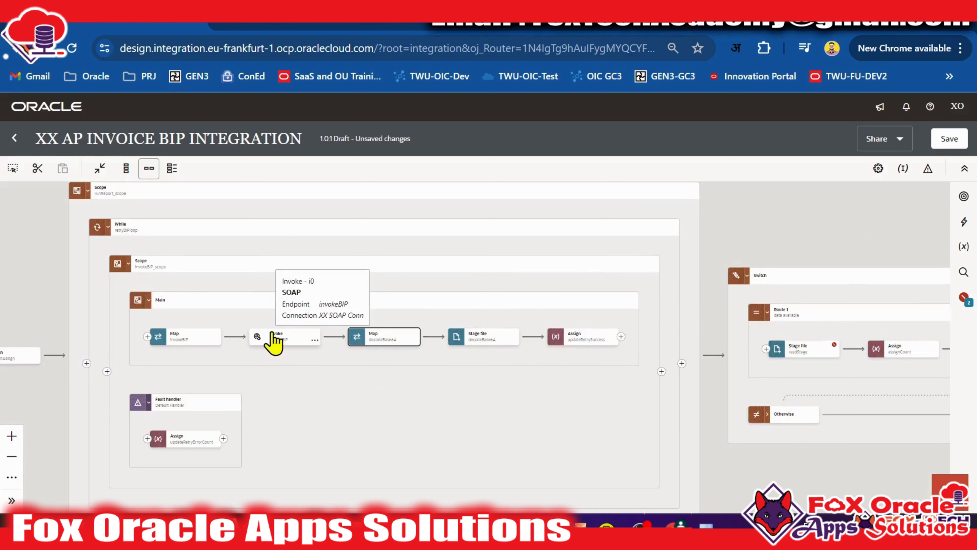
left_click(305, 342)
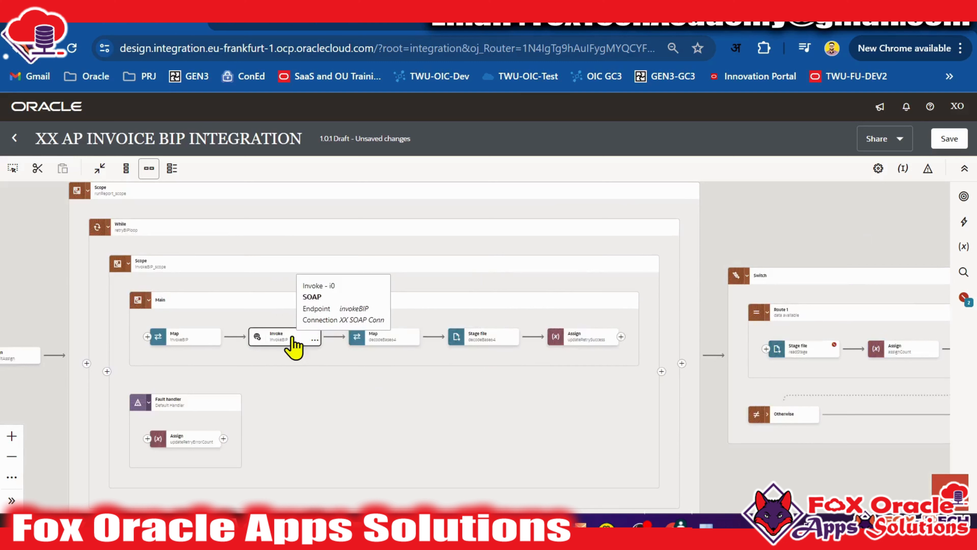
left_click(585, 343)
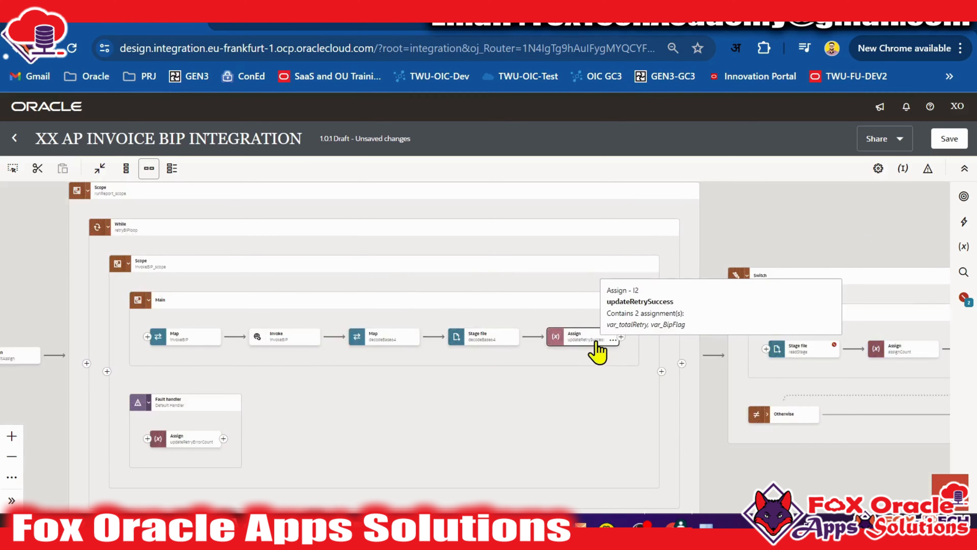
left_click_drag(702, 385, 508, 391)
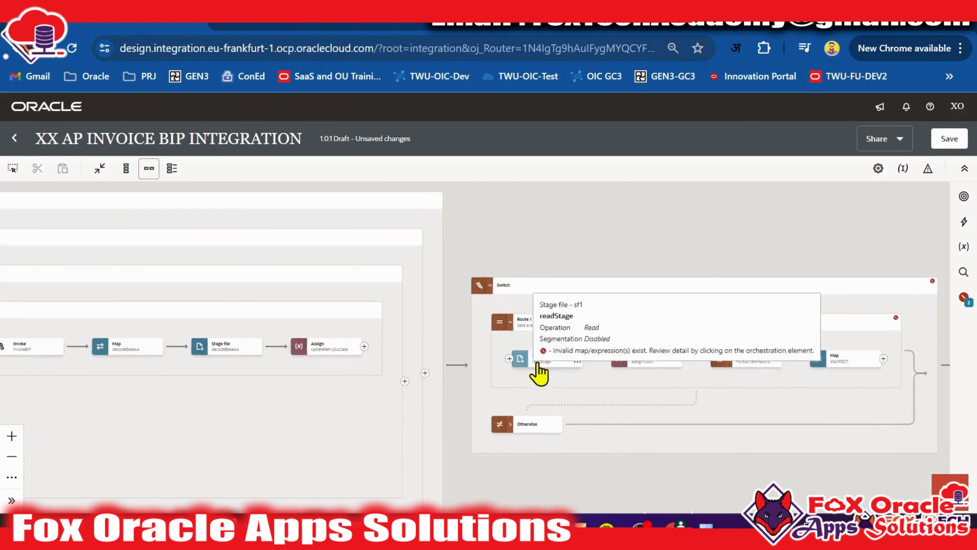
Step: Collapse Route 1 within the Switch while keeping the Switch itself expanded
left_click(473, 285)
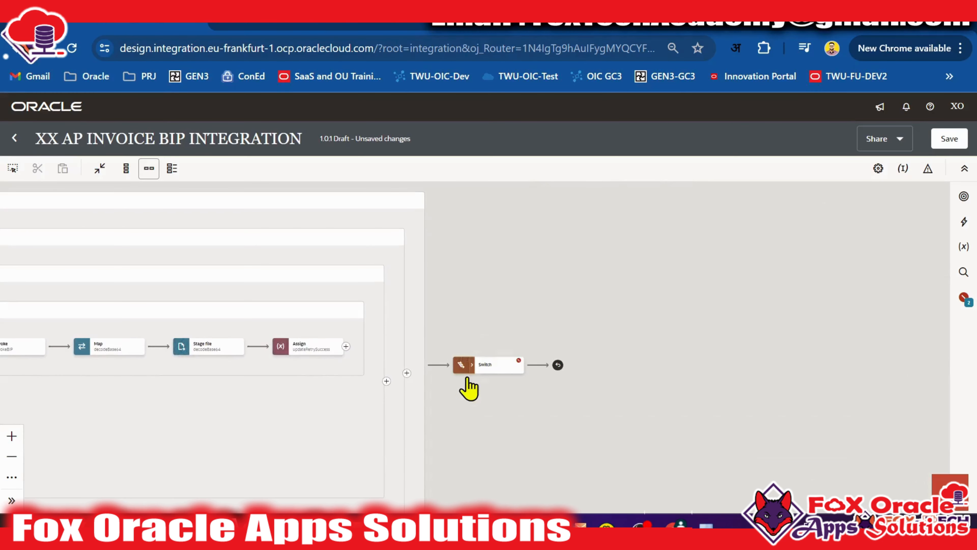
left_click(472, 365)
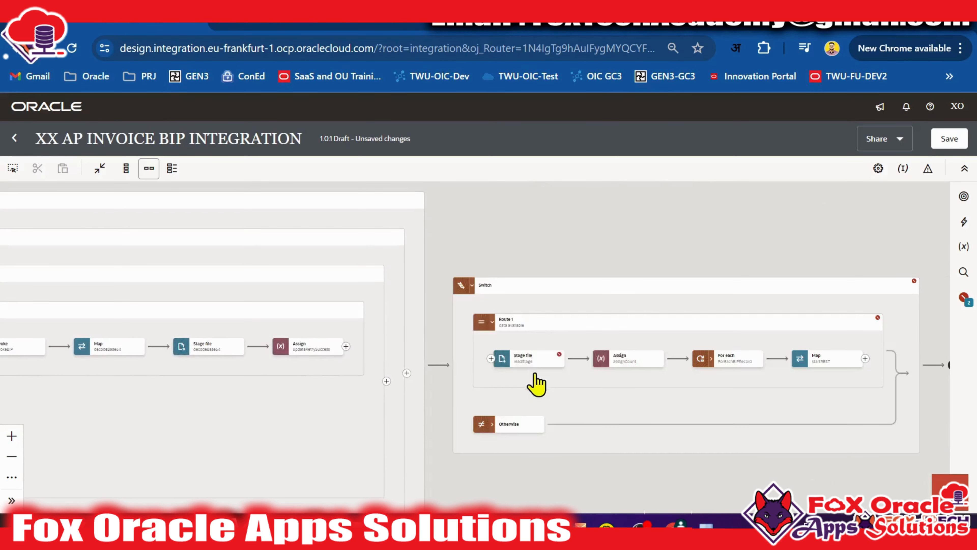
left_click(492, 324)
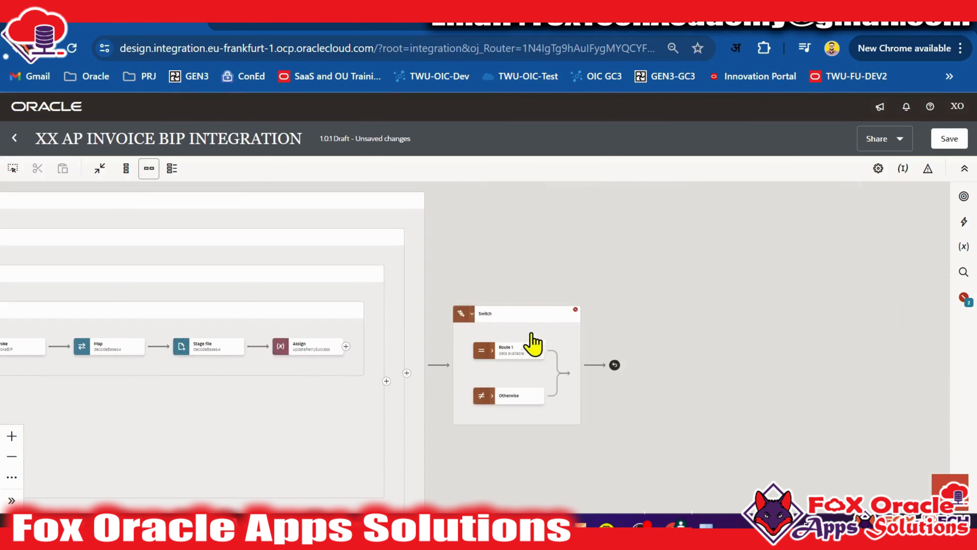
Step: Expand Route 1 of the Switch, review its data available condition expression, and close the route configuration
left_click(493, 351)
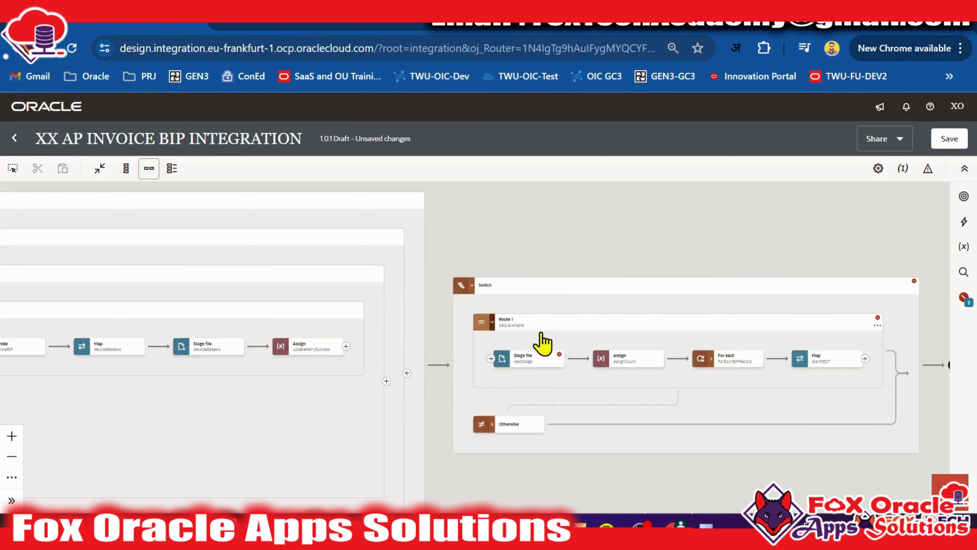
left_click(539, 331)
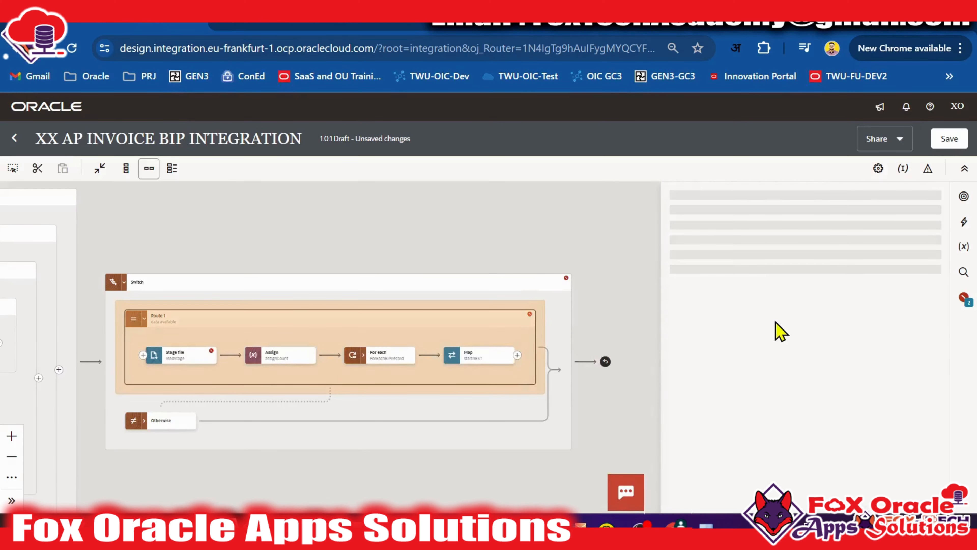
left_click(778, 278)
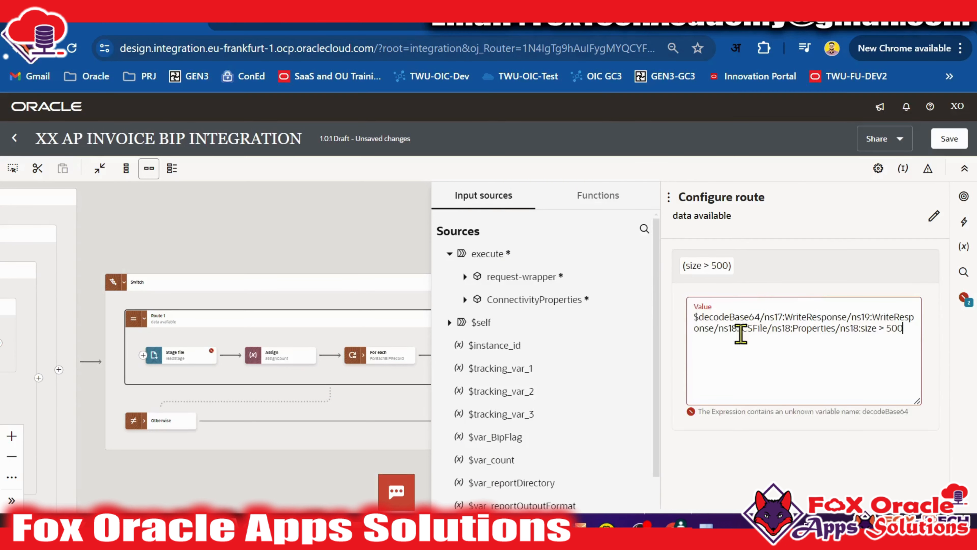
left_click_drag(694, 317, 882, 335)
key("Escape")
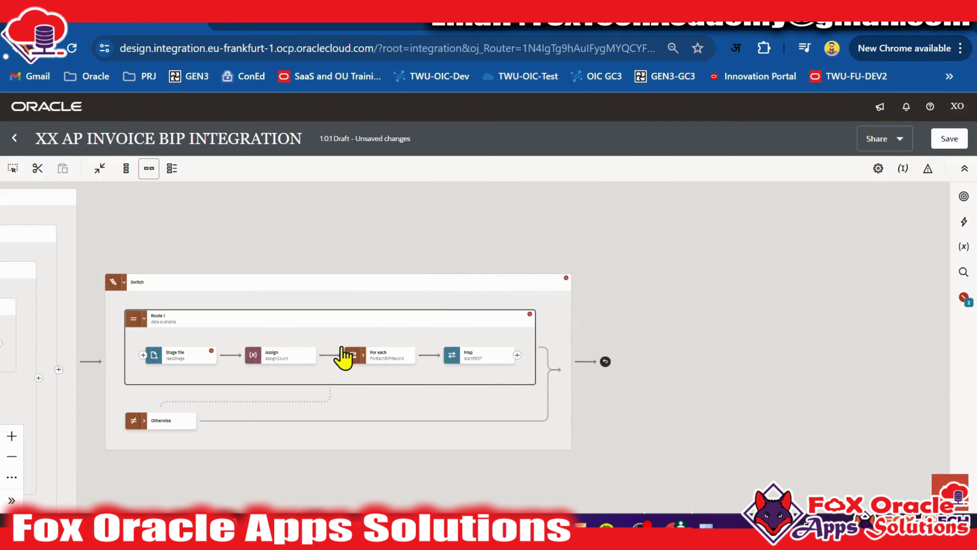
Step: Extend the Route 1 condition by enclosing the decodeBase64 size > 500 check in parentheses and adding and $var_BipFlag='Y', and close the configuration
mouse_move(197, 354)
left_click(227, 336)
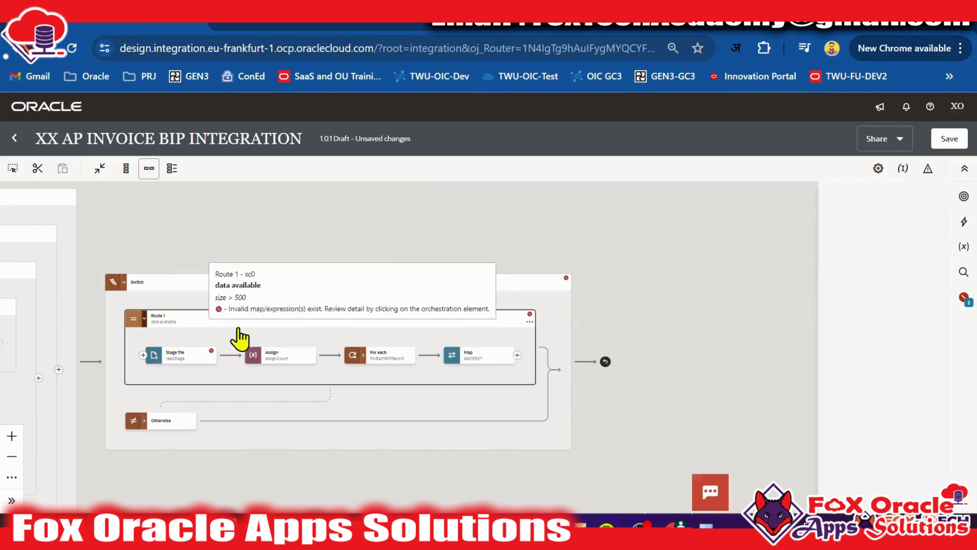
left_click(790, 278)
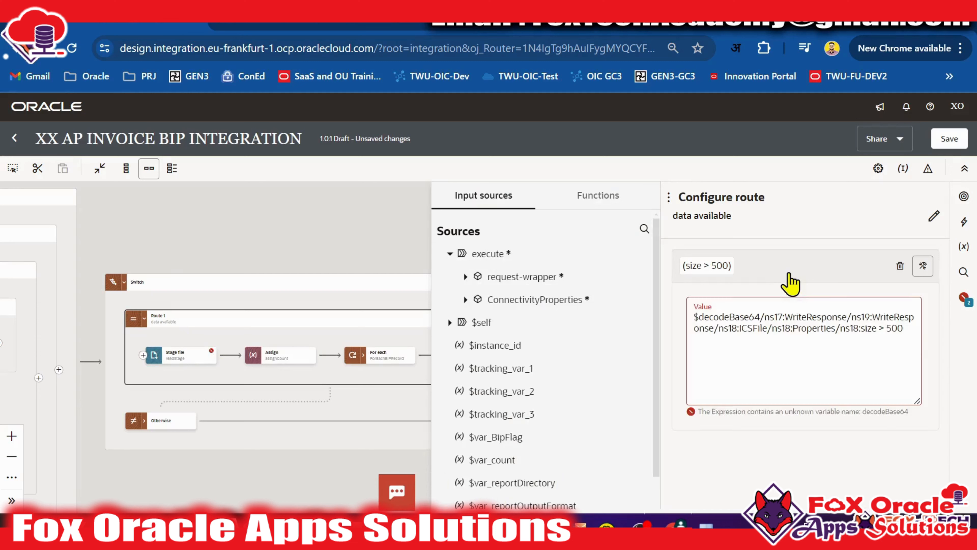
type(")")
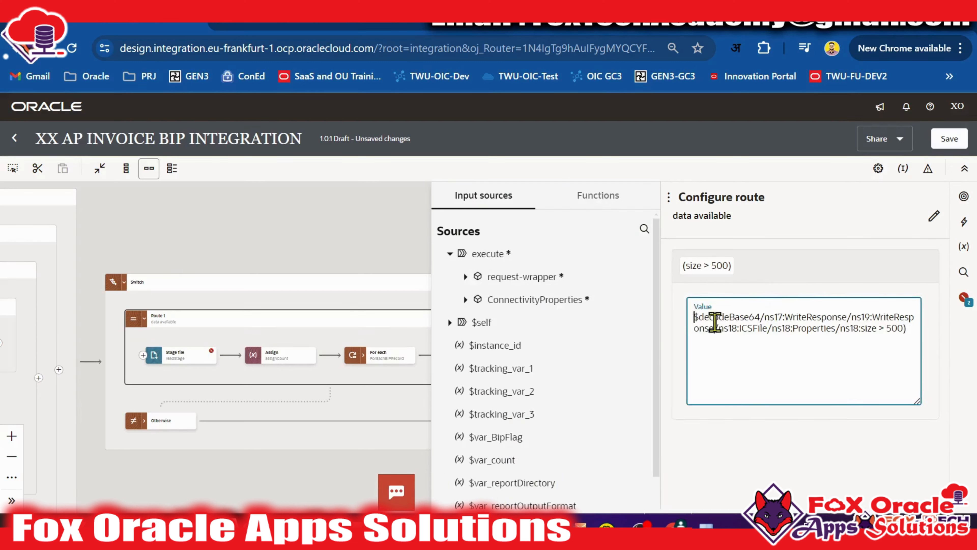
type("(")
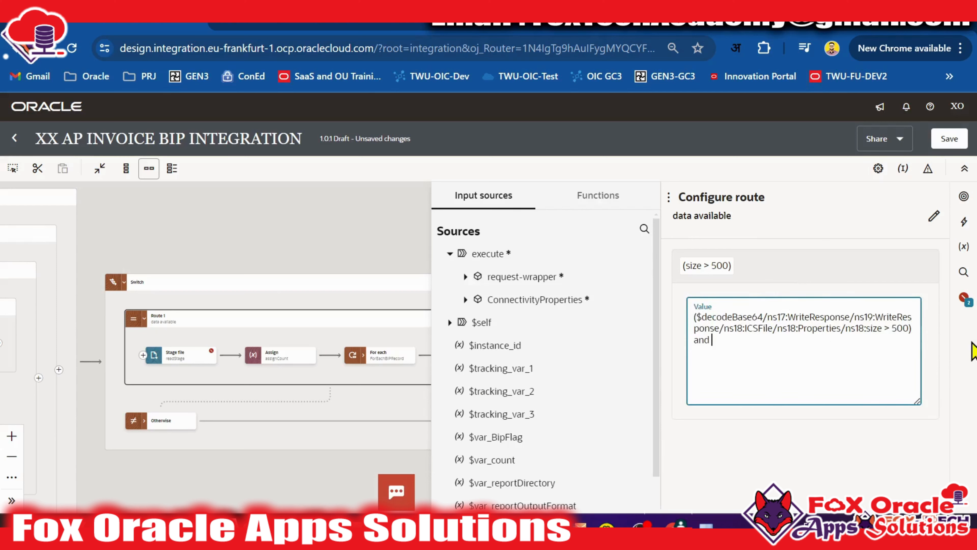
scroll(549, 468, "down", 2)
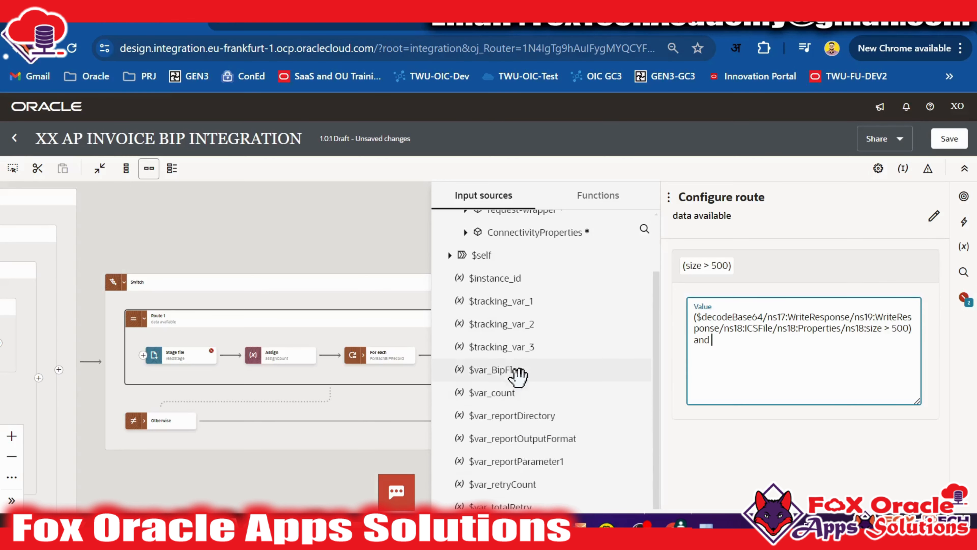
left_click_drag(518, 373, 733, 389)
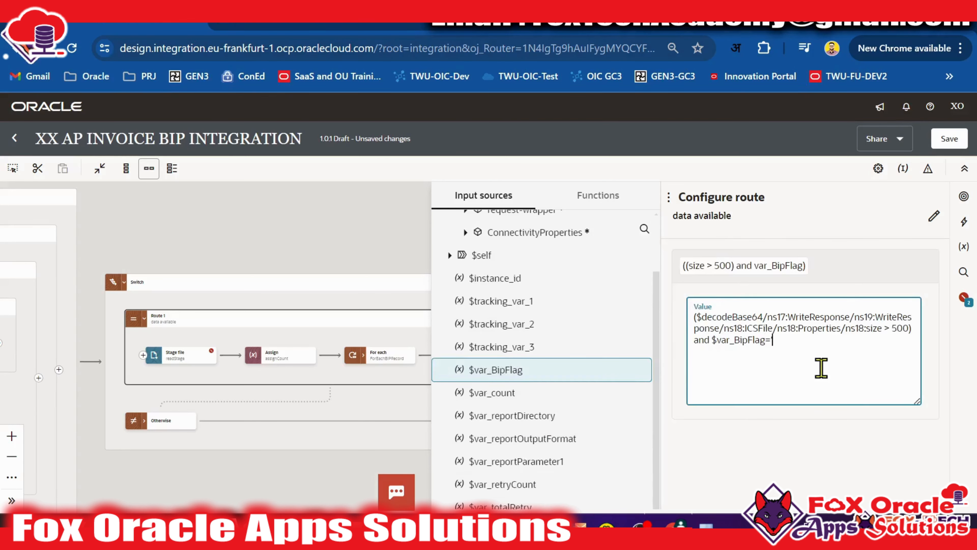
left_click(821, 265)
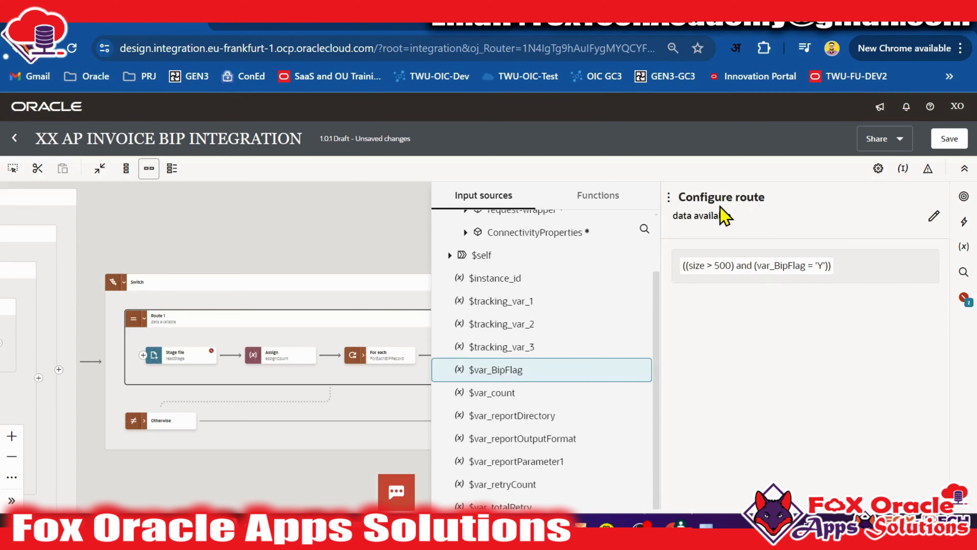
key("ctrl+s")
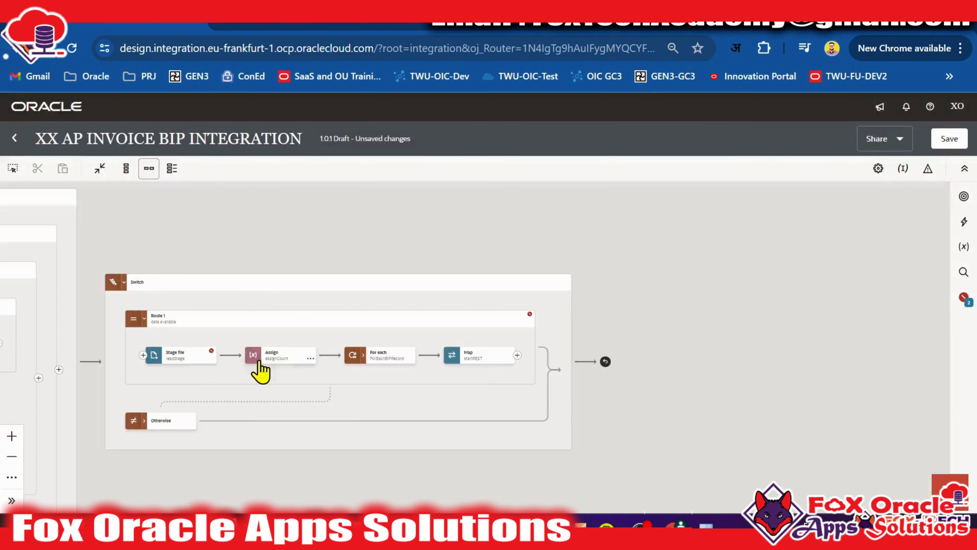
Step: Inspect the readStage stage file in Route 1 of the Switch for its validation error
left_click_drag(301, 249, 524, 246)
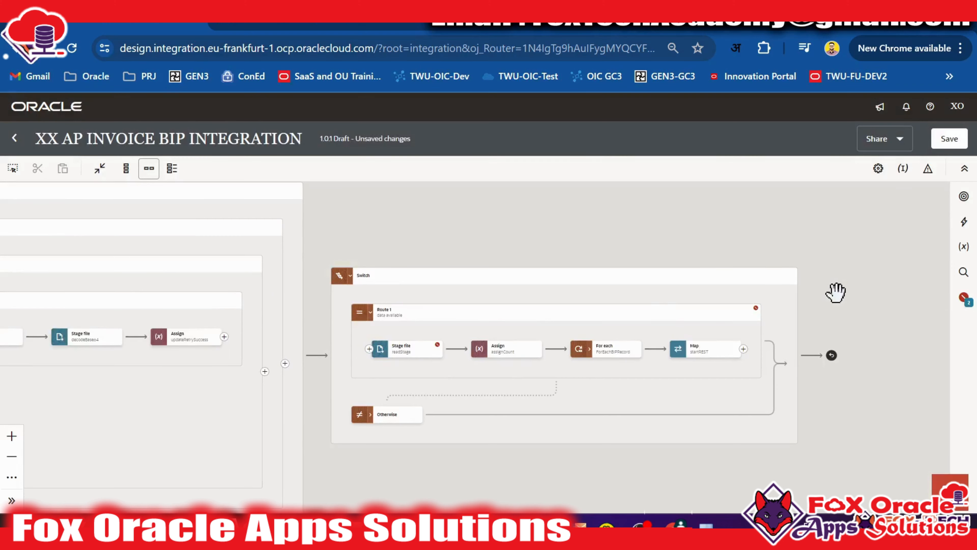
scroll(552, 225, "up", 5)
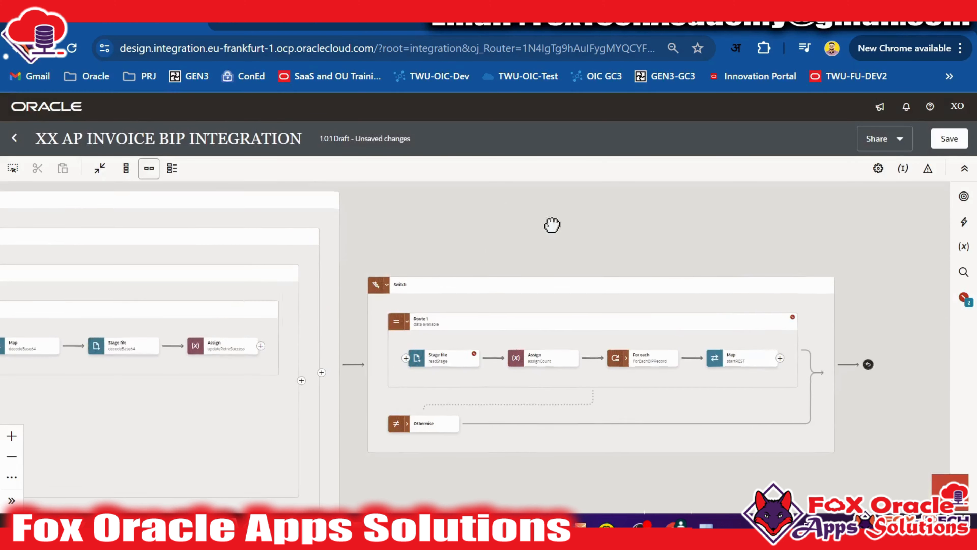
scroll(618, 244, "up", 2)
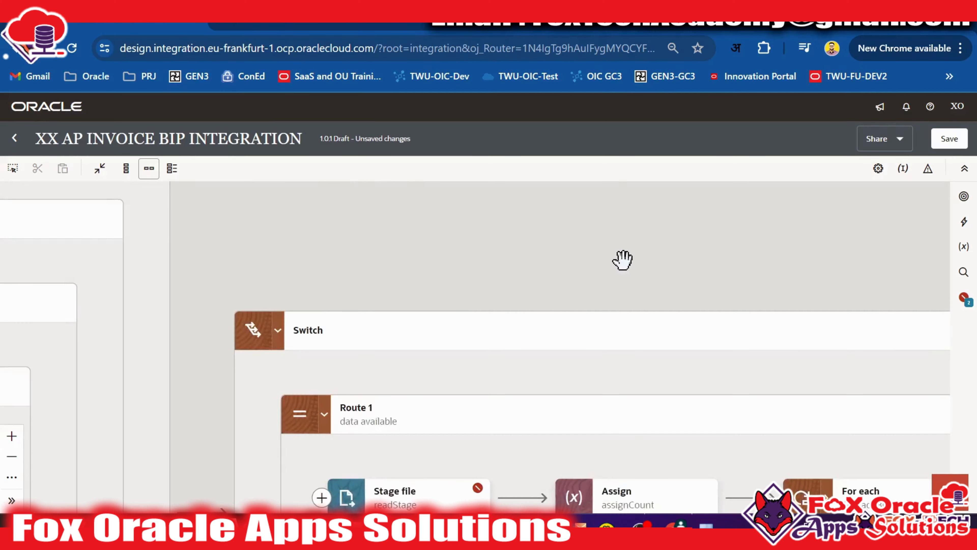
left_click_drag(619, 360, 610, 148)
left_click_drag(438, 329, 433, 374)
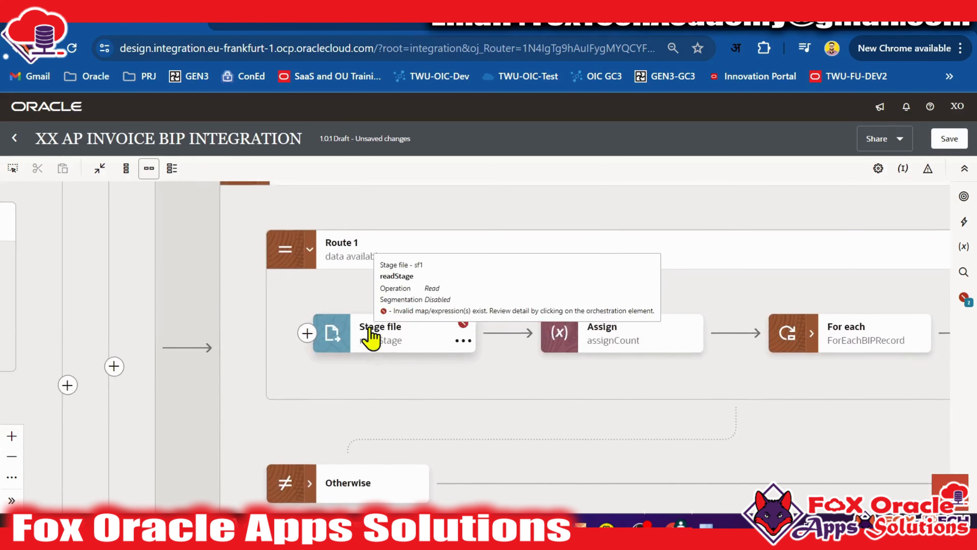
left_click(373, 331)
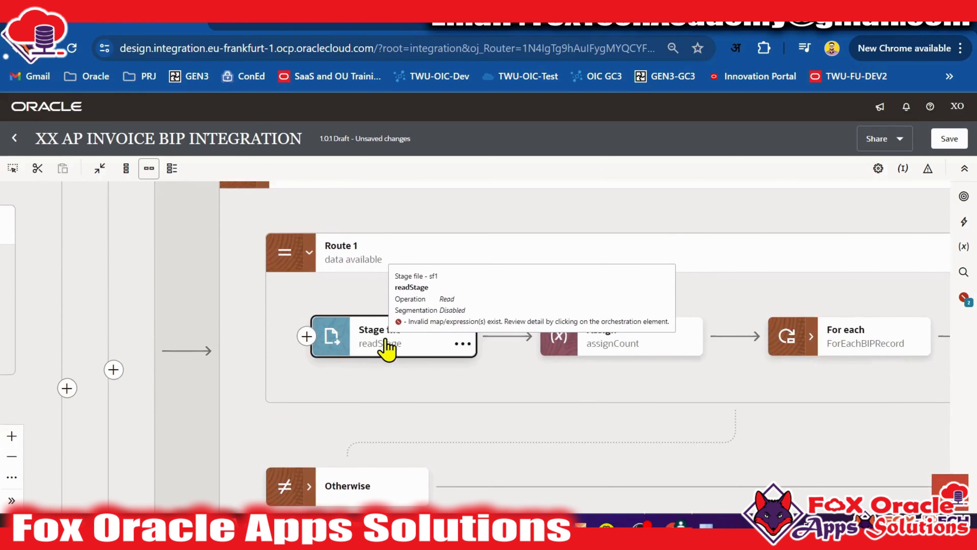
scroll(387, 356, "down", 3)
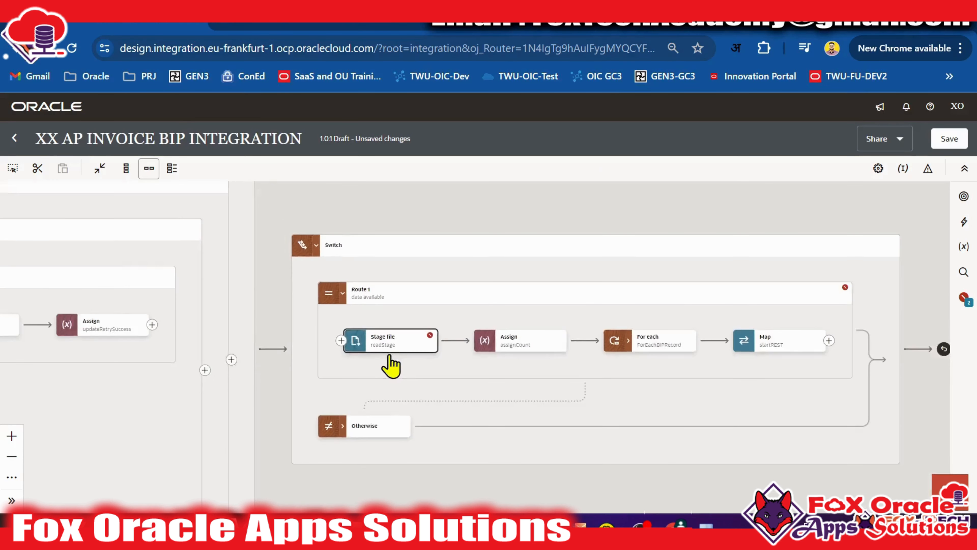
Step: Trace the flow between the Trigger, defaultAssign and the decodeBase64 stage file inside invokeBIP_scope to see where the file reference originates
left_click_drag(375, 367, 578, 387)
left_click_drag(375, 415, 613, 417)
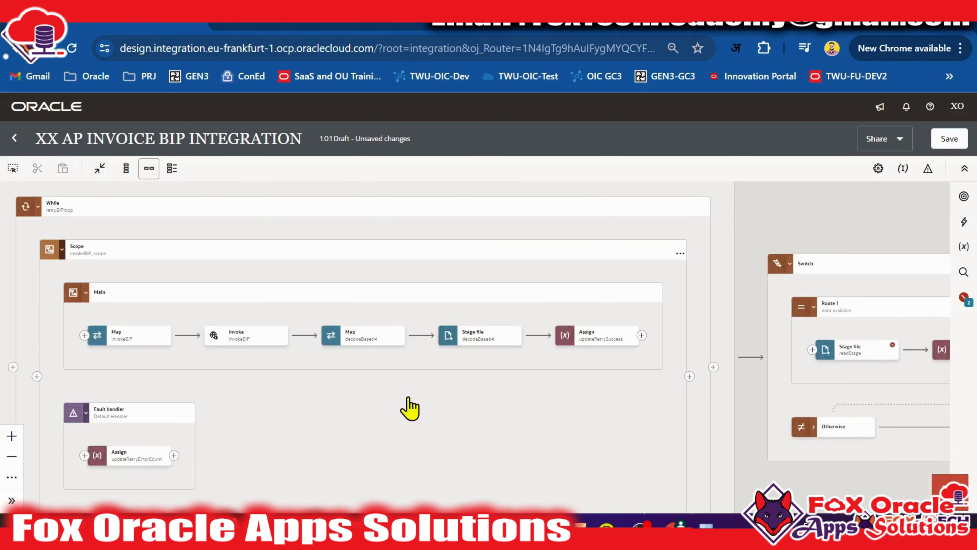
left_click(386, 342)
left_click_drag(377, 400, 432, 427)
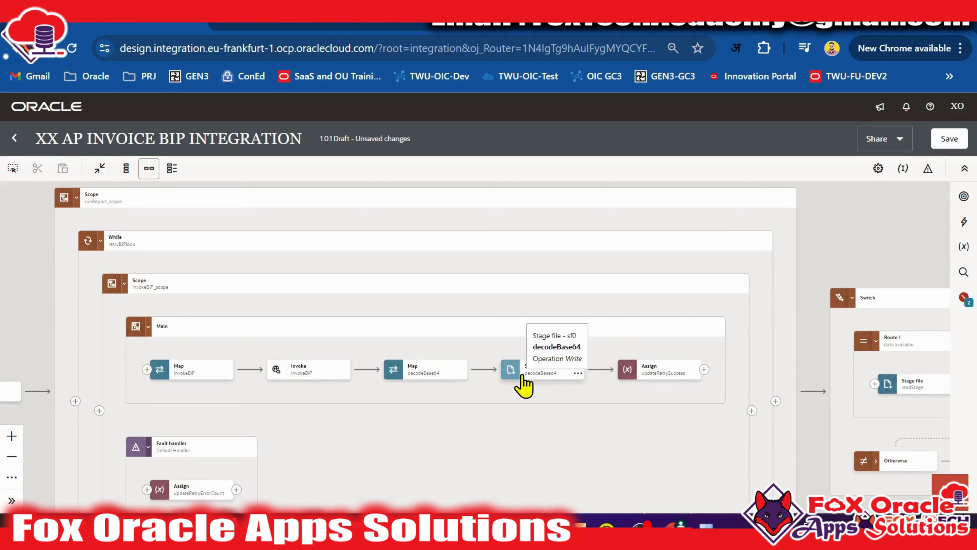
left_click(483, 336)
left_click(168, 285)
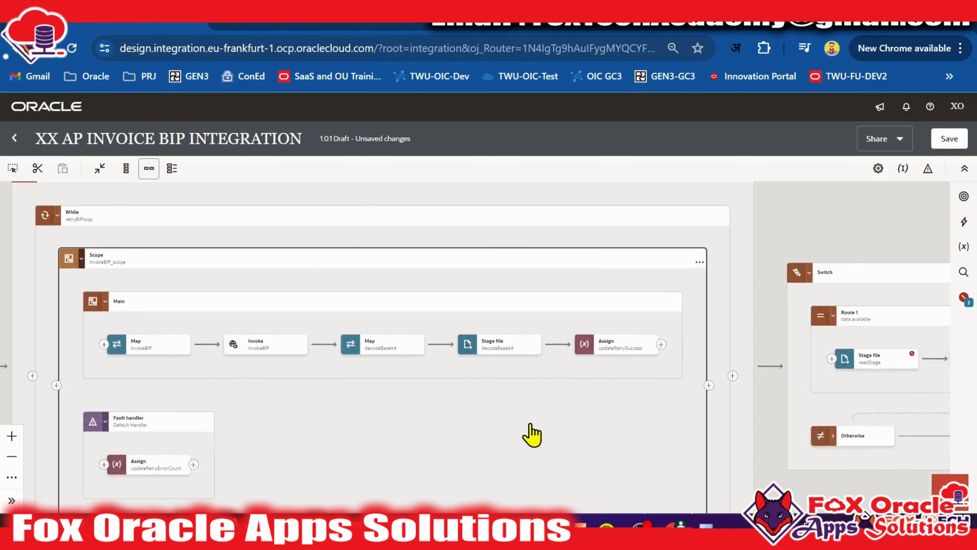
left_click(474, 356)
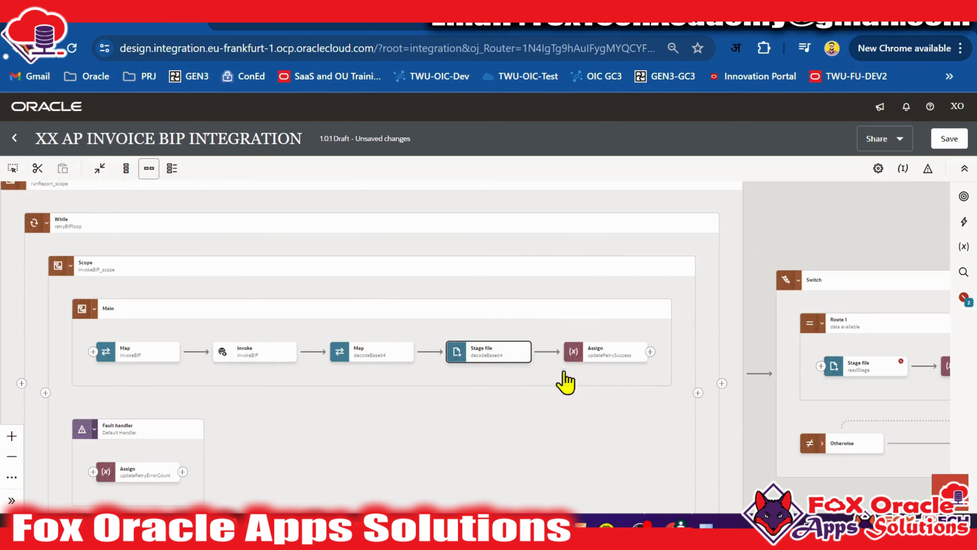
left_click_drag(444, 380, 785, 404)
left_click_drag(292, 325, 316, 299)
left_click_drag(673, 380, 556, 380)
left_click_drag(397, 390, 511, 372)
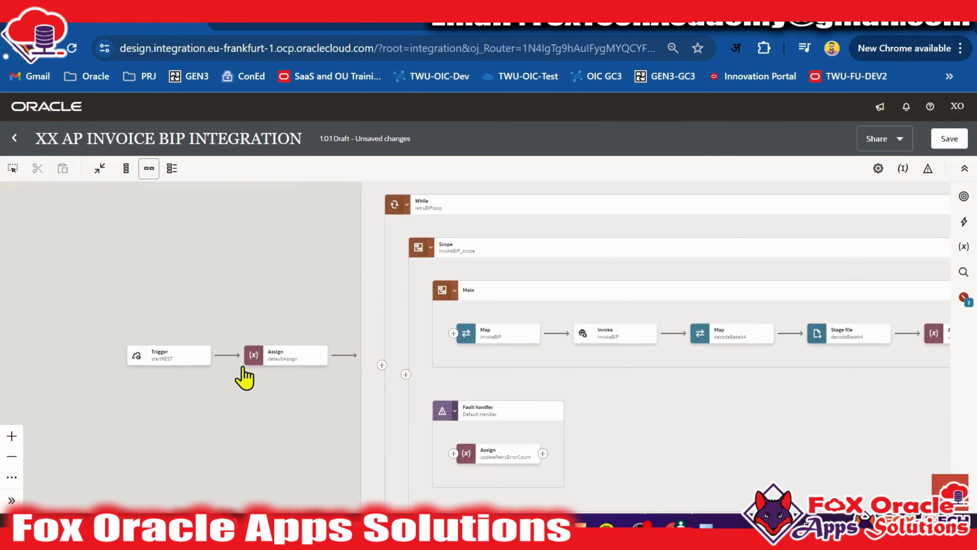
left_click_drag(548, 398, 371, 399)
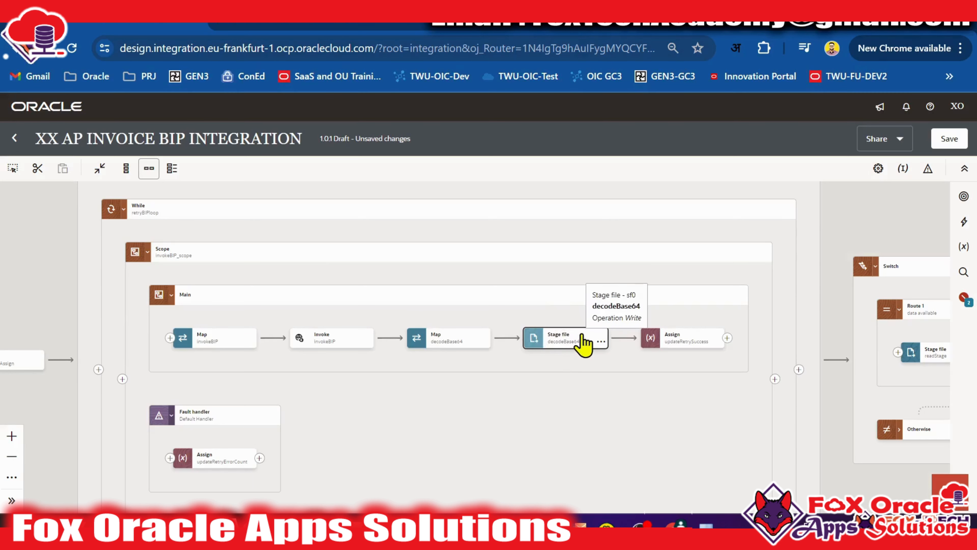
Step: In defaultAssign, add a variable var_BipFileReference with an empty string '' as its value, and close the configuration
left_click_drag(590, 356, 939, 361)
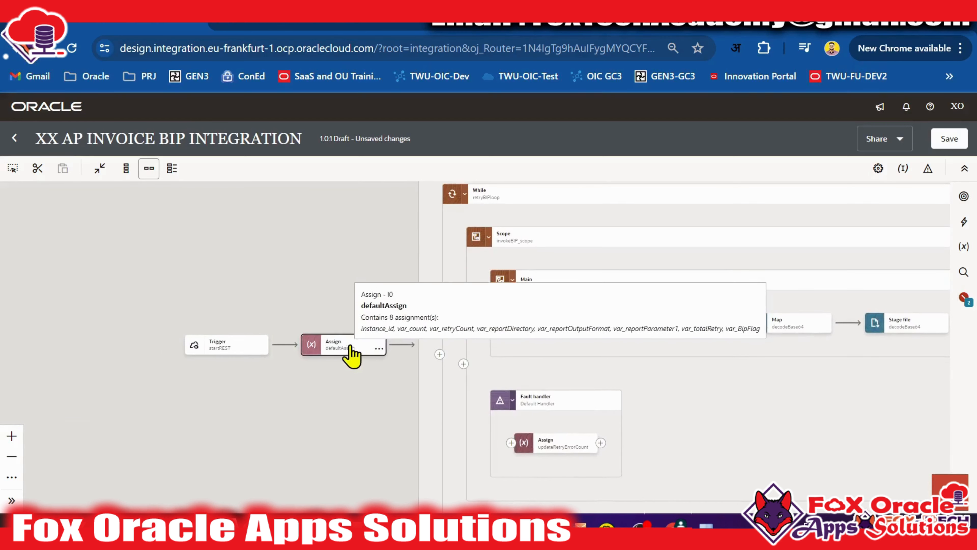
left_click(380, 350)
left_click(398, 374)
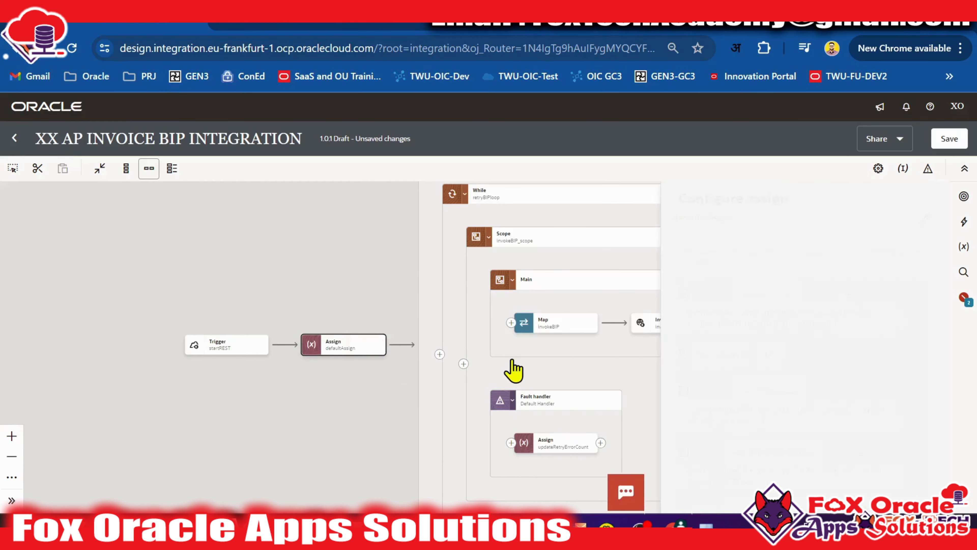
left_click_drag(662, 362, 133, 370)
left_click(148, 490)
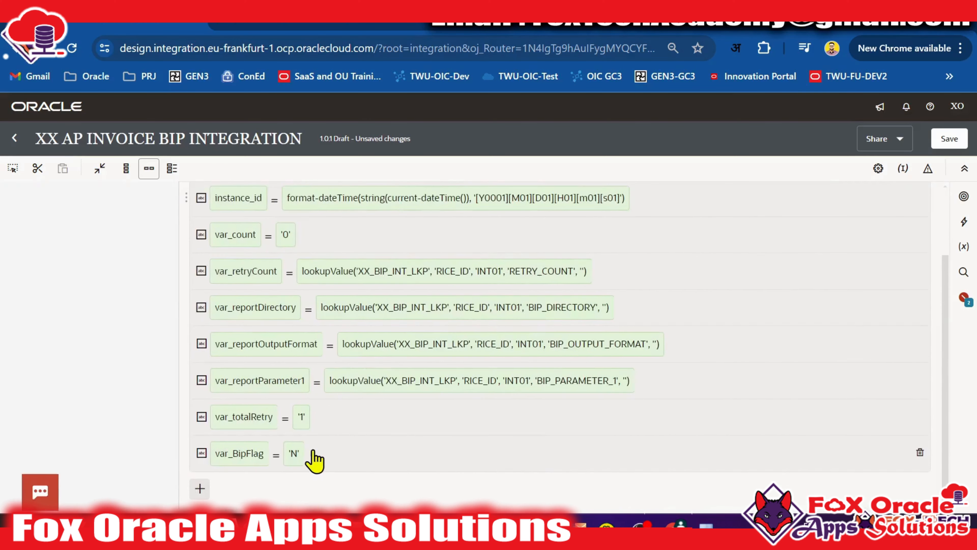
left_click(257, 363)
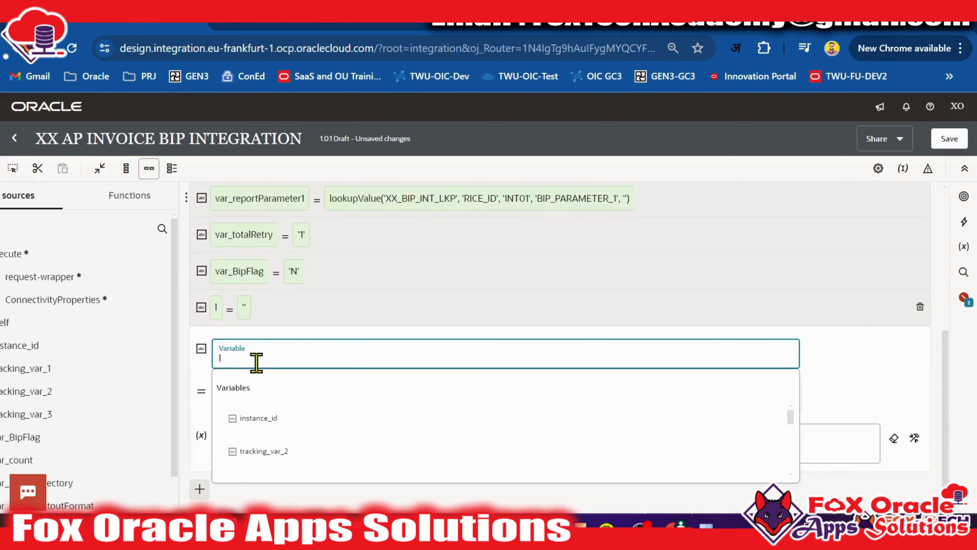
type("va")
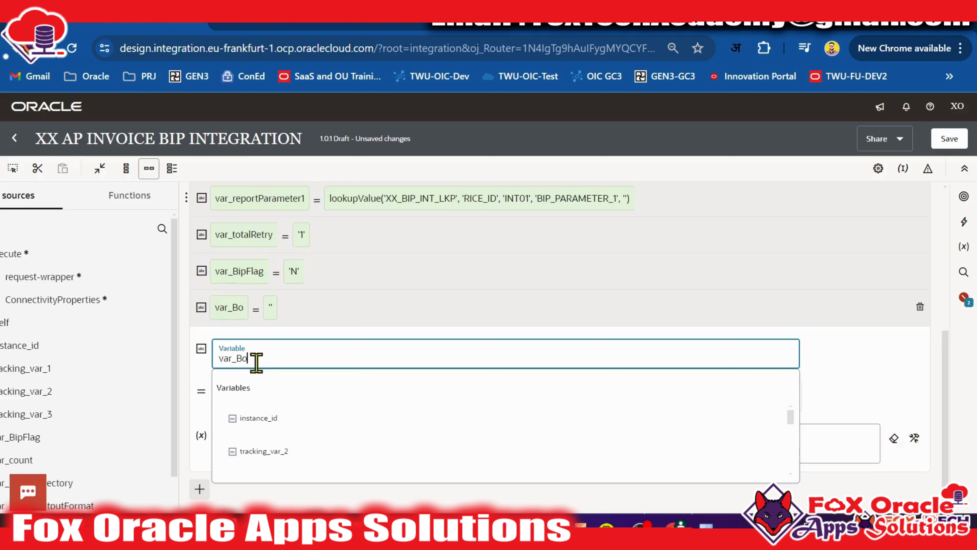
type("r_BipFileReference")
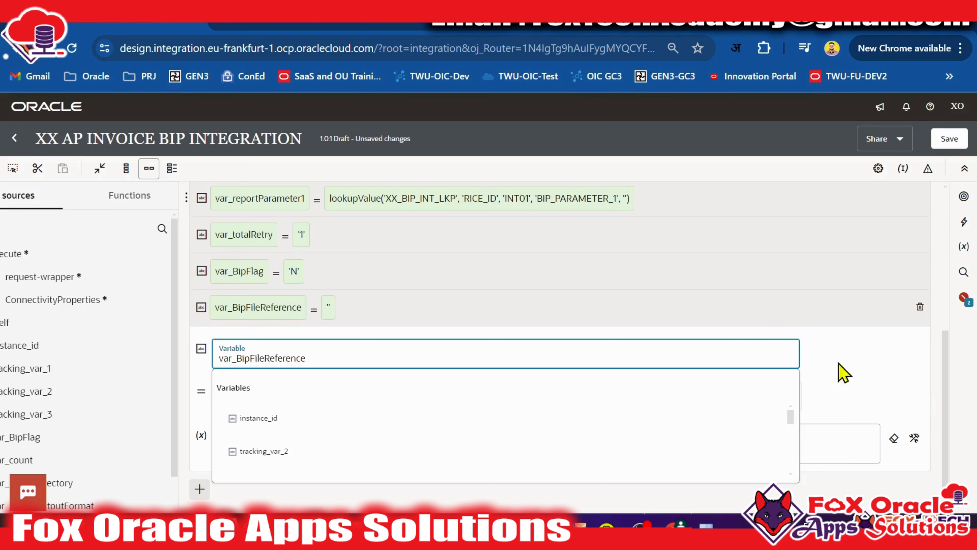
left_click(843, 373)
left_click(310, 439)
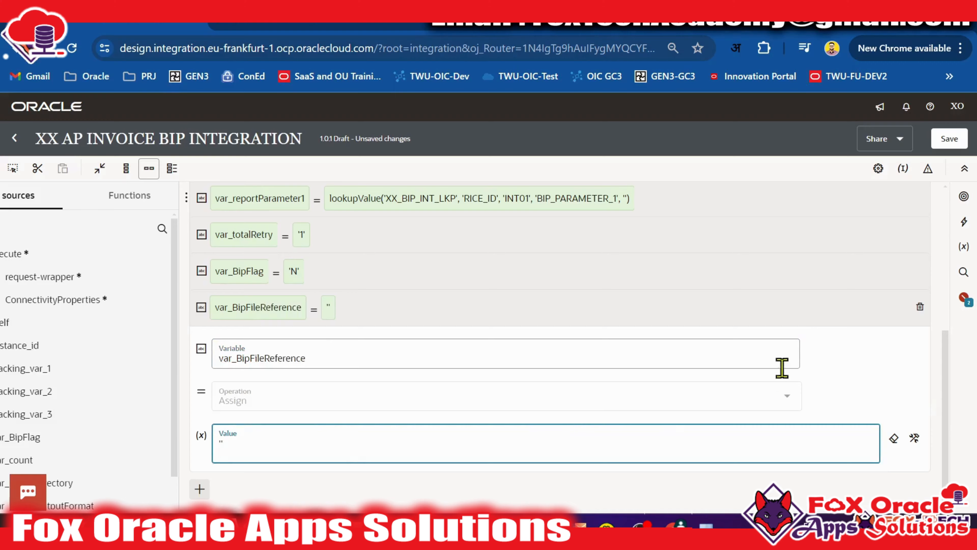
left_click(796, 323)
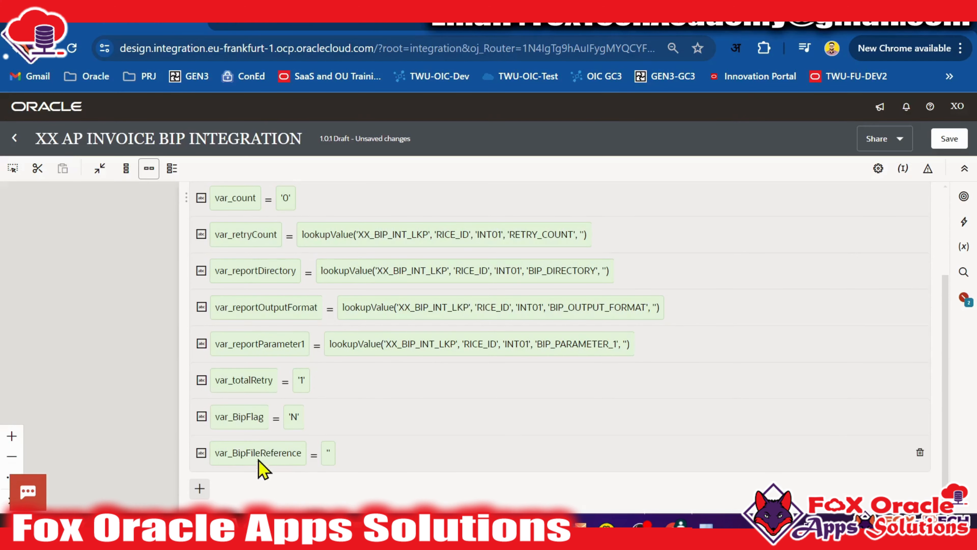
key("ctrl+s")
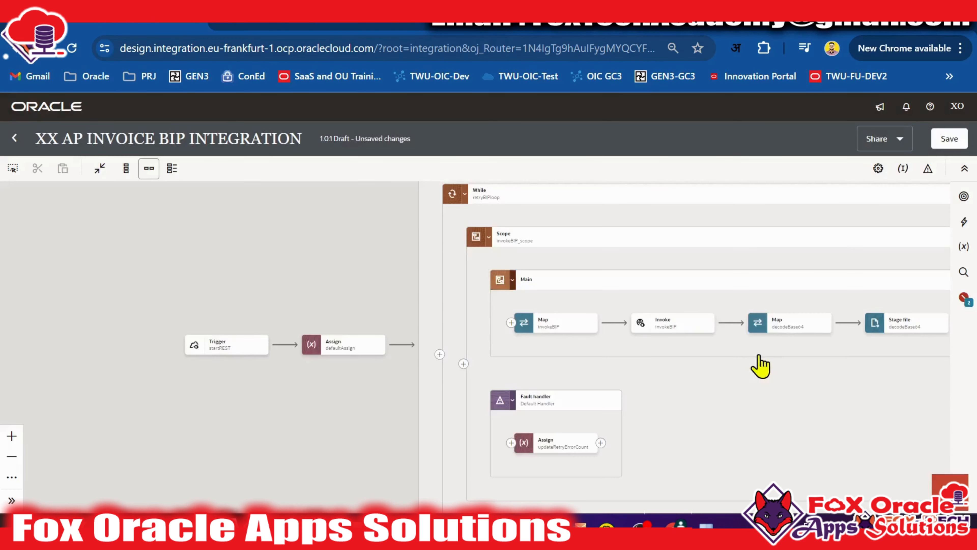
left_click_drag(799, 369, 438, 378)
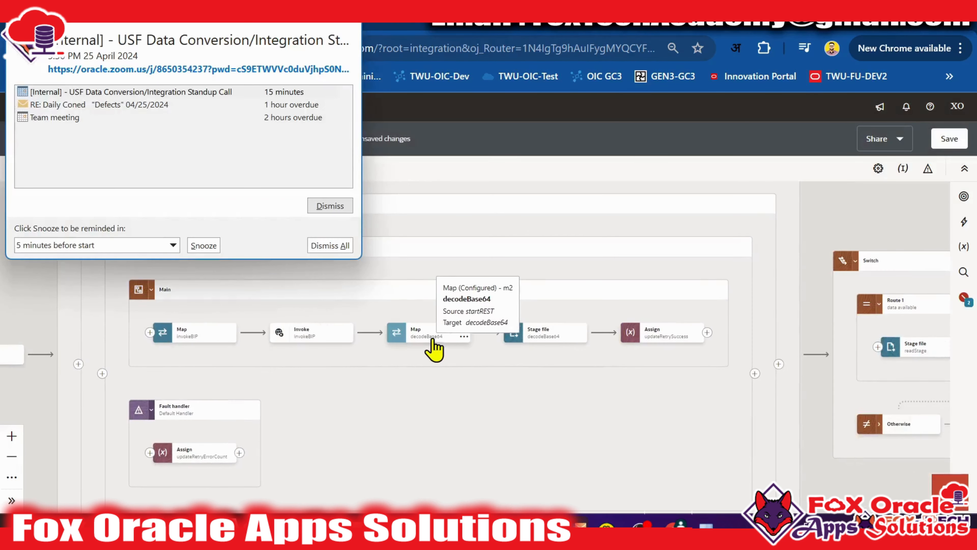
left_click(343, 23)
left_click(538, 335)
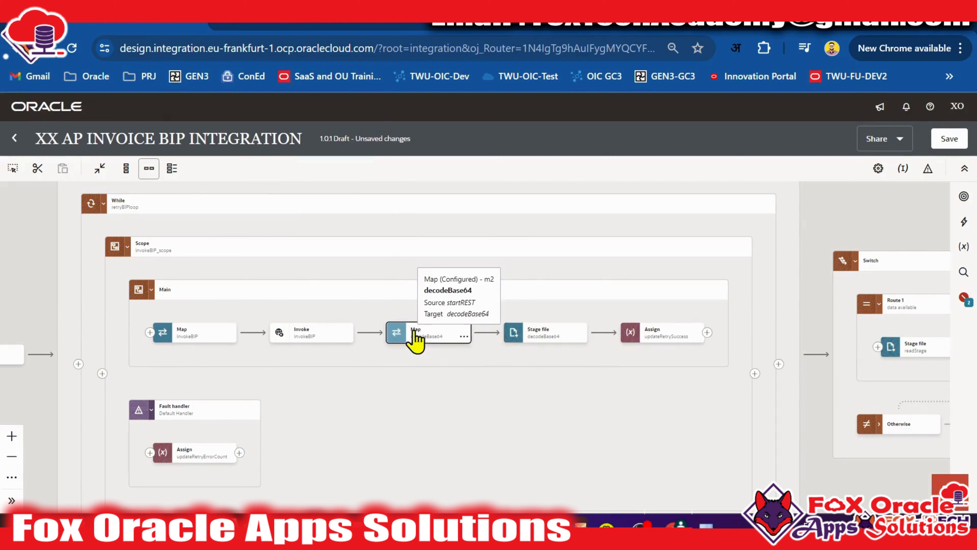
scroll(561, 350, "up", 1)
scroll(561, 353, "up", 8)
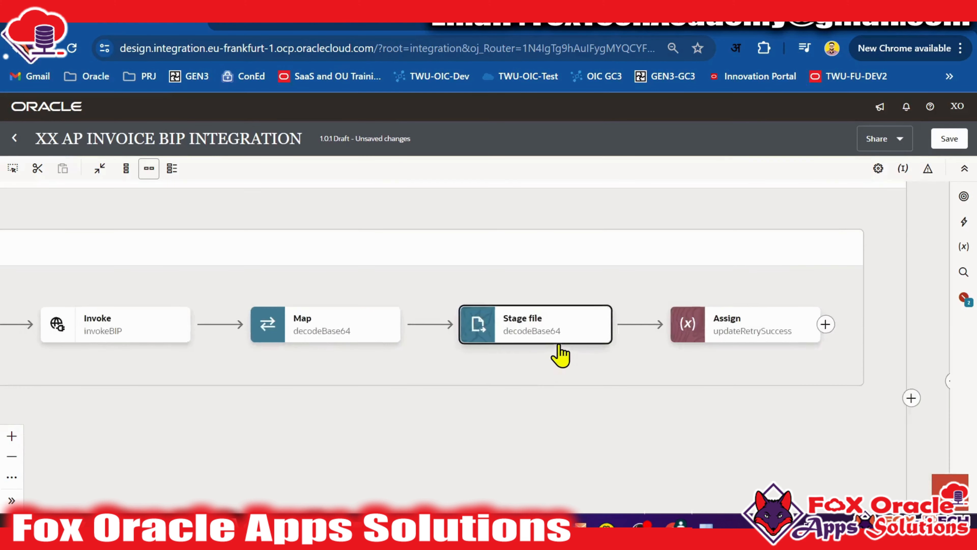
left_click_drag(661, 366, 508, 367)
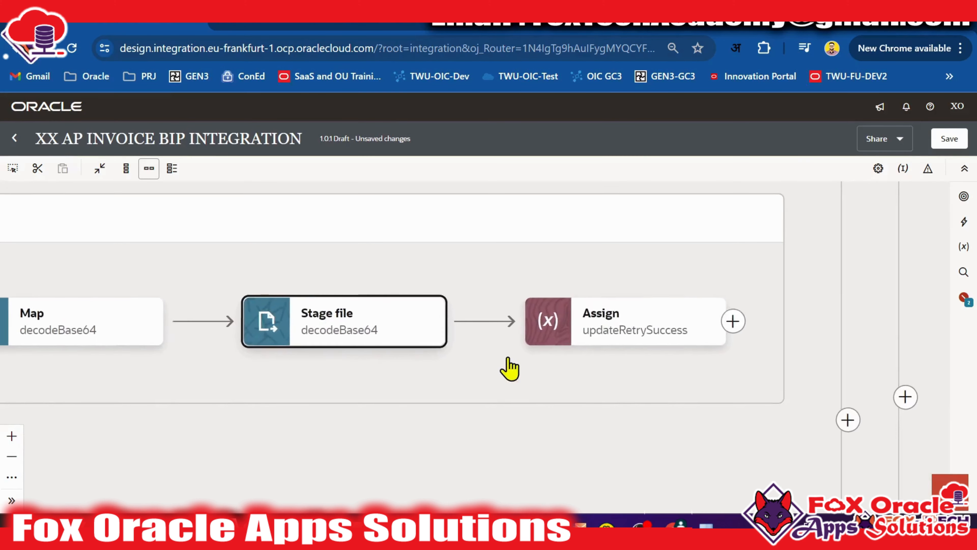
left_click(593, 334)
left_click_drag(663, 330, 135, 365)
left_click(193, 355)
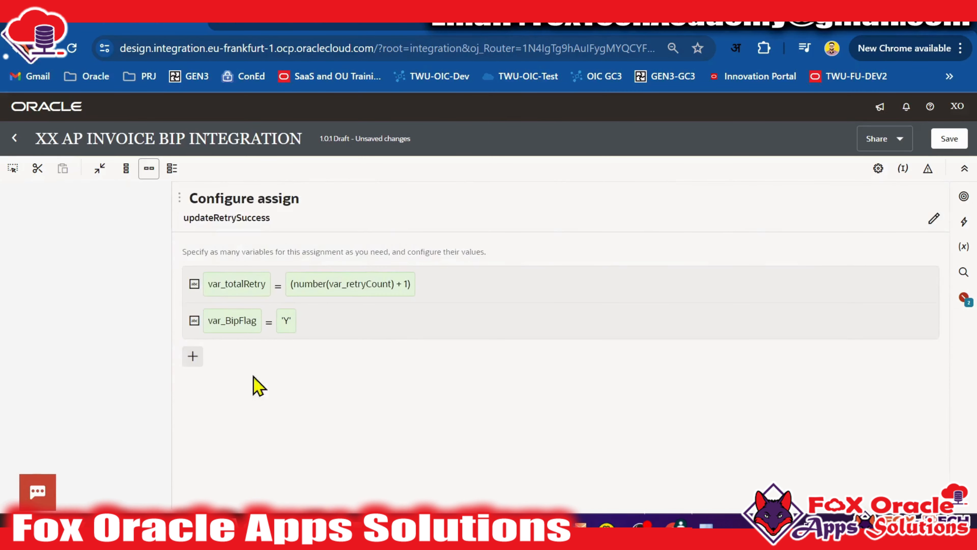
left_click(303, 406)
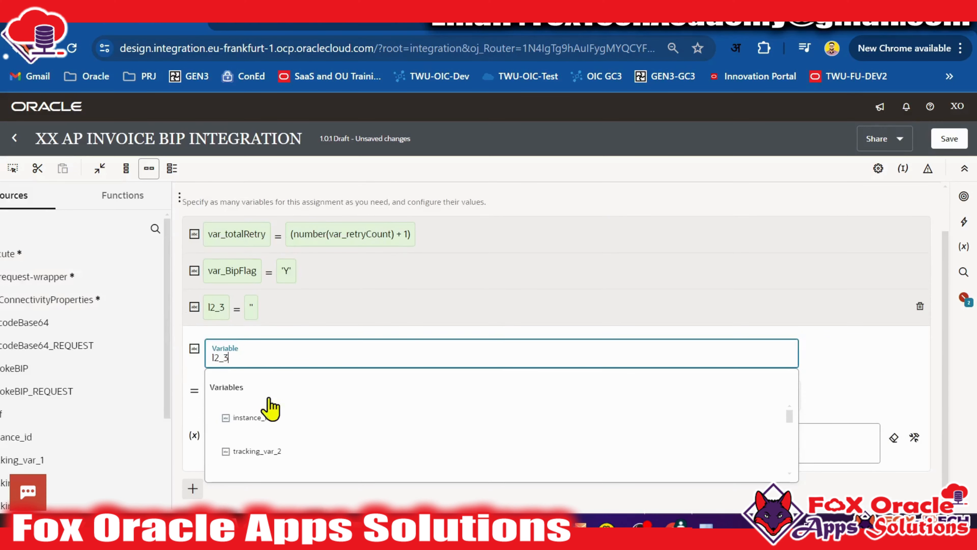
key("ctrl+a")
key("BackSpace")
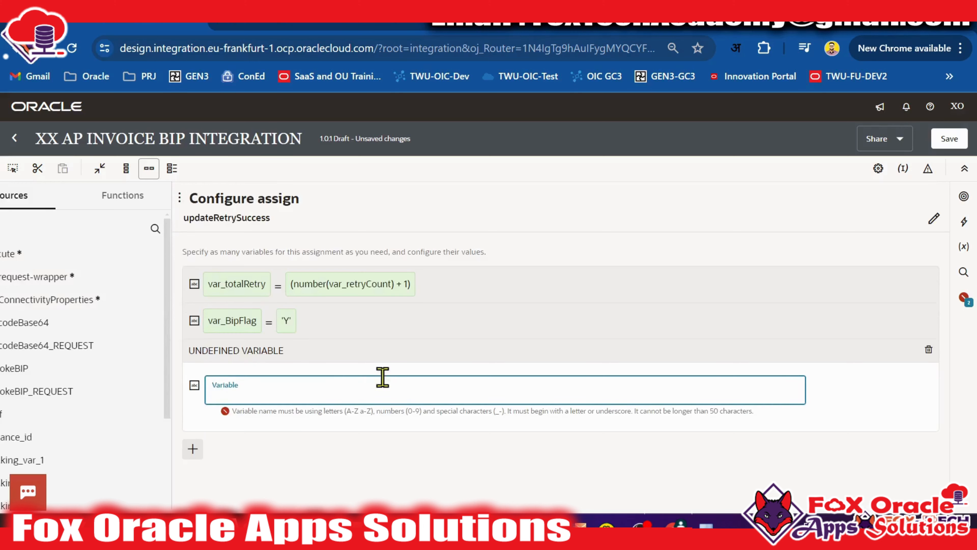
left_click(322, 399)
scroll(117, 424, "down", 4)
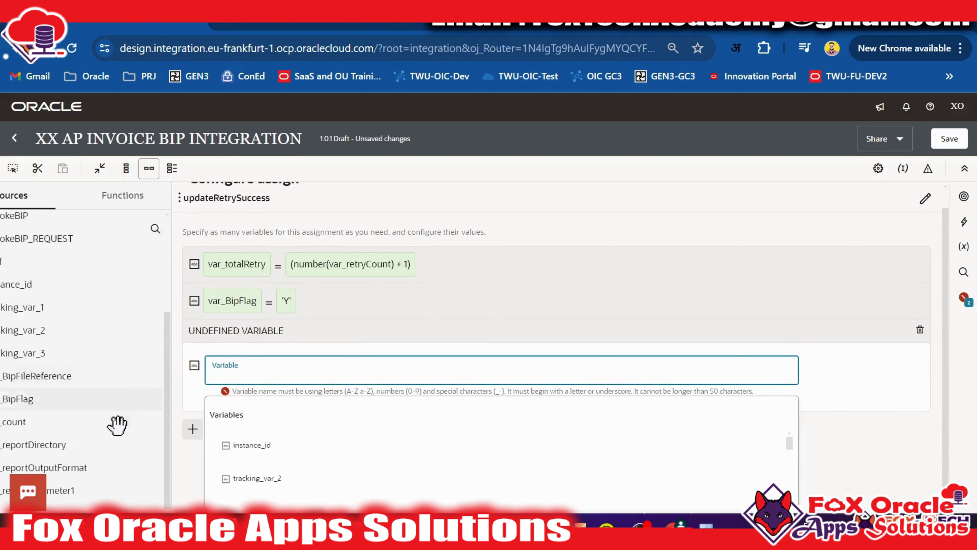
left_click_drag(176, 423, 531, 412)
left_click_drag(351, 352, 543, 366)
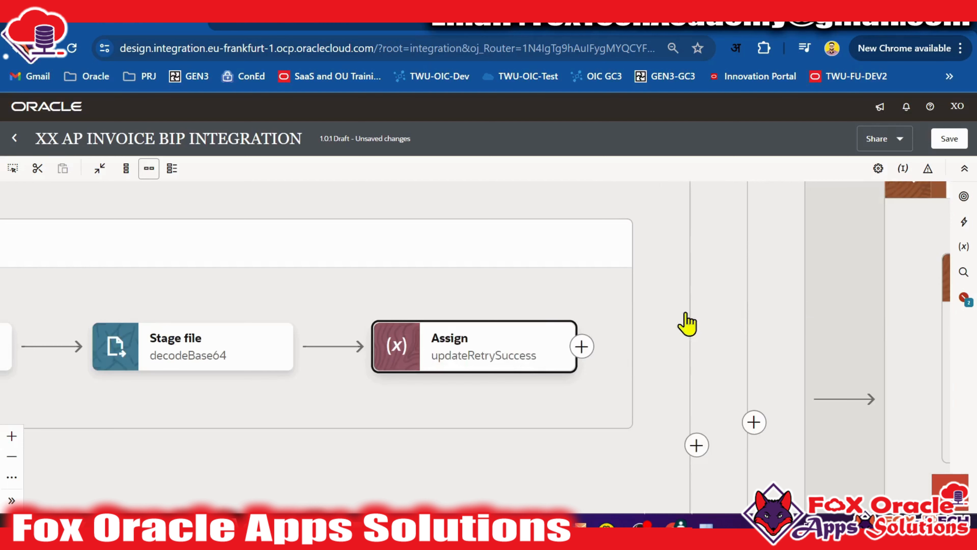
Step: Save the integration, and in the updateRetrySuccess assign add an assignment for the variable var_BipFileReference
left_click(942, 140)
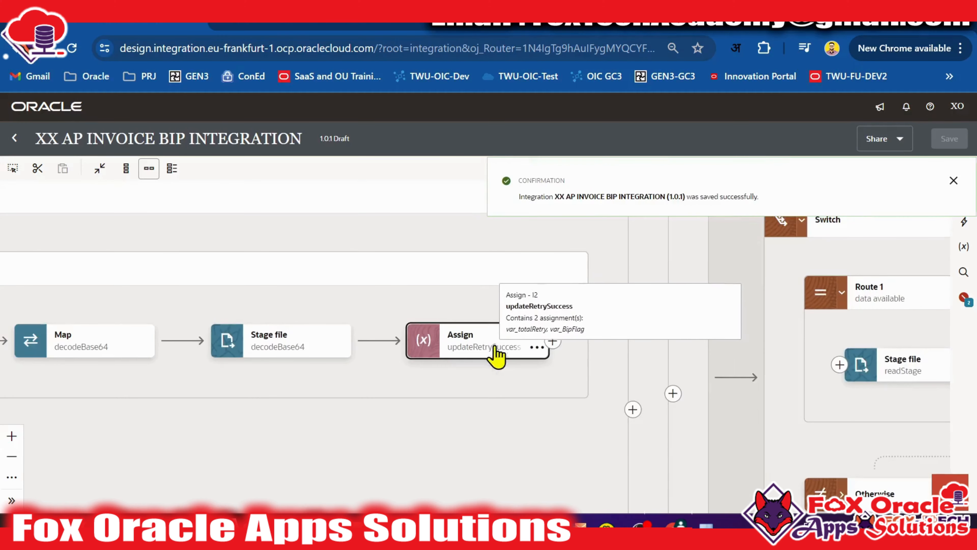
left_click(495, 346)
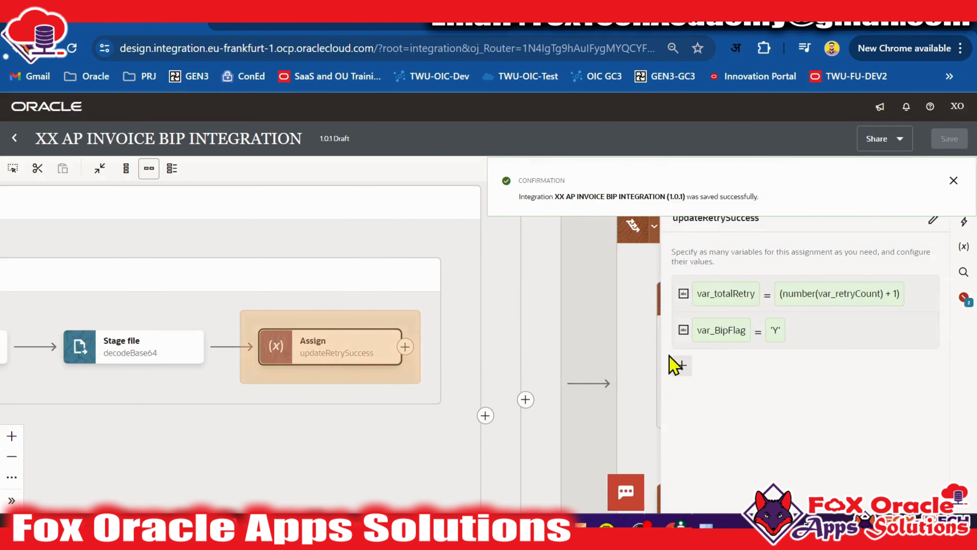
left_click_drag(664, 356, 404, 356)
left_click(422, 356)
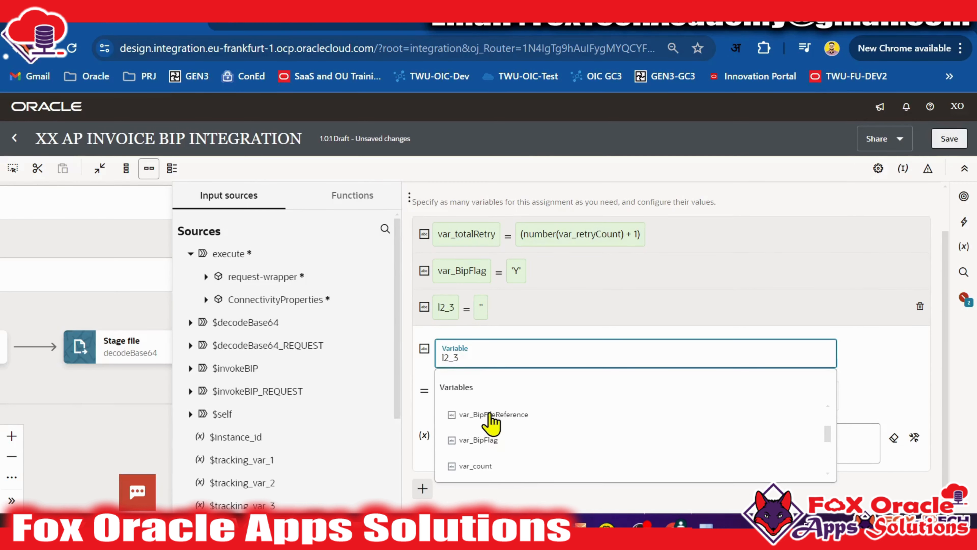
left_click(491, 415)
left_click(535, 360)
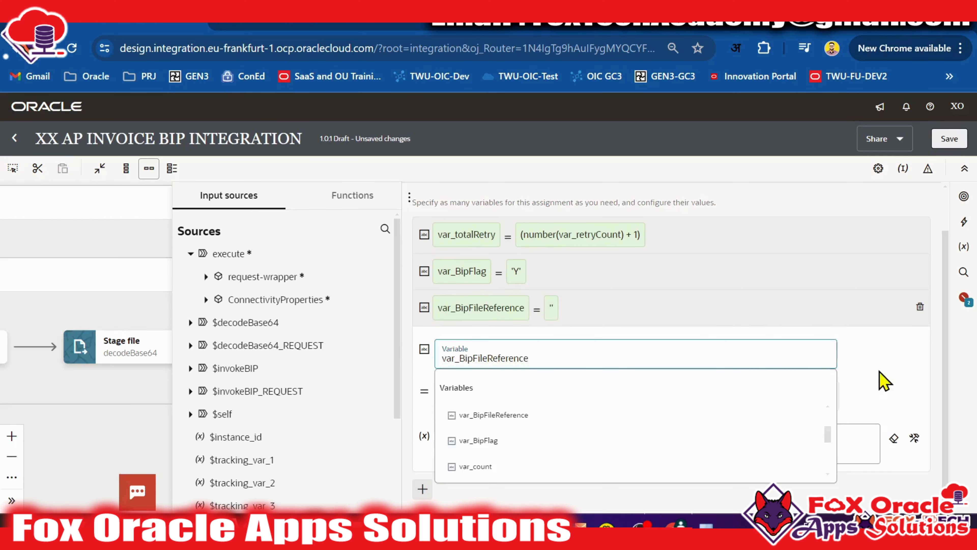
left_click(884, 378)
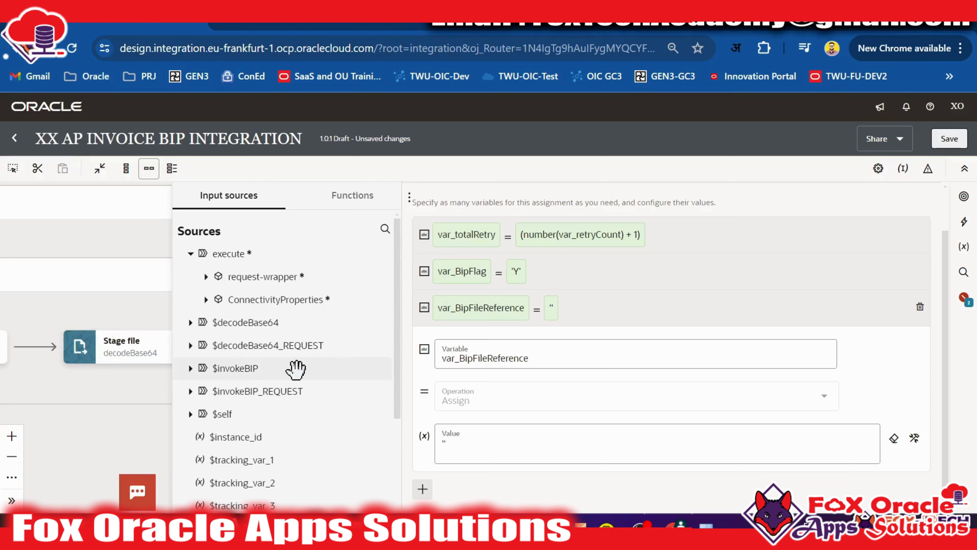
Step: Map FileReference from the ICSFile in the $decodeBase64 WriteResponse as the value of var_BipFileReference, and close the configuration
scroll(295, 366, "down", 2)
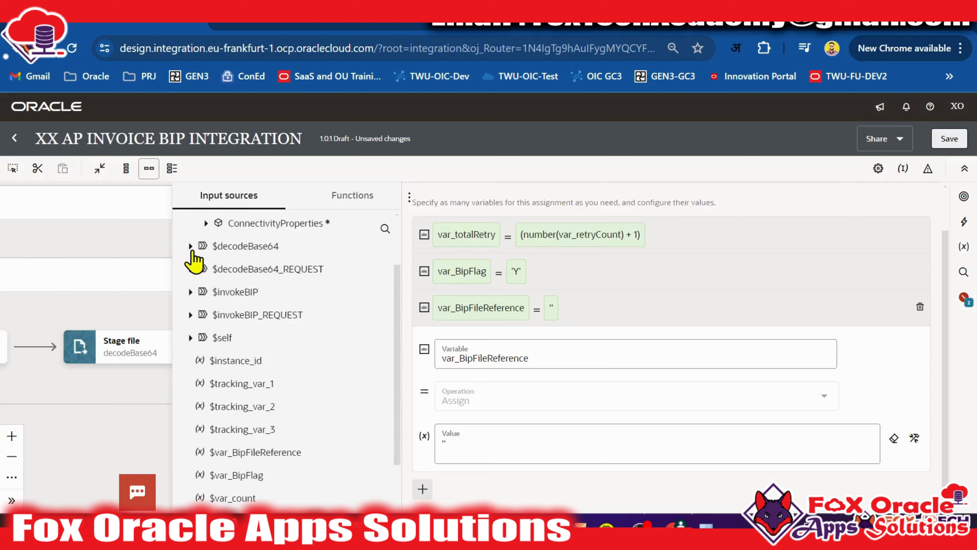
left_click(207, 248)
left_click(207, 271)
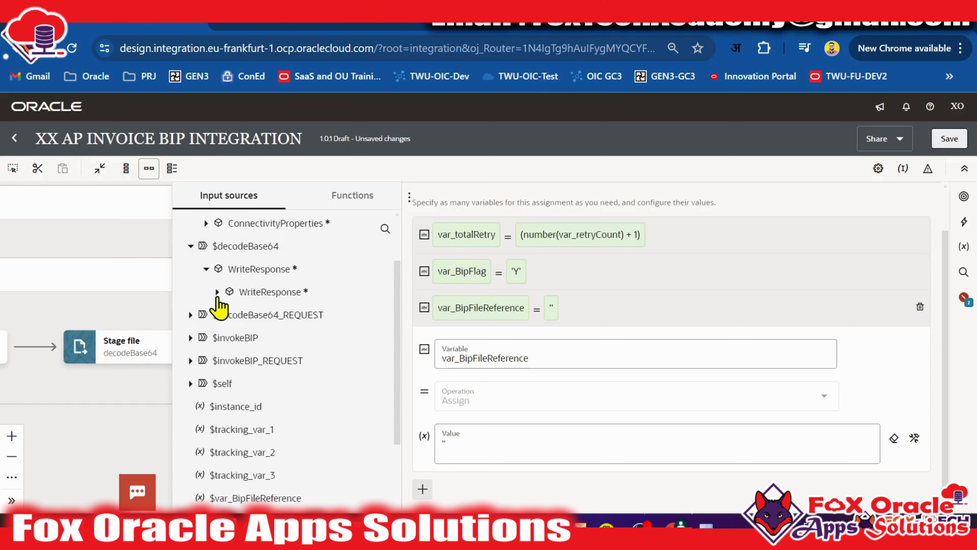
left_click(217, 292)
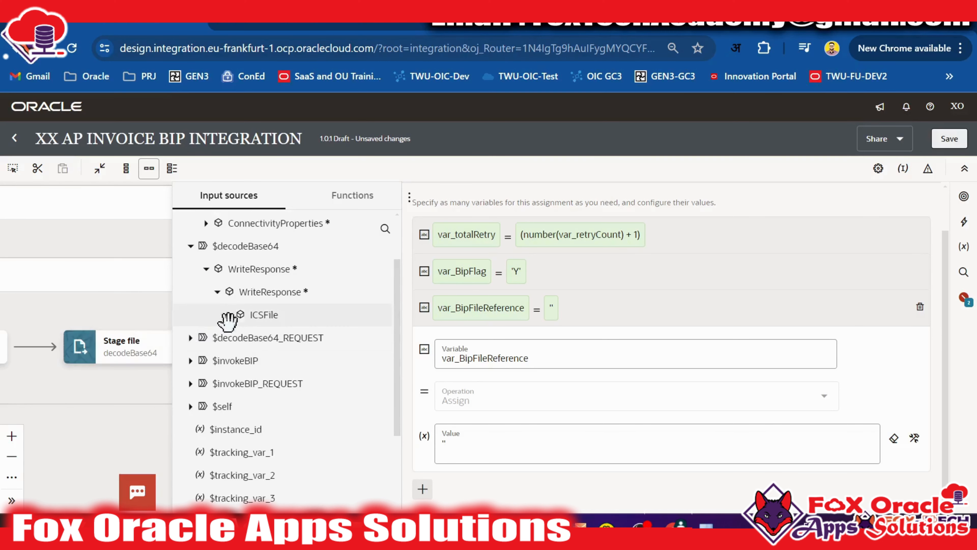
left_click(239, 316)
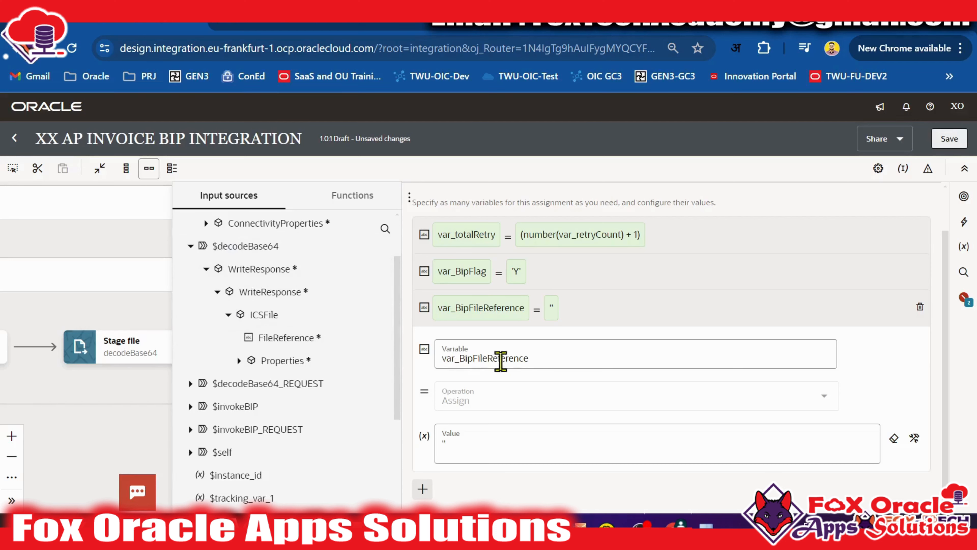
left_click_drag(489, 439, 492, 461)
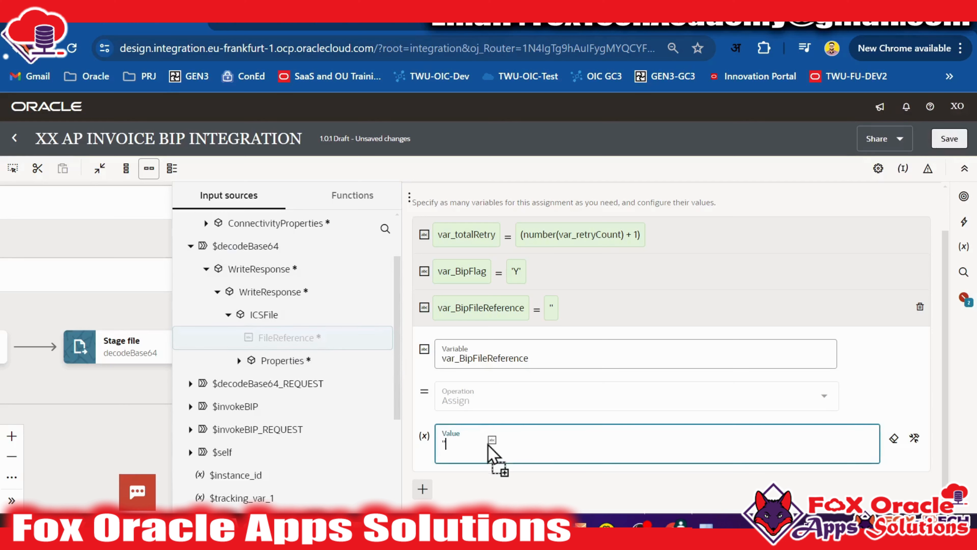
left_click(915, 439)
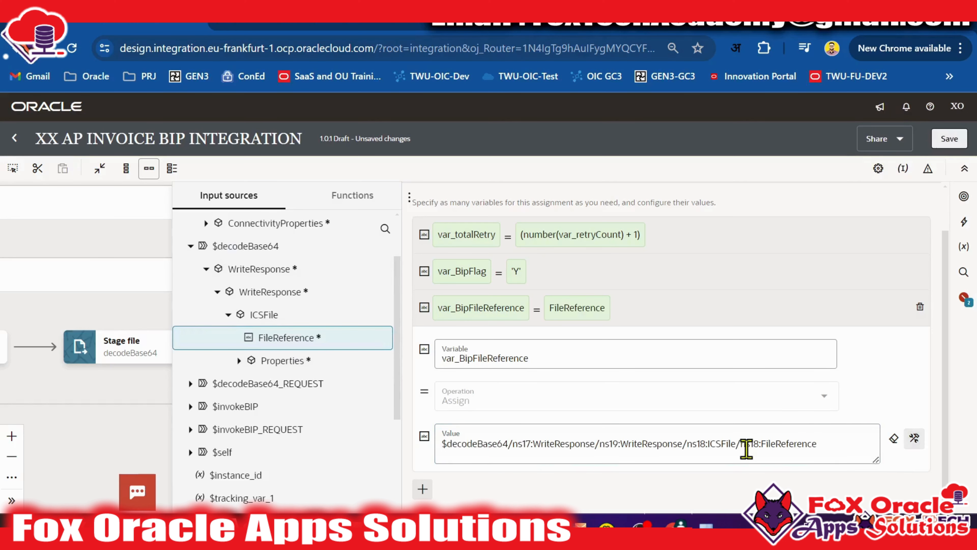
left_click(895, 440)
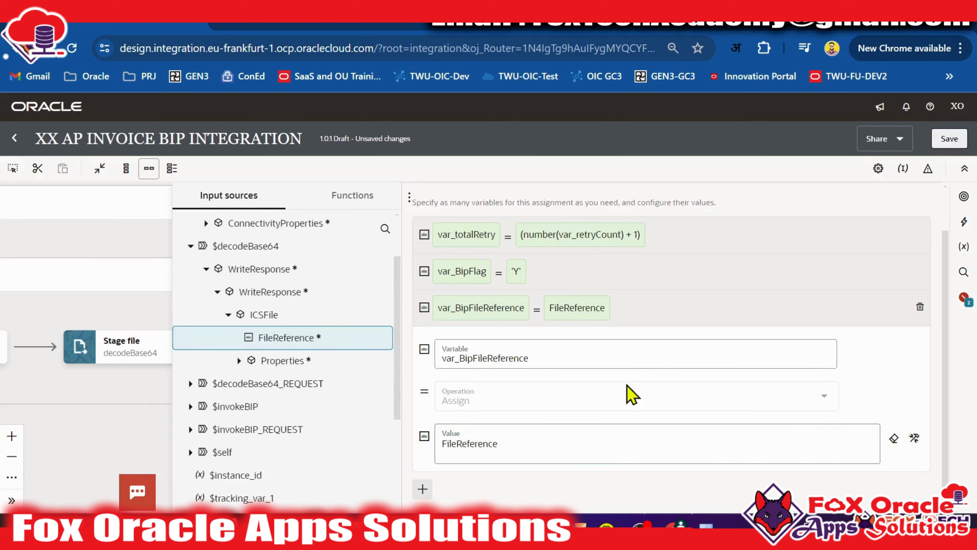
left_click(628, 314)
left_click(326, 238)
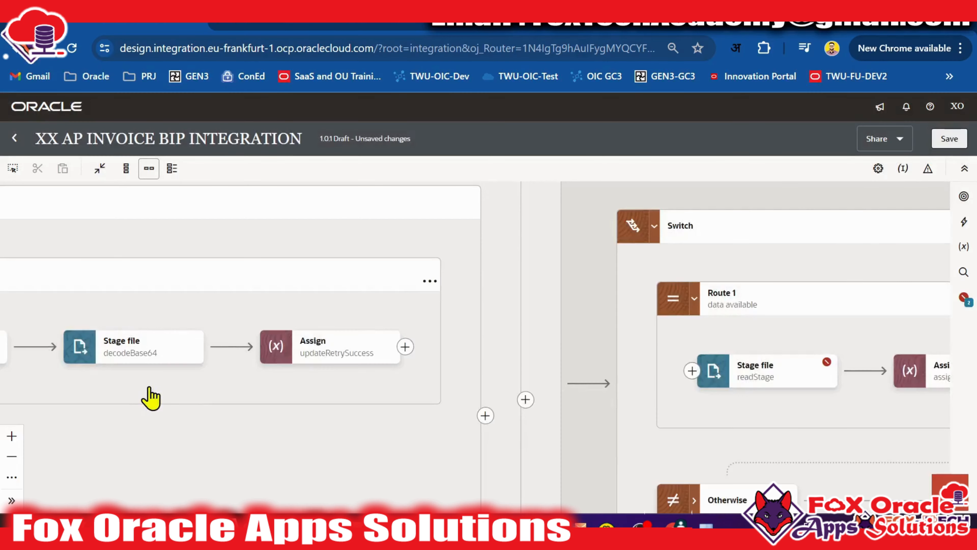
left_click_drag(153, 397, 499, 412)
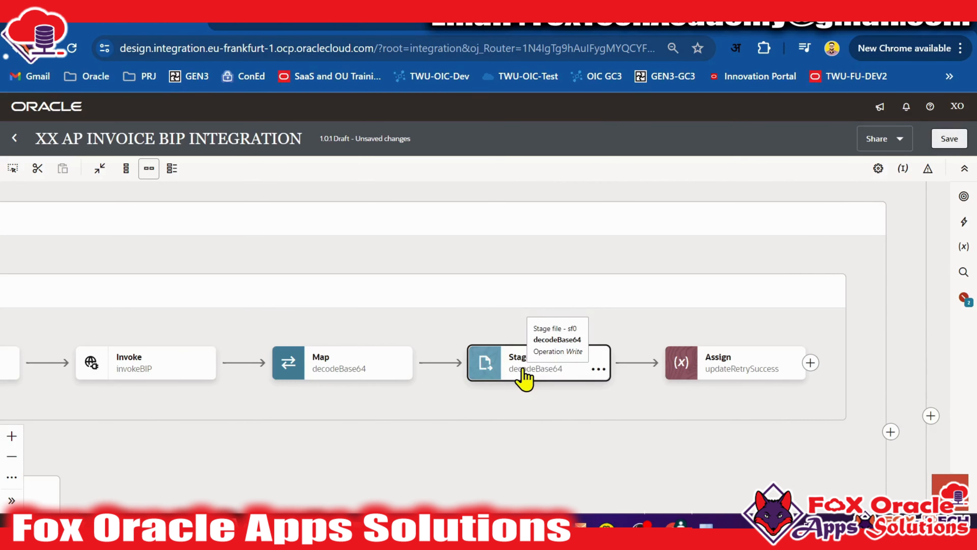
left_click_drag(556, 404, 508, 364)
left_click_drag(694, 399, 481, 389)
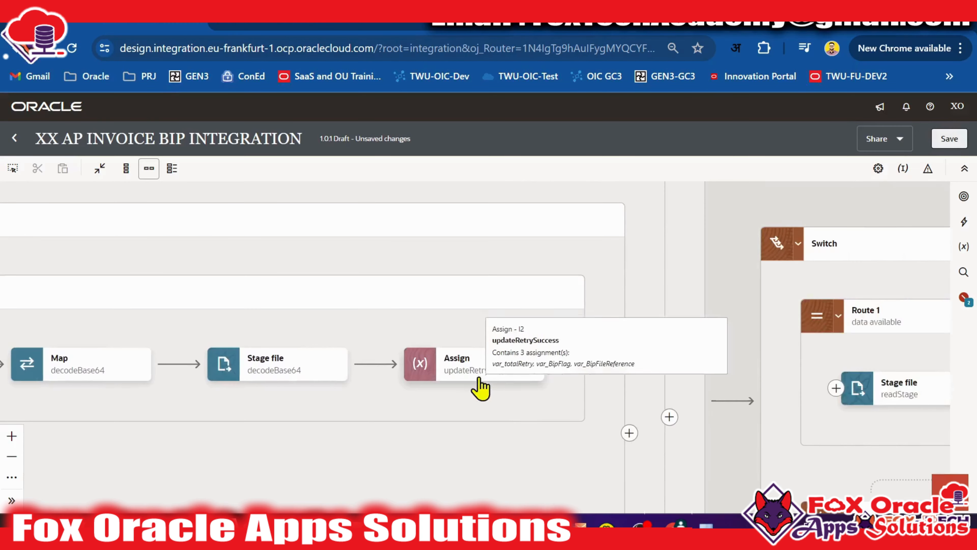
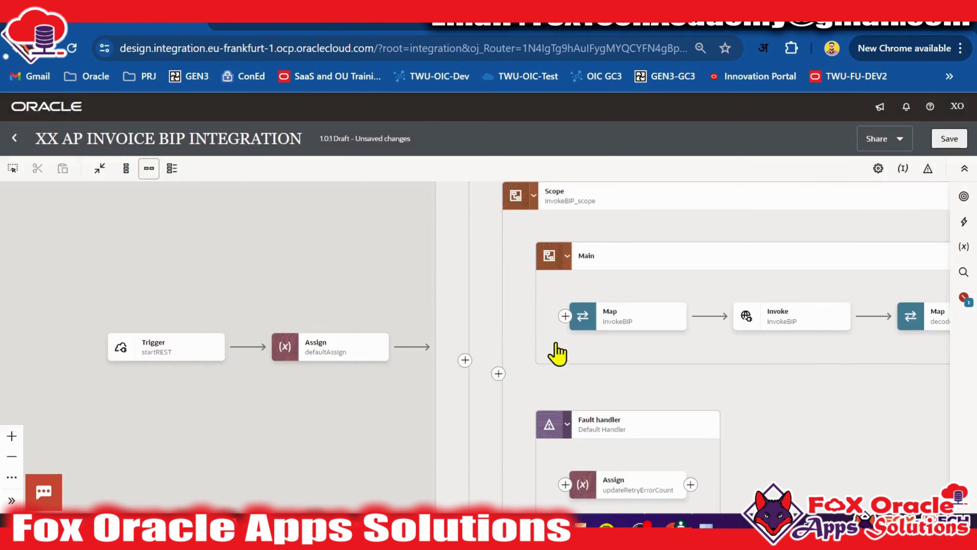
Step: In the updateRetrySuccess assign inside the retry loop, add another assignment for the variable var_BipFileSize
left_click_drag(665, 354, 418, 365)
left_click_drag(726, 365, 294, 370)
left_click_drag(674, 376, 503, 364)
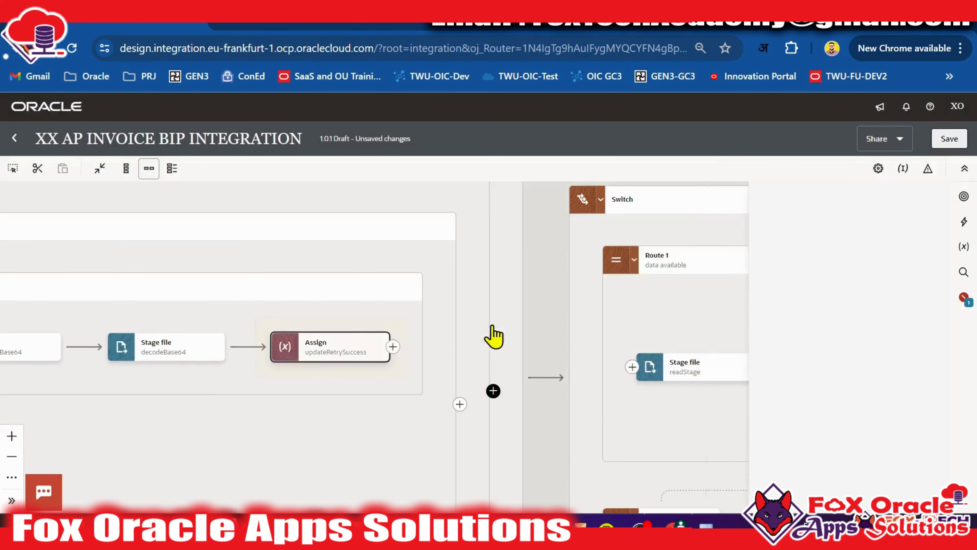
left_click(312, 356)
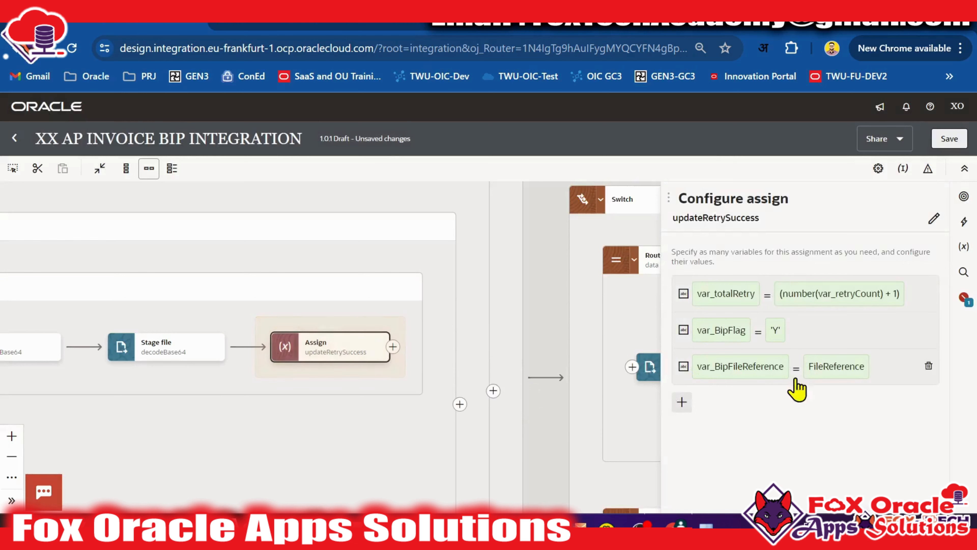
left_click(682, 402)
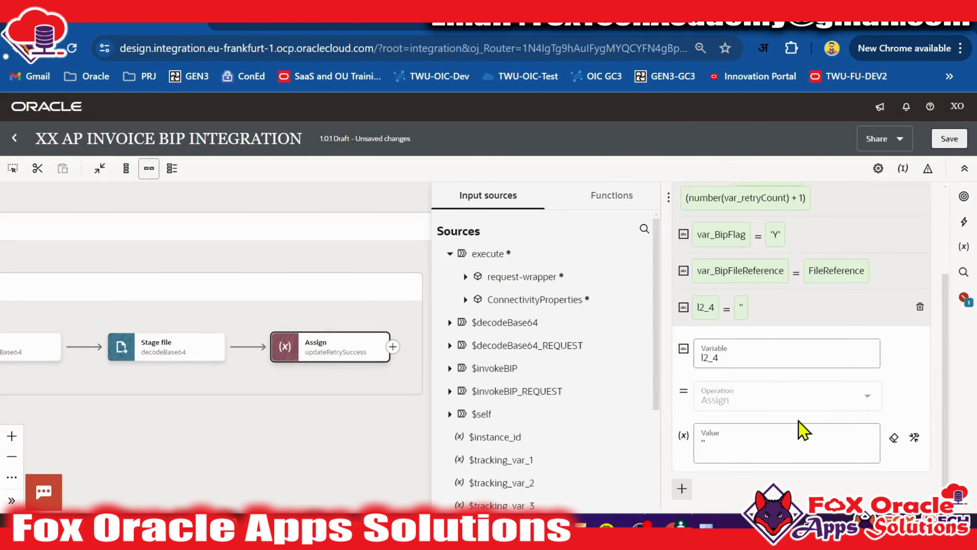
left_click(760, 351)
scroll(785, 438, "down", 5)
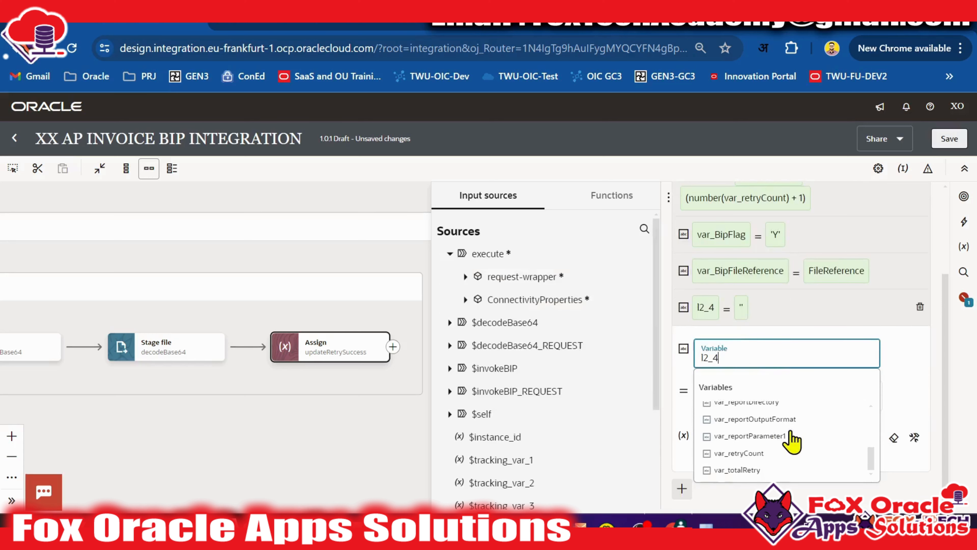
scroll(792, 462, "up", 3)
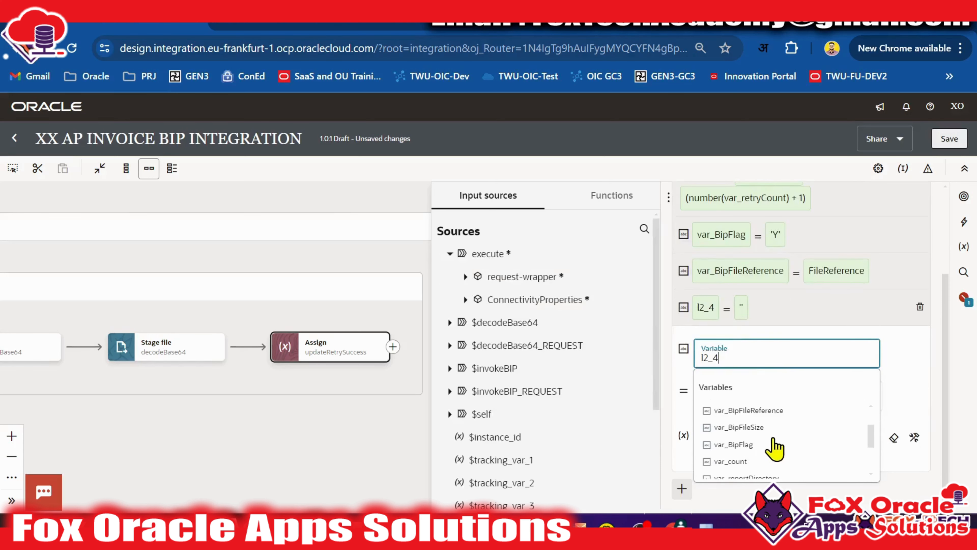
left_click(761, 428)
Step: Choose var_BipFileSize as the variable of the new updateRetrySuccess assignment and clear its default value
left_click(731, 448)
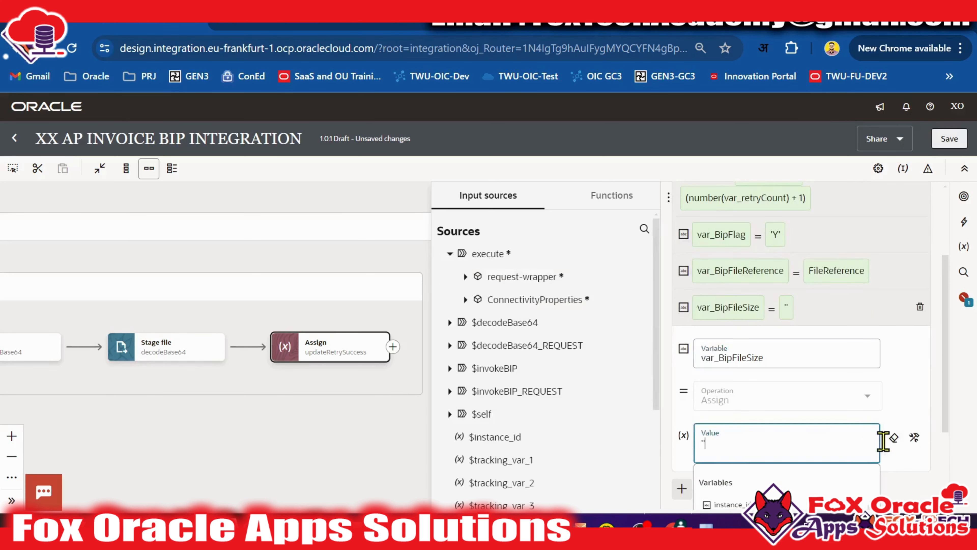
left_click(915, 440)
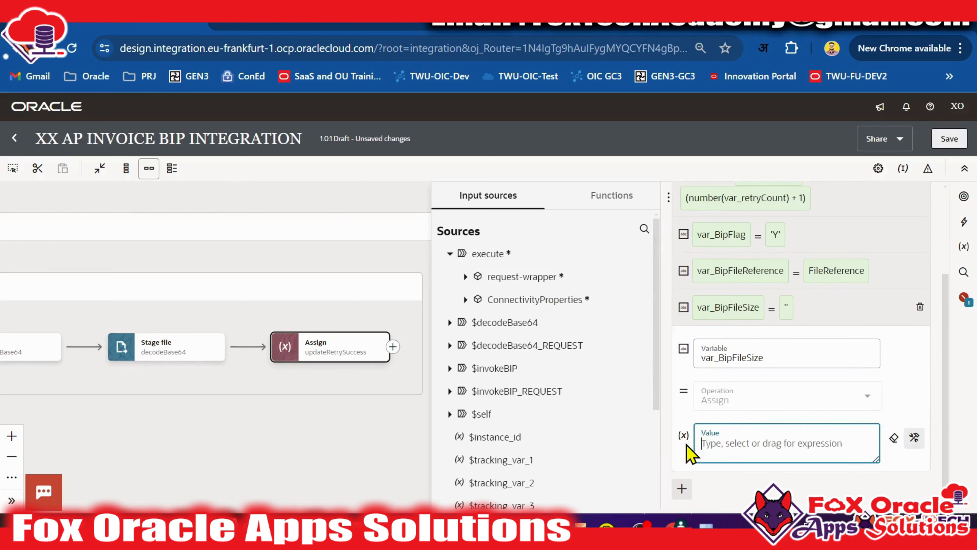
left_click(945, 353)
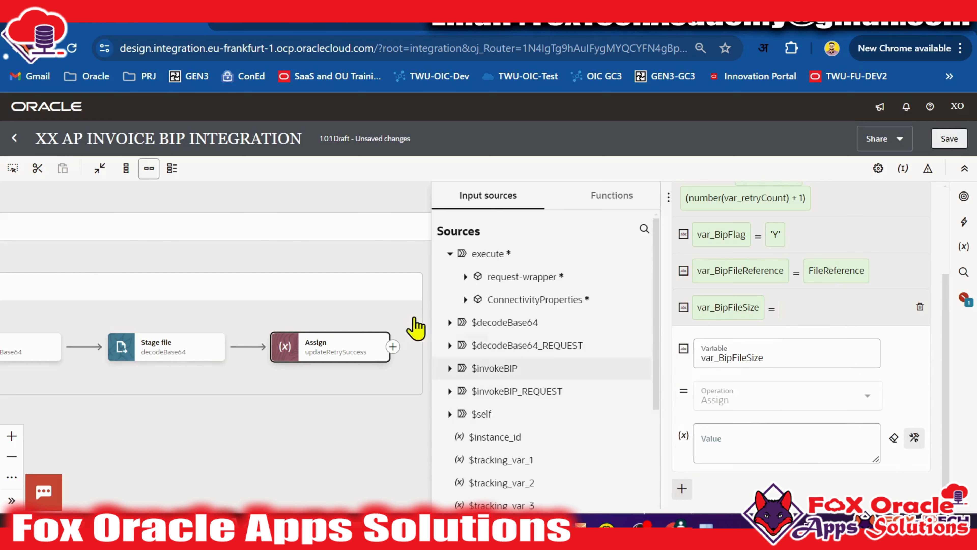
Step: Map size from the ICSFile Properties in the $decodeBase64 WriteResponse as the value of var_BipFileSize, and save the integration
left_click(450, 324)
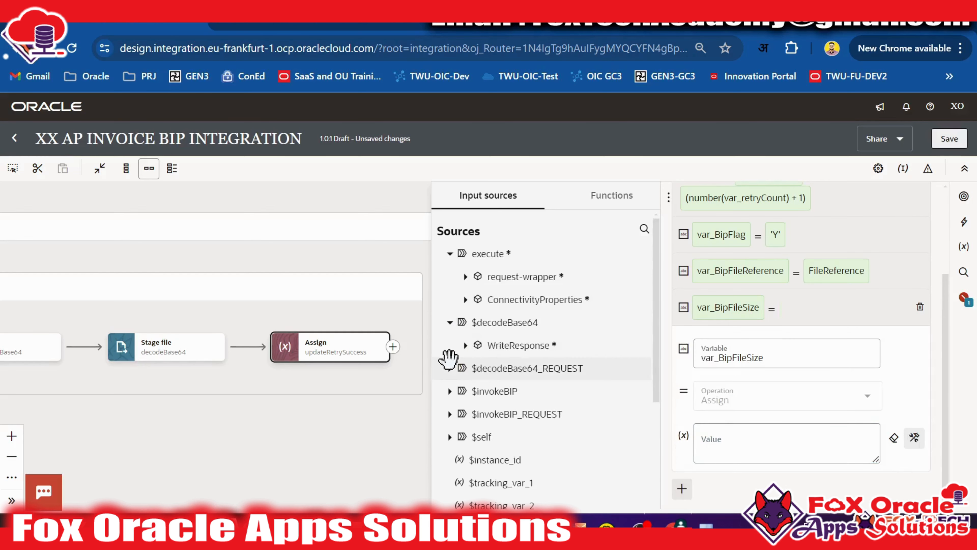
left_click(465, 345)
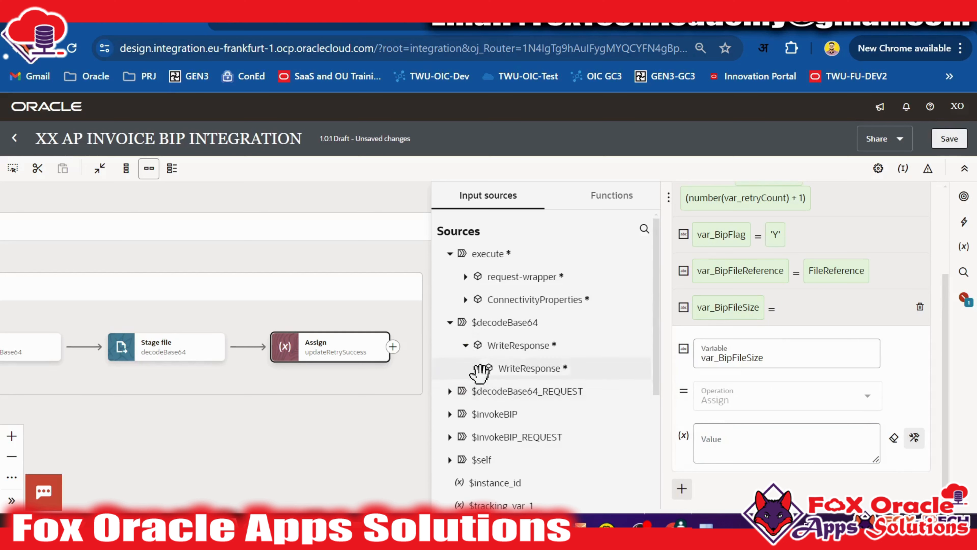
left_click(476, 368)
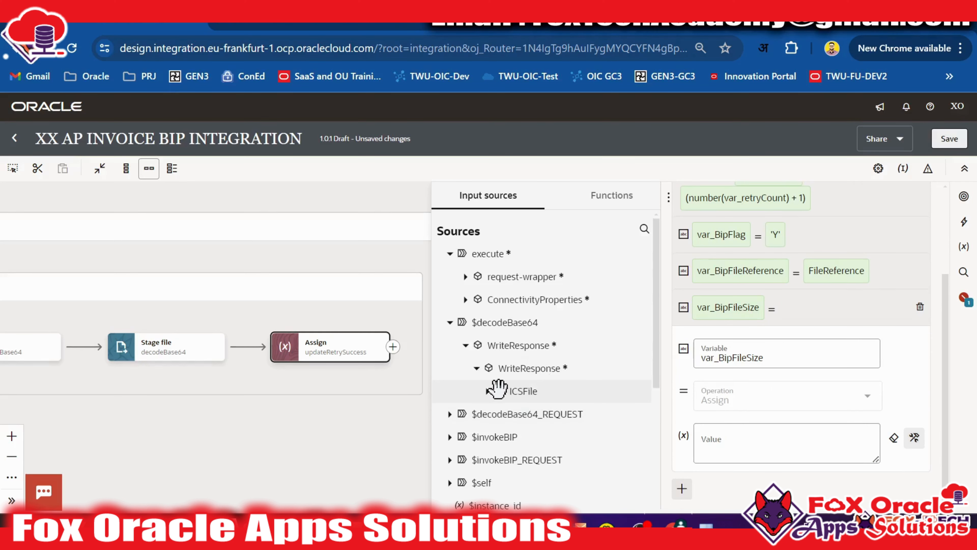
left_click(488, 390)
scroll(531, 338, "down", 2)
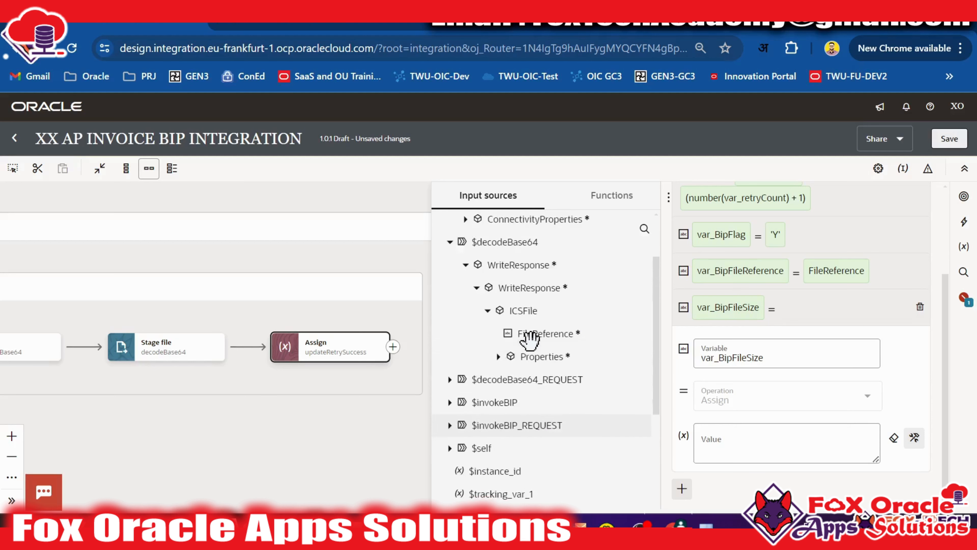
left_click(498, 361)
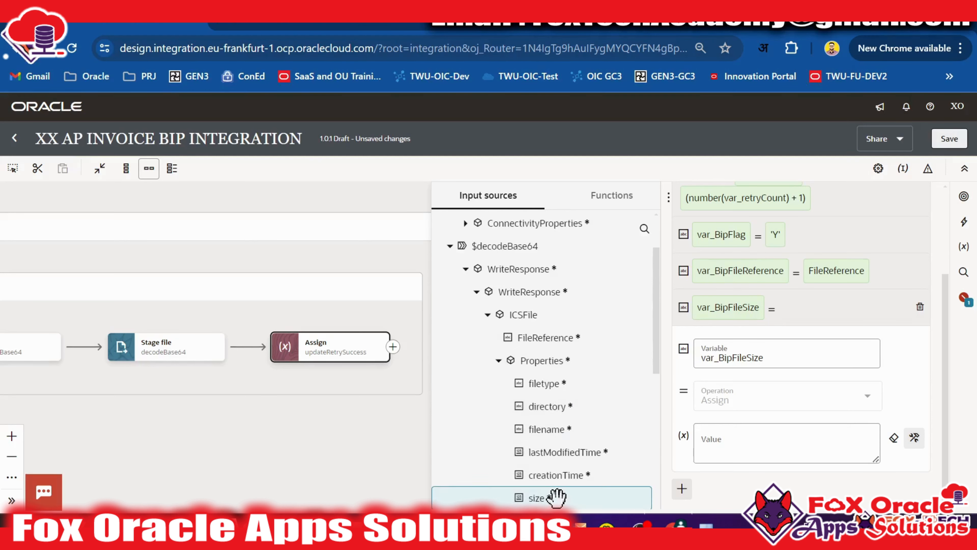
left_click_drag(546, 498, 857, 448)
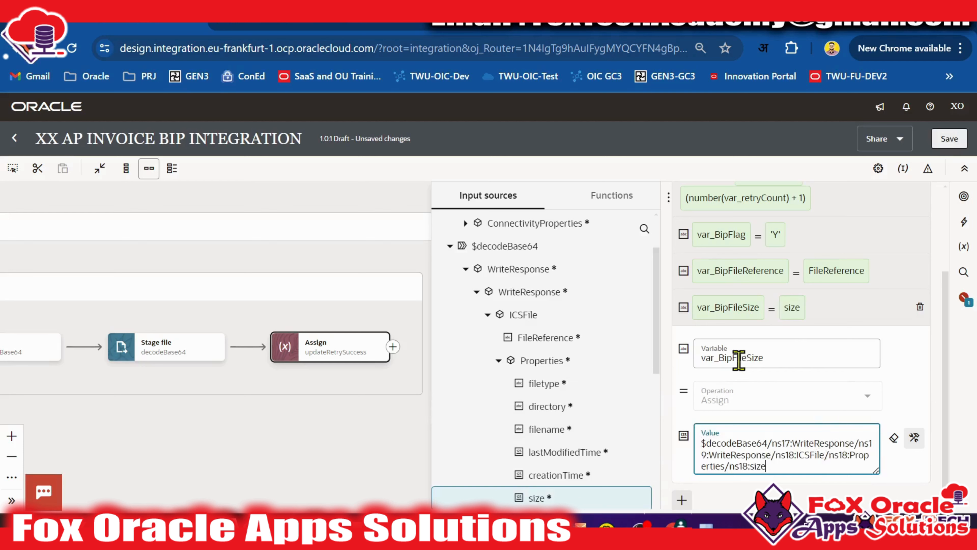
left_click(849, 319)
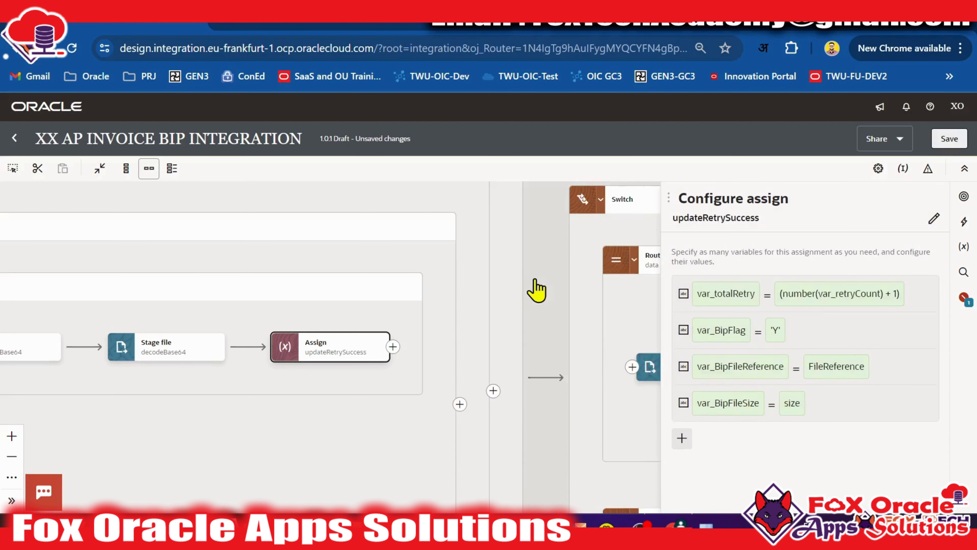
key("ctrl+s")
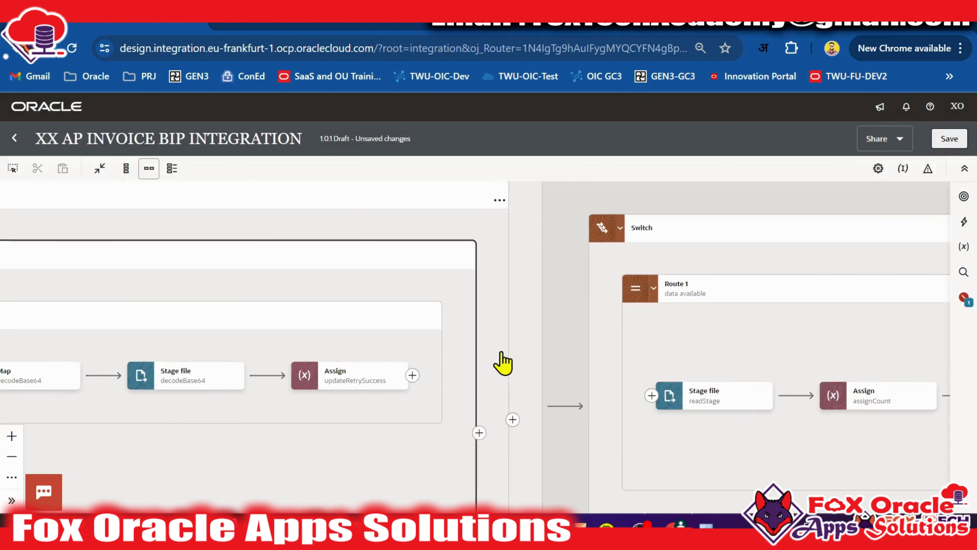
left_click(950, 140)
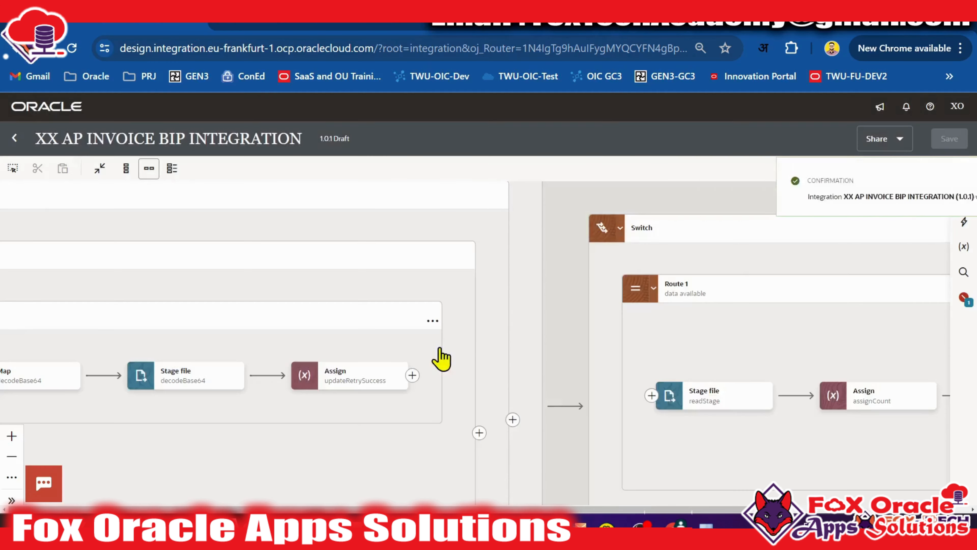
Step: In the data available route of the Switch, replace the $decodeBase64 size operand with number($var_BipFileSize), compared as > 500
left_click_drag(475, 343, 559, 332)
left_click(453, 375)
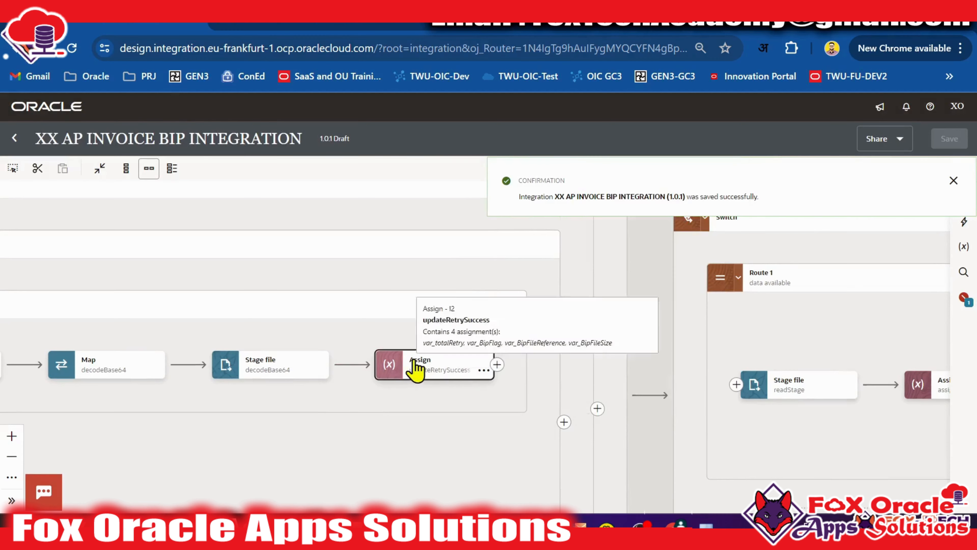
left_click_drag(335, 387, 558, 389)
scroll(439, 394, "right", 10)
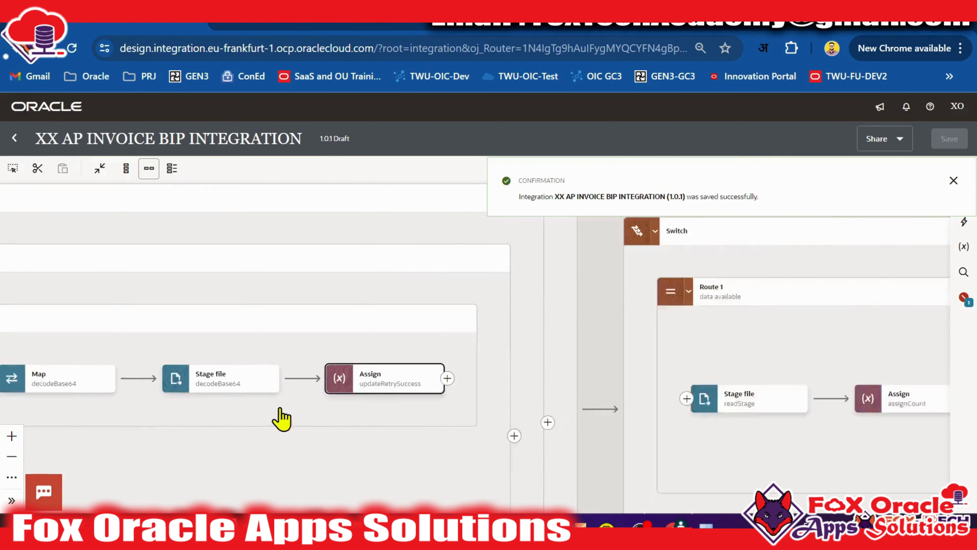
left_click_drag(542, 318, 657, 313)
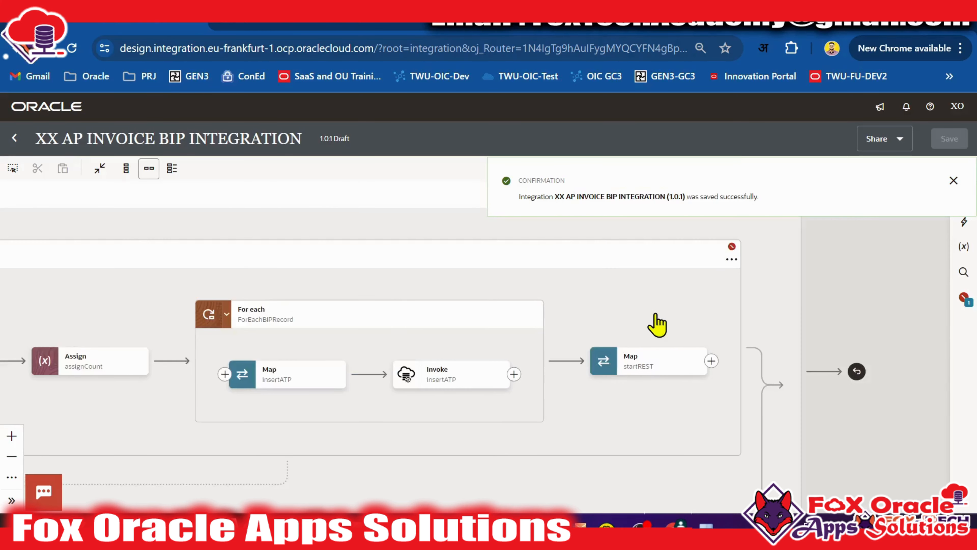
left_click_drag(581, 297, 877, 302)
double_click(306, 256)
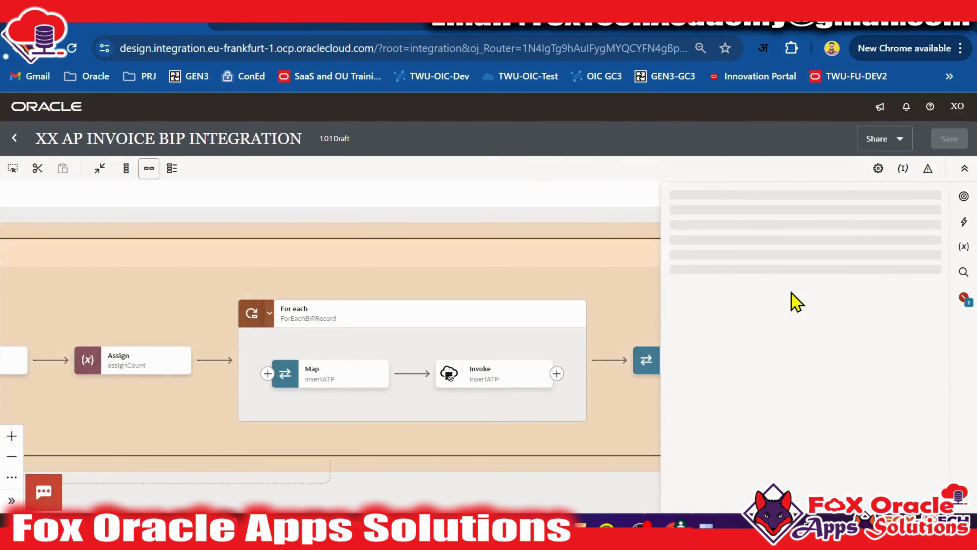
left_click(716, 267)
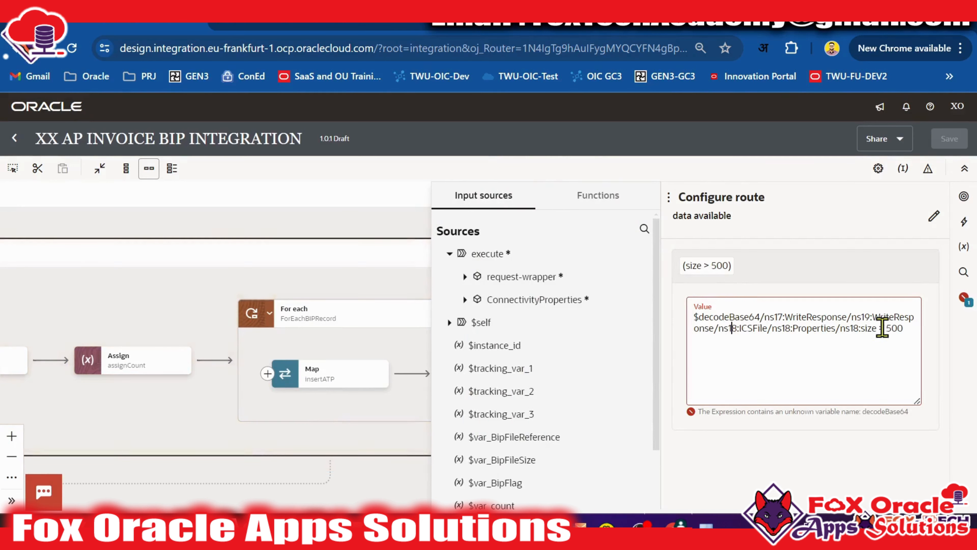
left_click_drag(873, 325, 666, 306)
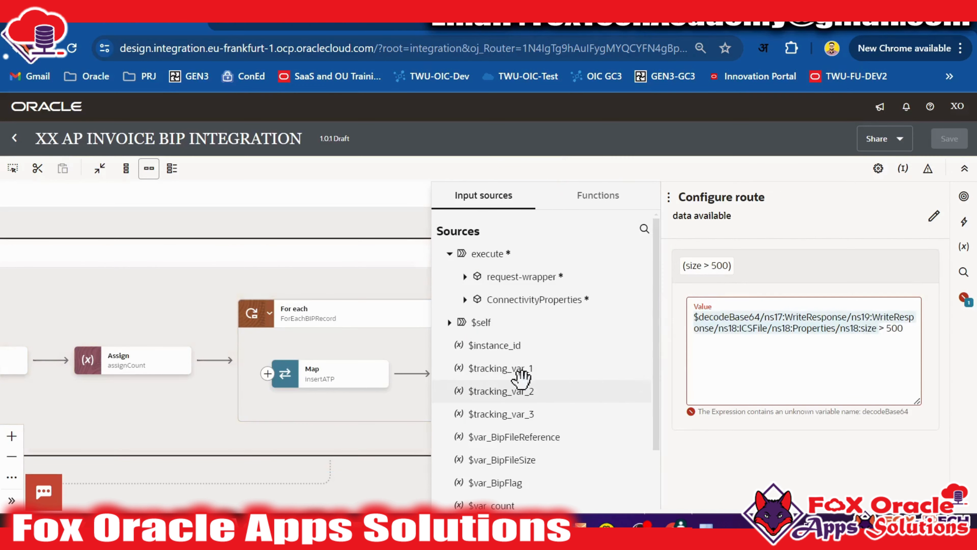
scroll(524, 304, "down", 3)
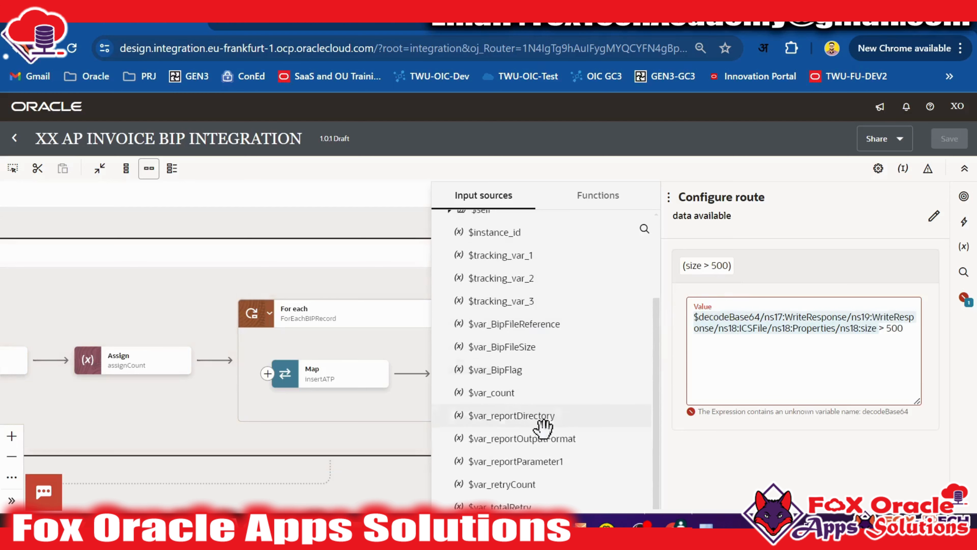
left_click_drag(508, 346, 762, 335)
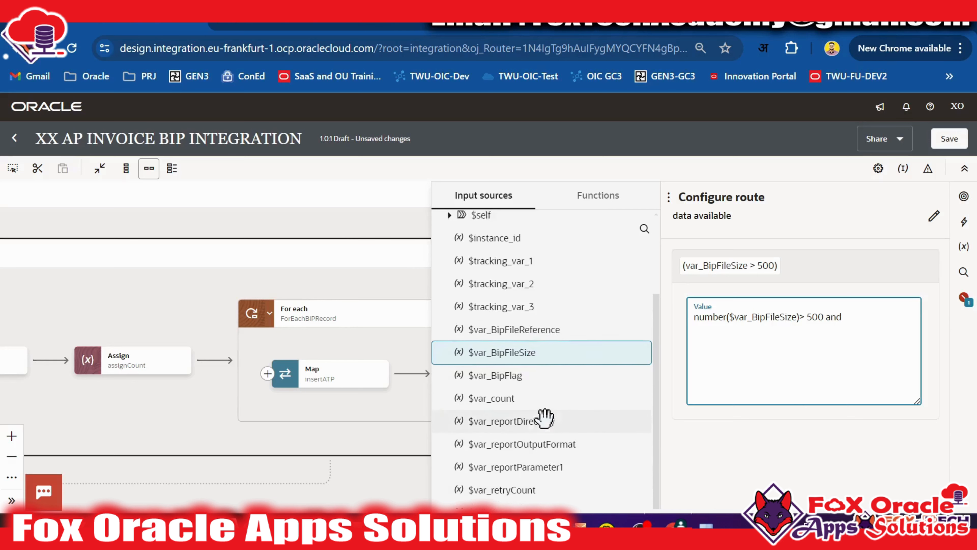
Step: Extend the data available route condition with and $var_BipFlag = 'Y', and save the integration
scroll(551, 401, "up", 2)
scroll(550, 373, "down", 2)
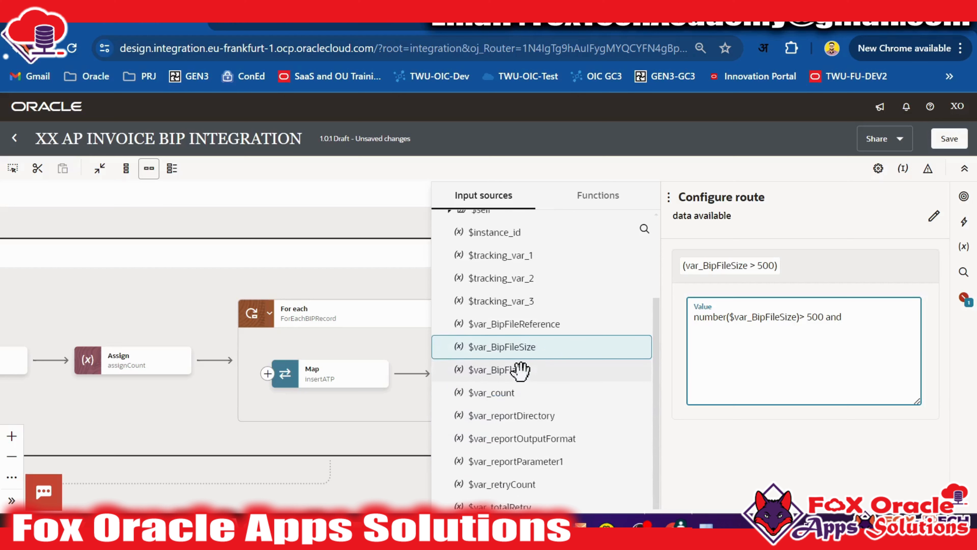
left_click_drag(541, 369, 896, 342)
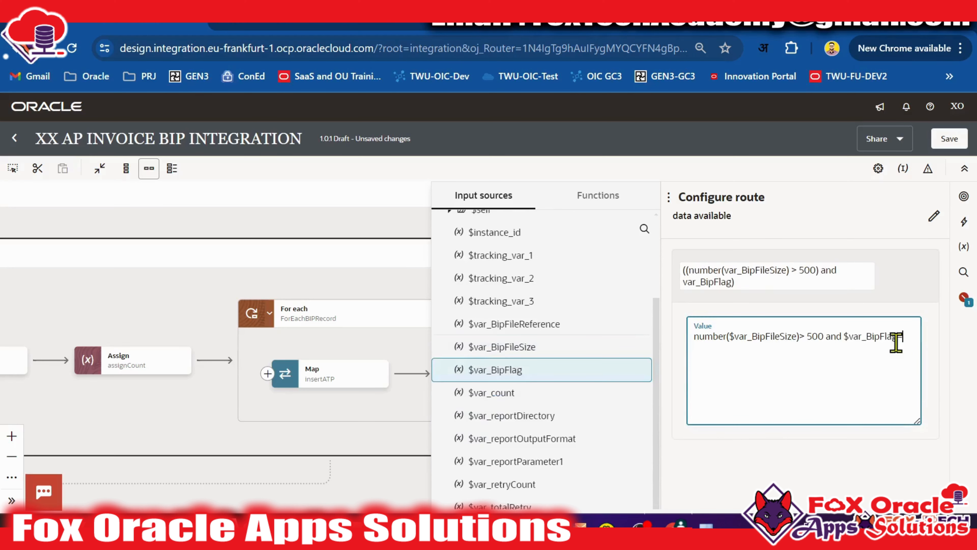
left_click(889, 264)
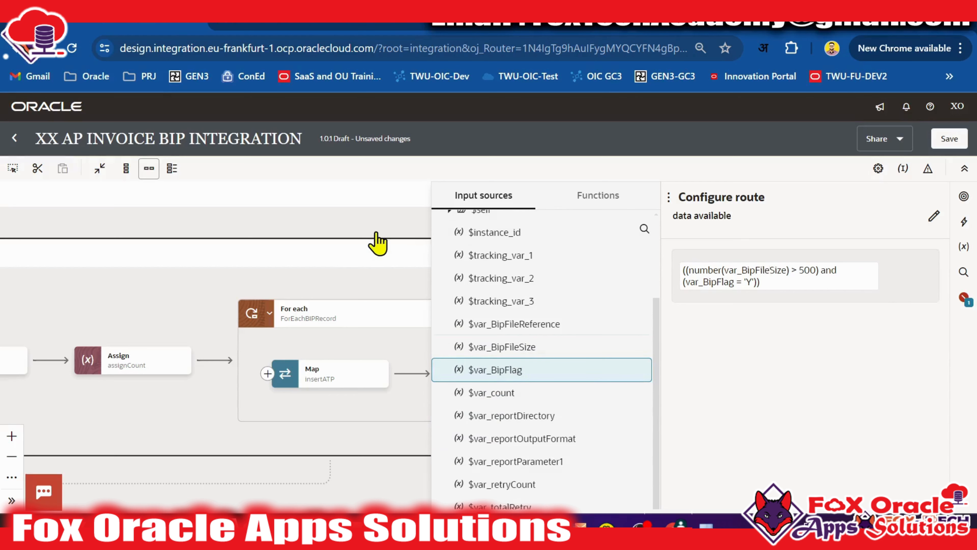
left_click(389, 281)
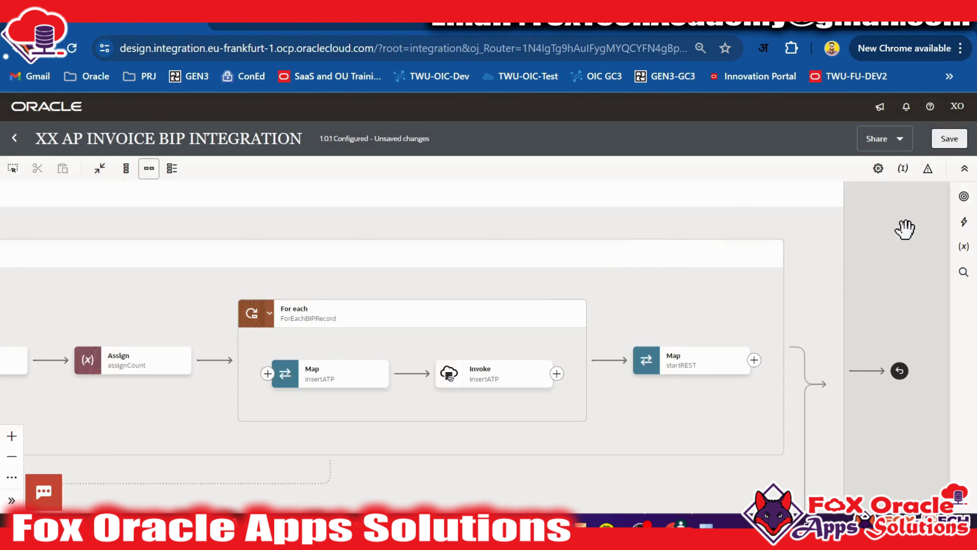
left_click(950, 139)
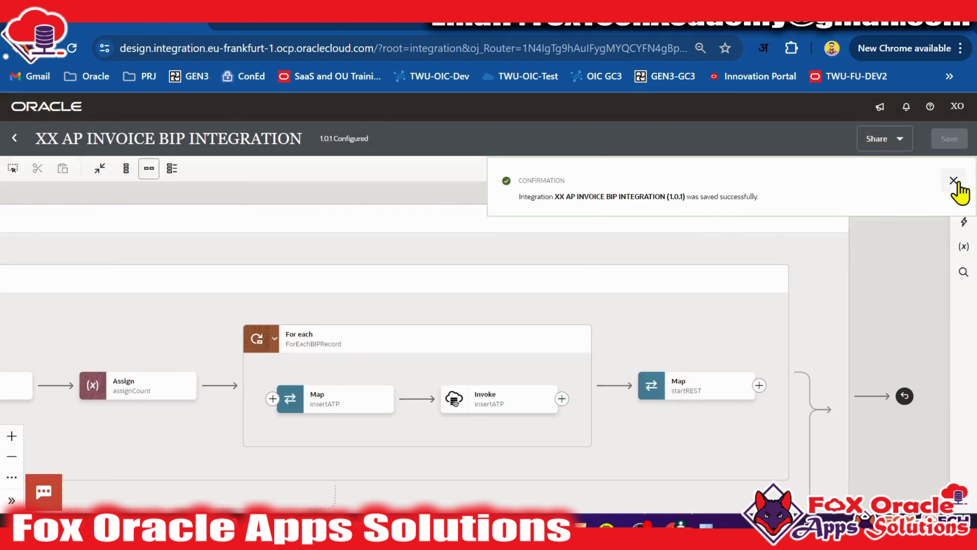
left_click(956, 181)
Step: Review the variables and their initial values in the defaultAssign action, and close its configuration
scroll(612, 268, "down", 3)
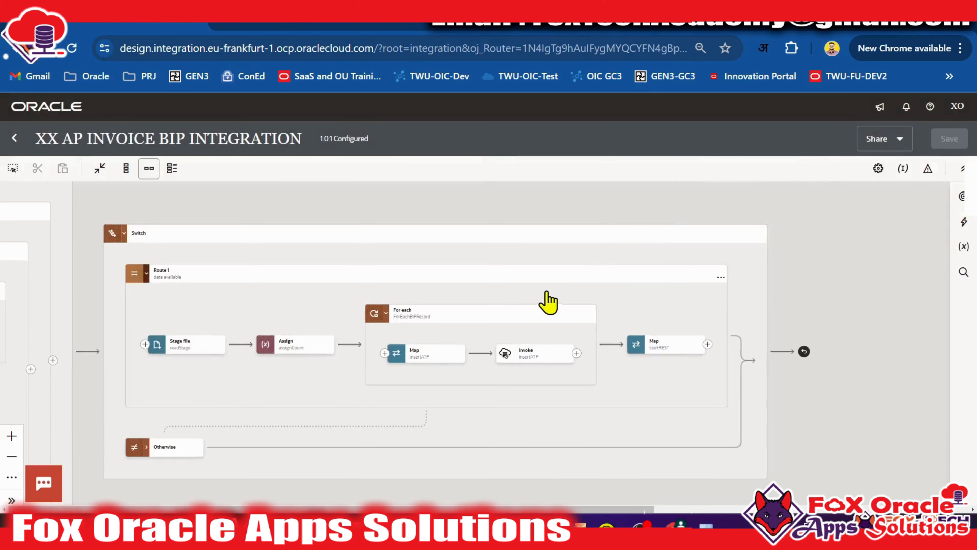
scroll(549, 302, "left", 10)
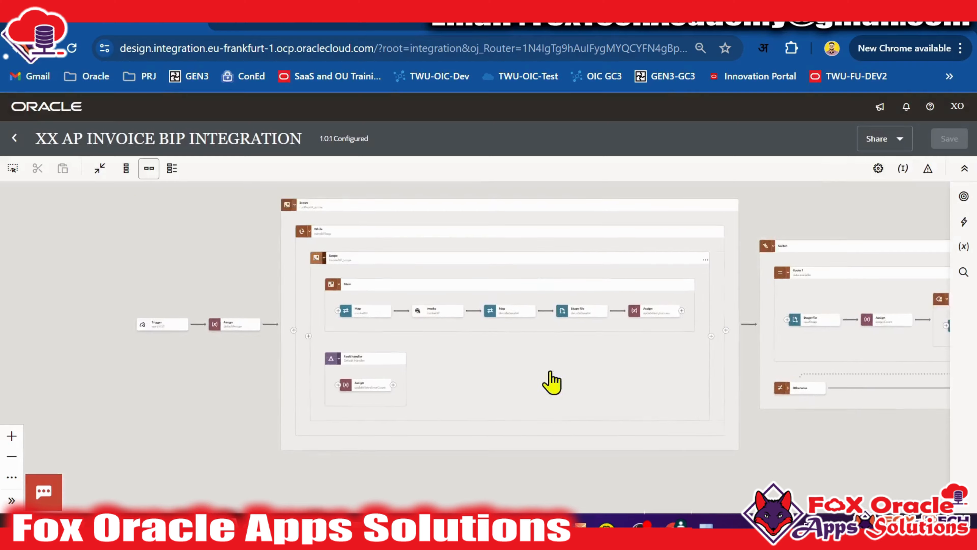
scroll(552, 383, "up", 5)
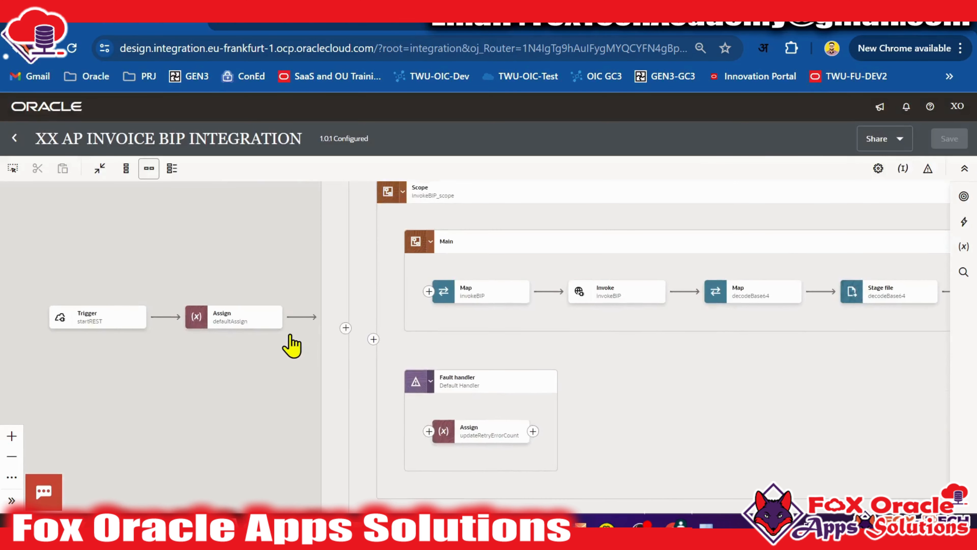
mouse_move(242, 316)
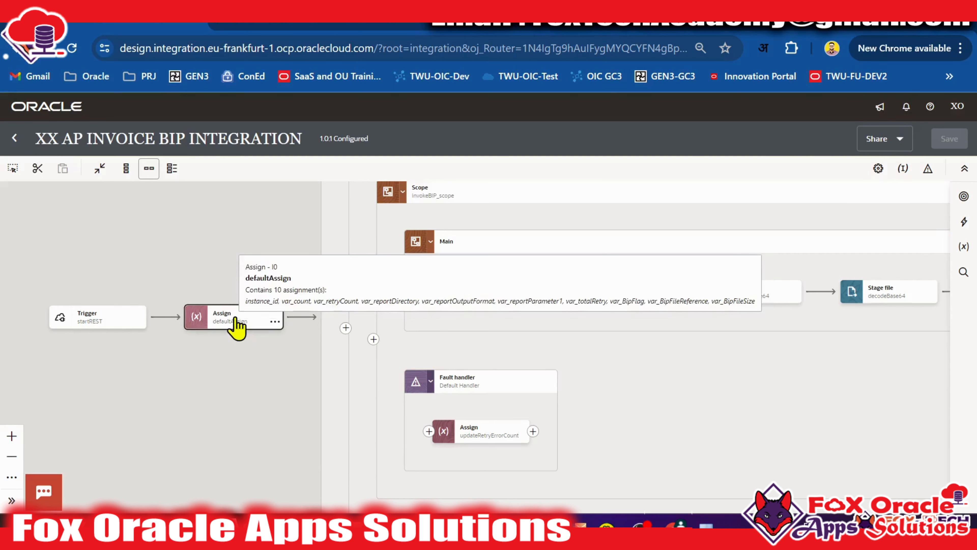
left_click(237, 326)
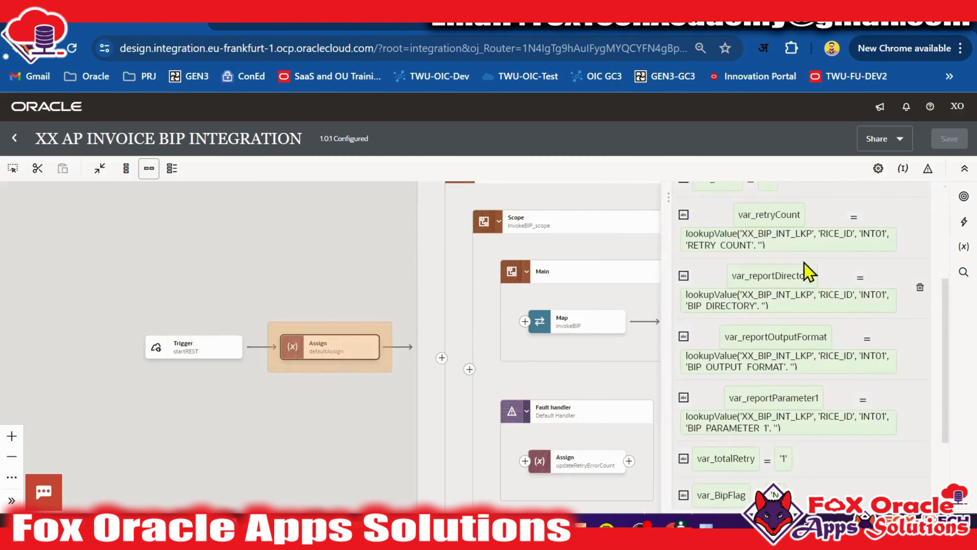
scroll(804, 264, "up", 3)
scroll(802, 269, "down", 5)
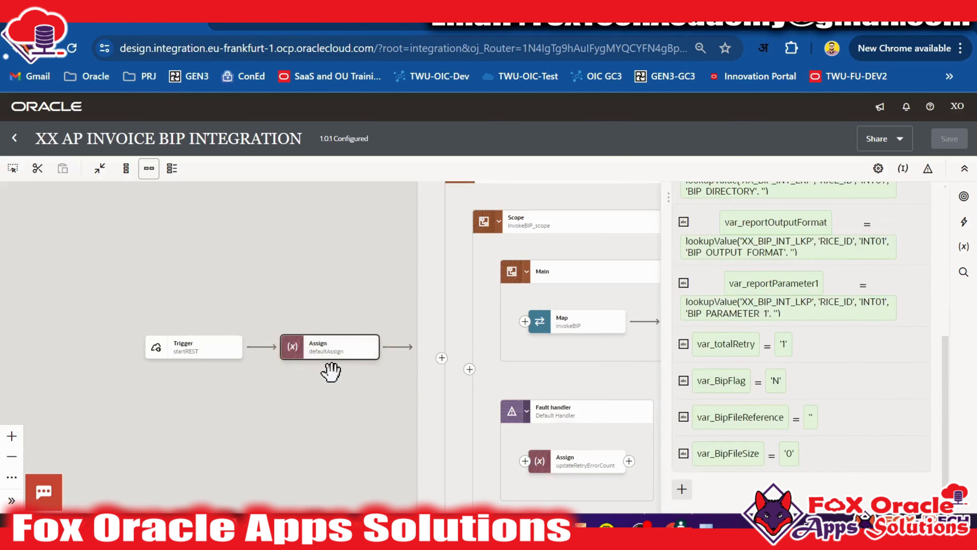
left_click(397, 399)
Step: Examine the flow of runReport_scope, including the retryBIPloop, the invokeBIP_scope actions and the fault handler
left_click_drag(452, 390, 167, 448)
left_click_drag(509, 310, 443, 356)
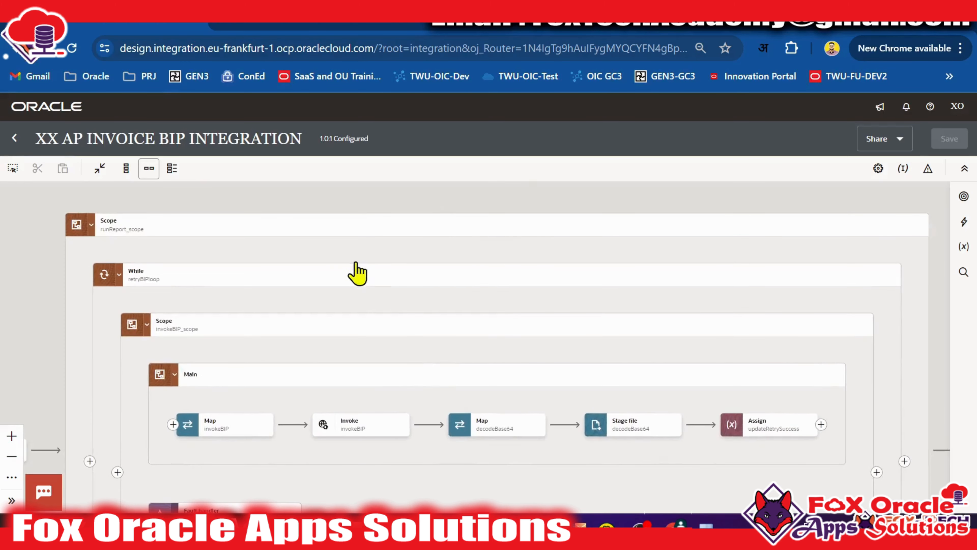
scroll(470, 223, "down", 3)
left_click_drag(499, 232, 428, 210)
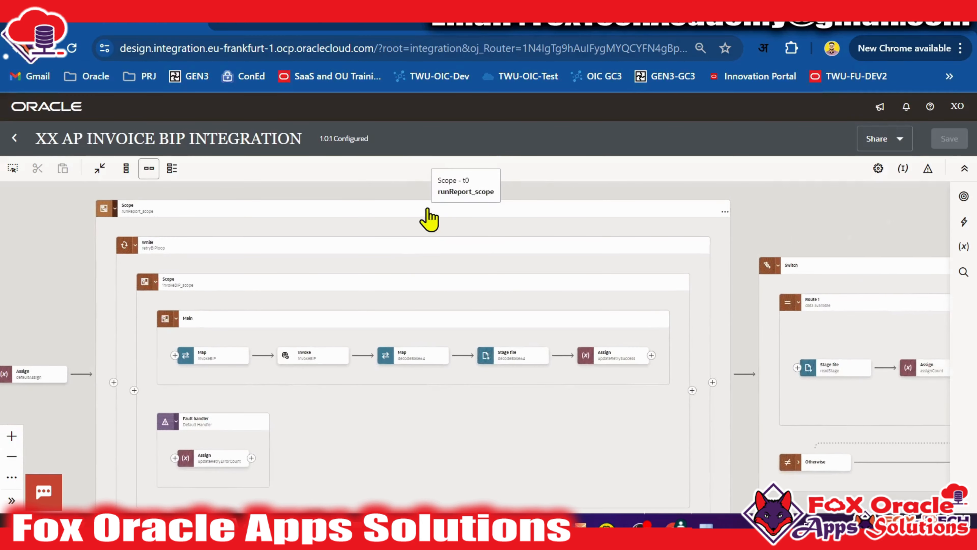
scroll(436, 227, "down", 3)
scroll(375, 428, "up", 4)
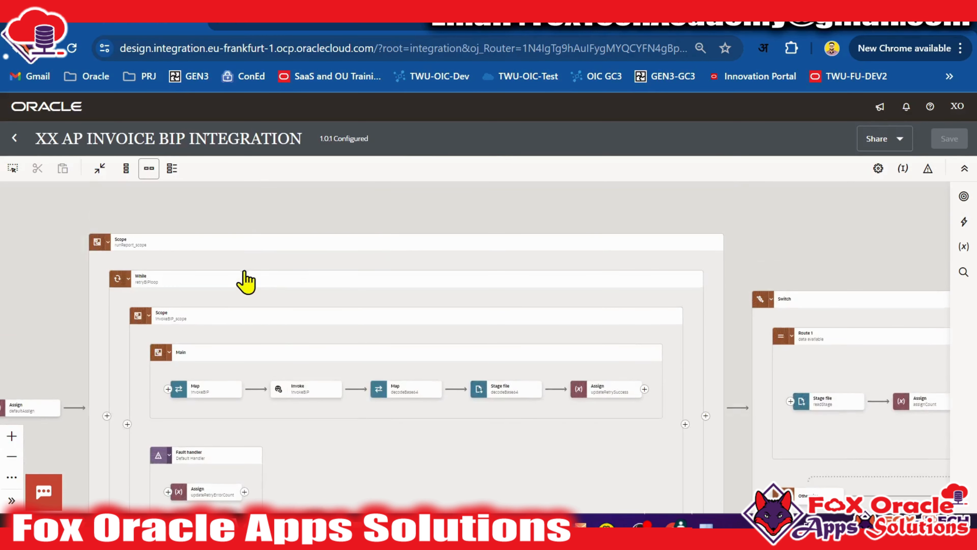
left_click_drag(262, 286, 263, 267)
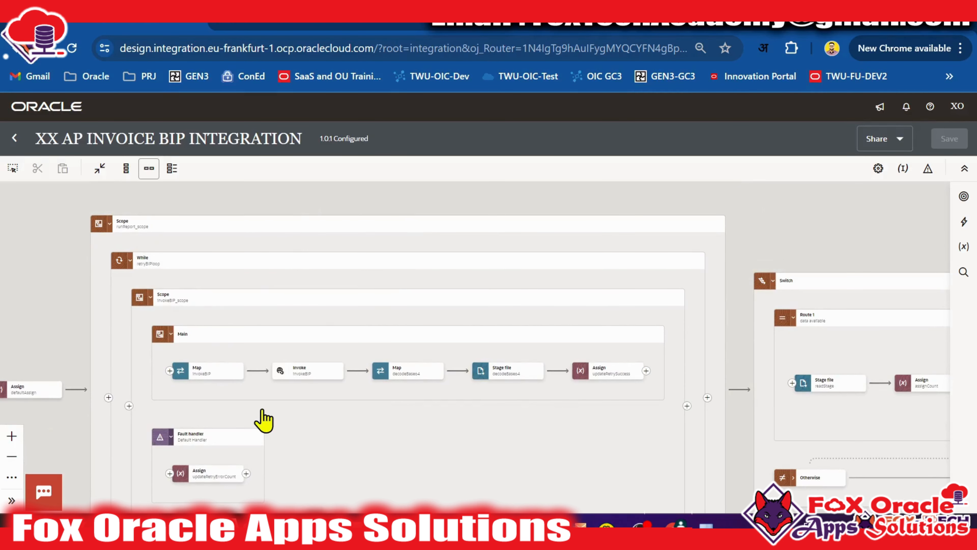
Step: Review the RETRY_COUNT in the XX_BIP_INT_LKP lookup and the invoke, stage file and updateRetrySuccess actions in invokeBIP_scope
left_click_drag(268, 420, 295, 382)
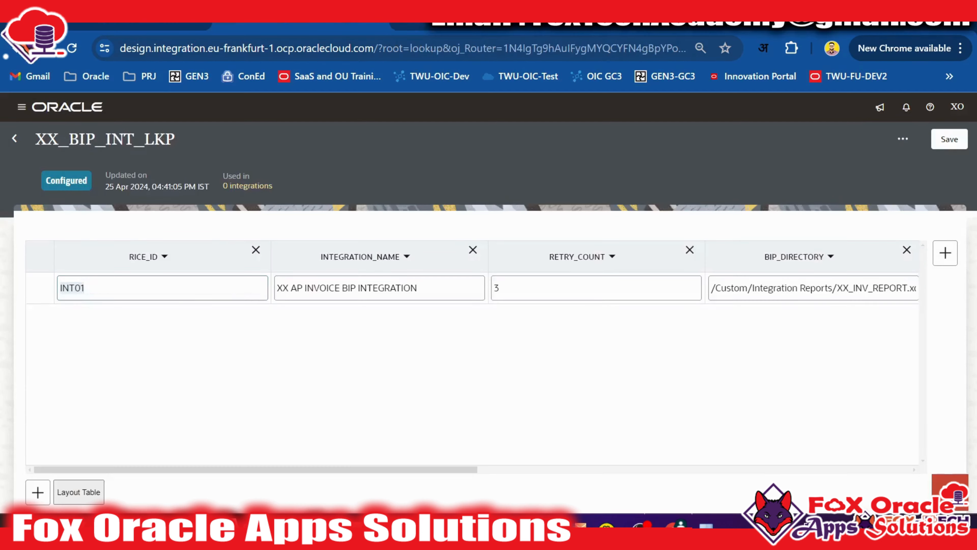
left_click(499, 289)
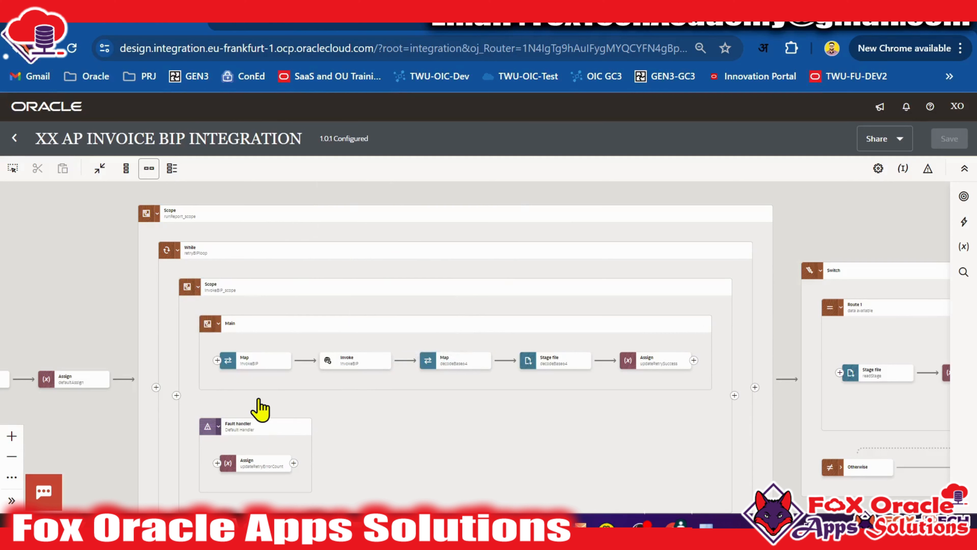
left_click(340, 362)
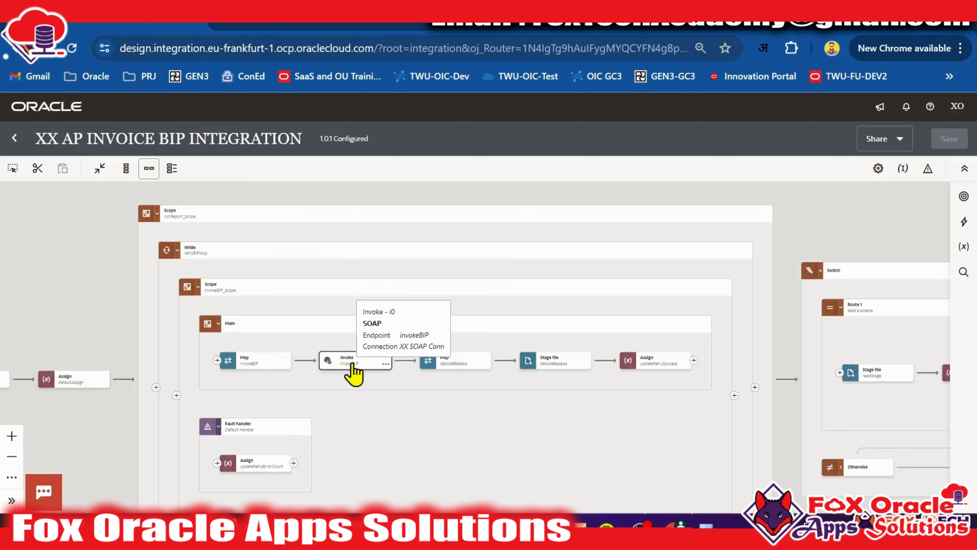
left_click(542, 365)
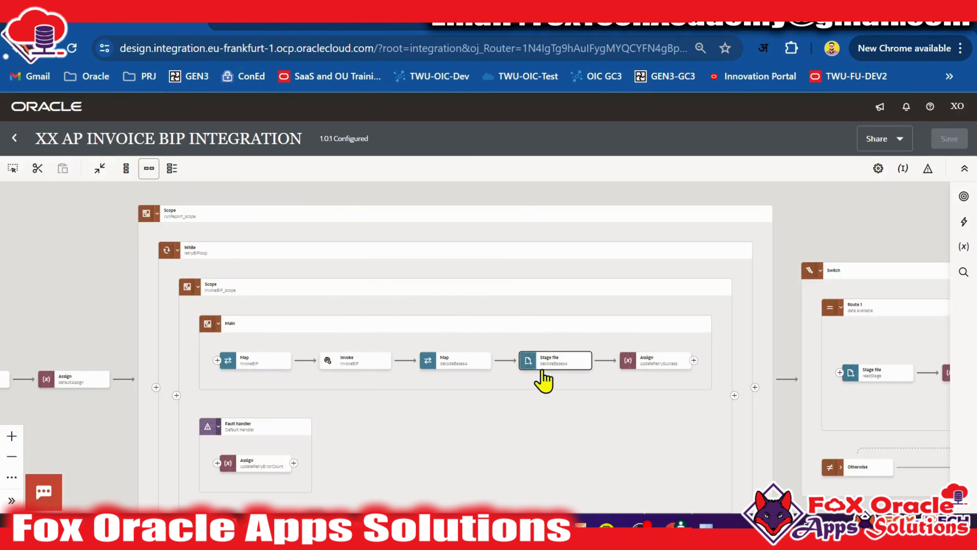
left_click(659, 366)
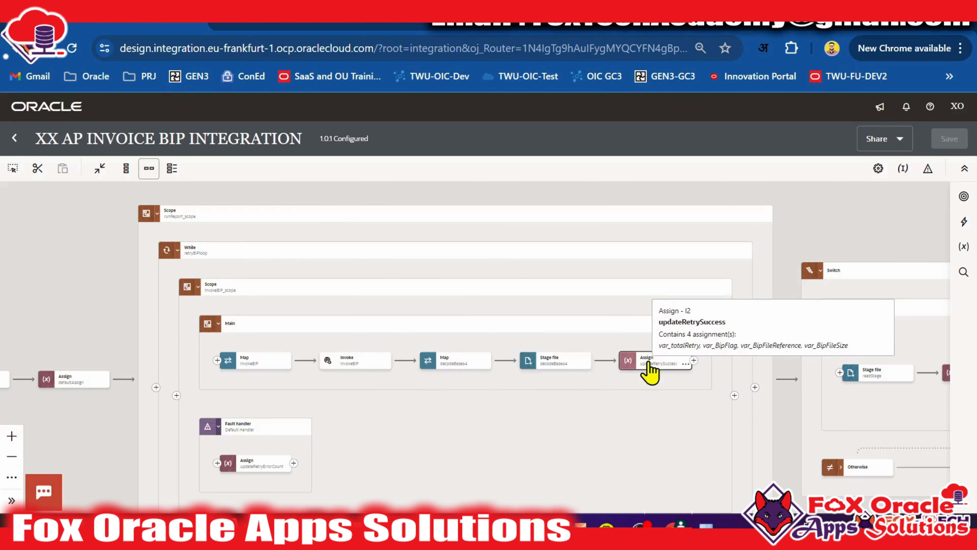
Step: Examine the data available route of the Switch, including the insertATP invoke, and return to the integrations list
left_click_drag(655, 410, 404, 377)
left_click_drag(624, 372, 266, 365)
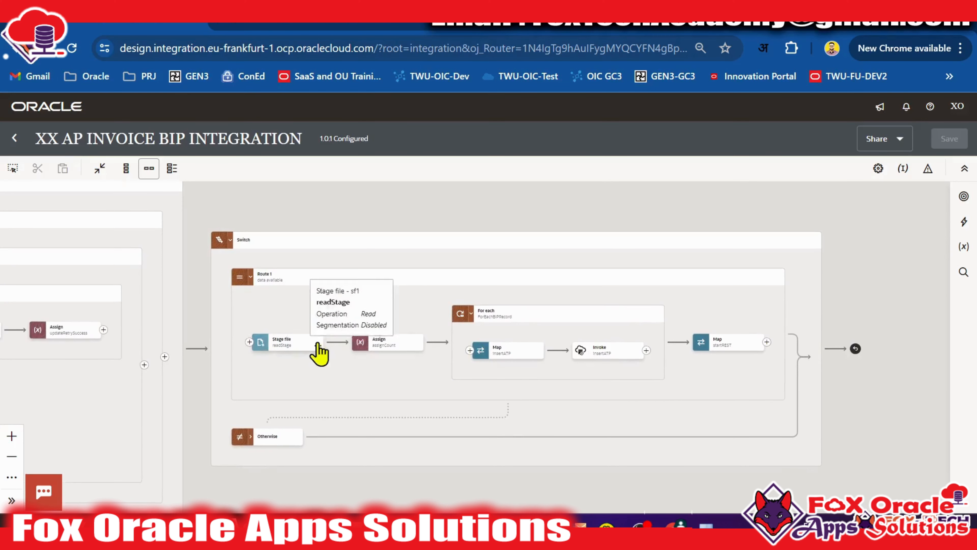
left_click_drag(535, 364, 499, 362)
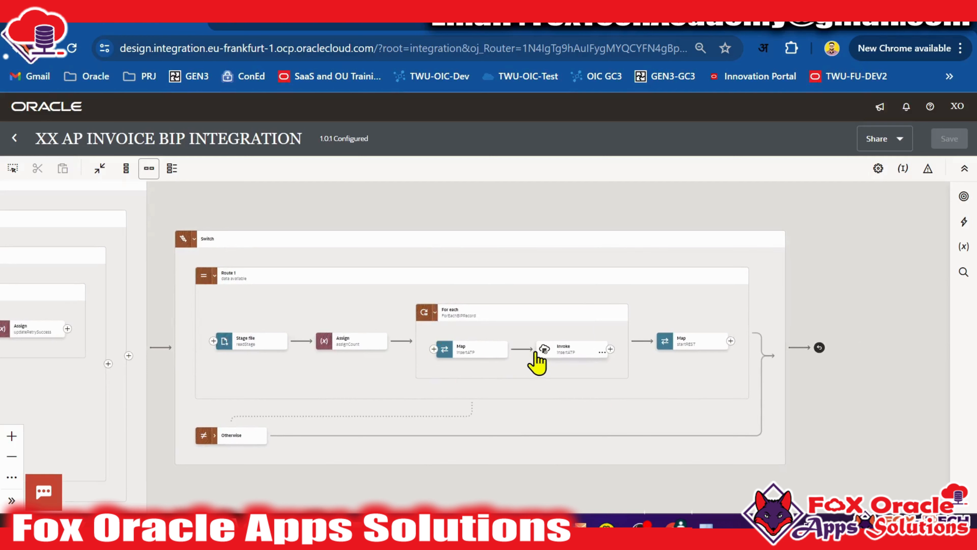
mouse_move(569, 351)
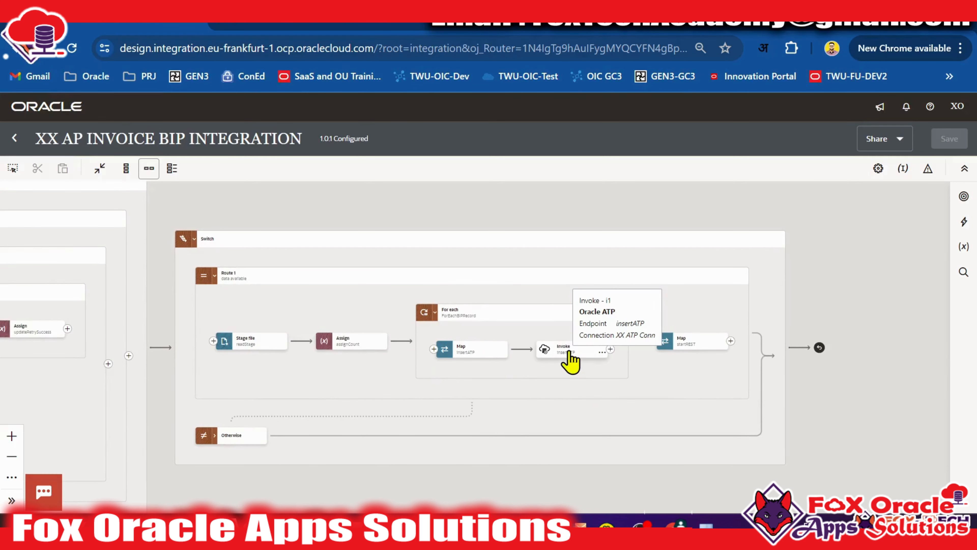
left_click_drag(644, 372, 923, 364)
scroll(611, 356, "down", 3)
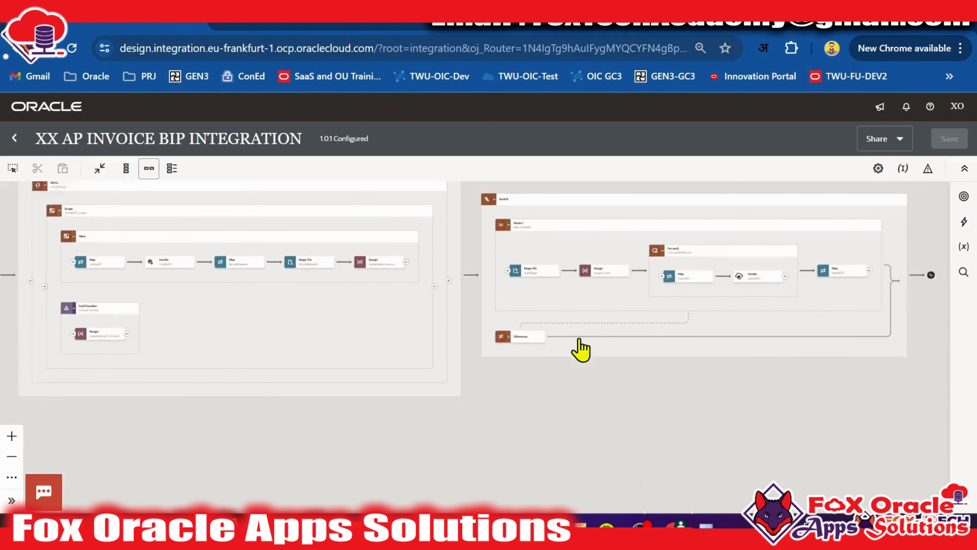
scroll(580, 342, "down", 1)
left_click_drag(587, 373, 652, 397)
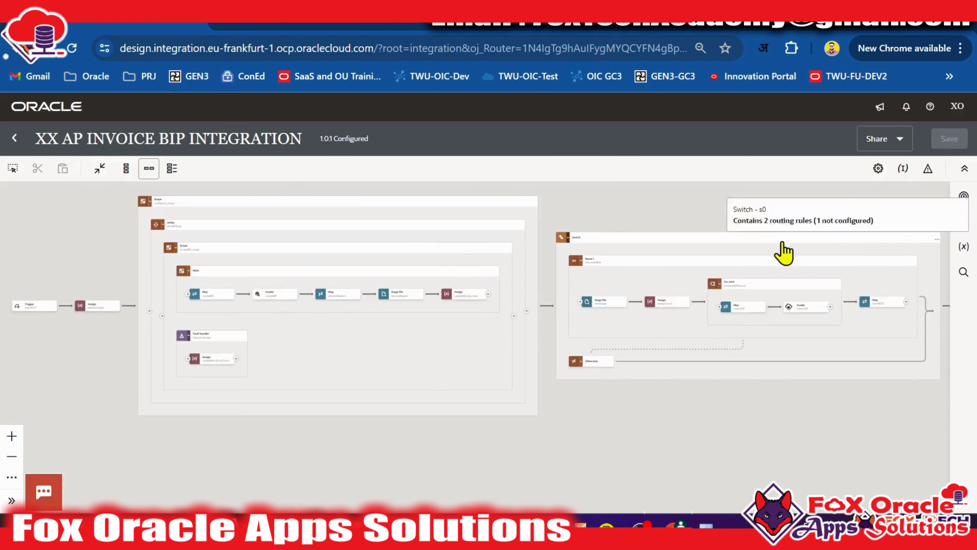
left_click(14, 138)
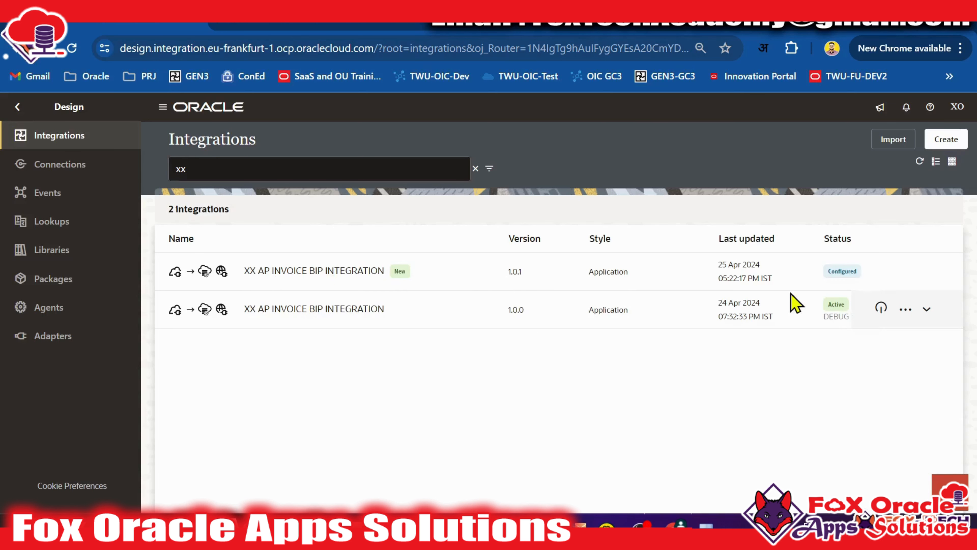
left_click(905, 271)
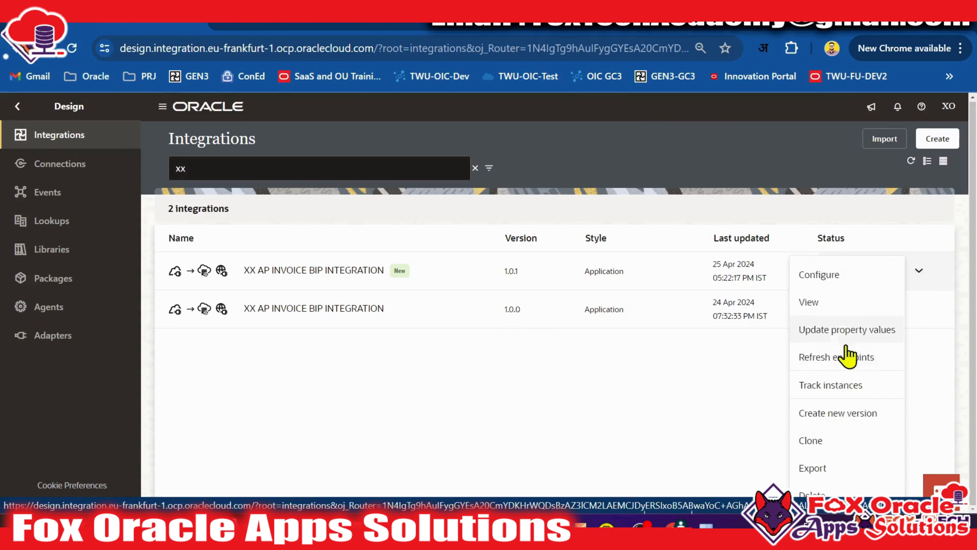
left_click(723, 380)
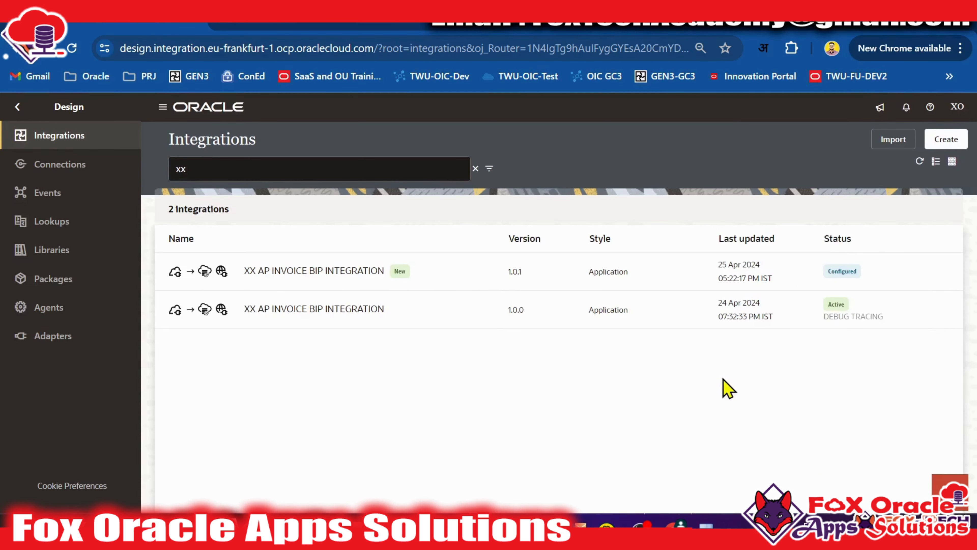
left_click(905, 272)
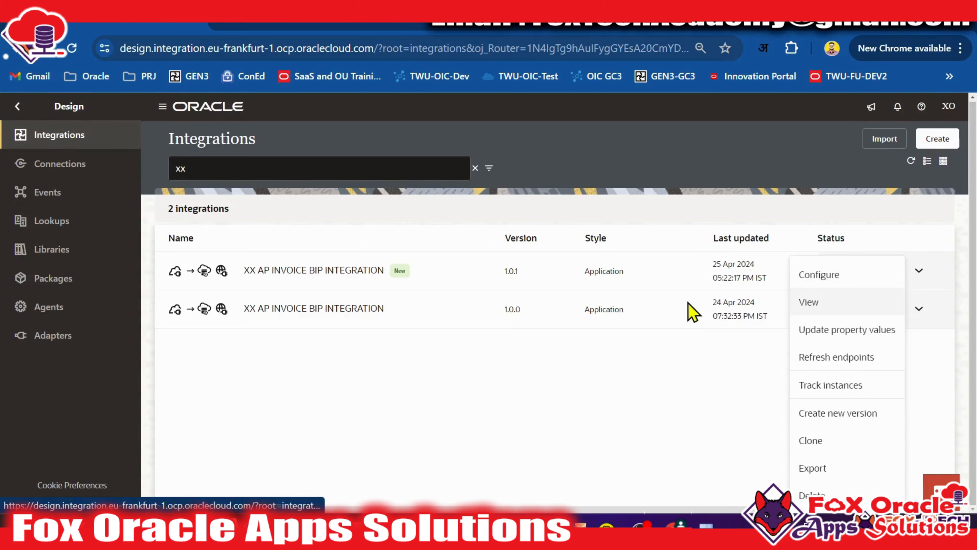
left_click(689, 400)
Step: Activate version 1.0.1 of XX AP INVOICE BIP INTEGRATION with Debug tracing, and refresh the integrations list
left_click(882, 272)
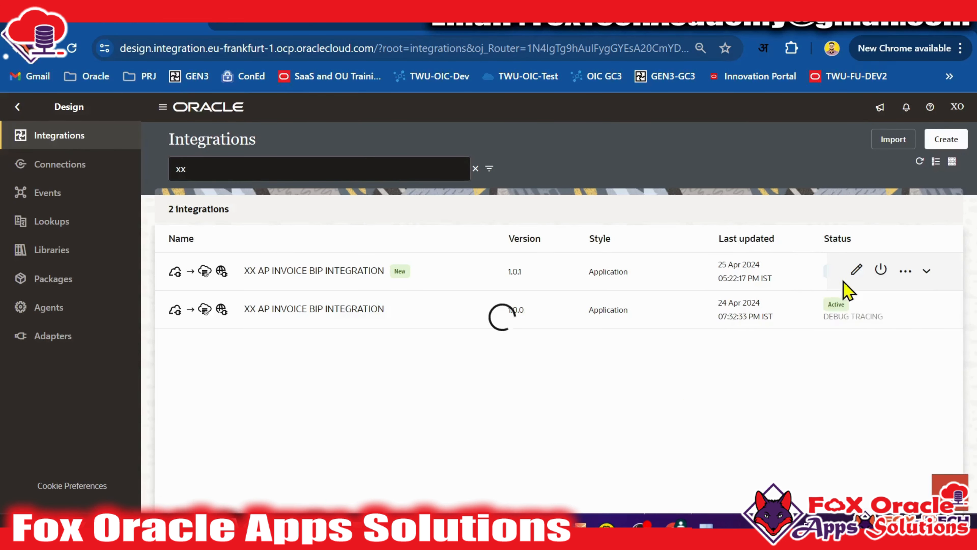
scroll(807, 317, "down", 2)
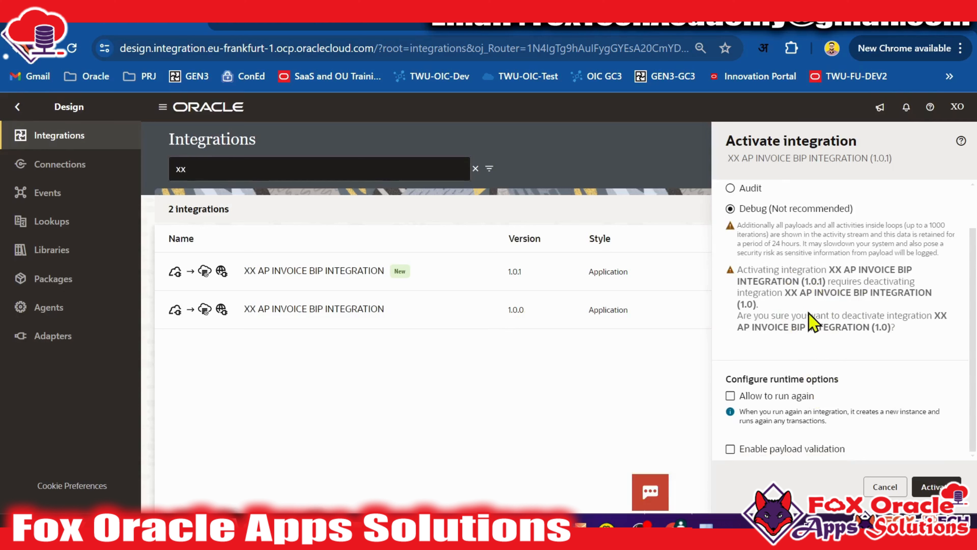
scroll(877, 386, "up", 2)
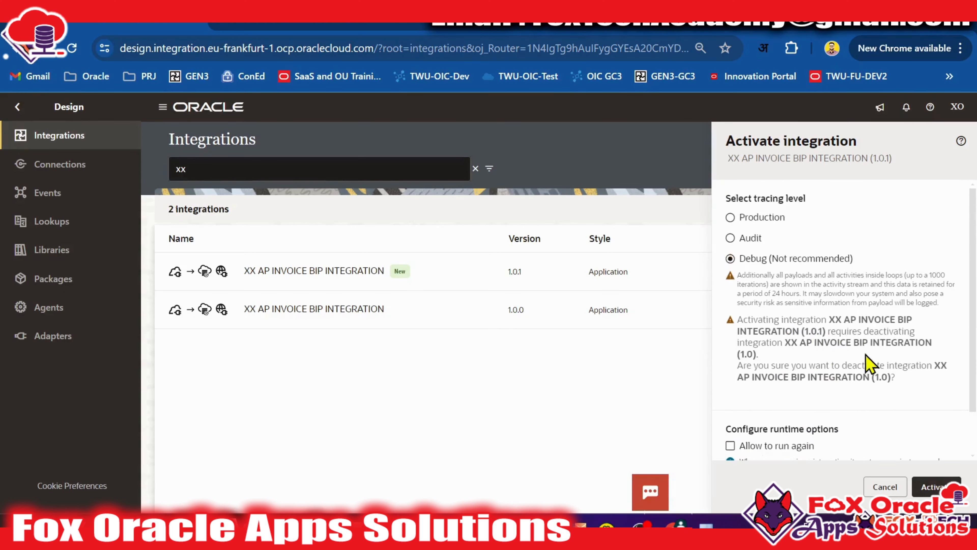
scroll(927, 454, "down", 3)
left_click(937, 486)
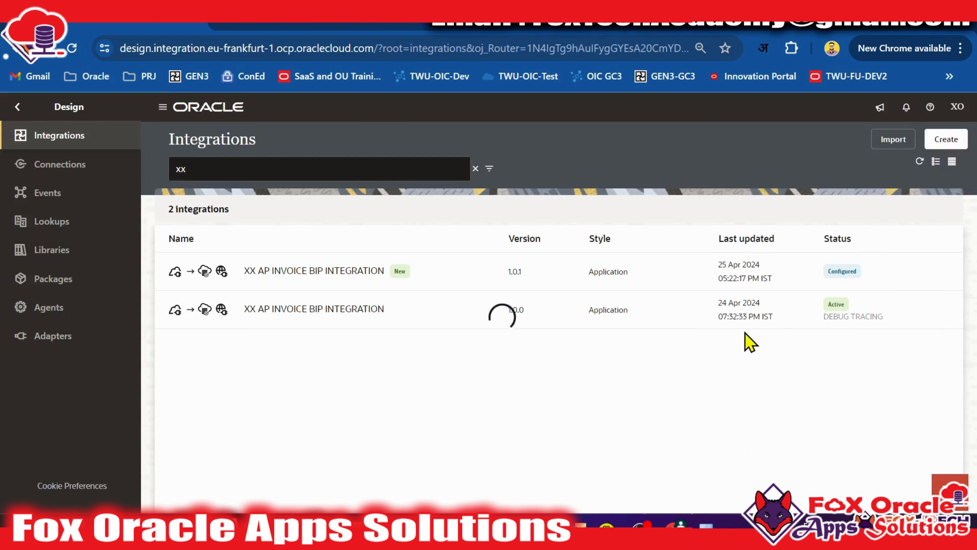
left_click(954, 209)
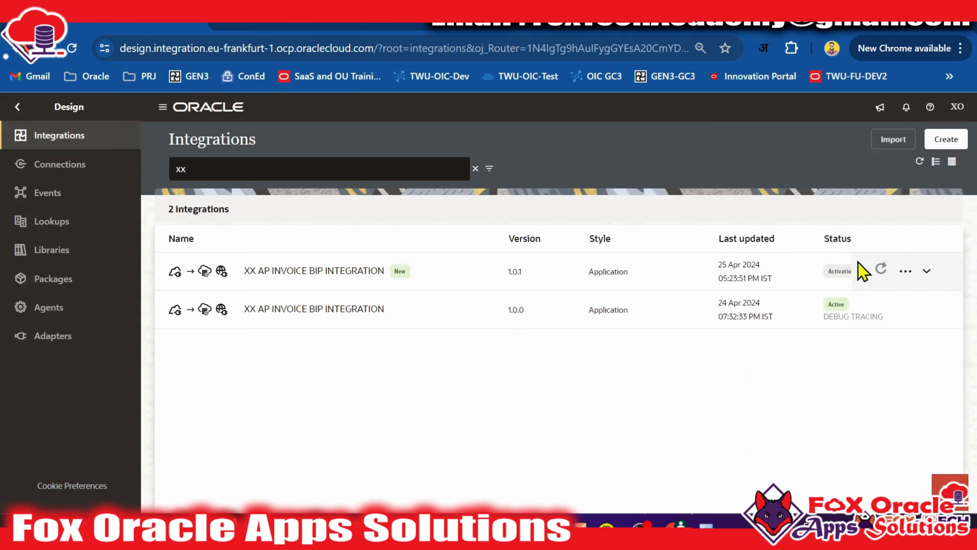
left_click(920, 161)
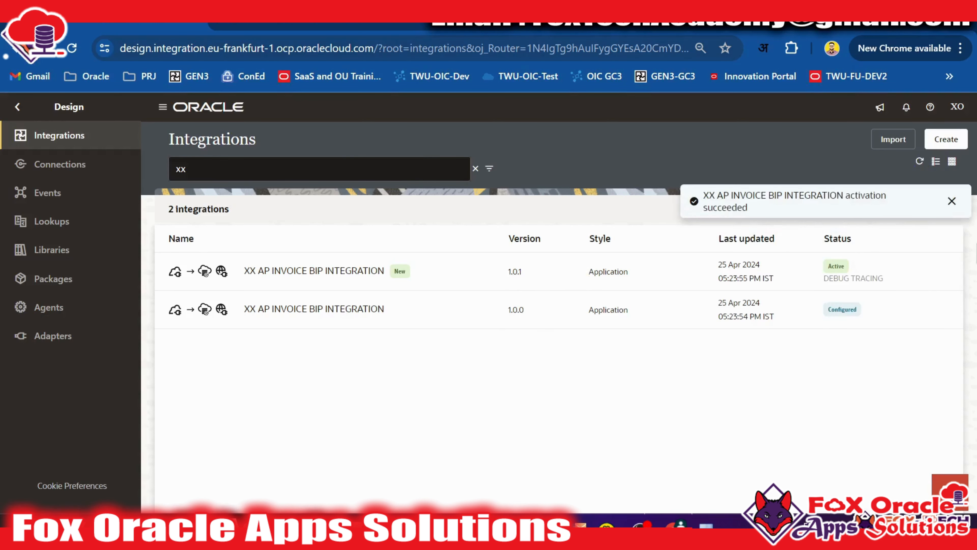
left_click(952, 202)
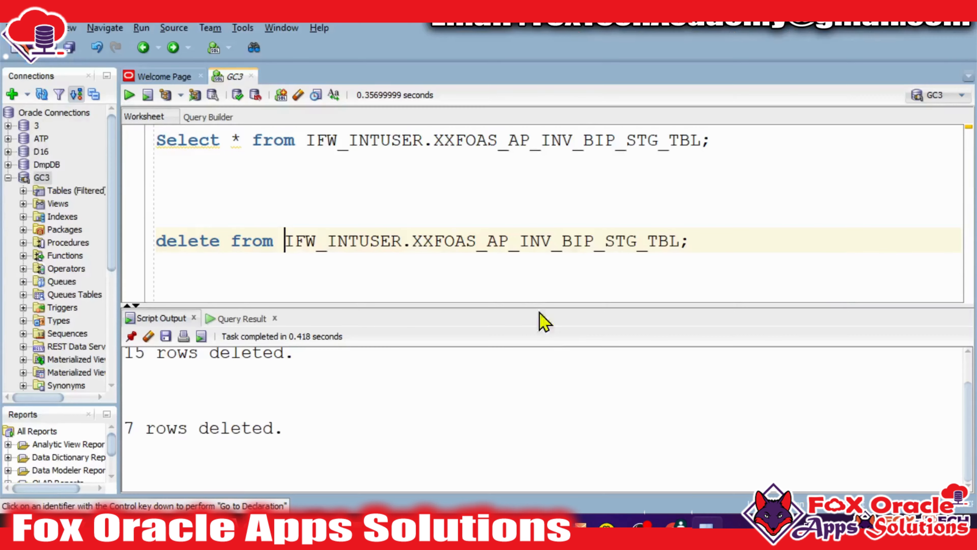
Step: Switch to SQL Developer and query all rows of IFW_INTUSER.XXFOAS_AP_INV_BIP_STG_TBL, enlarging the results area
left_click(571, 140)
key("ctrl+Return")
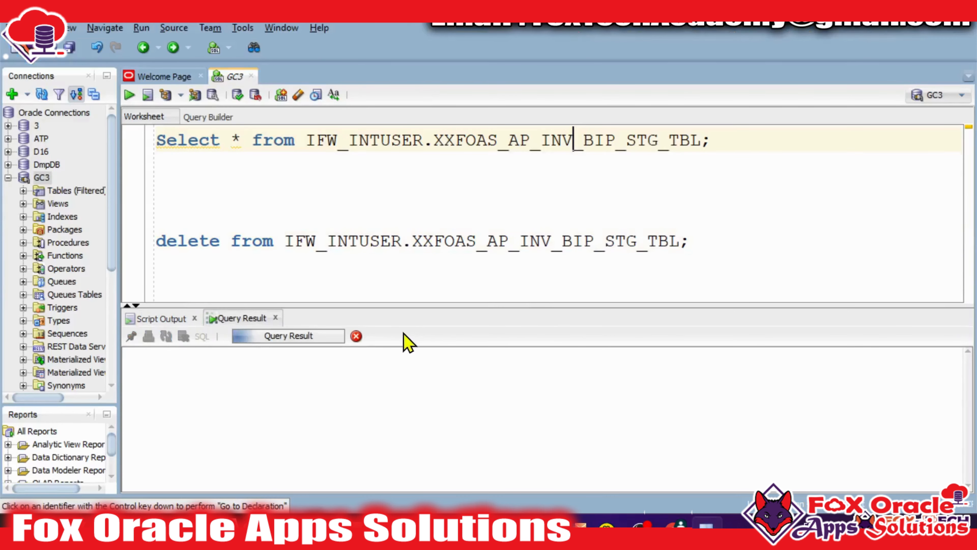
left_click_drag(441, 303, 440, 280)
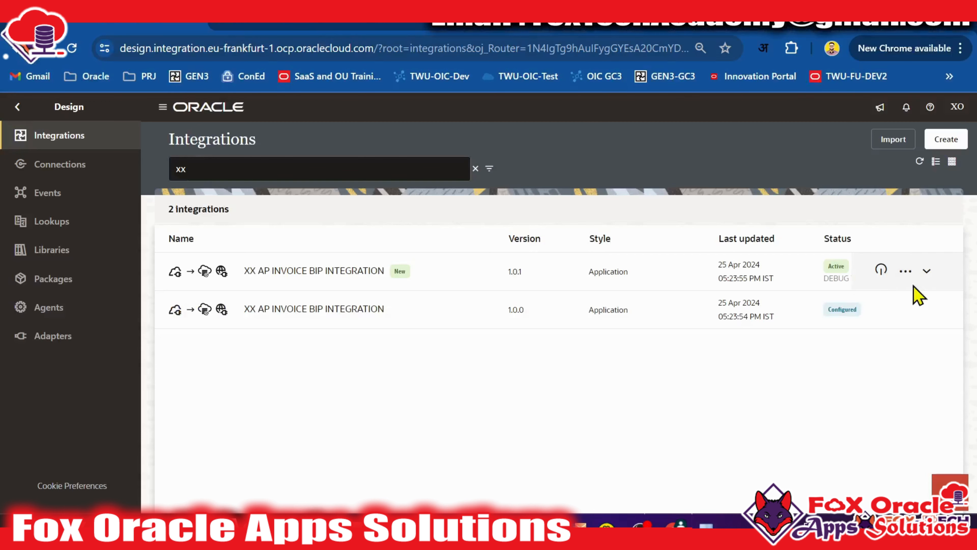
Step: Back in Oracle Integration, run version 1.0.1 with P_INV_DATE "01-04-2024" in the request body and read the response message
left_click(908, 272)
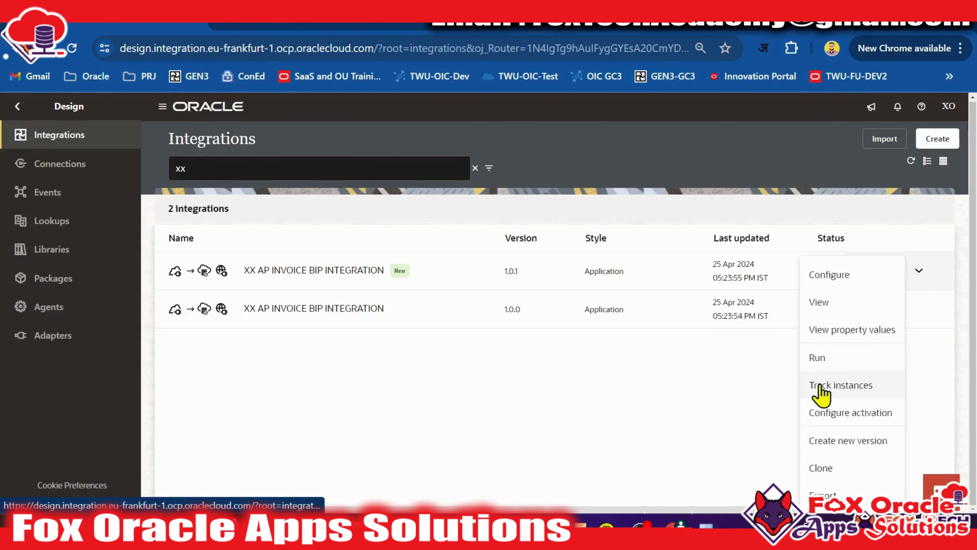
left_click(843, 363)
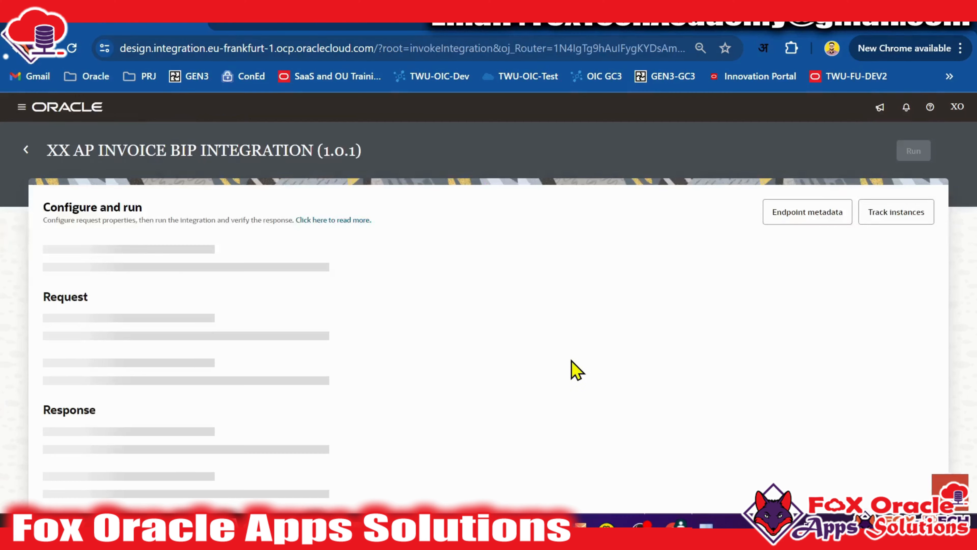
left_click(196, 316)
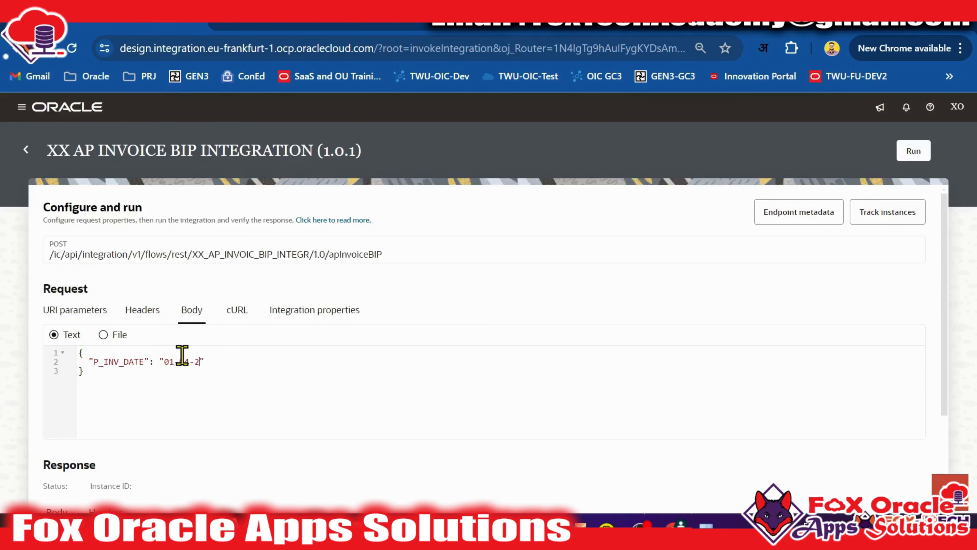
left_click(914, 157)
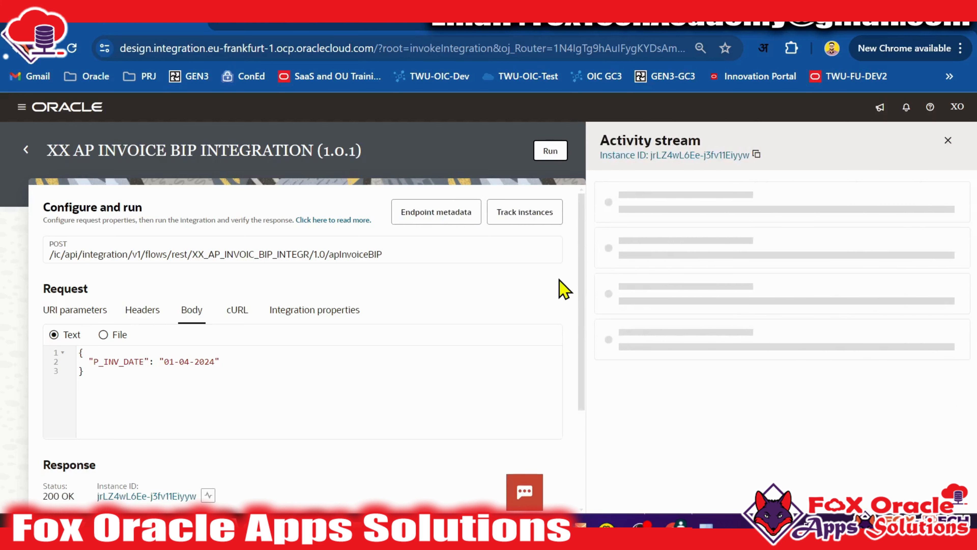
scroll(476, 277, "down", 3)
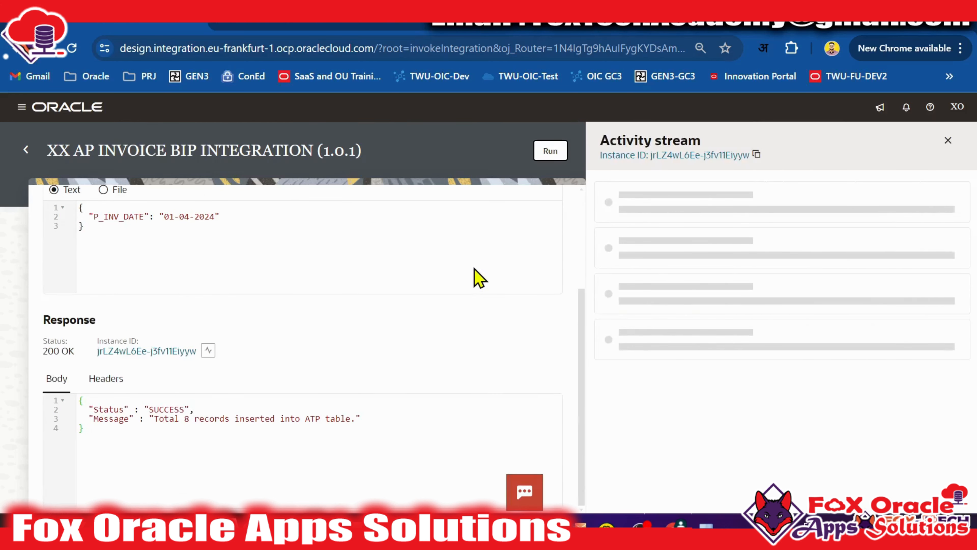
left_click_drag(154, 418, 350, 418)
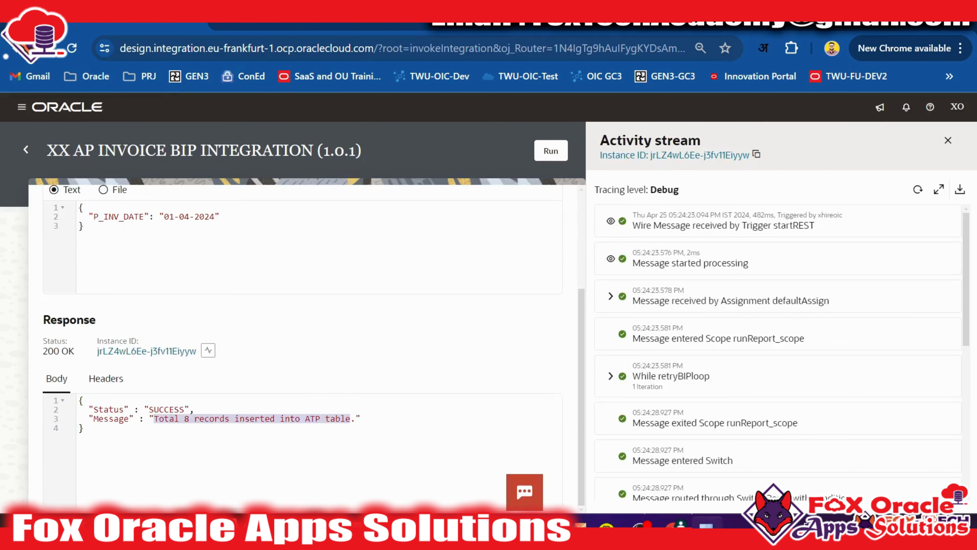
Step: Rerun the Select query on the staging table in SQL Developer and check the inserted invoice rows
left_click(707, 532)
left_click(500, 148)
key("ctrl+Return")
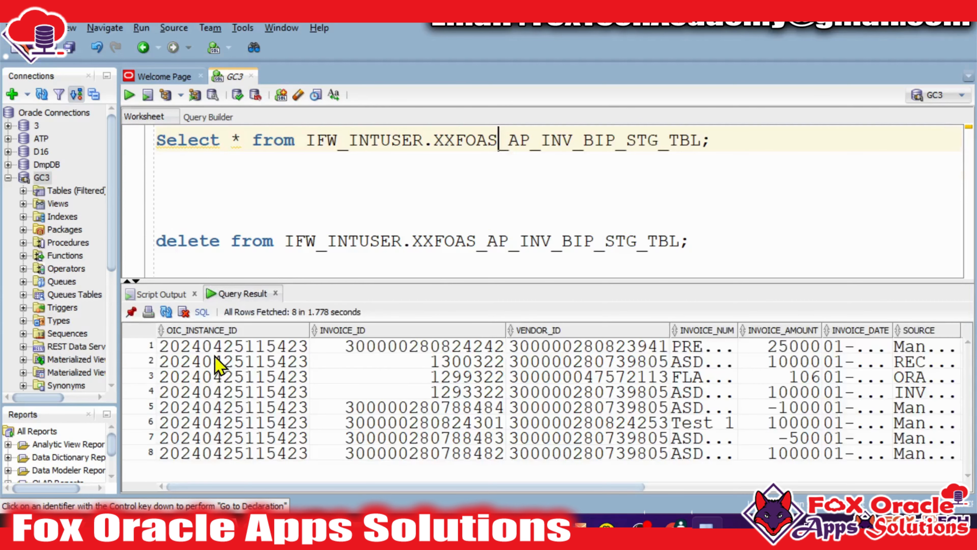
left_click_drag(235, 348, 412, 453)
left_click(219, 452)
left_click(352, 439)
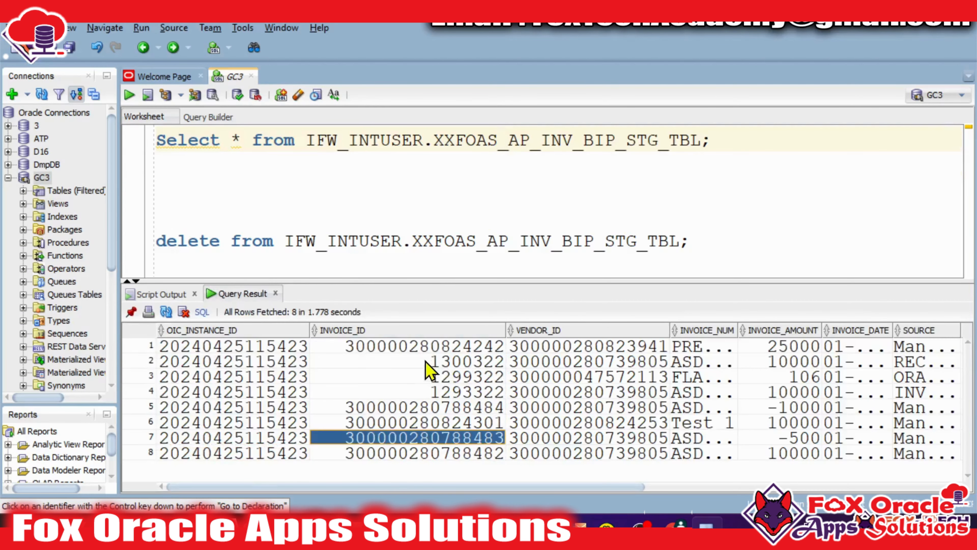
left_click_drag(424, 360, 872, 449)
left_click(877, 442)
Step: Return to the integration run, refresh its activity stream and look through the logged actions from start to end
key("alt+Tab")
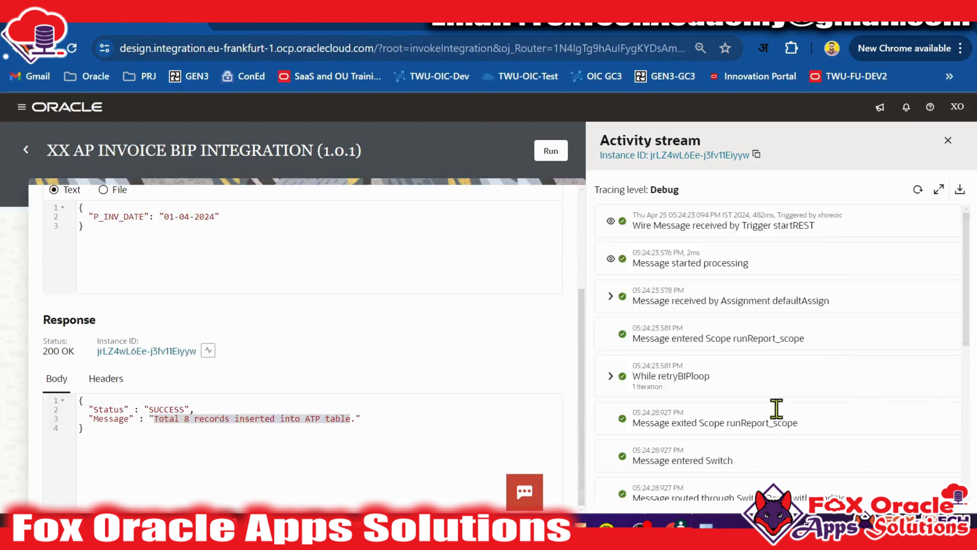
left_click(918, 190)
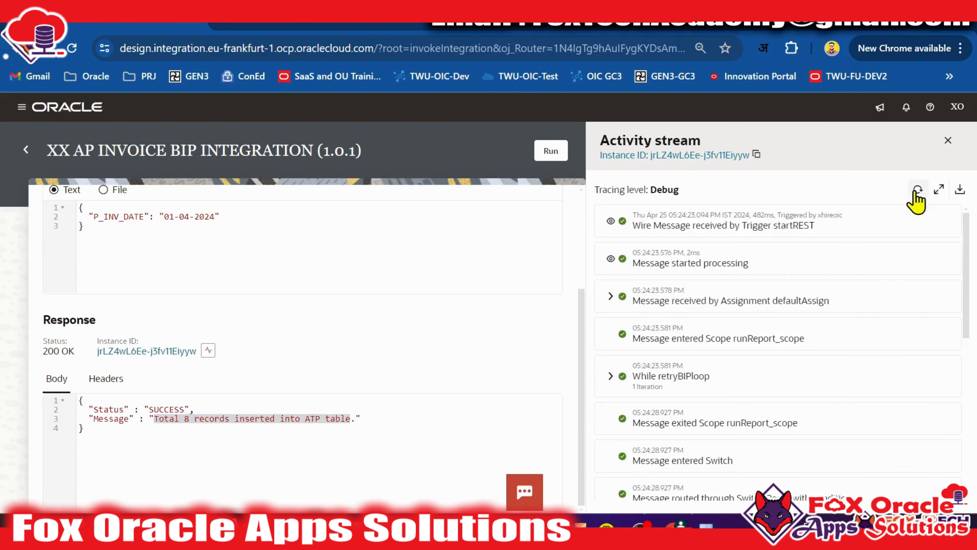
scroll(654, 300, "down", 10)
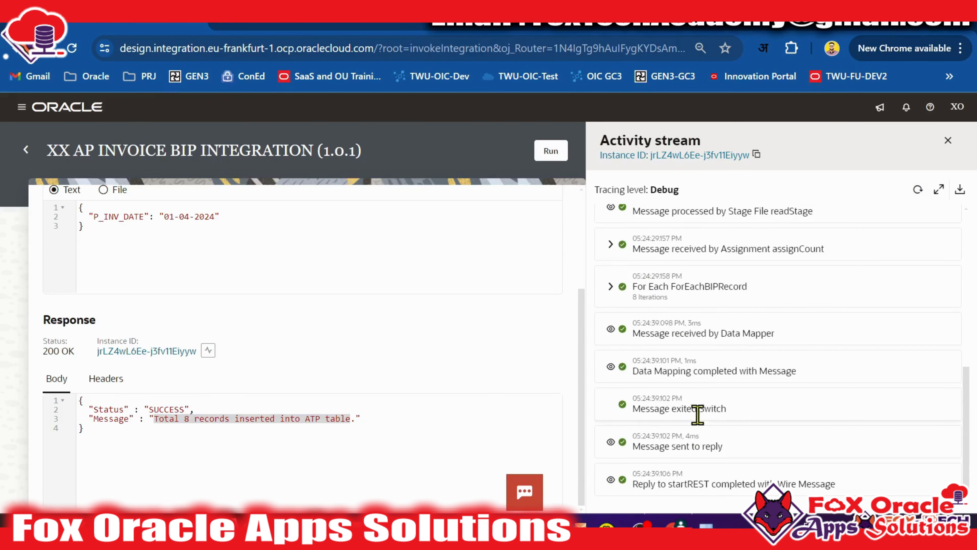
scroll(654, 389, "up", 10)
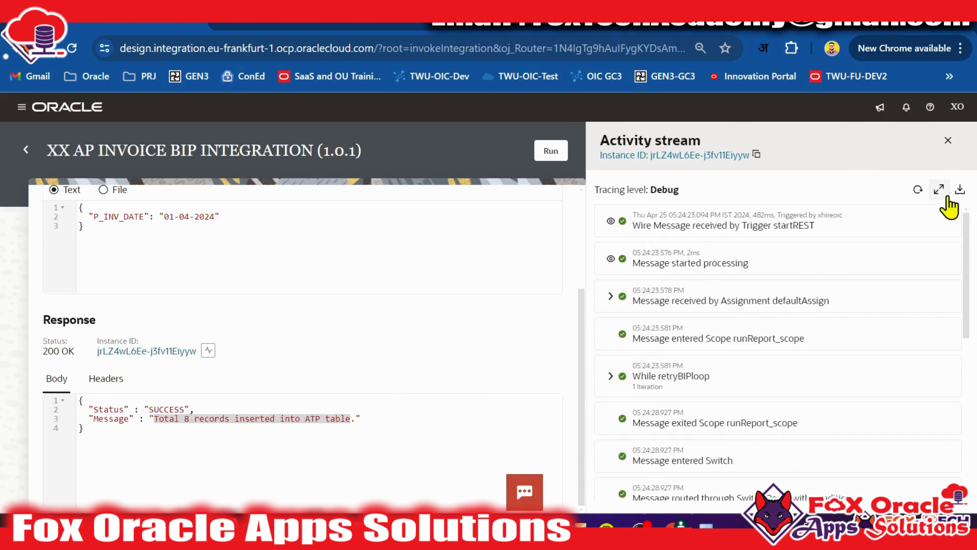
Step: Enlarge the activity stream and inspect the payload of the wire message received by the startREST trigger, closing its details again
left_click(939, 189)
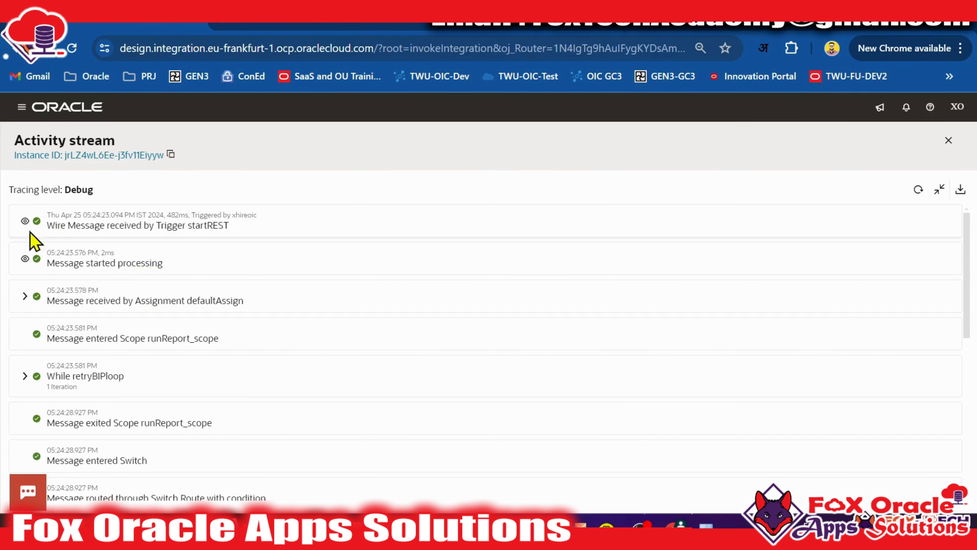
left_click(25, 221)
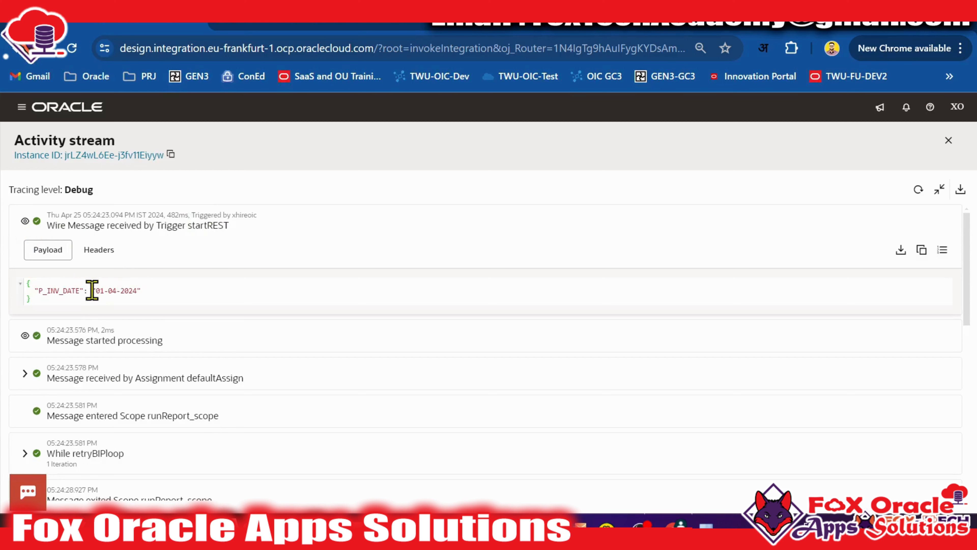
left_click_drag(101, 287, 122, 289)
left_click(138, 290)
left_click(25, 222)
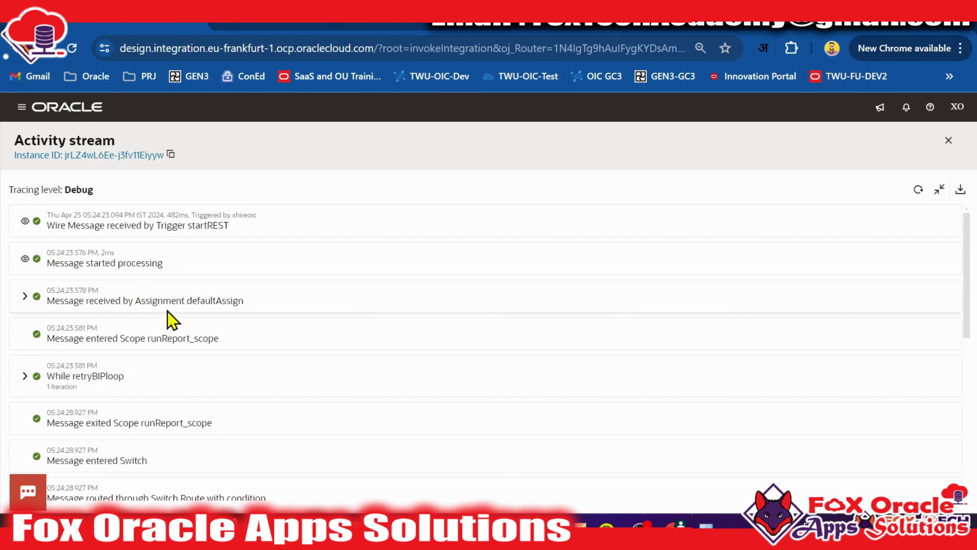
Step: Expand the defaultAssign assignment entry and examine the value given to the instance_id variable
double_click(185, 302)
left_click(211, 299)
double_click(211, 298)
left_click(25, 296)
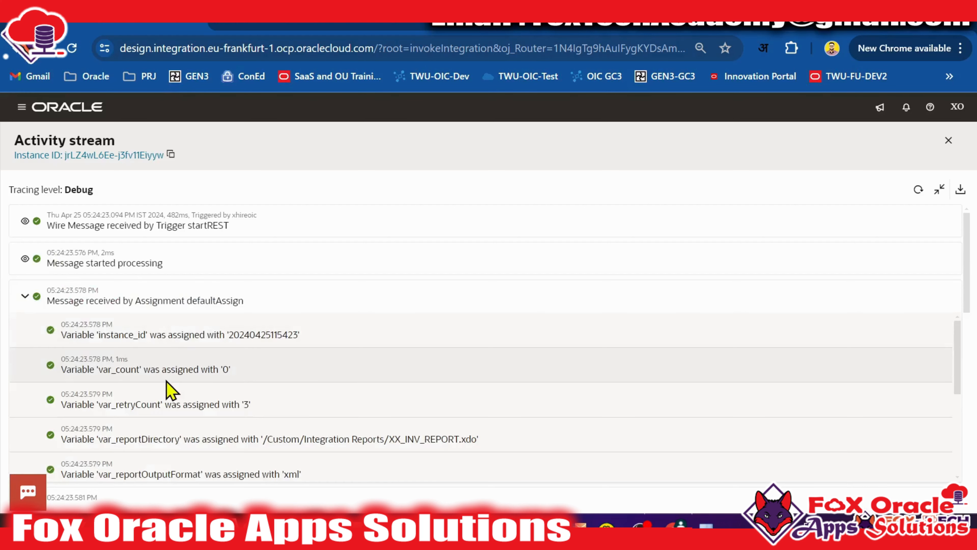
scroll(185, 375, "down", 2)
scroll(202, 397, "up", 2)
left_click(119, 342)
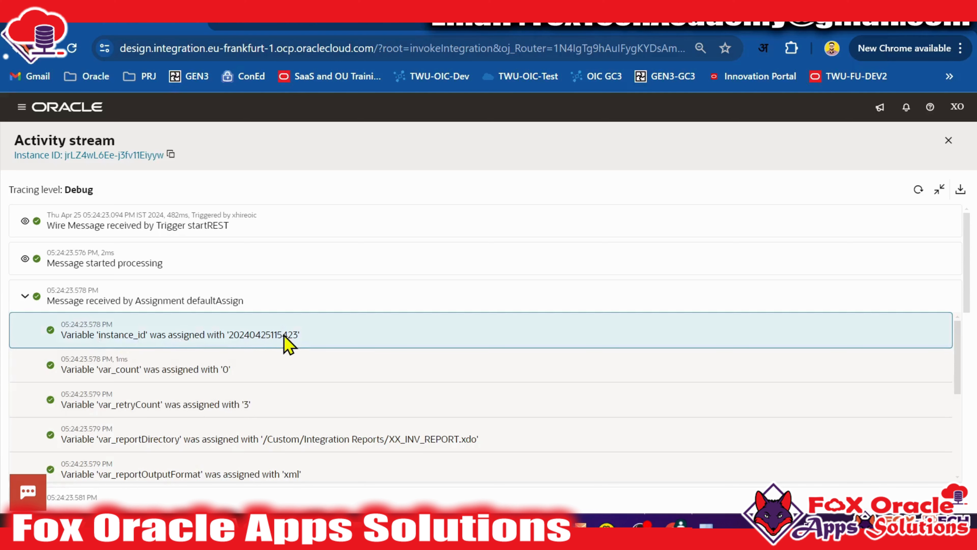
Step: Read through the remaining defaultAssign variable assignments down to var_BipFileSize and collapse the entry
scroll(286, 345, "down", 2)
scroll(192, 338, "up", 2)
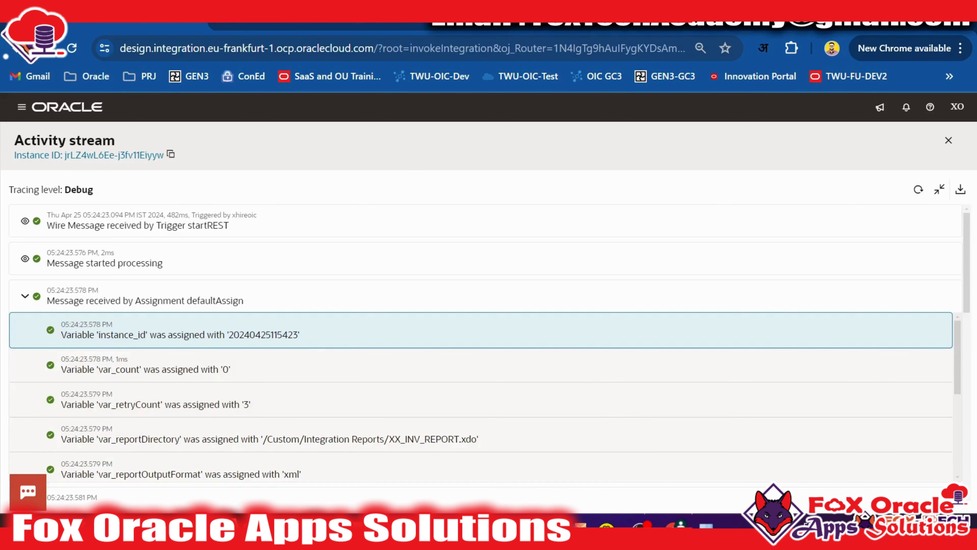
left_click(339, 19)
left_click(210, 27)
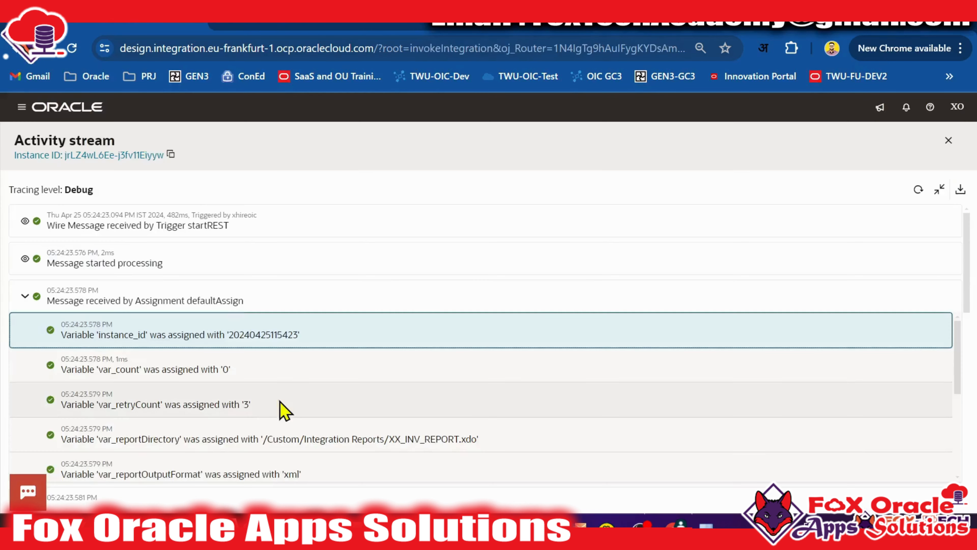
scroll(214, 395, "down", 2)
scroll(154, 401, "up", 2)
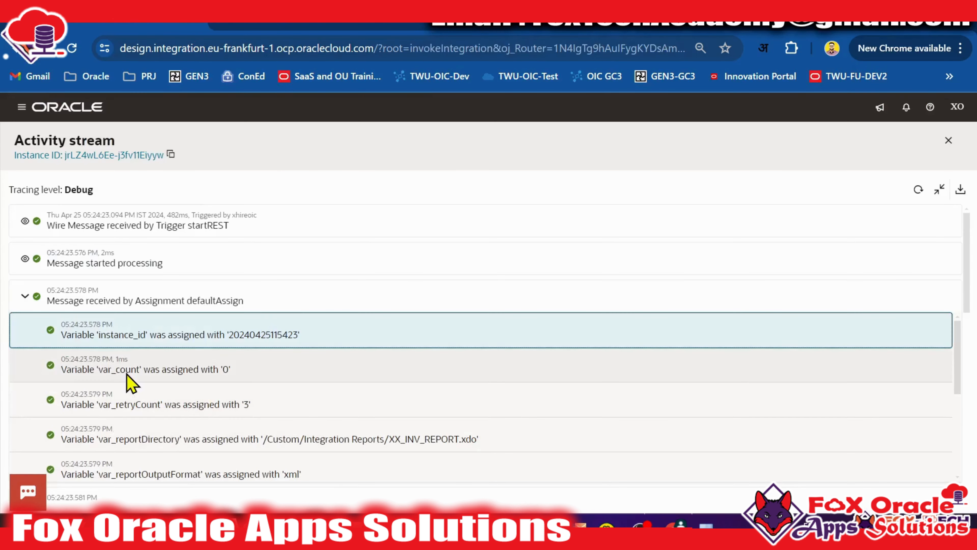
scroll(160, 366, "down", 3)
scroll(158, 366, "up", 2)
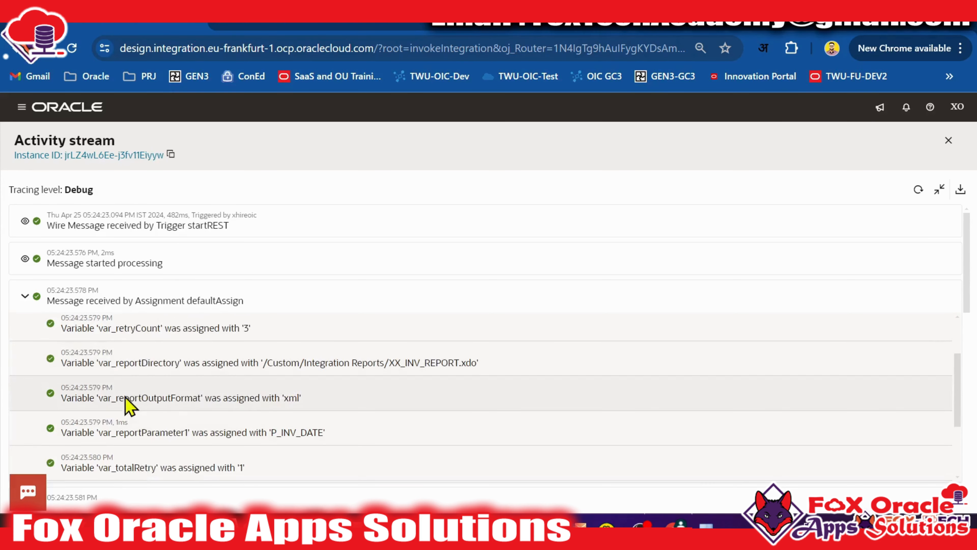
scroll(310, 404, "down", 3)
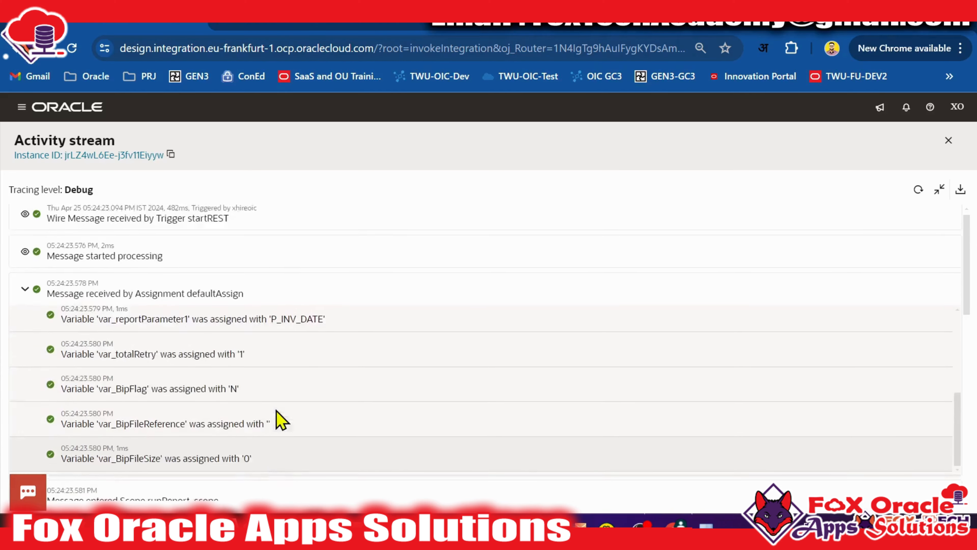
left_click(25, 296)
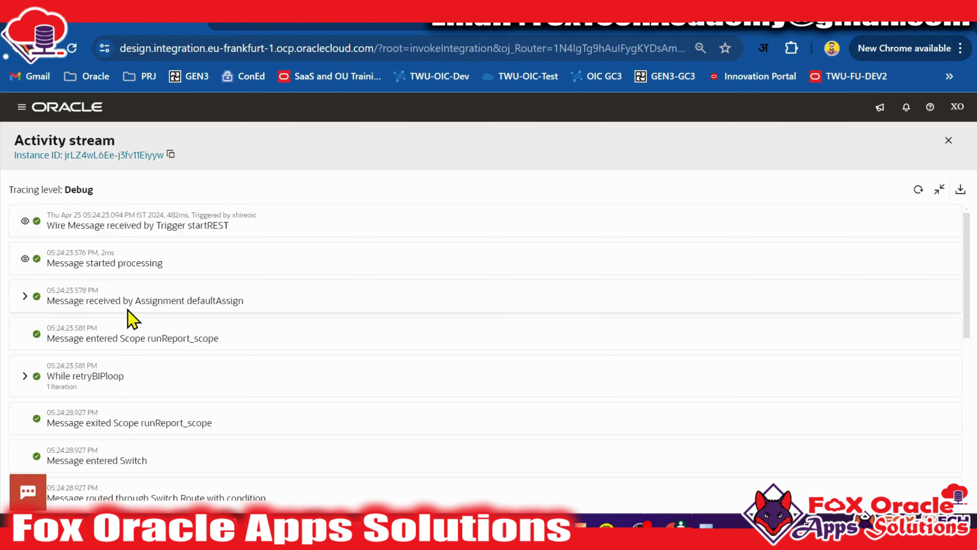
Step: Check the iteration count of the While retryBIPloop entry and expand Iteration 1 to examine its logged actions
scroll(79, 368, "down", 2)
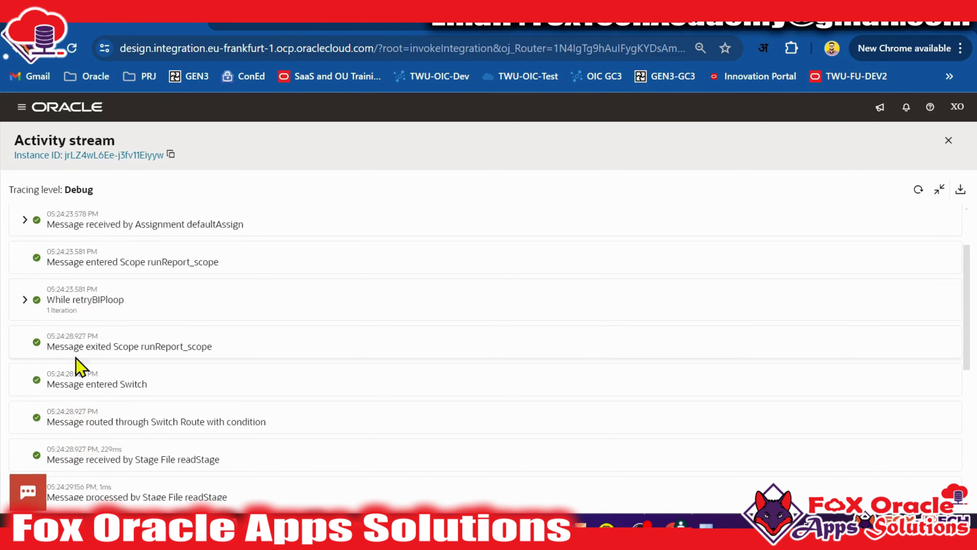
double_click(149, 262)
left_click_drag(75, 300, 139, 299)
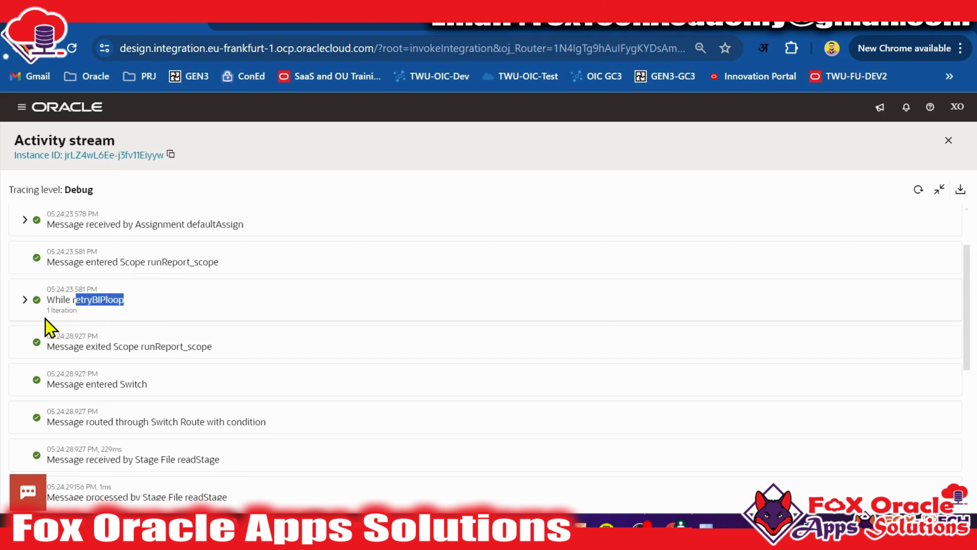
left_click_drag(47, 310, 79, 310)
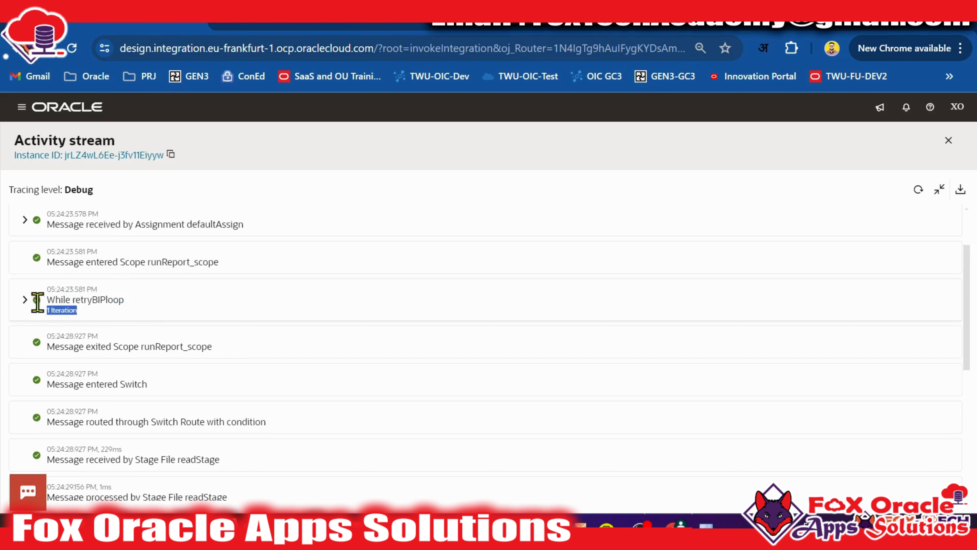
left_click(25, 300)
scroll(105, 332, "down", 2)
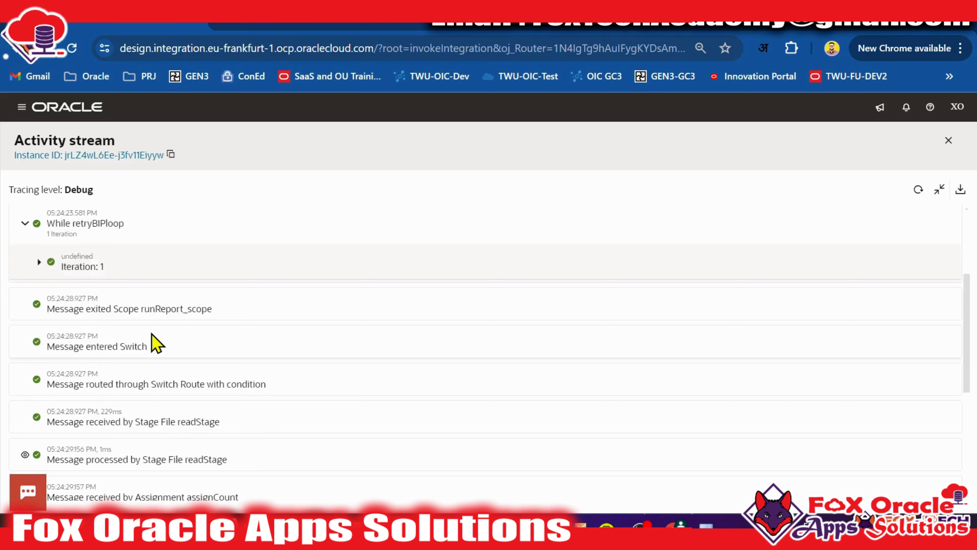
scroll(156, 344, "up", 2)
left_click(39, 341)
scroll(198, 353, "down", 2)
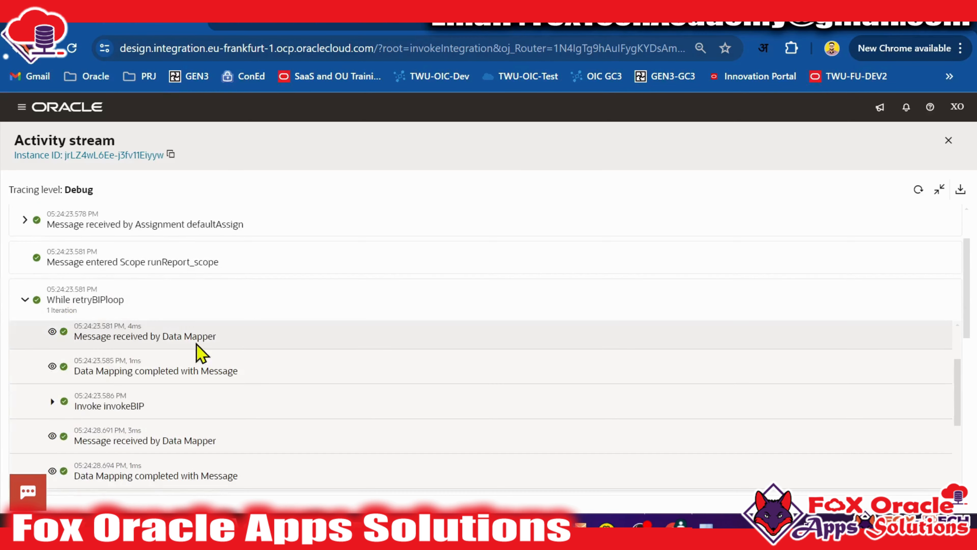